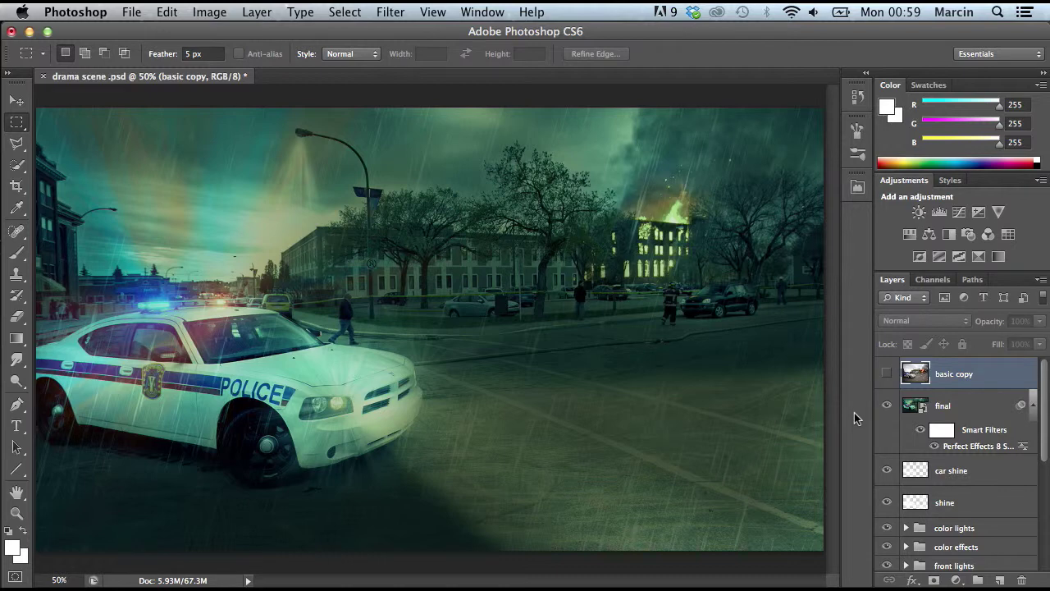
Step: Toggle the original ungraded photo on and off to compare it with the graded scene
left_click(890, 378)
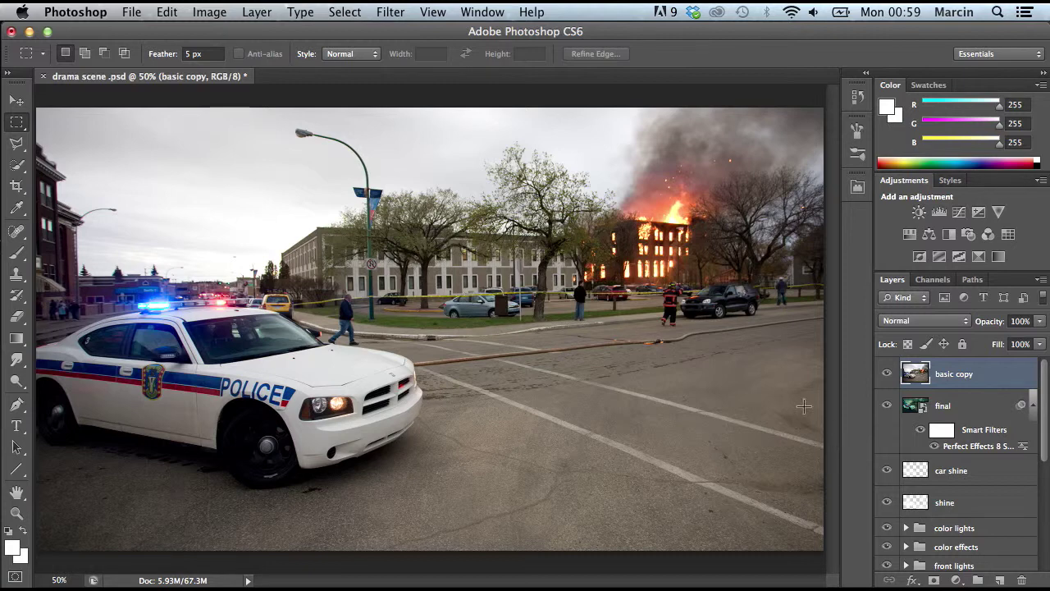
left_click(887, 374)
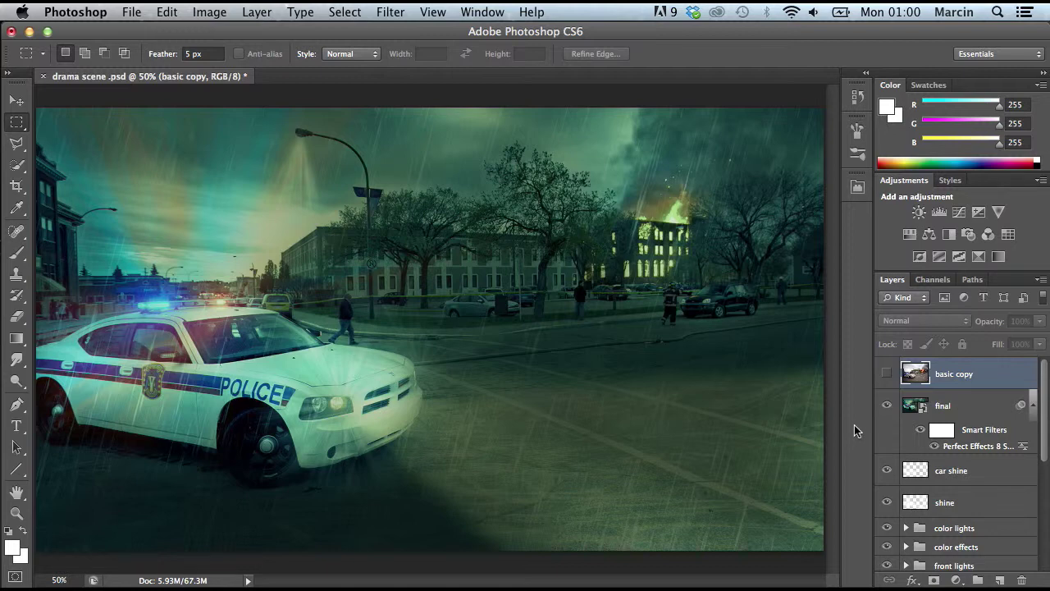
left_click(886, 373)
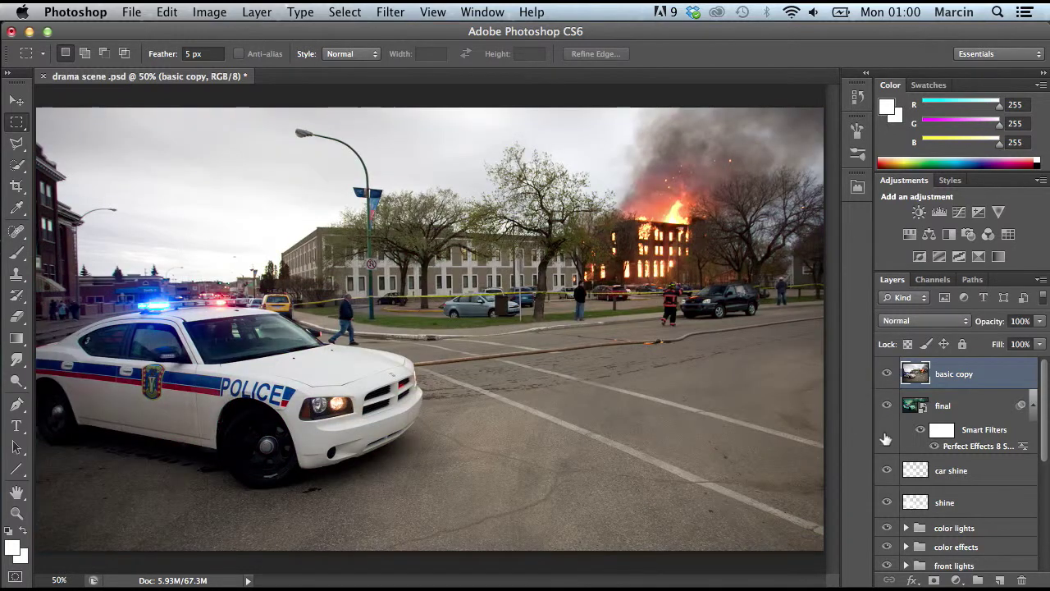
left_click(887, 374)
left_click_drag(1041, 400, 1043, 541)
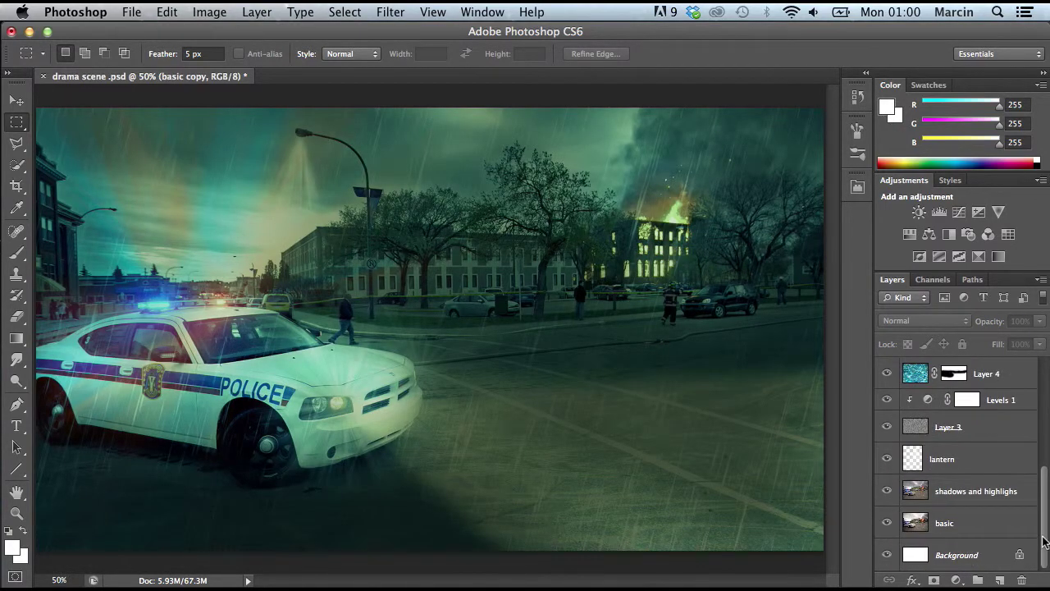
Step: Select the range of editing layers above 'basic' and delete them, confirming with Yes
left_click(996, 497, "shift")
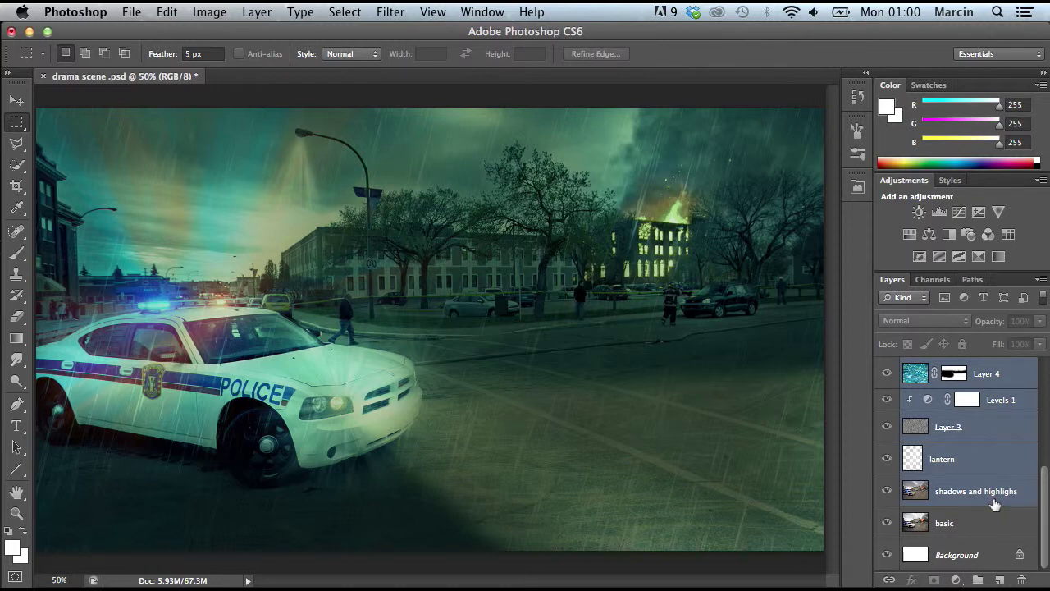
right_click(986, 471)
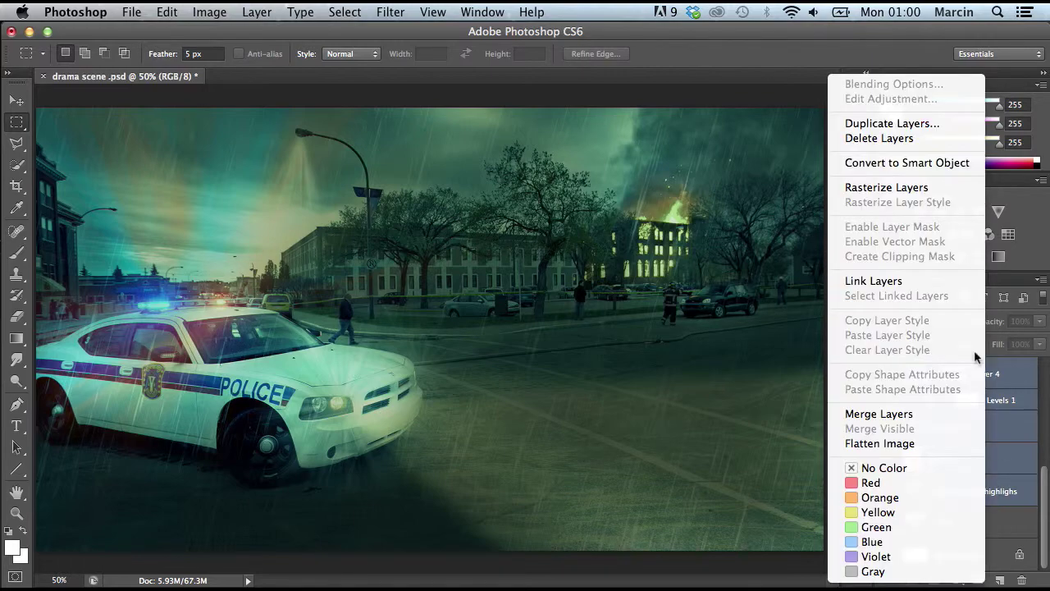
left_click(857, 139)
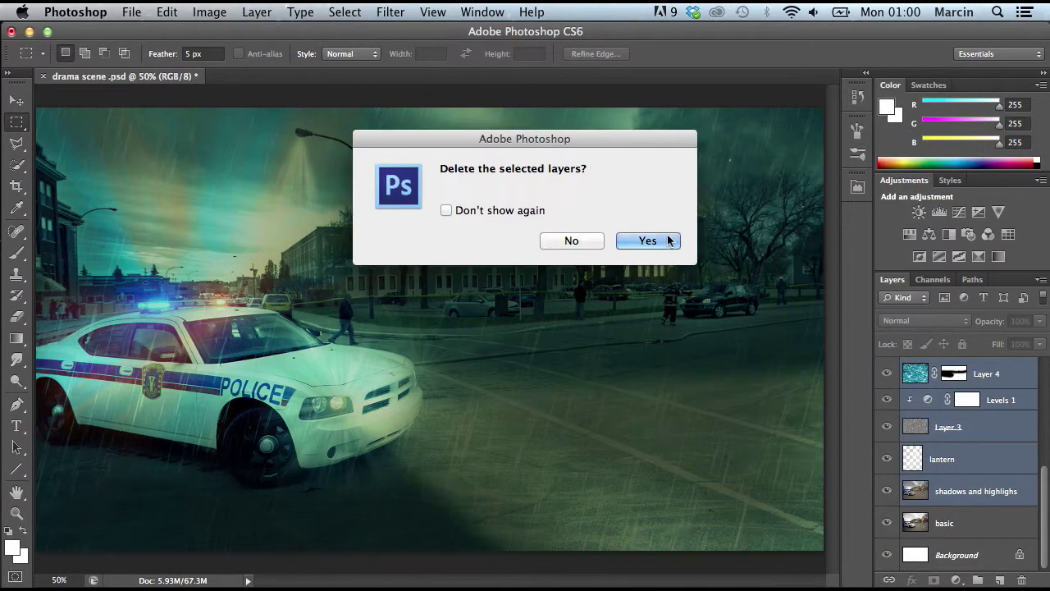
left_click(663, 239)
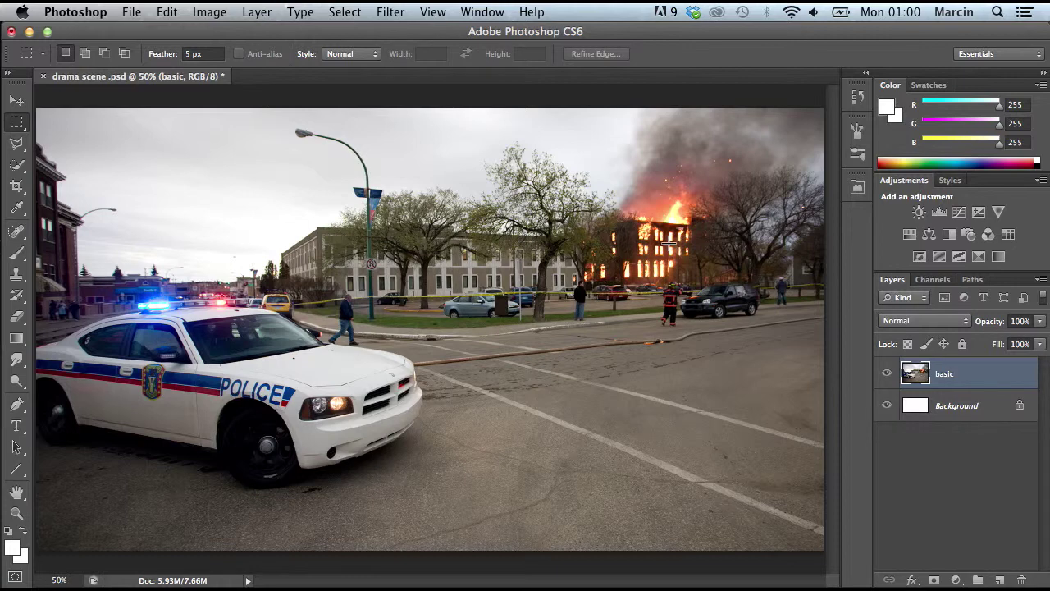
right_click(973, 374)
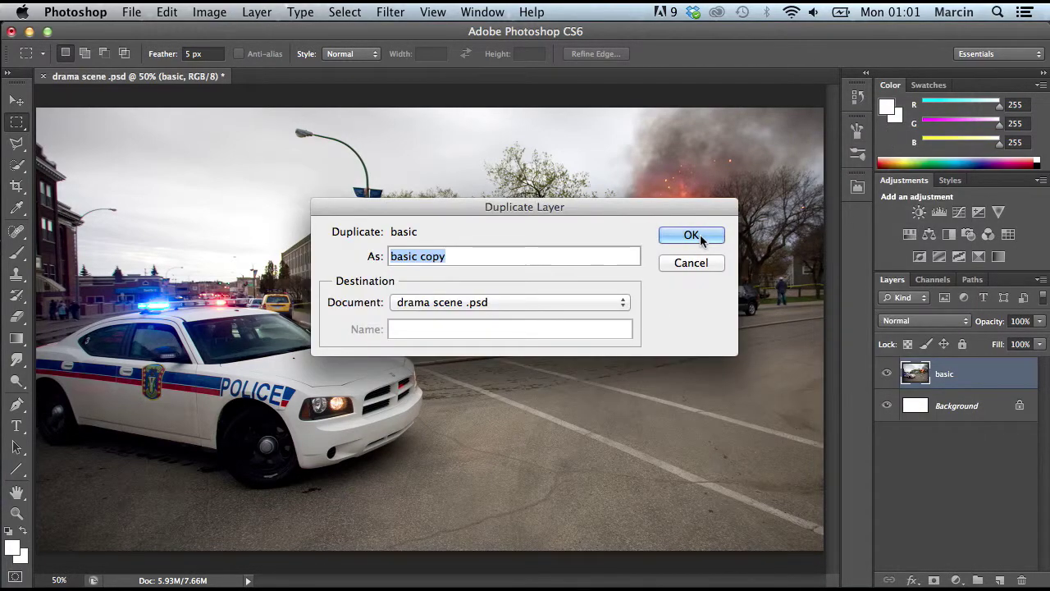
Step: Name the duplicate of 'basic' 'cienie i swiatla' and confirm it
type("cienie i swiatal")
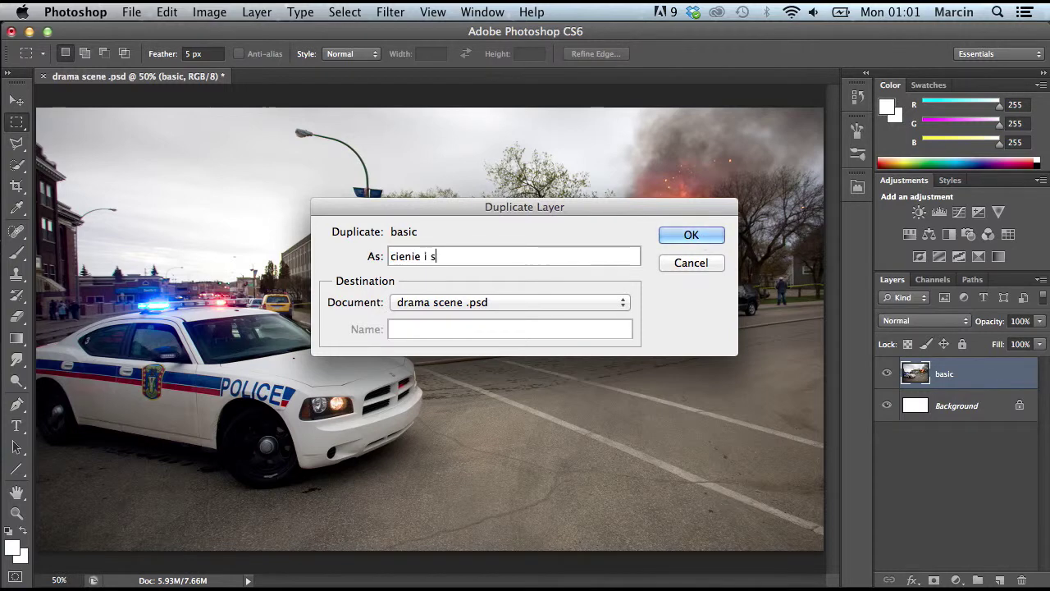
key("BackSpace")
key("BackSpace")
key("BackSpace")
type("tla")
key("Return")
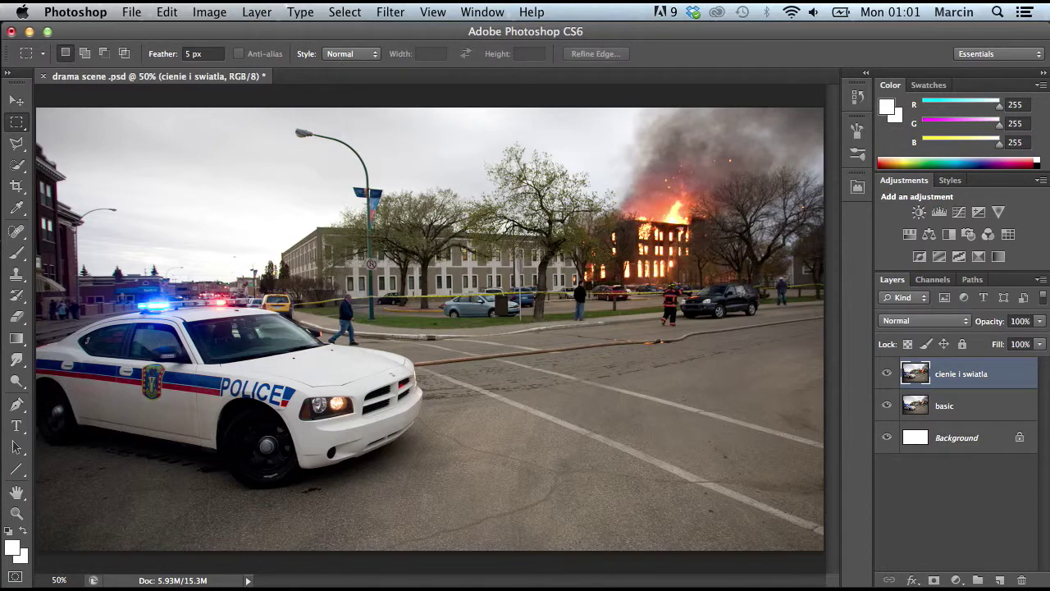
Step: Apply Shadows/Highlights with shadows amount 25%, tonal width 40% and highlights amount 75%
left_click(206, 13)
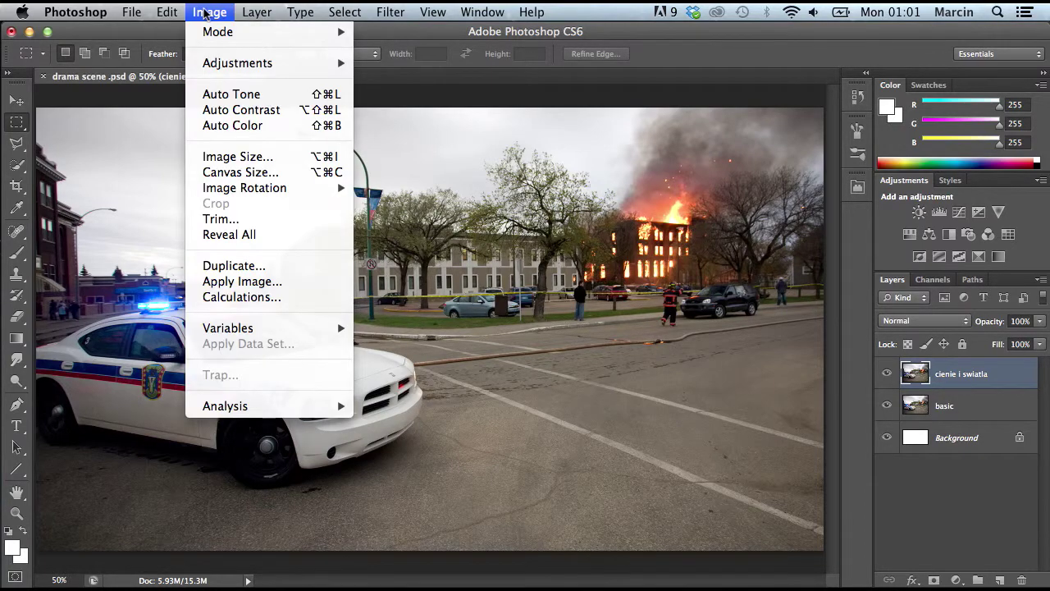
mouse_move(231, 63)
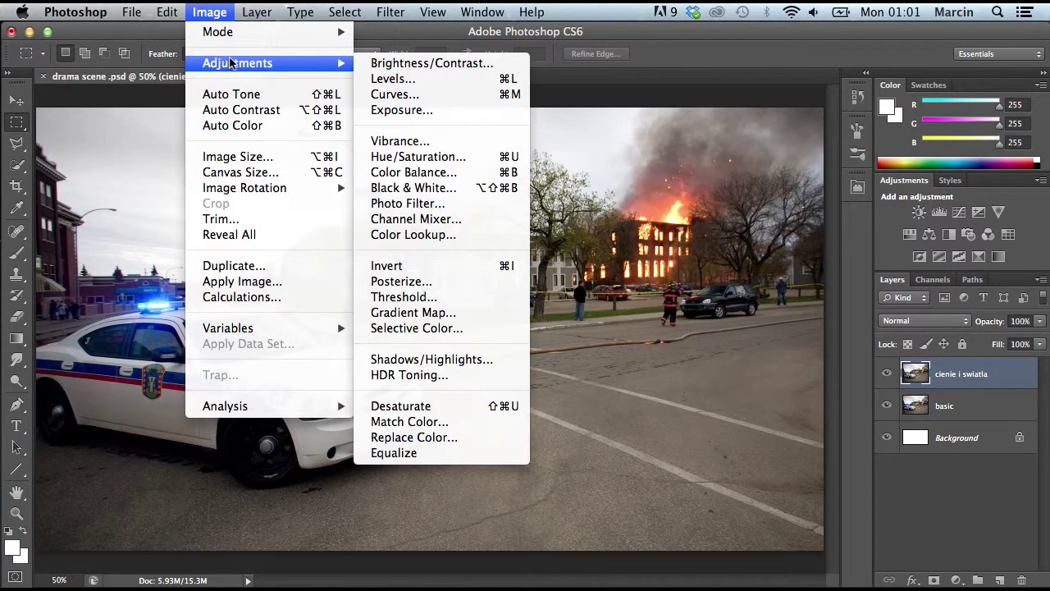
left_click(491, 364)
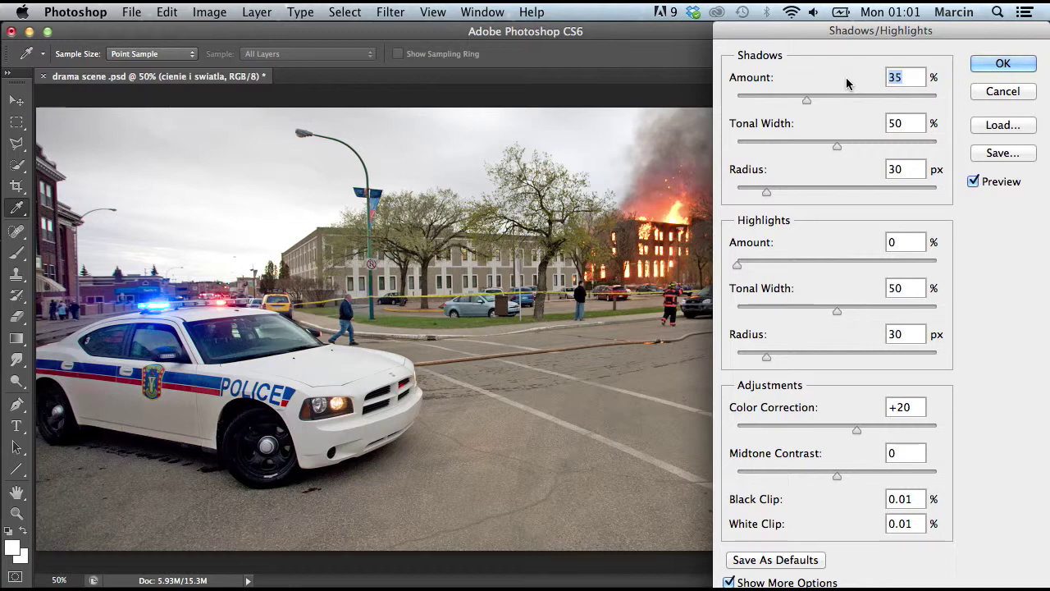
type("20")
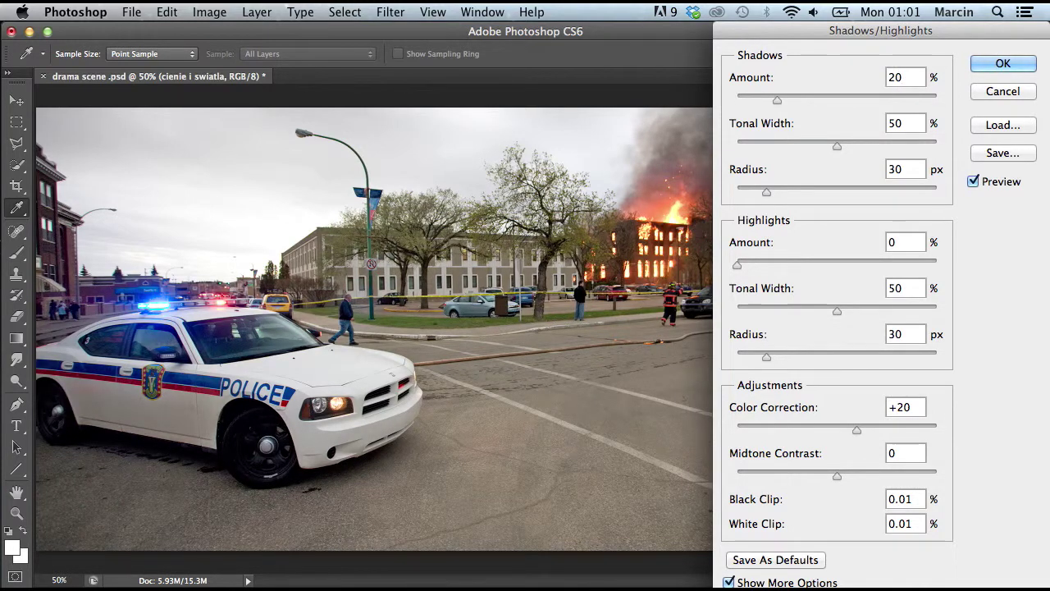
key("BackSpace")
type("5")
left_click(816, 143)
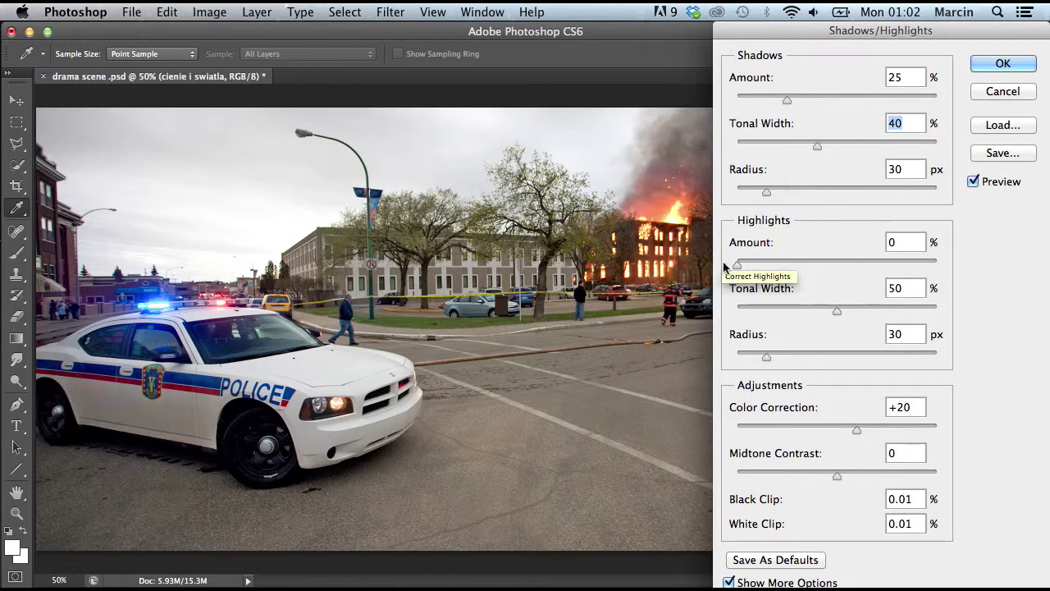
left_click_drag(759, 263, 887, 265)
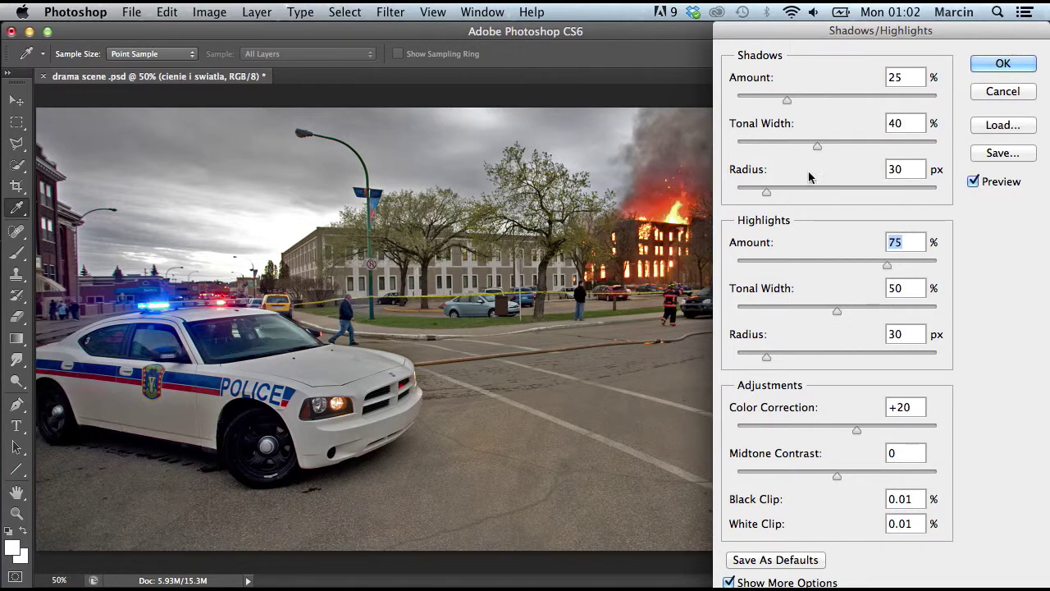
left_click(989, 64)
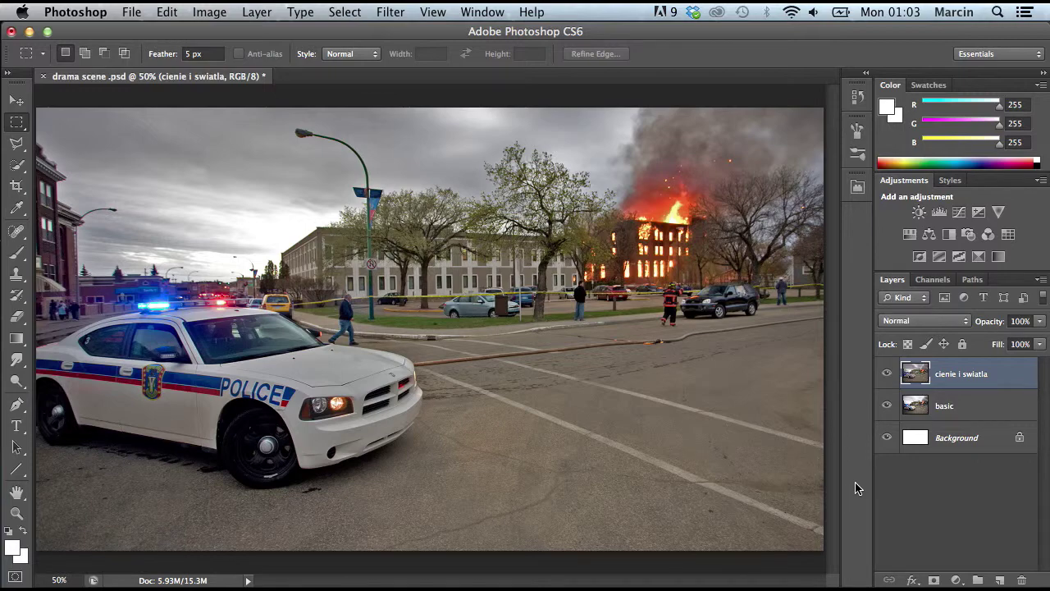
left_click(956, 580)
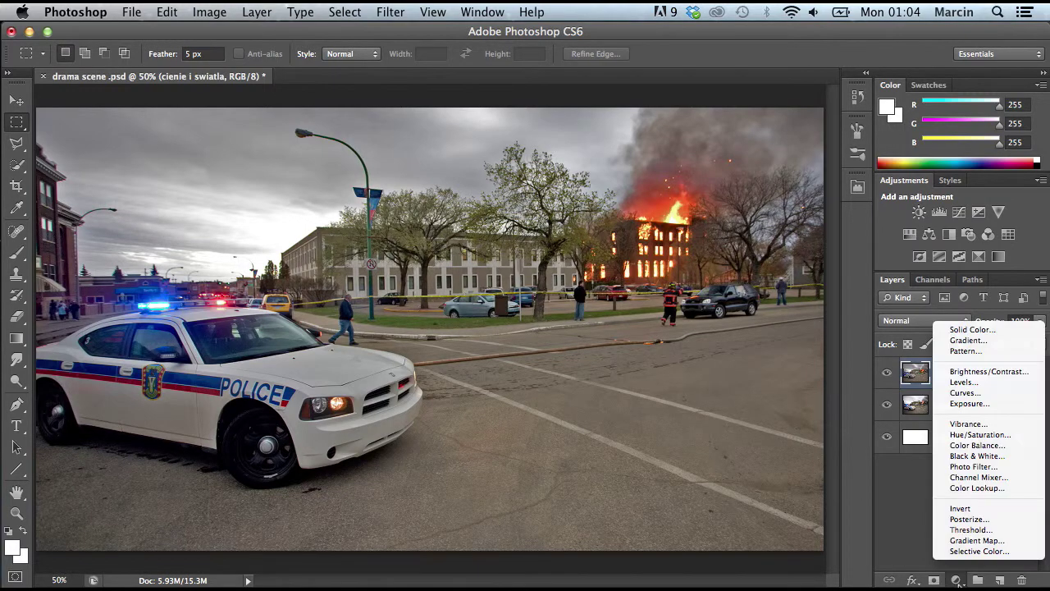
Step: Create a Hue/Saturation 1 adjustment layer with Saturation -40 and Lightness -45
left_click(984, 434)
left_click(784, 239)
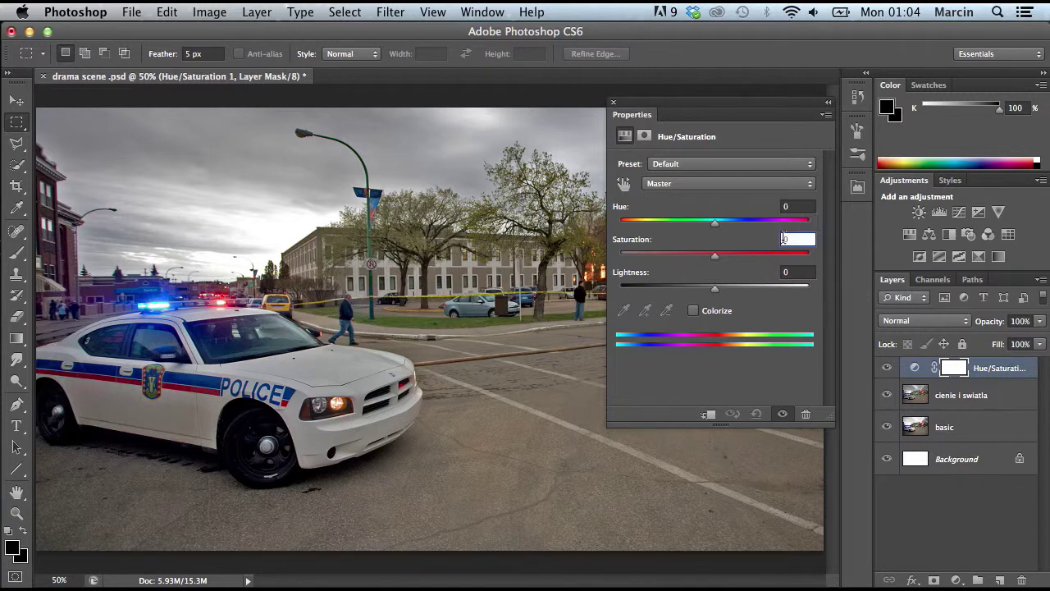
type("-4")
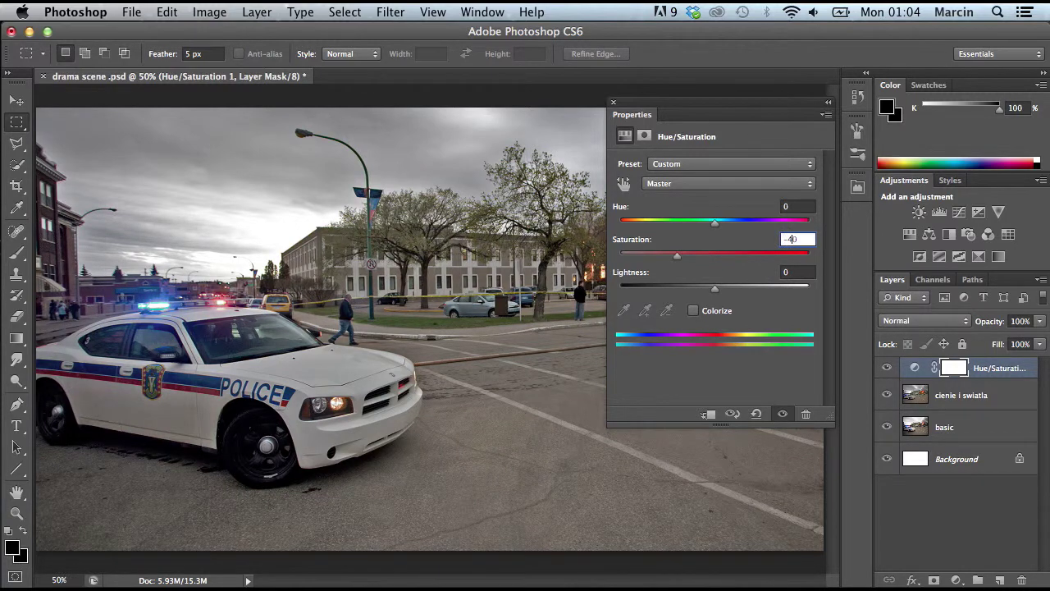
left_click(793, 272)
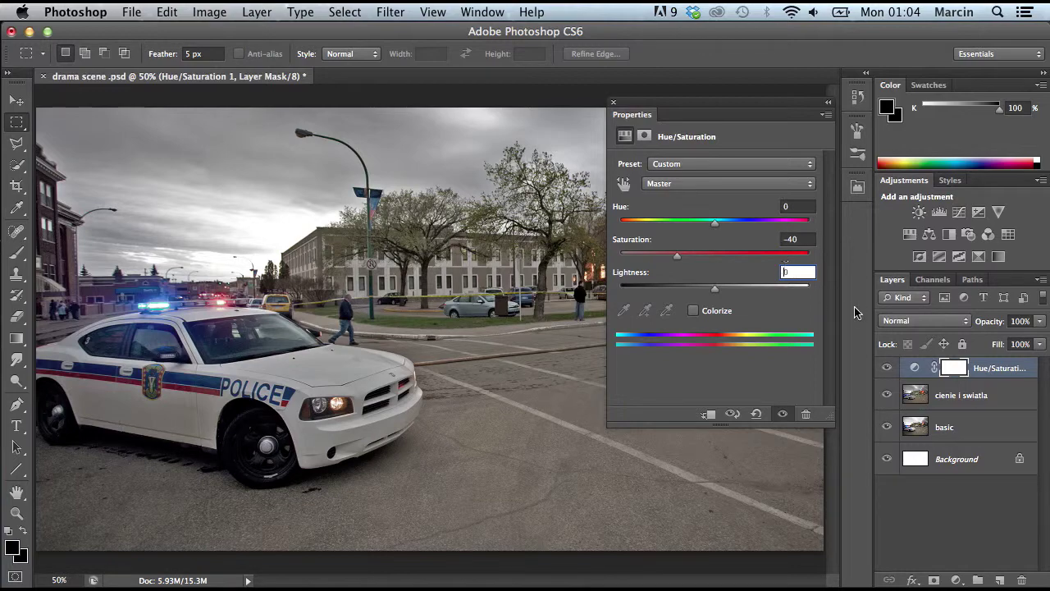
type("-45")
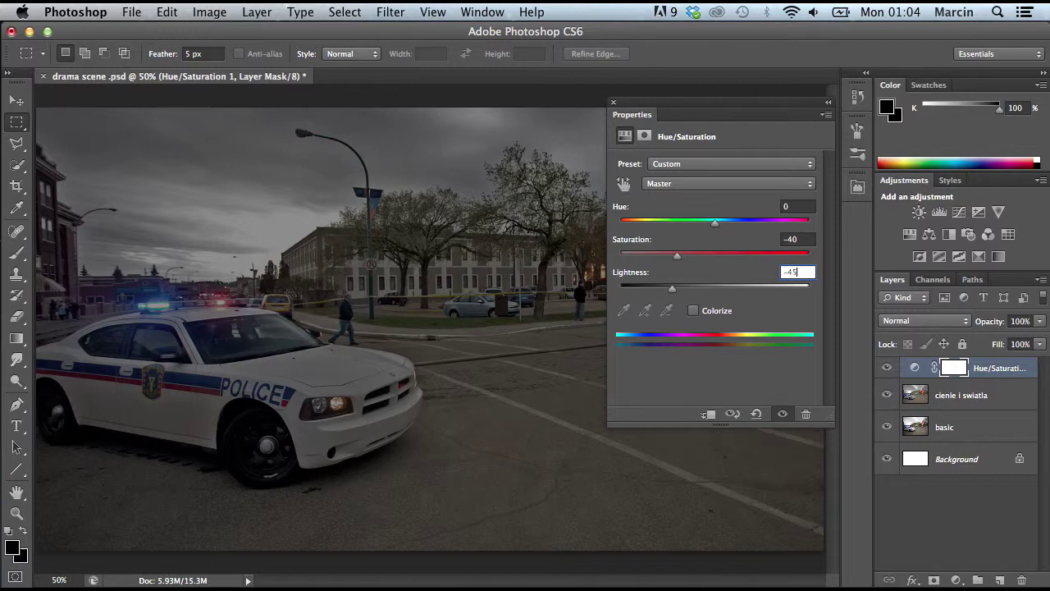
left_click(612, 103)
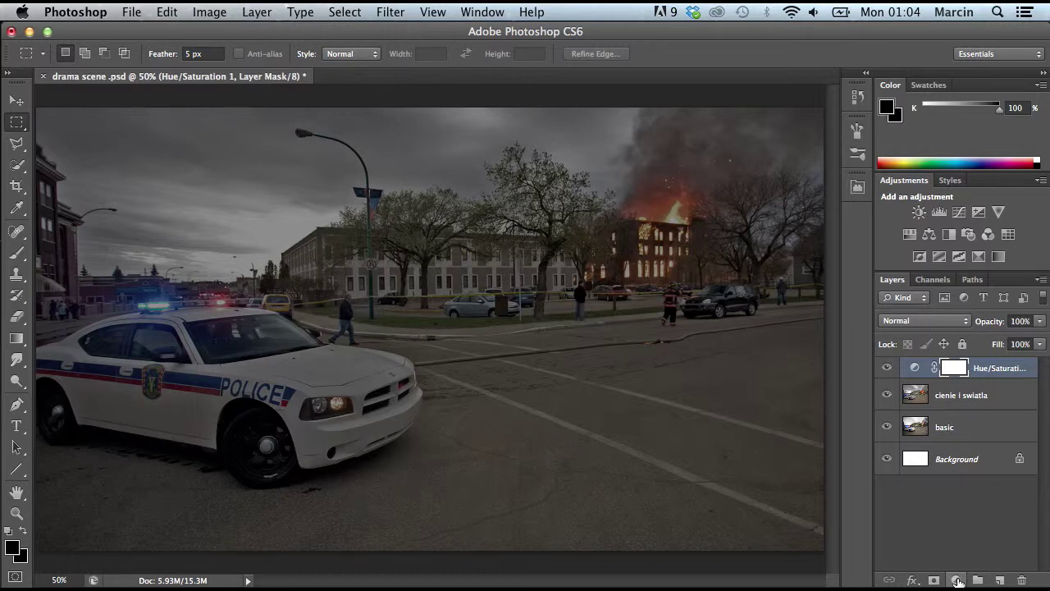
left_click(956, 580)
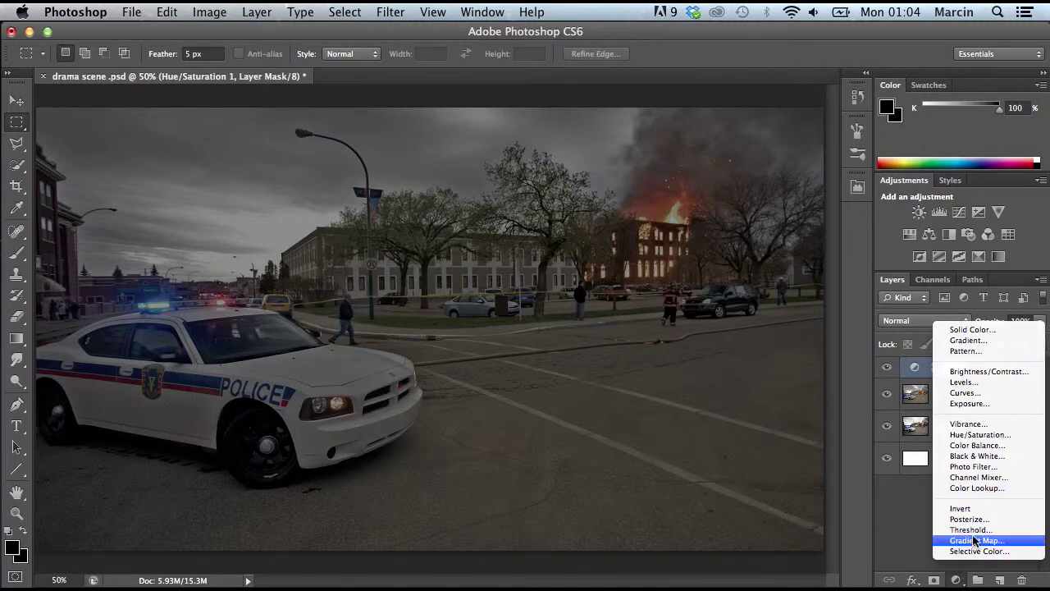
Step: Add a Gradient Map from the Red, Green preset and make its left stop blue
left_click(975, 540)
left_click(707, 174)
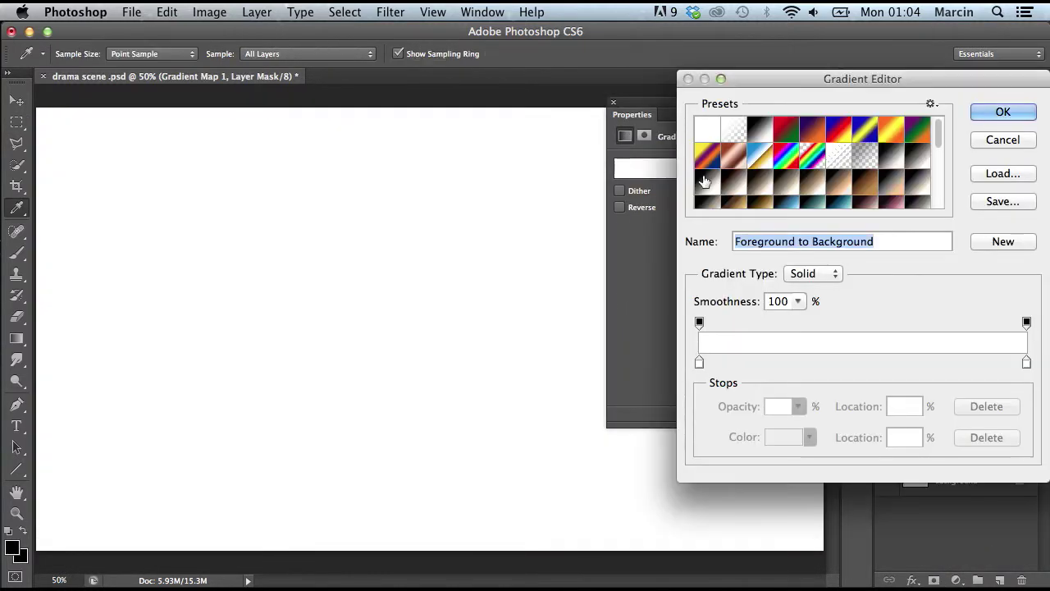
left_click(777, 154)
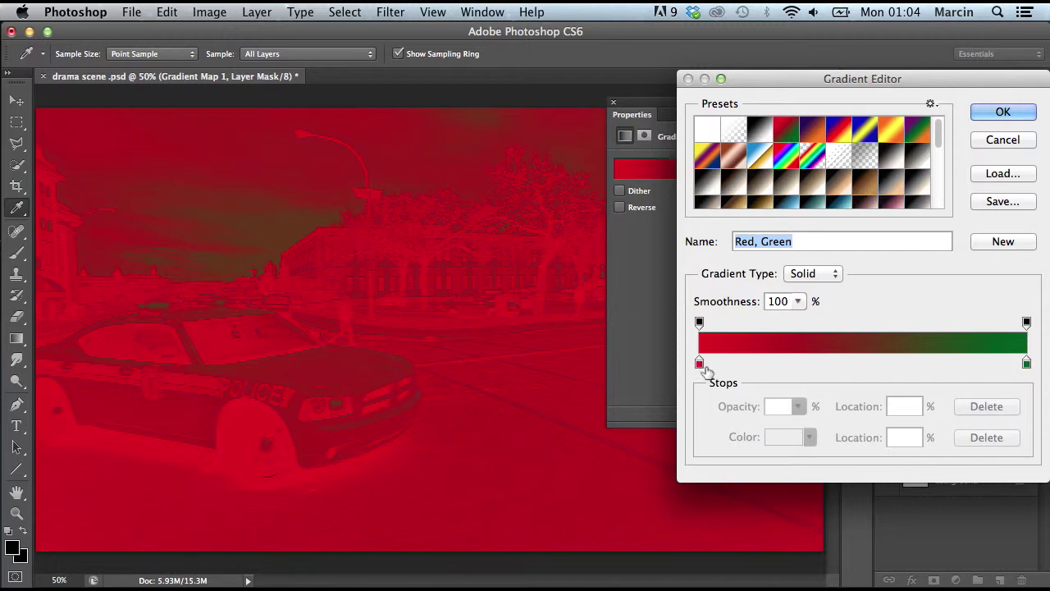
left_click(699, 363)
left_click(783, 437)
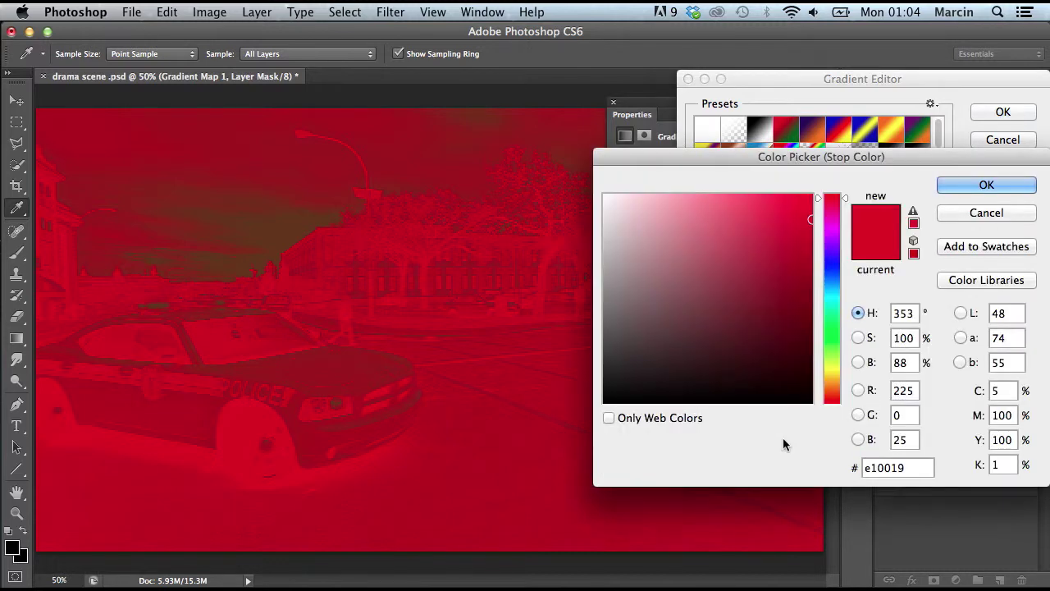
left_click_drag(829, 331, 829, 281)
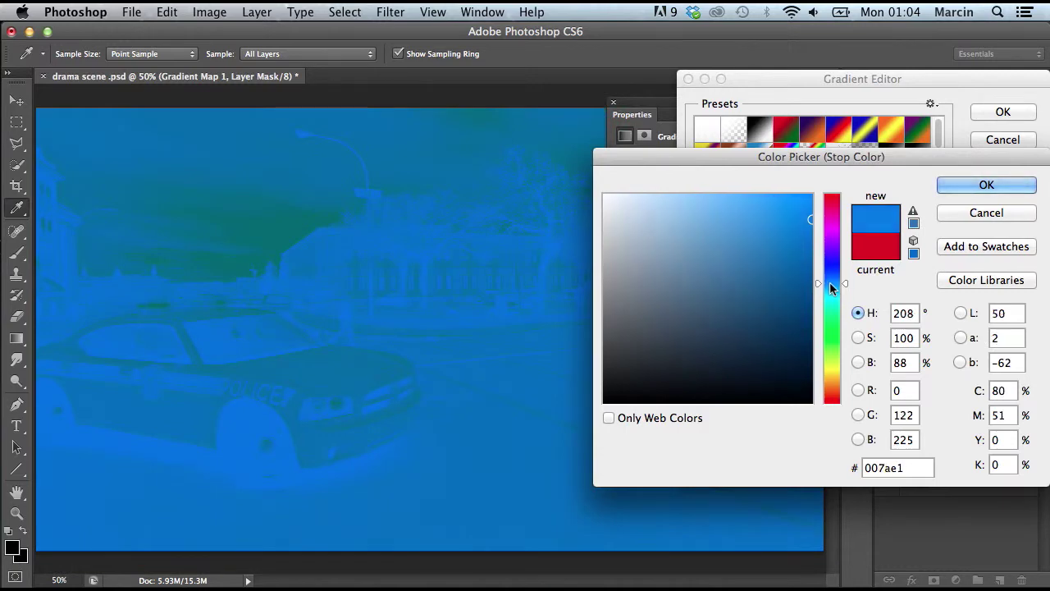
left_click(948, 184)
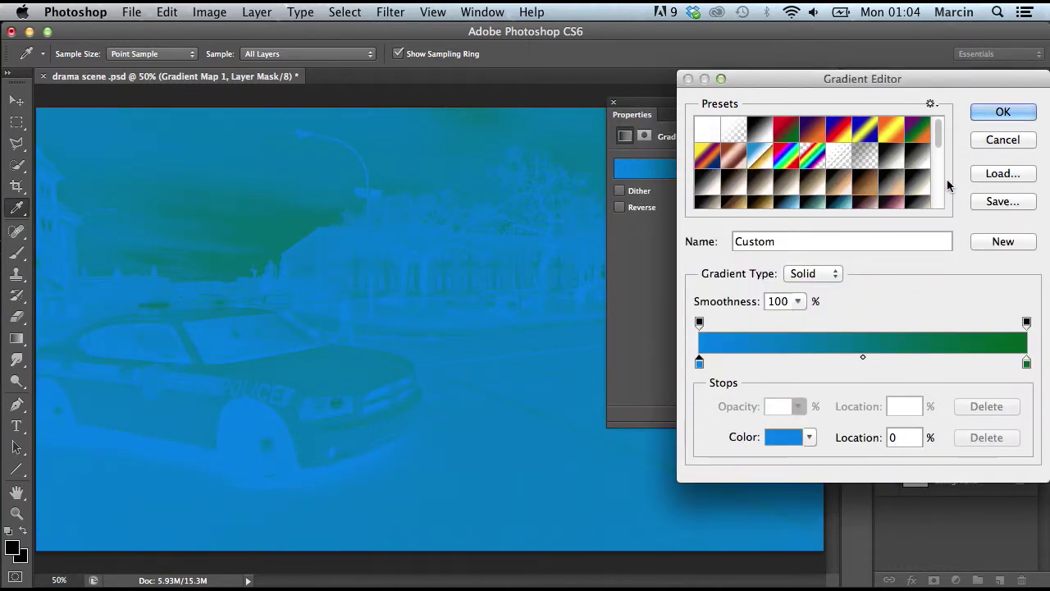
Step: Recolour the gradient's right green stop to orange (ff9c00) and apply the gradient
left_click(1027, 364)
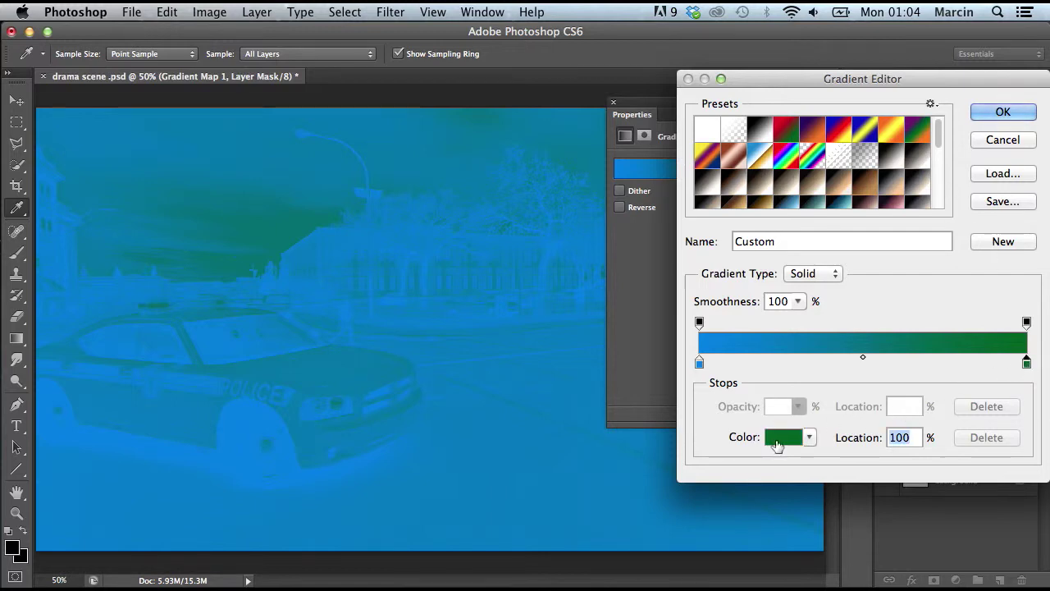
left_click(782, 437)
left_click_drag(829, 363, 831, 381)
left_click_drag(775, 220, 813, 193)
left_click_drag(829, 384, 829, 382)
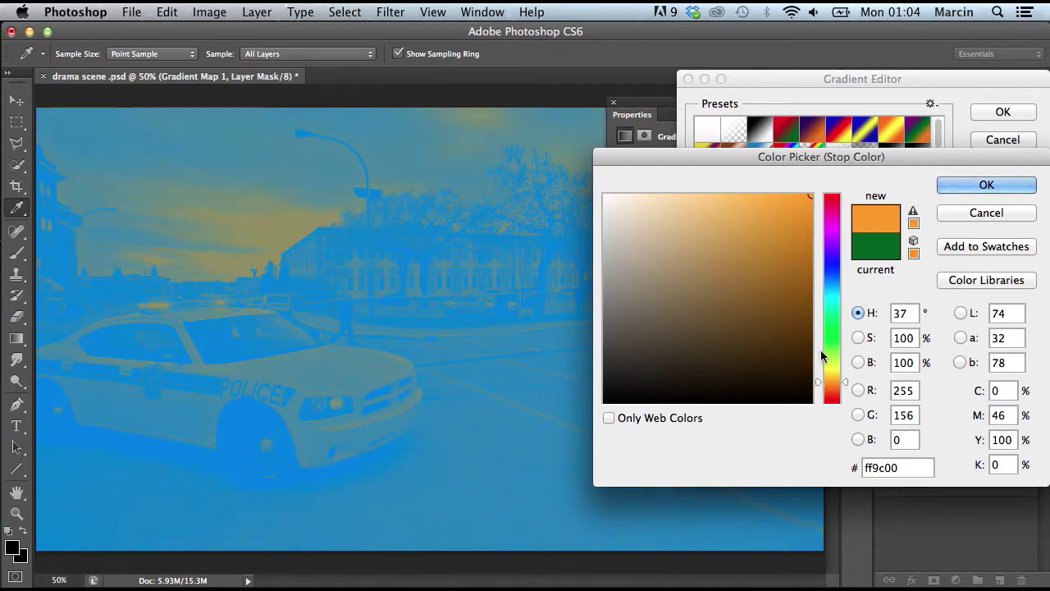
left_click(966, 187)
left_click(1001, 112)
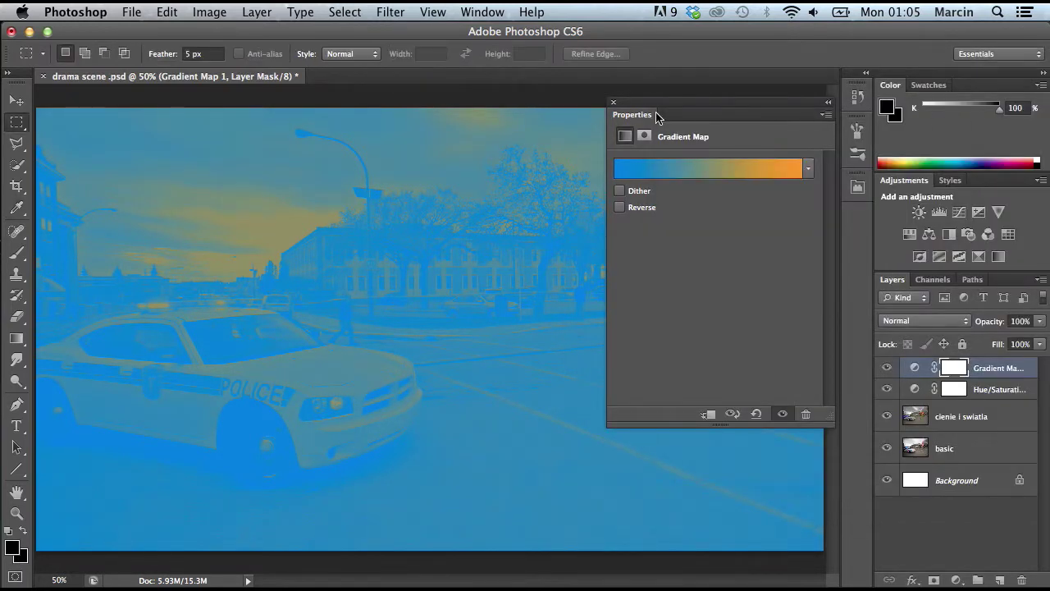
Step: Set the Gradient Map layer's blend mode to Soft Light
left_click(615, 103)
left_click(909, 321)
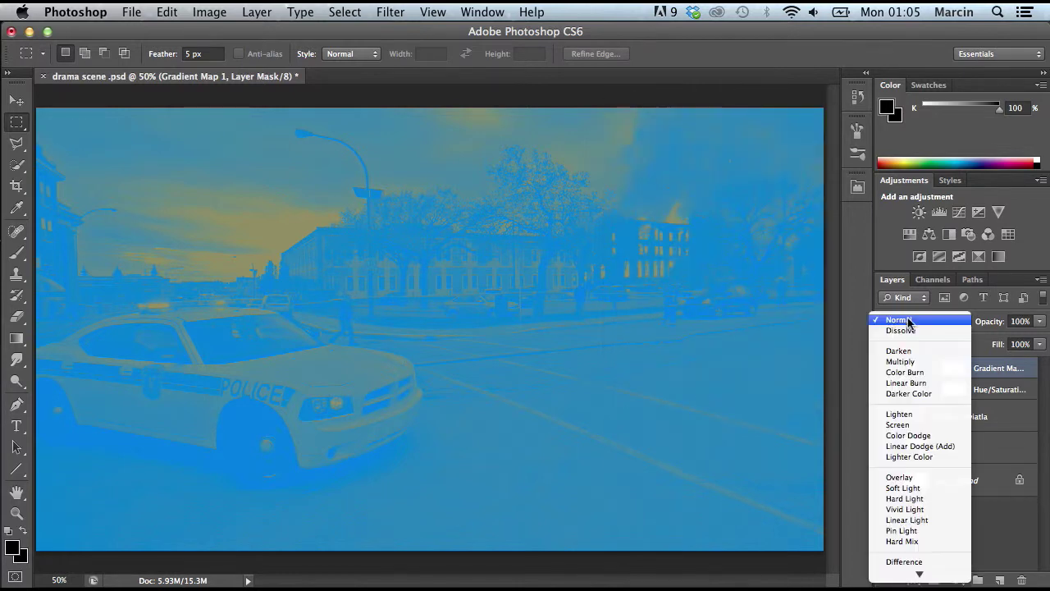
left_click(927, 489)
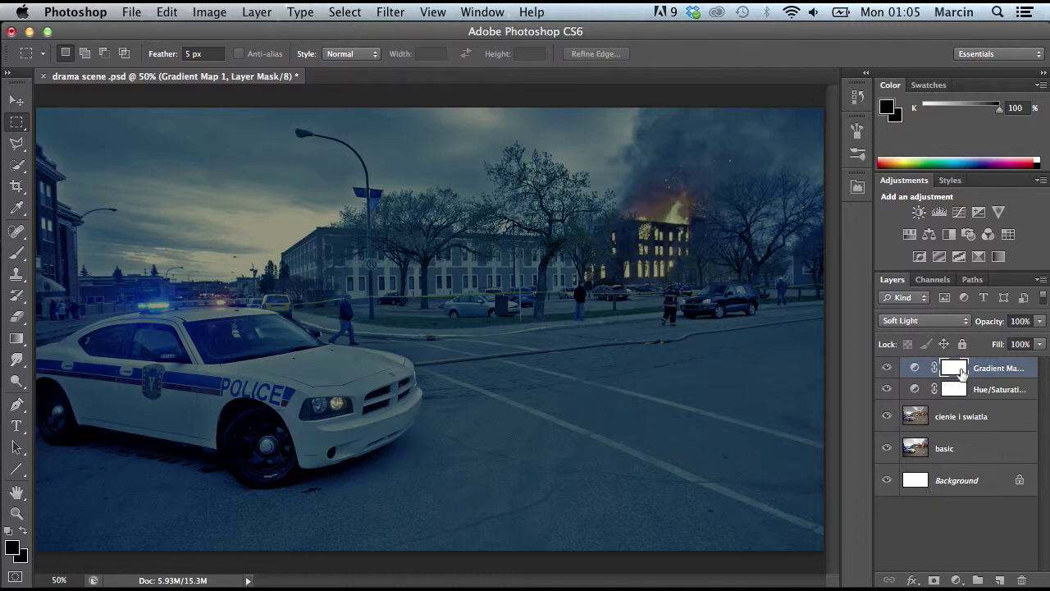
double_click(961, 371)
Step: Change the gradient map's left blue stop to a deeper teal, 14719c
left_click(628, 139)
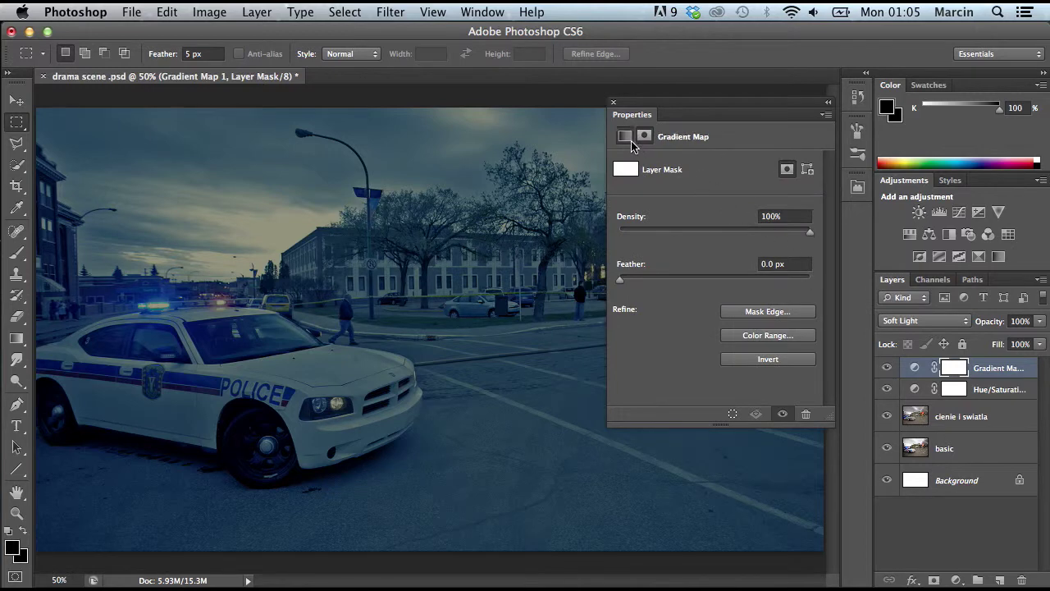
left_click(620, 176)
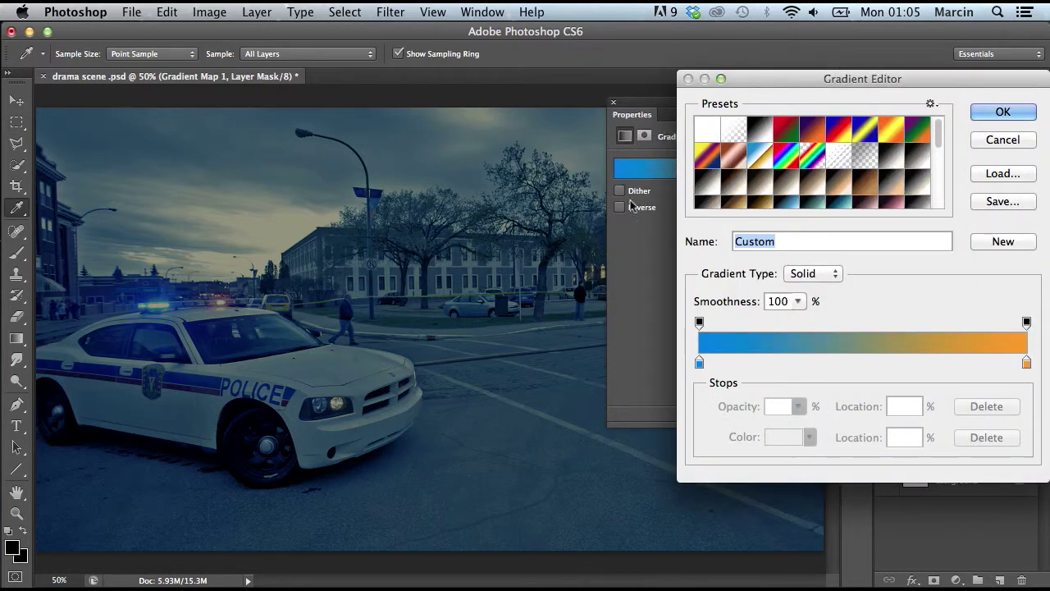
left_click(699, 362)
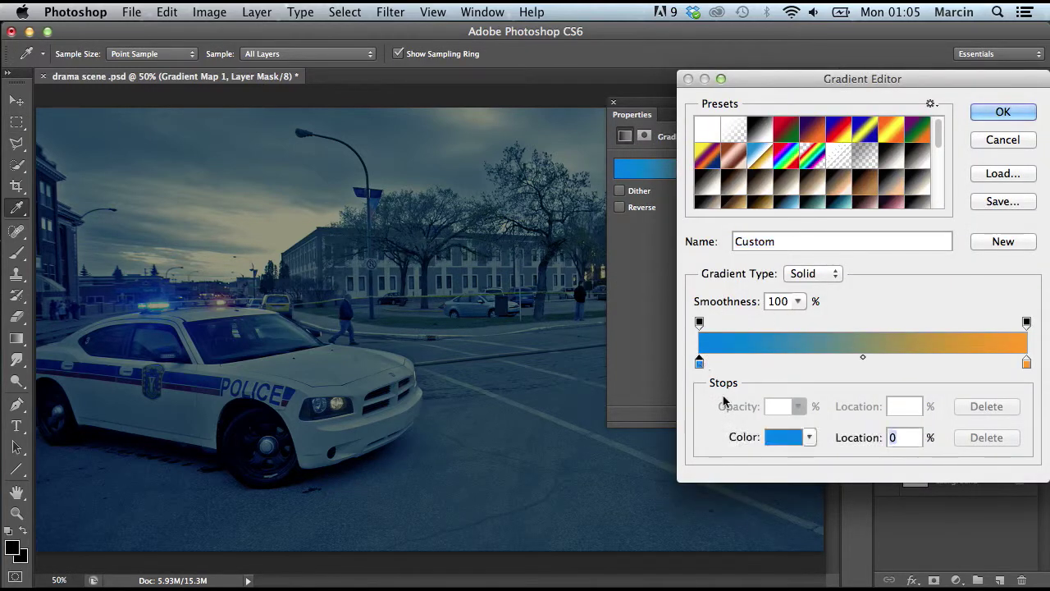
left_click(786, 438)
left_click(832, 287)
left_click(792, 268)
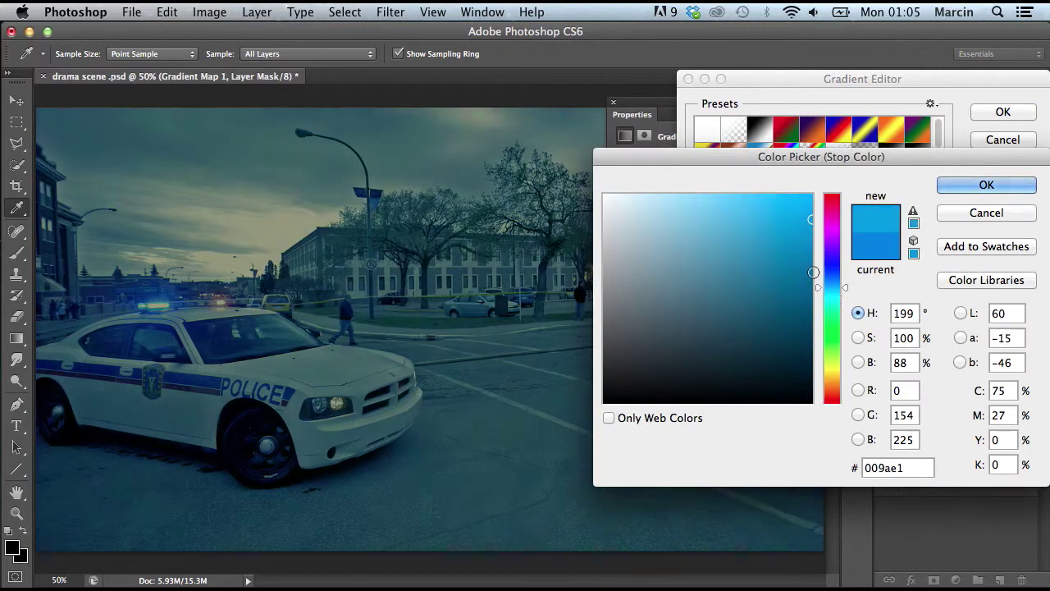
left_click_drag(792, 268, 785, 276)
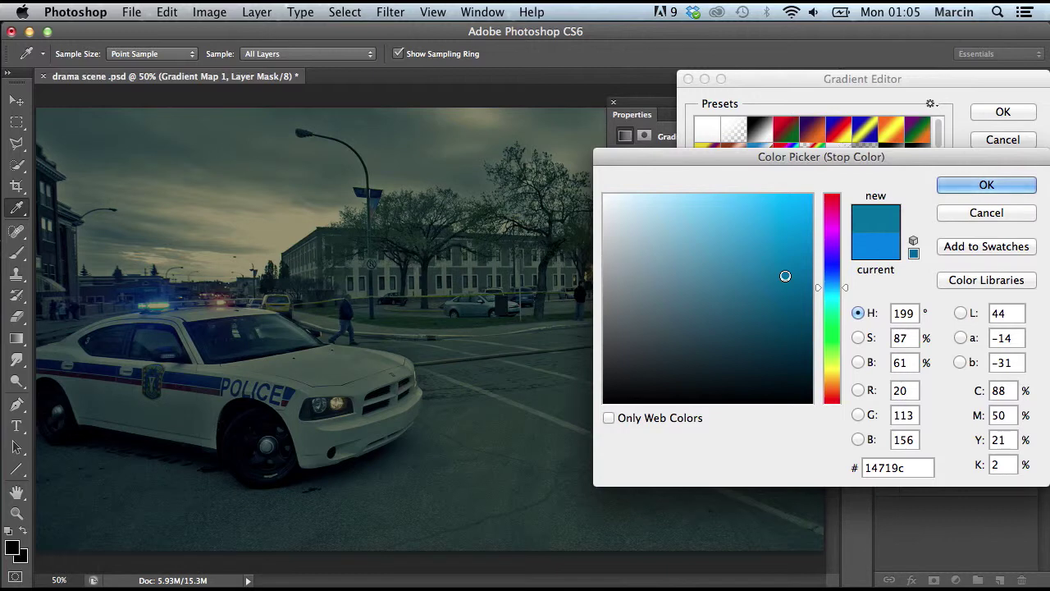
left_click(986, 184)
left_click(1003, 111)
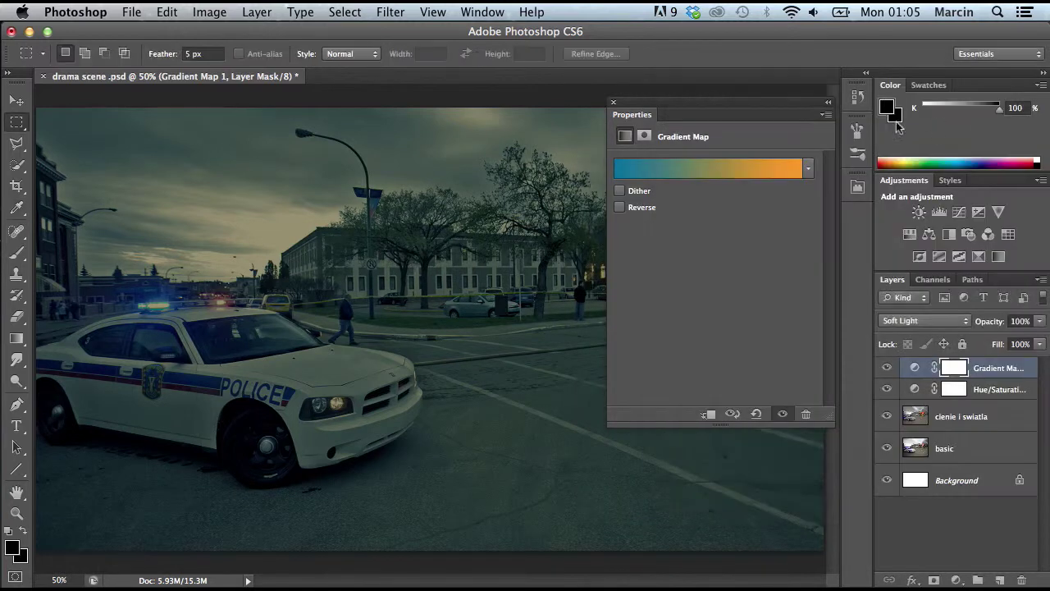
left_click(614, 102)
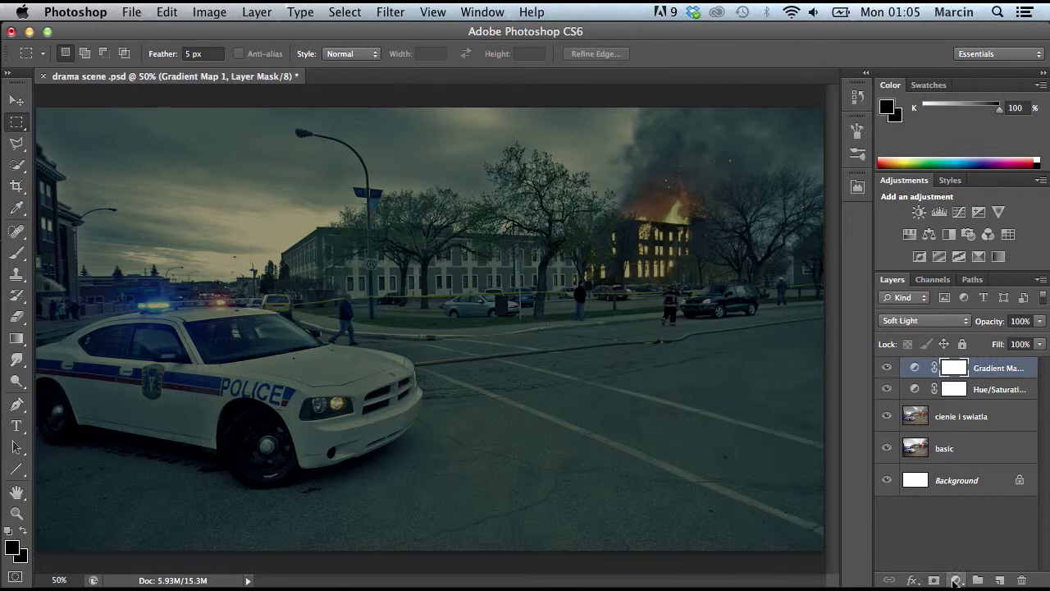
left_click(955, 580)
Step: Add a Curves 1 layer with an S-curve: shadows 57→48, highlights 183→197
left_click(966, 392)
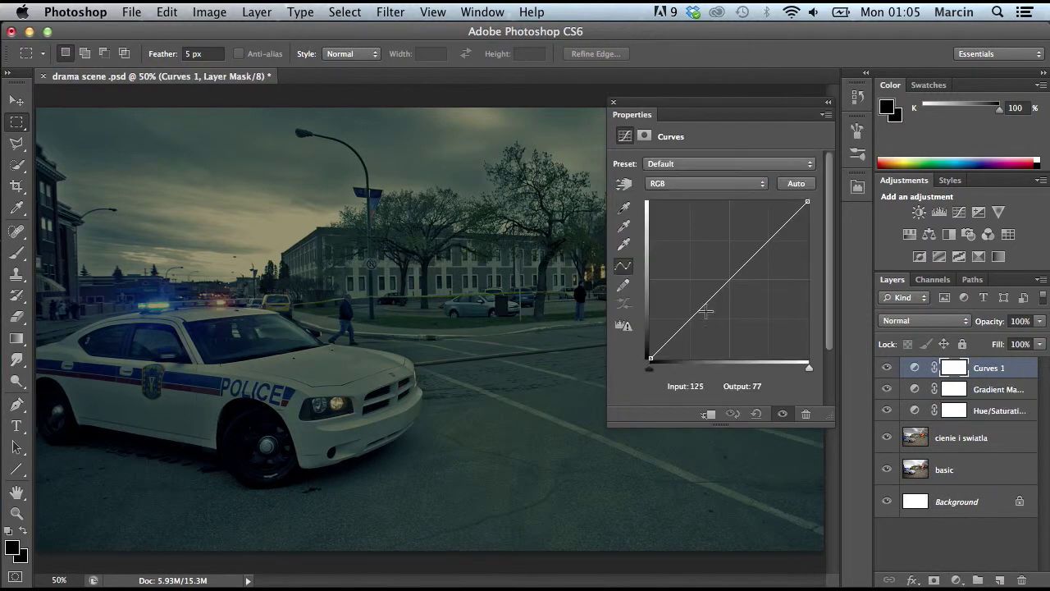
left_click_drag(681, 327, 686, 329)
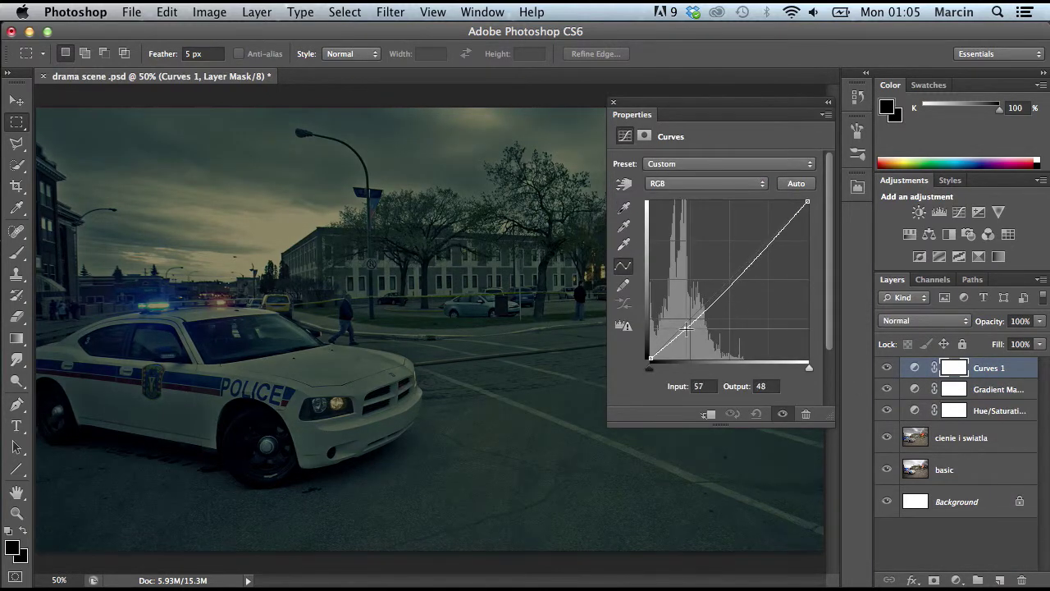
left_click_drag(765, 242, 762, 238)
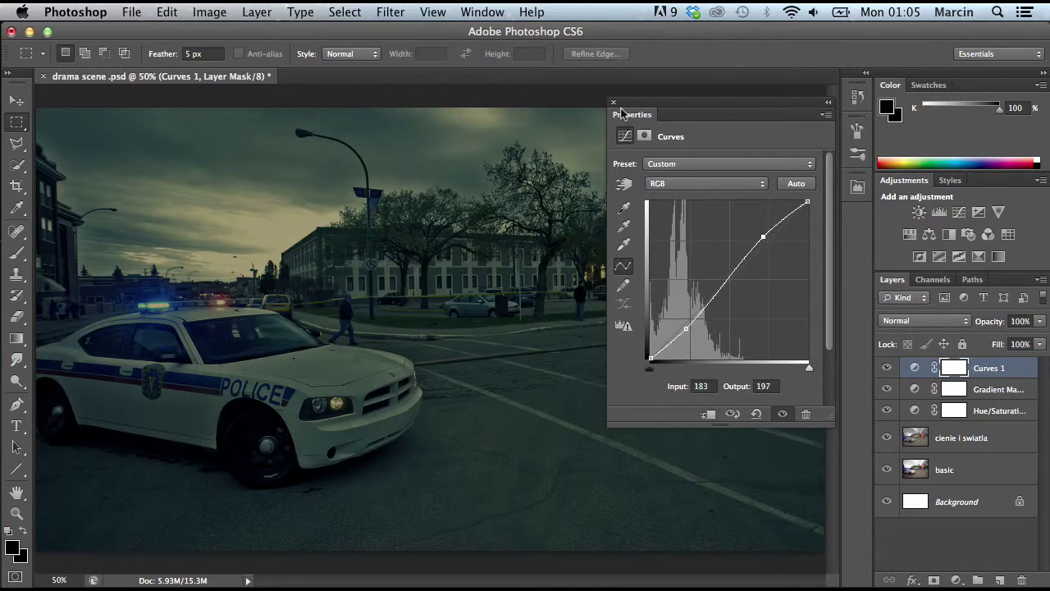
left_click(614, 103)
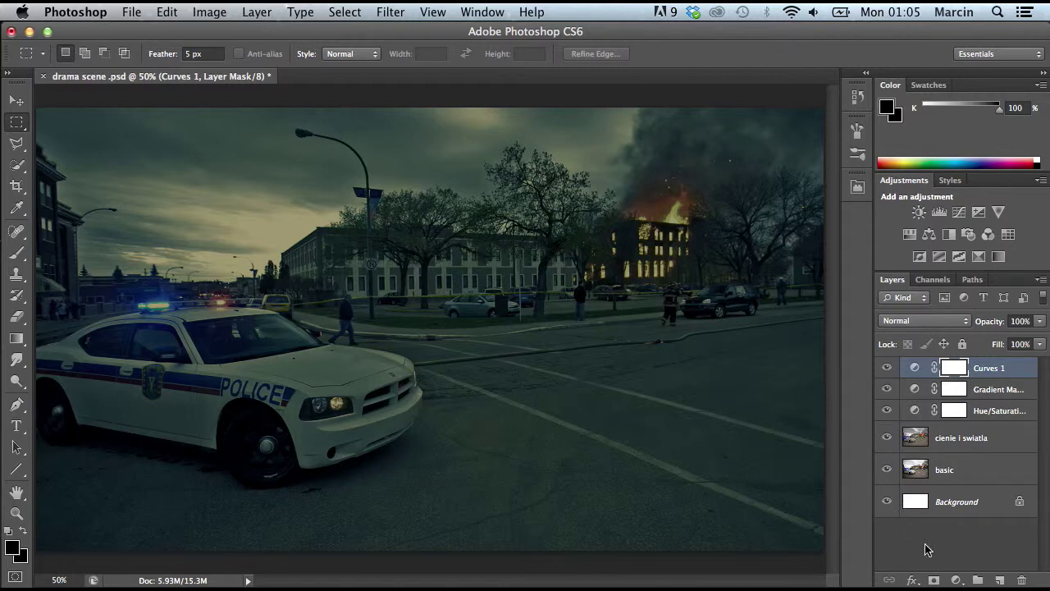
Step: Add a new empty layer and set the foreground colour to black
left_click(999, 580)
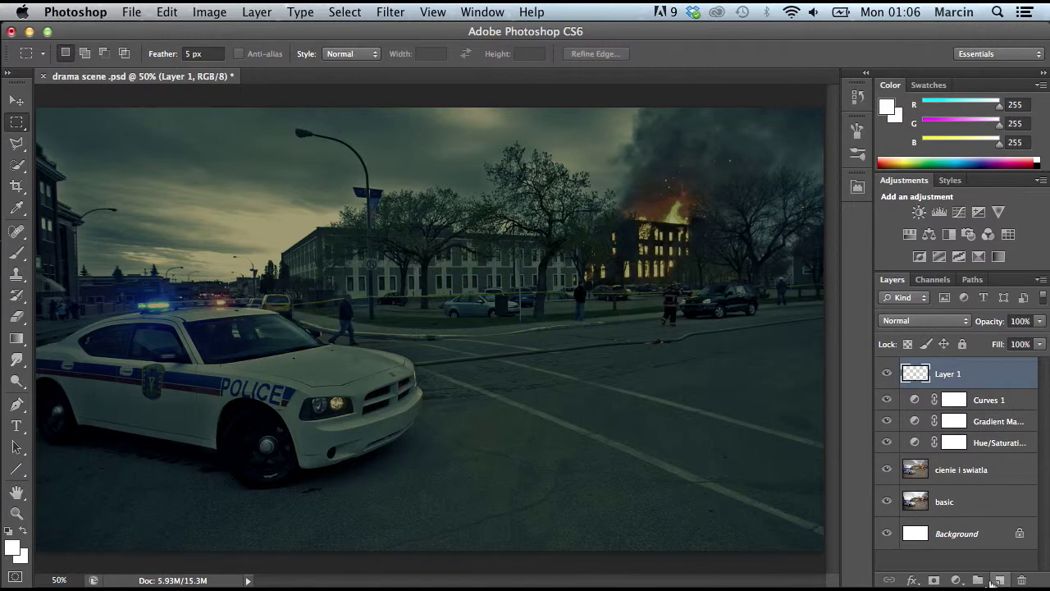
left_click(18, 549)
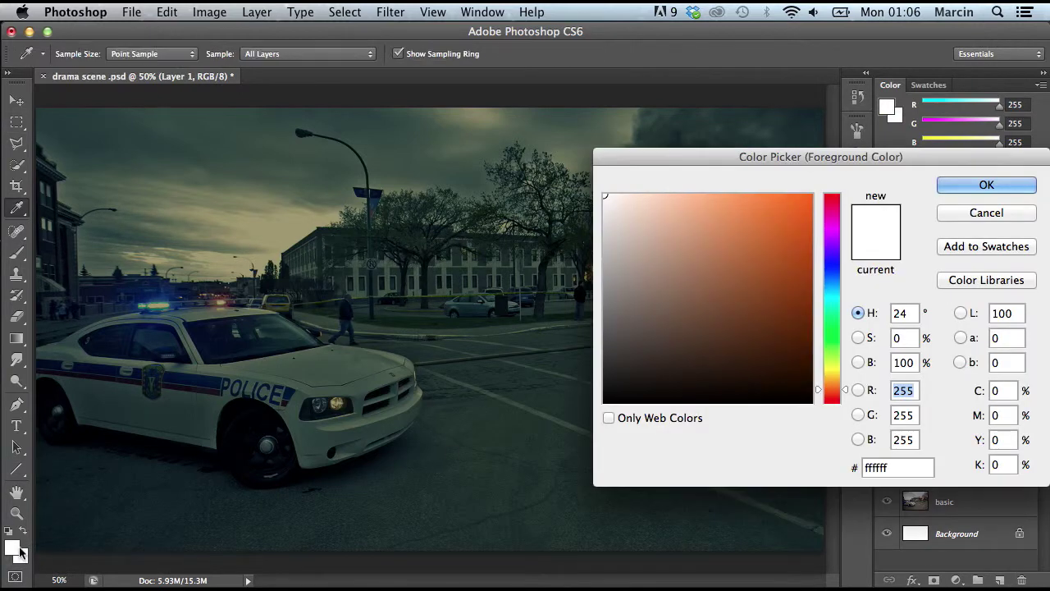
left_click_drag(738, 347, 530, 413)
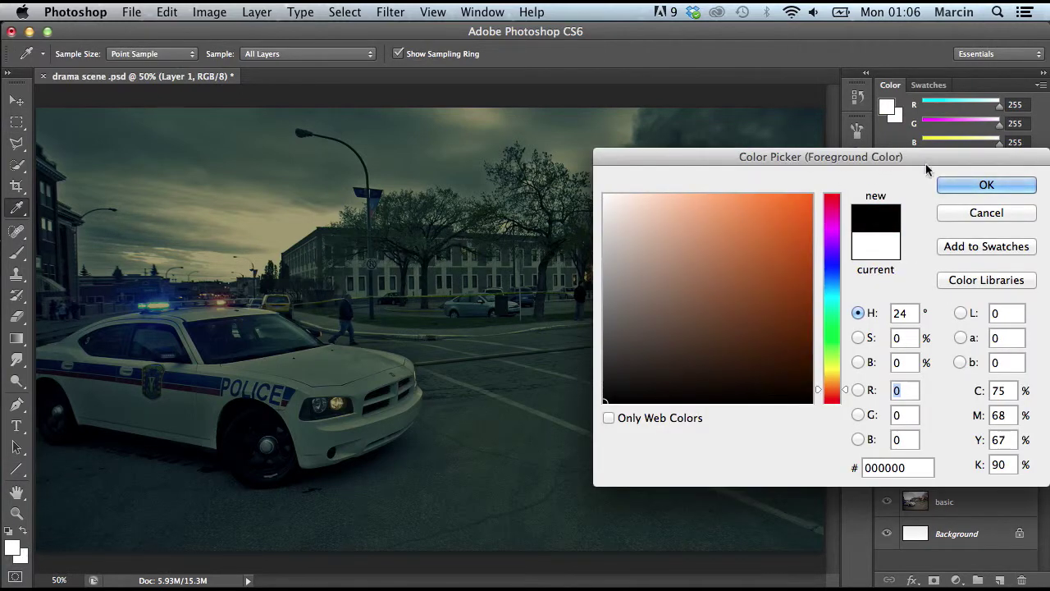
left_click(958, 183)
Step: Paint black over the road and police car with a 1211 px soft brush
left_click(19, 253)
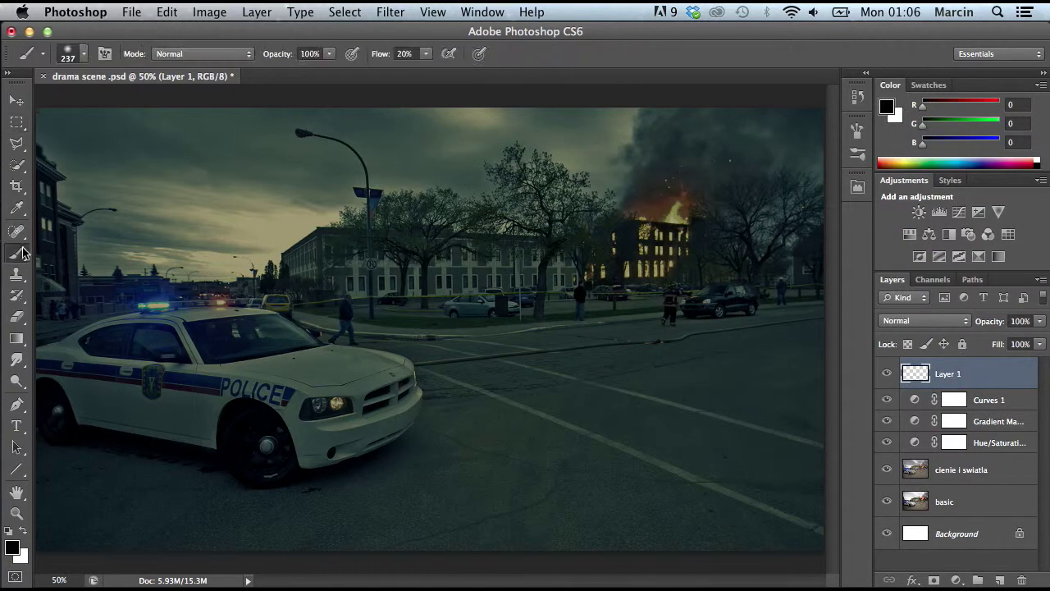
left_click(21, 254)
left_click(17, 255)
left_click(82, 53)
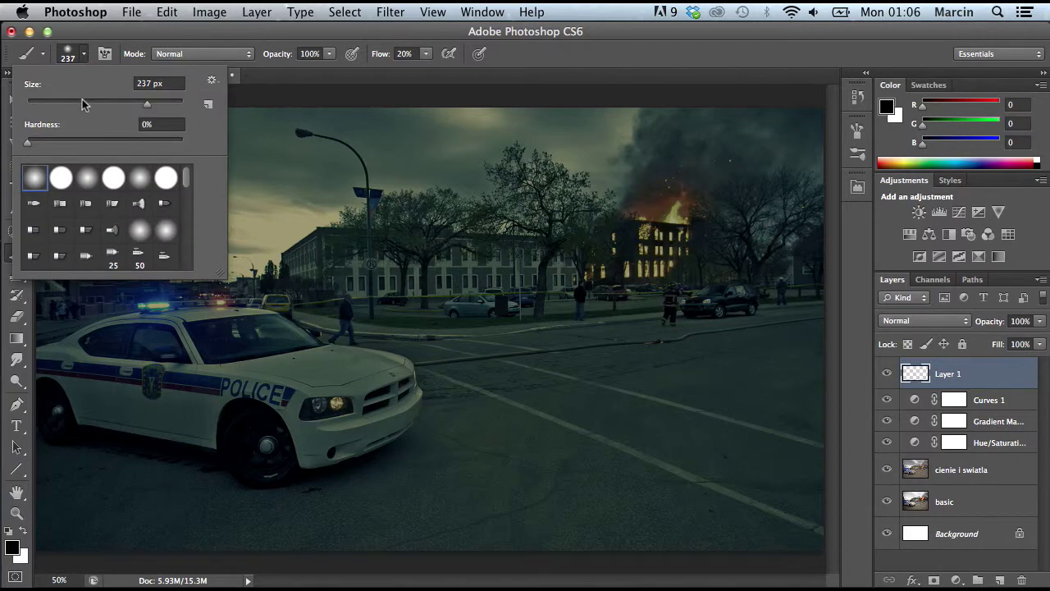
left_click_drag(147, 105, 164, 107)
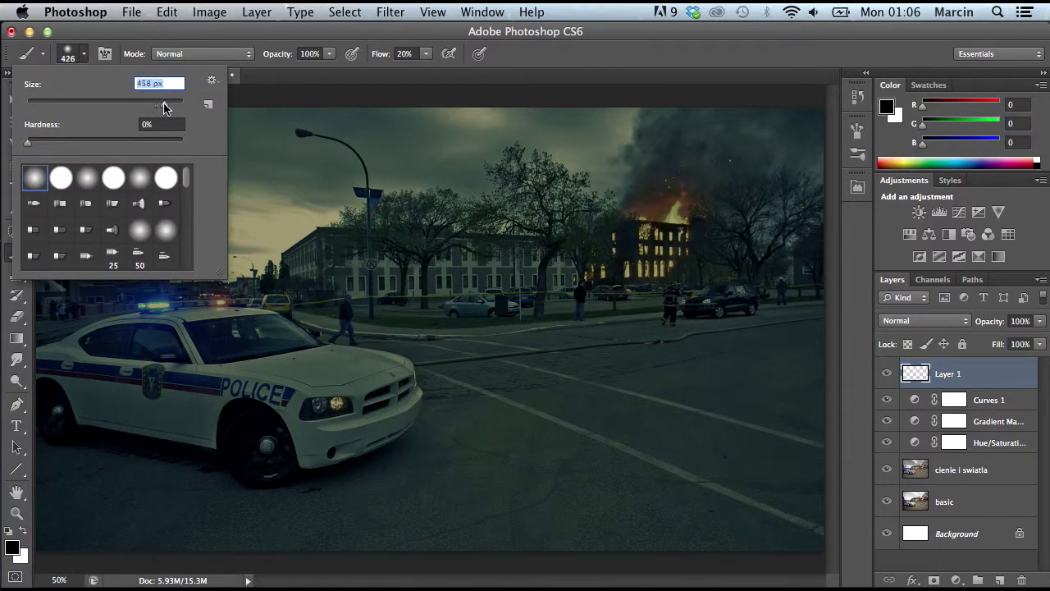
left_click(169, 105)
left_click(716, 497)
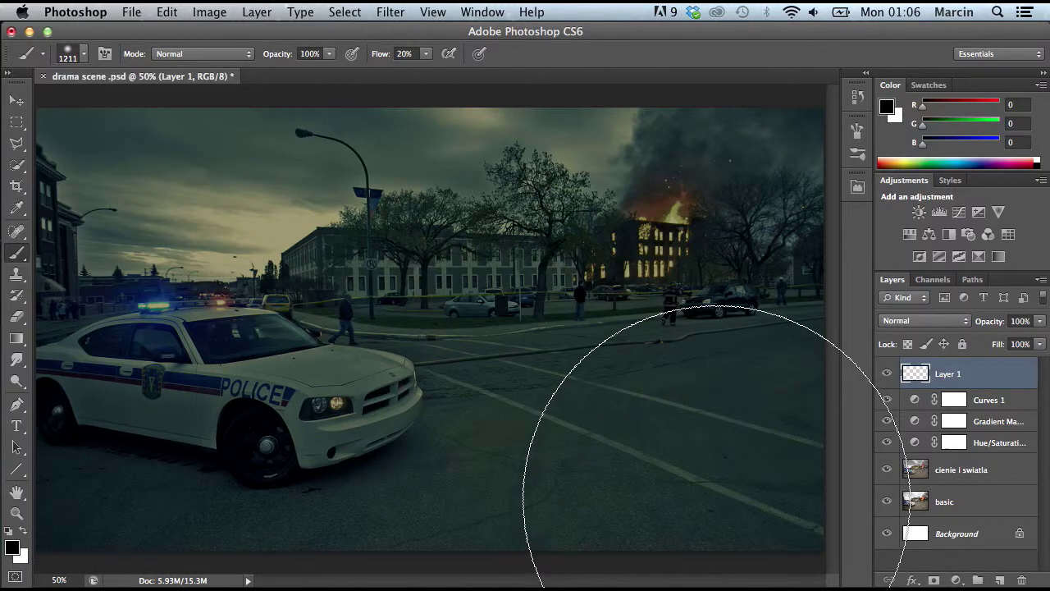
mouse_move(608, 487)
left_mouse_down()
mouse_move(429, 494)
mouse_move(342, 510)
left_mouse_up()
mouse_move(162, 510)
left_mouse_down()
mouse_move(121, 512)
mouse_move(447, 510)
mouse_move(522, 491)
left_mouse_up()
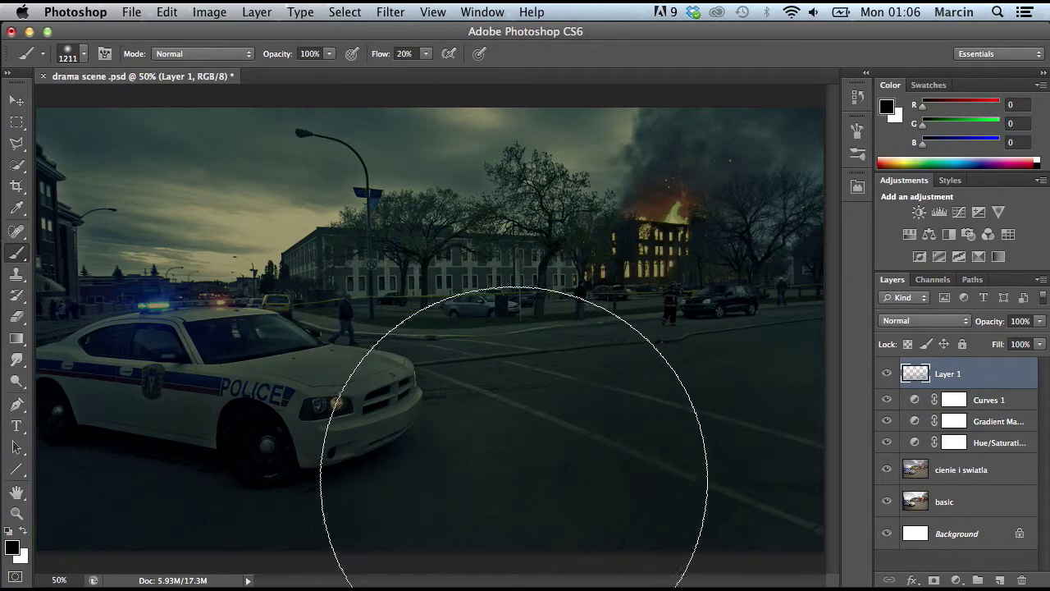
Step: Reduce the brush size to 426 px
left_click(84, 55)
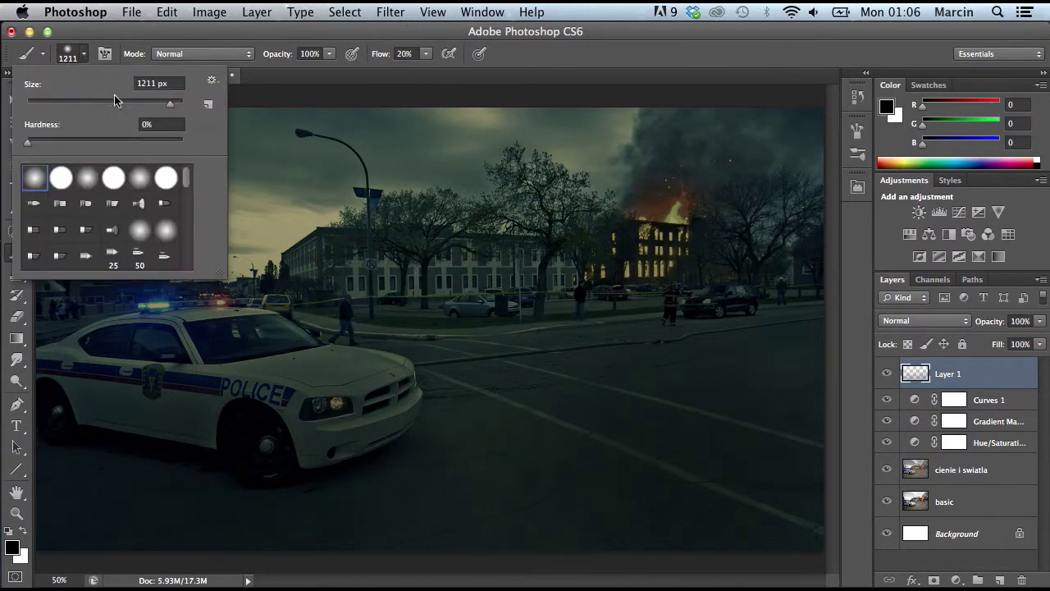
left_click_drag(163, 106, 154, 106)
left_click(382, 502)
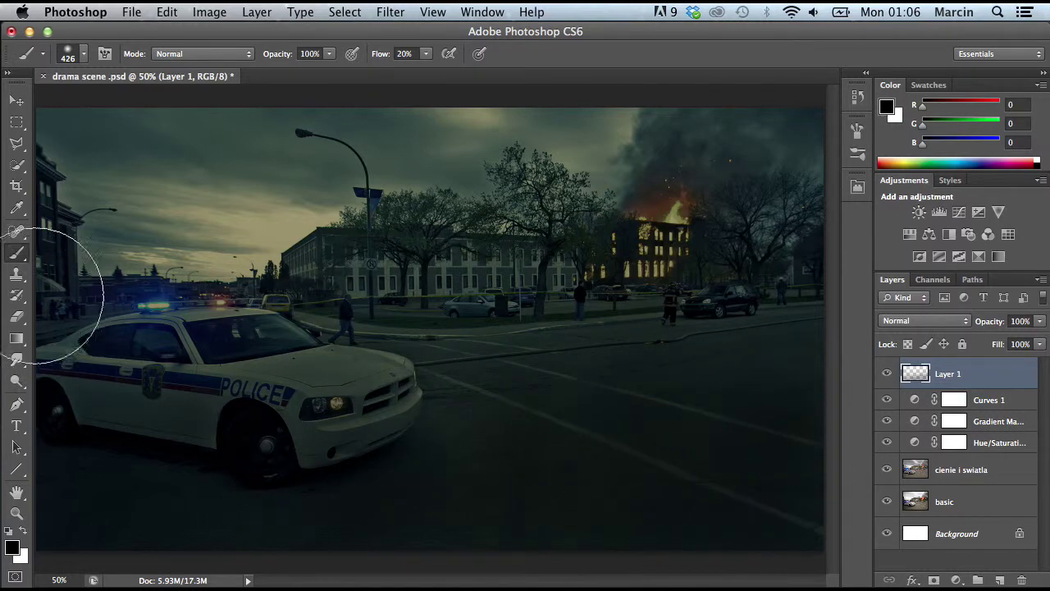
left_click(18, 316)
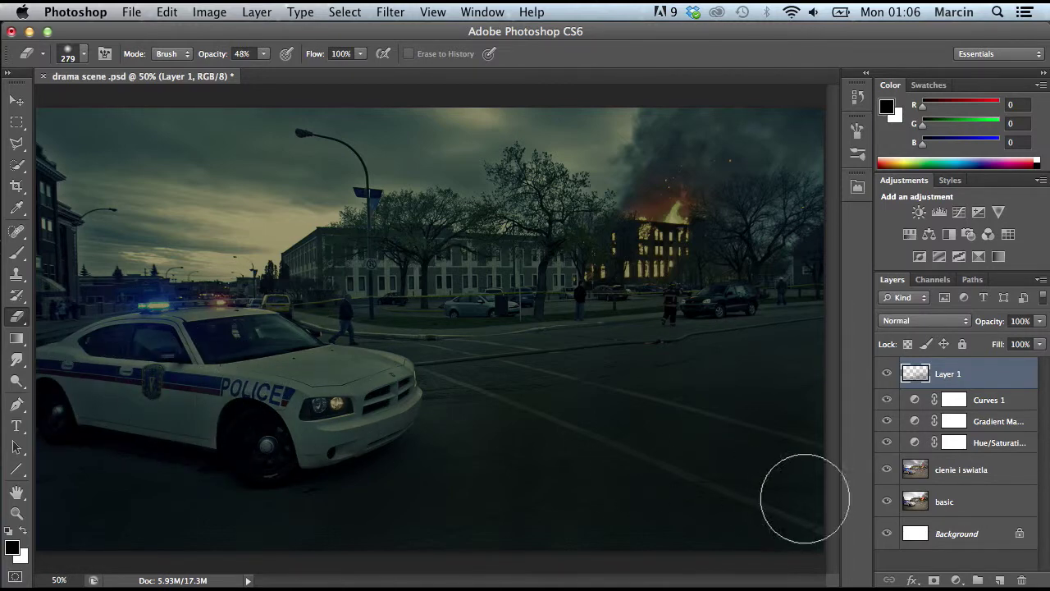
Step: Group Layer 1, Curves, Gradient Map and Hue/Saturation into a group named 'kolory'
left_click(980, 445, "shift")
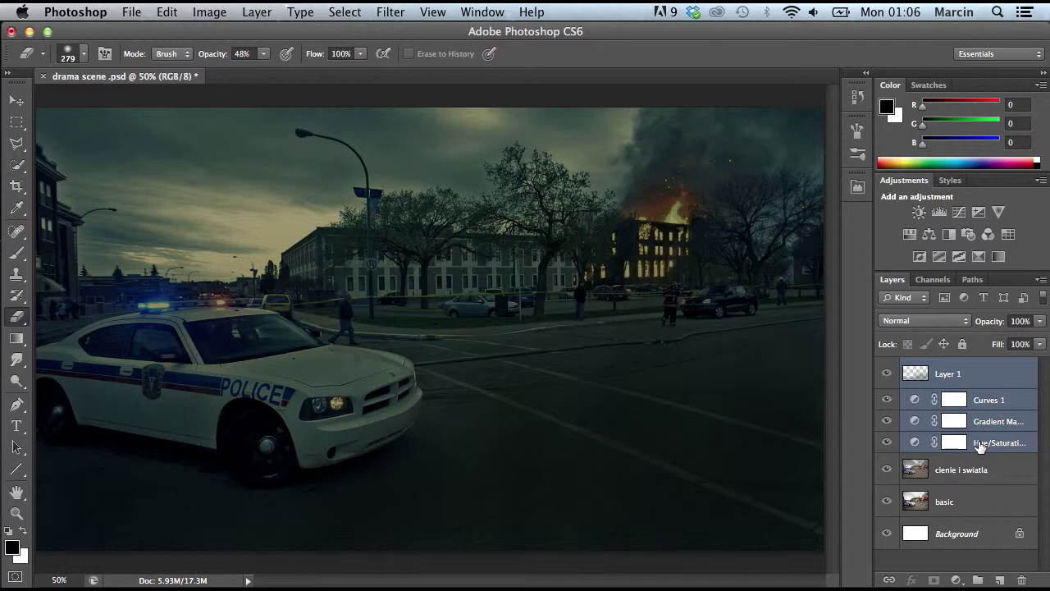
key("super+g")
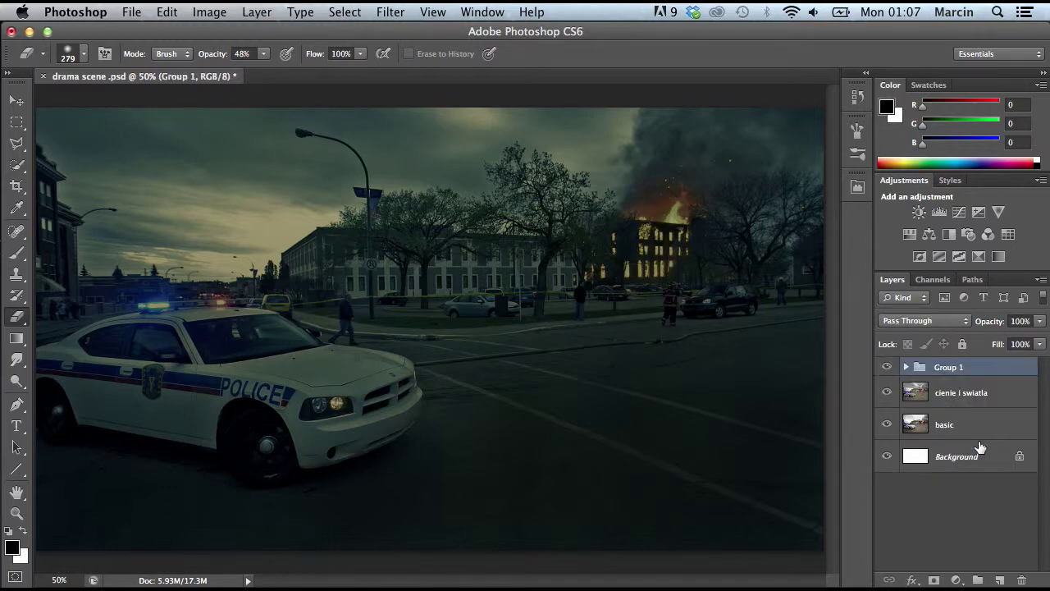
double_click(943, 367)
type("k")
key("Return")
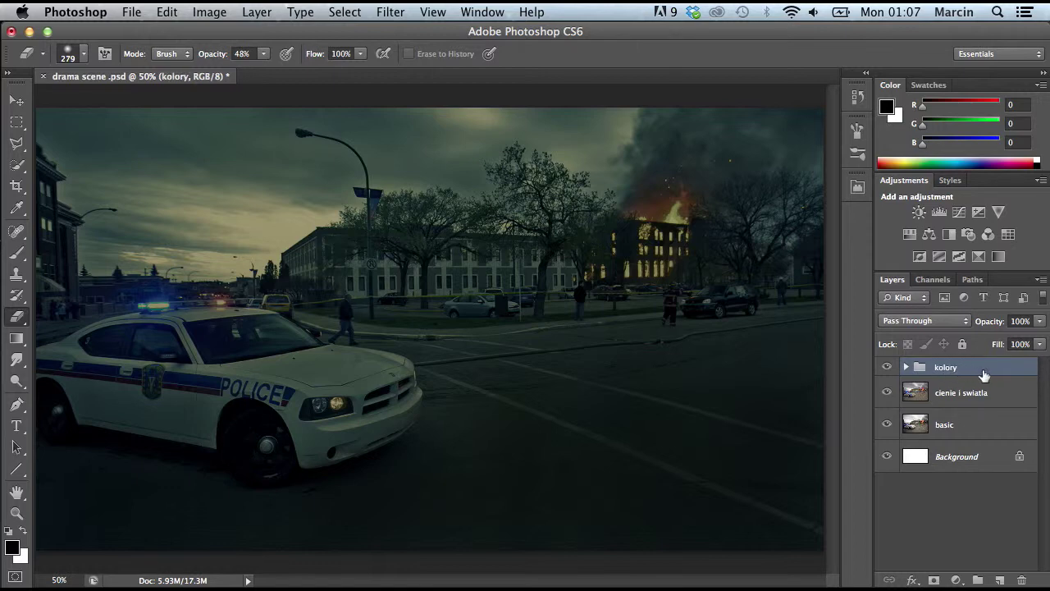
left_click(1002, 393)
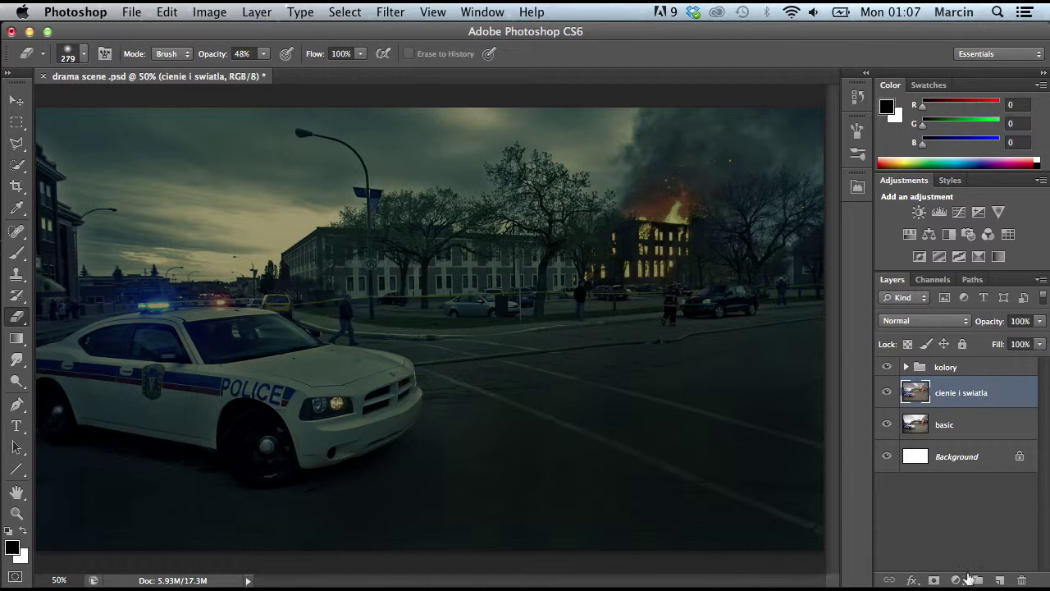
Step: Draw a polygonal selection from the headlight to the image's bottom and right edges
left_click(12, 550)
type("ffffff")
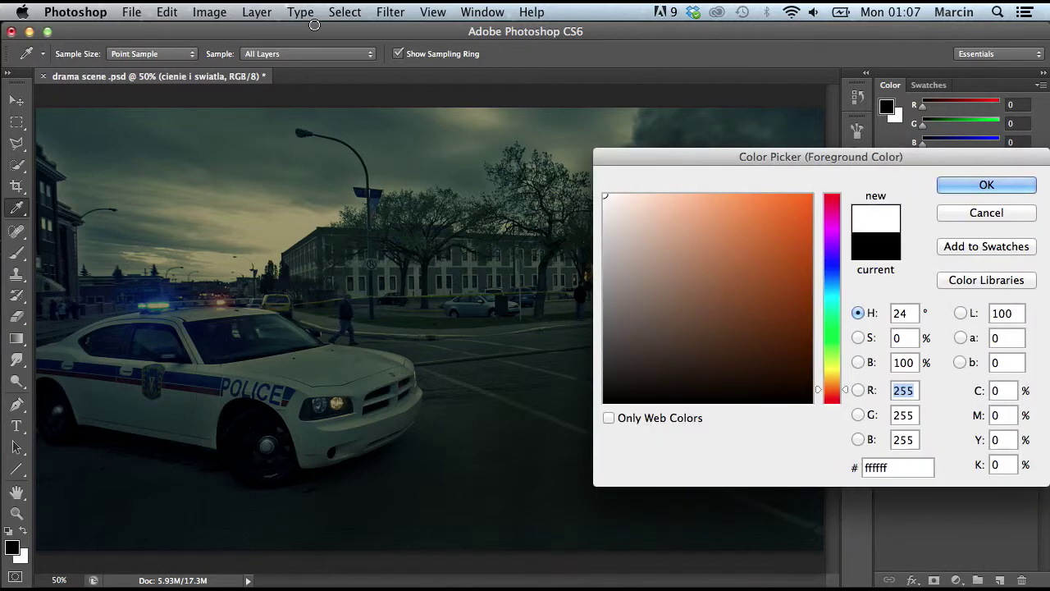
left_click(980, 213)
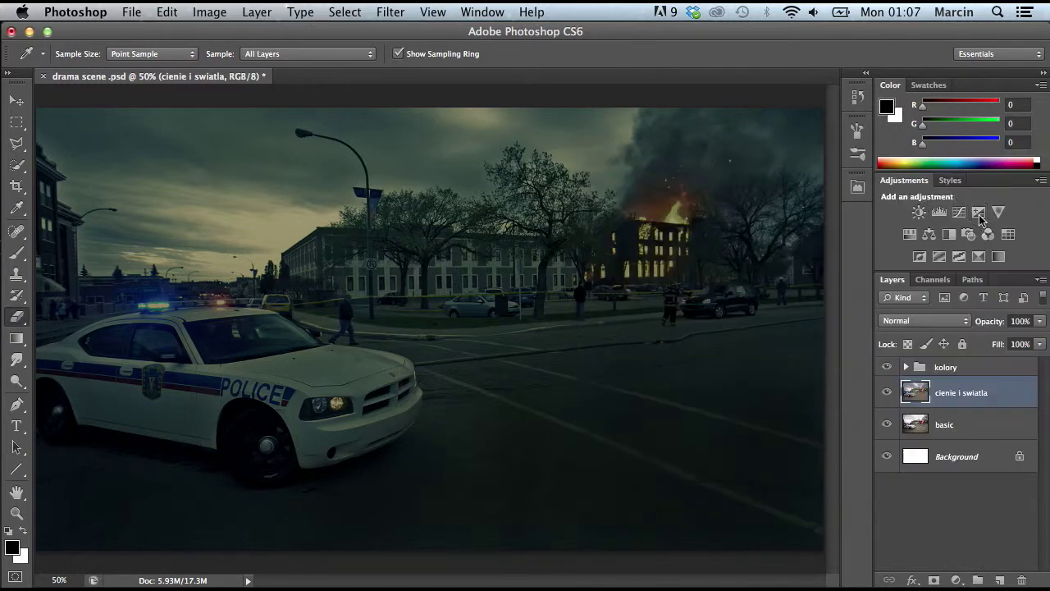
left_click(16, 144)
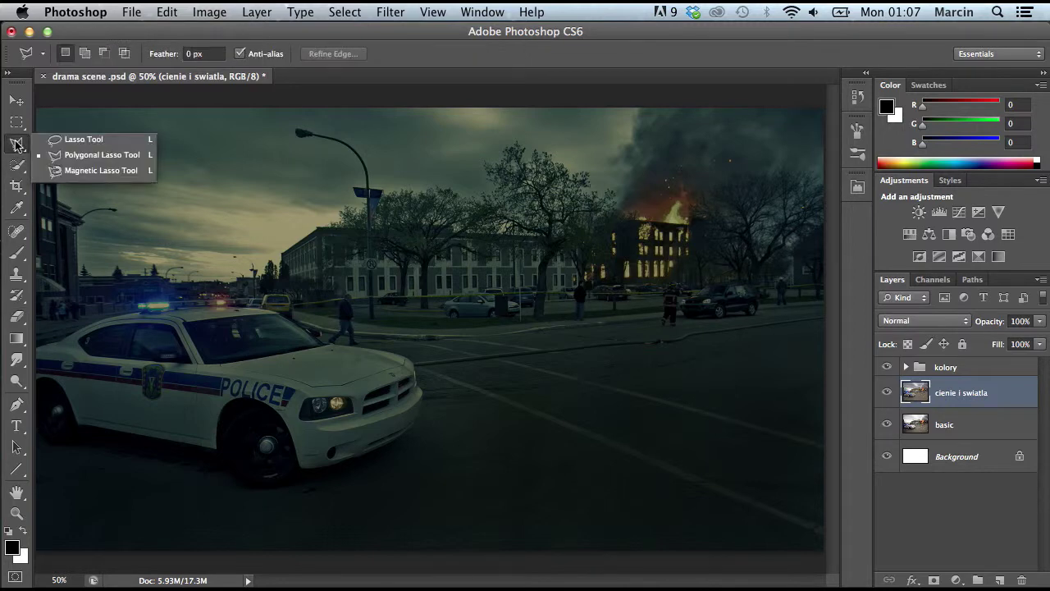
left_click(72, 163)
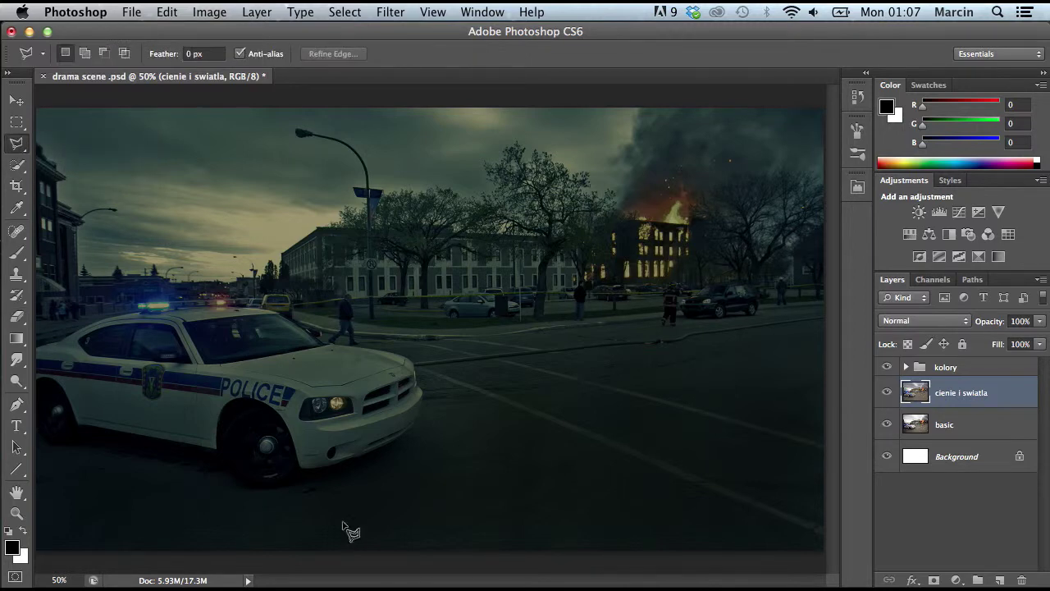
left_click(335, 404)
left_click(397, 562)
left_click(828, 559)
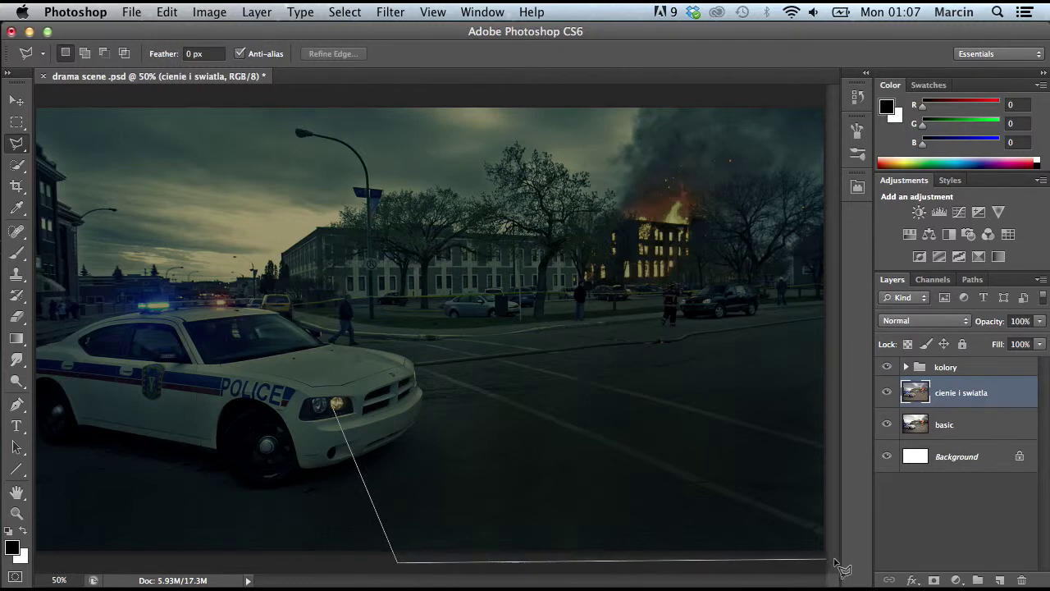
left_click(826, 428)
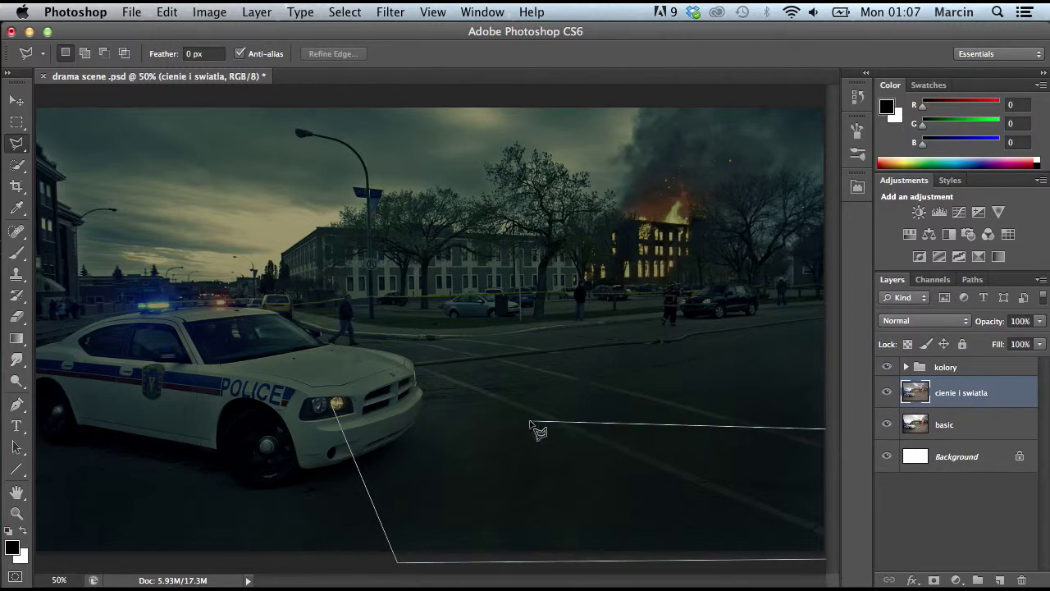
left_click(337, 406)
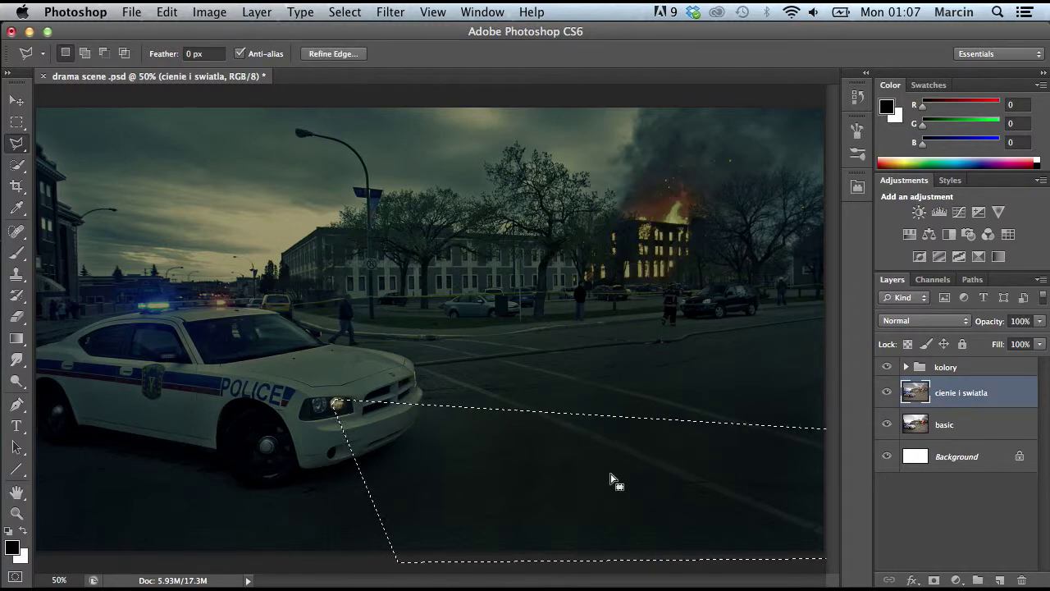
Step: Fill the beam selection with a solid colour sampled as beige from the sky
left_click(956, 580)
left_click(951, 330)
left_click_drag(700, 334, 539, 136)
left_click(517, 115)
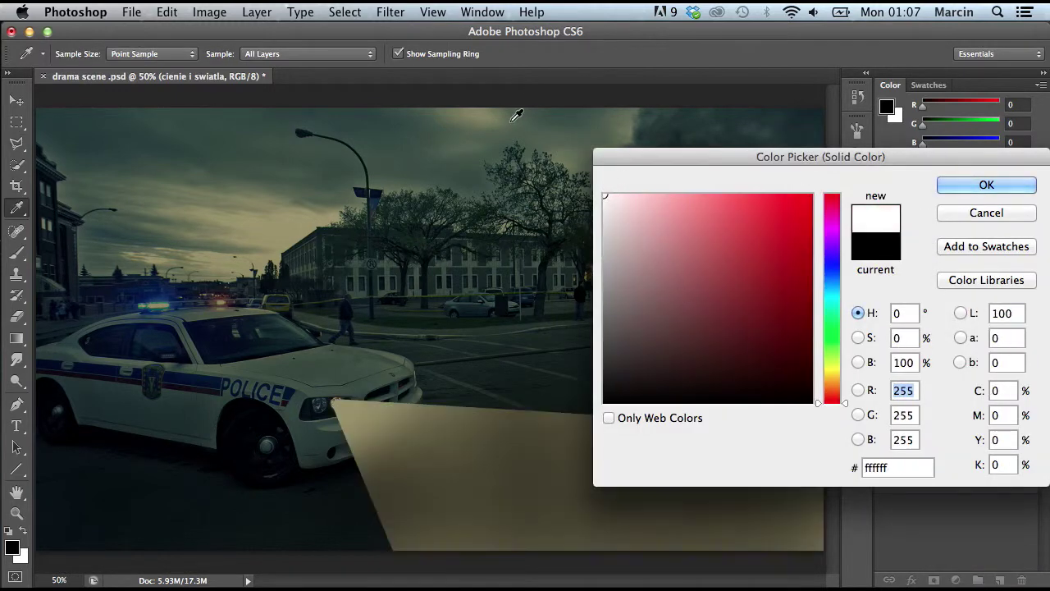
key("Return")
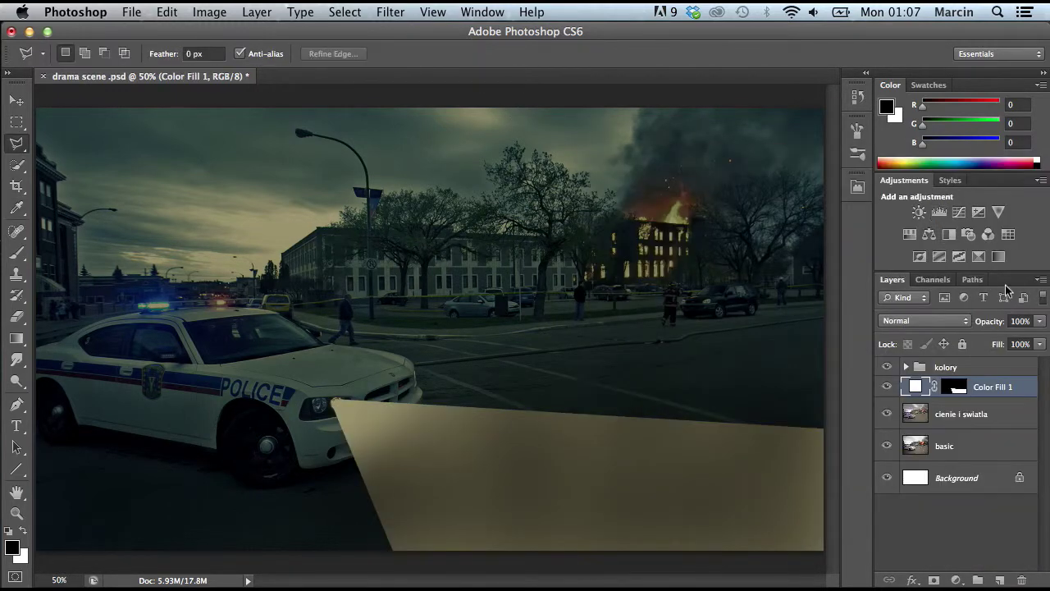
Step: Set the Color Fill 1 layer to 60% opacity and Overlay blend mode
left_click(1009, 321)
type("60")
key("Return")
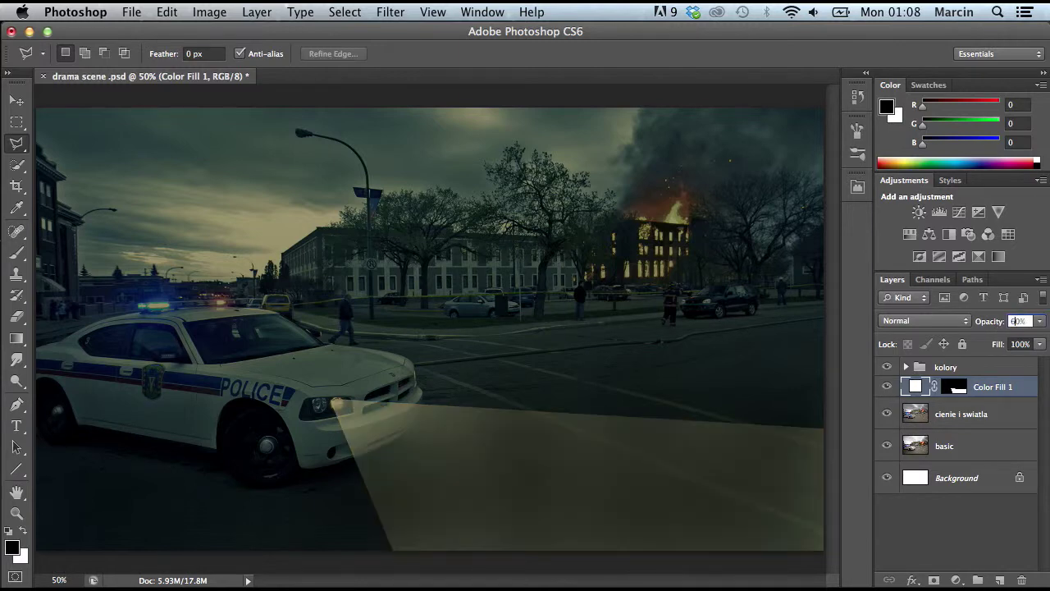
left_click(925, 321)
left_click(909, 476)
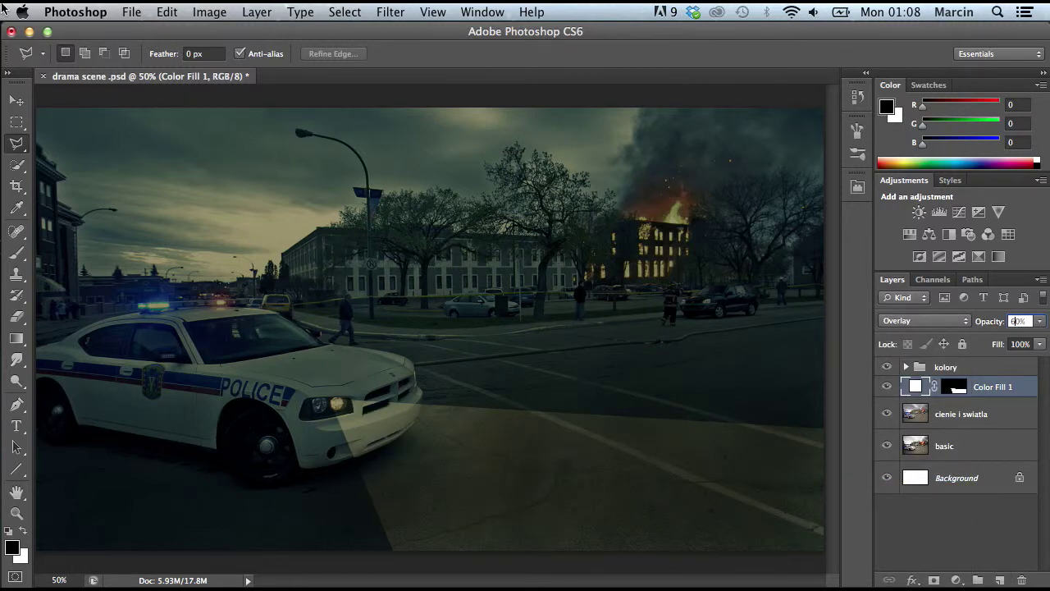
left_click(416, 377)
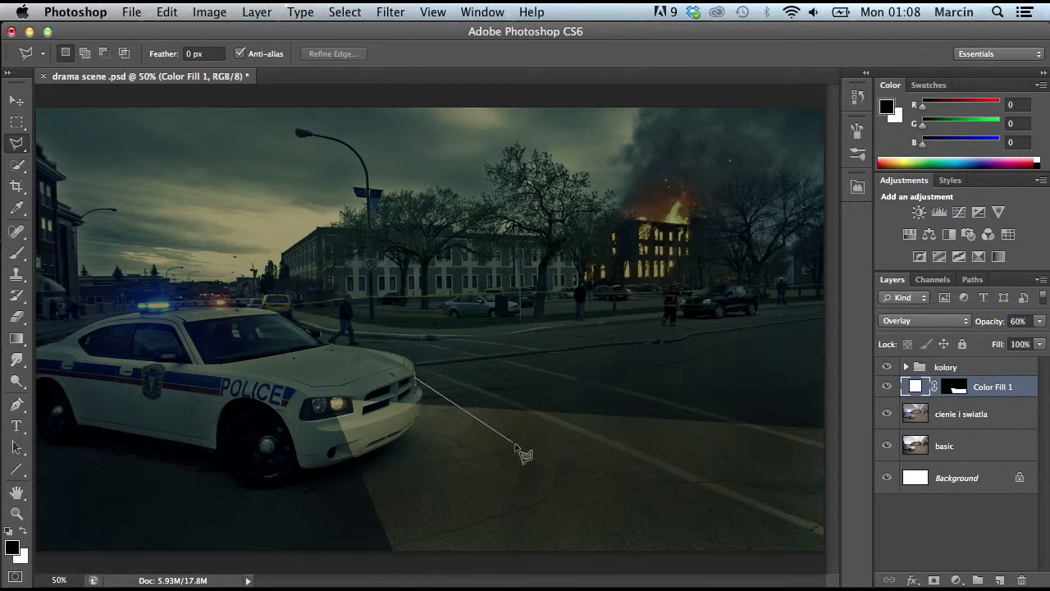
Step: Lasso a second beam from the bumper to the right edge and fill it with white
left_click(827, 562)
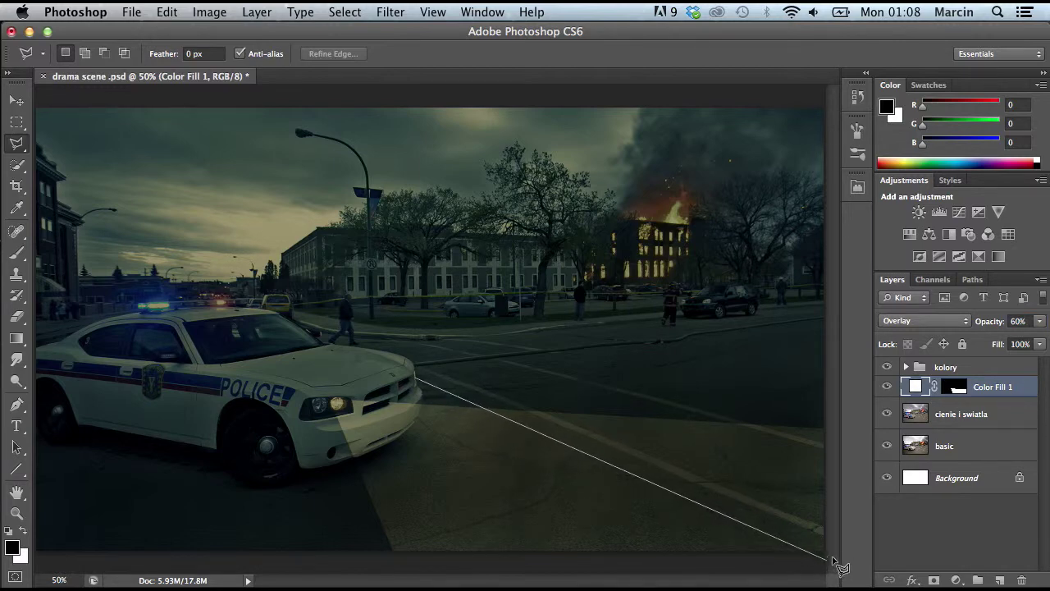
left_click(832, 398)
left_click(420, 386)
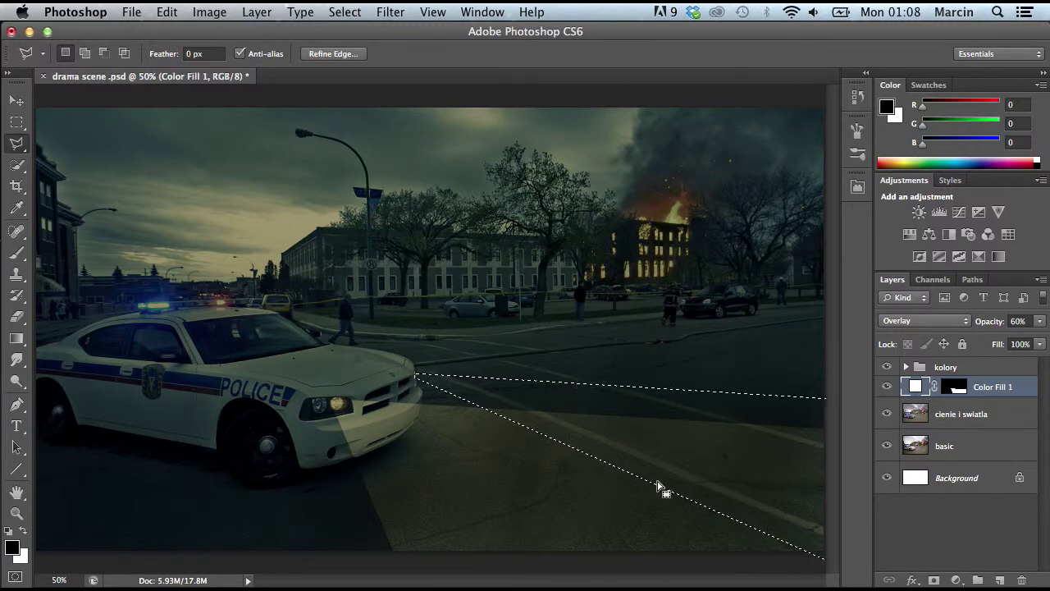
left_click(955, 580)
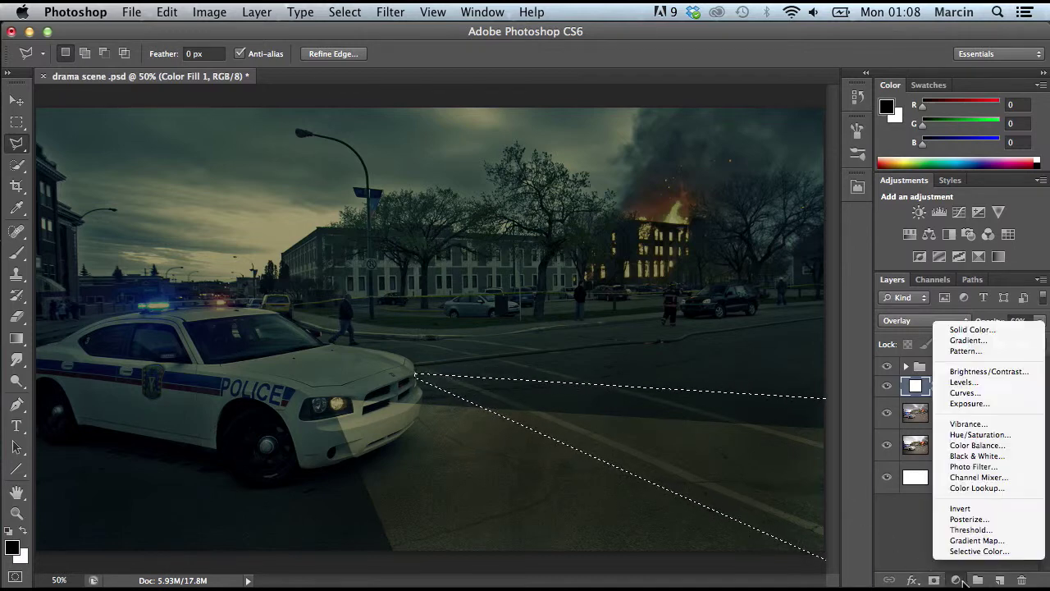
left_click(972, 329)
left_click_drag(722, 353, 542, 134)
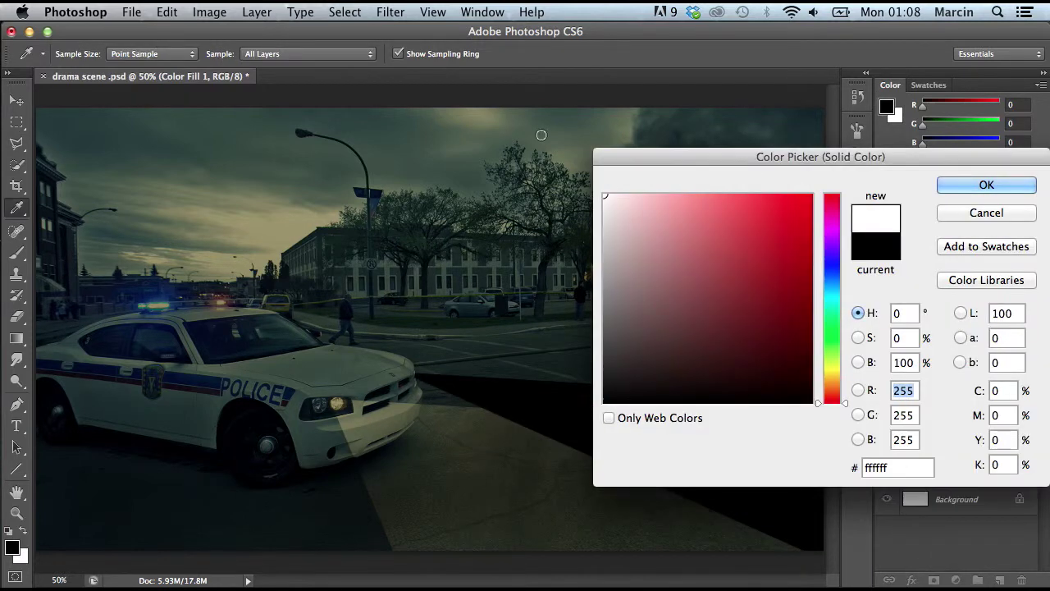
left_click(973, 188)
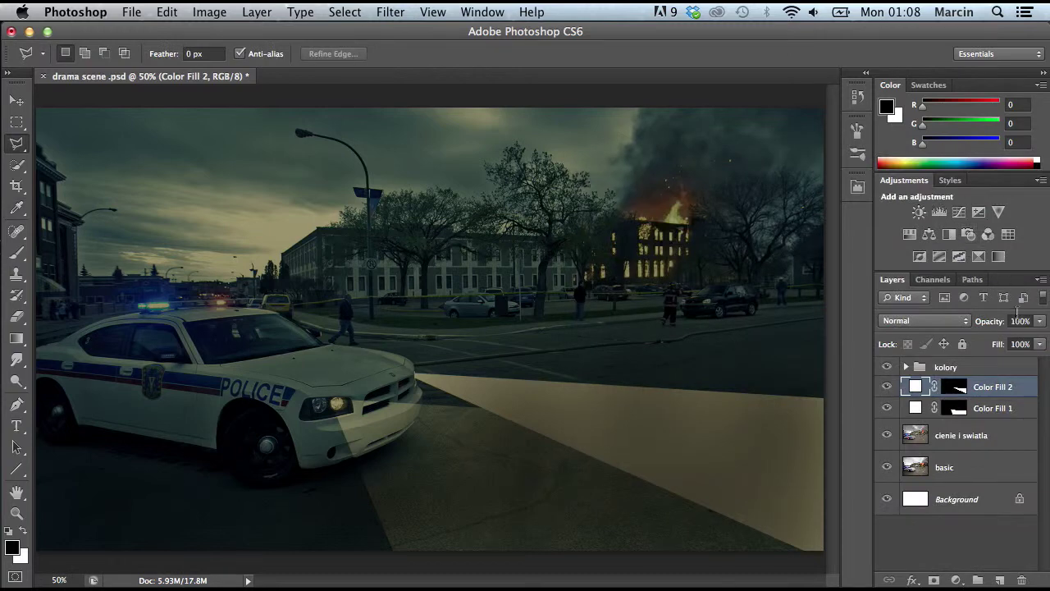
Step: Blend Color Fill 2 in Overlay at 60% opacity, then select Color Fill 1
left_click(1019, 320)
type("60")
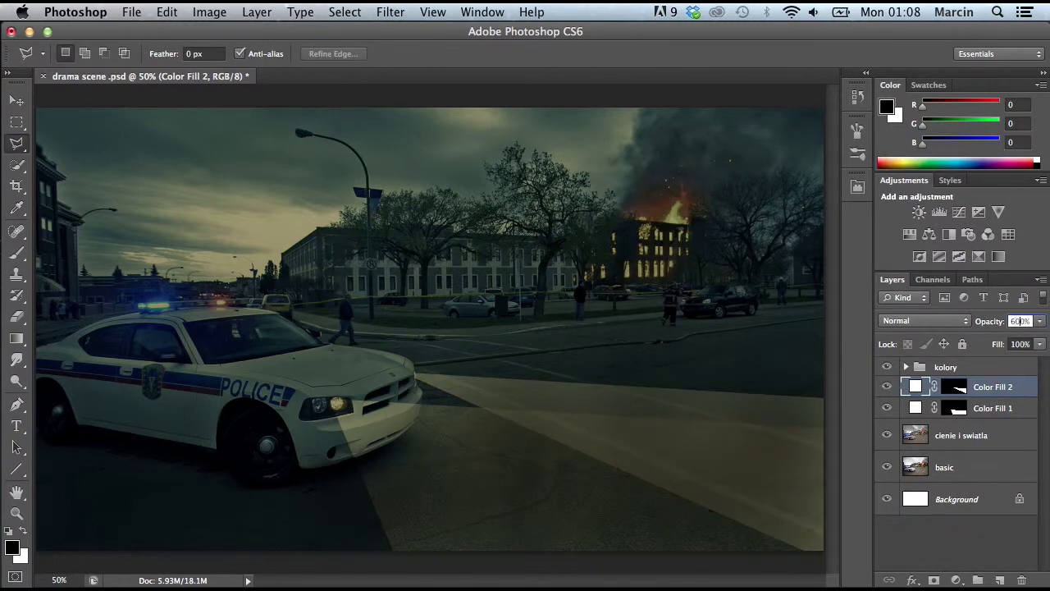
left_click(912, 324)
left_click(901, 477)
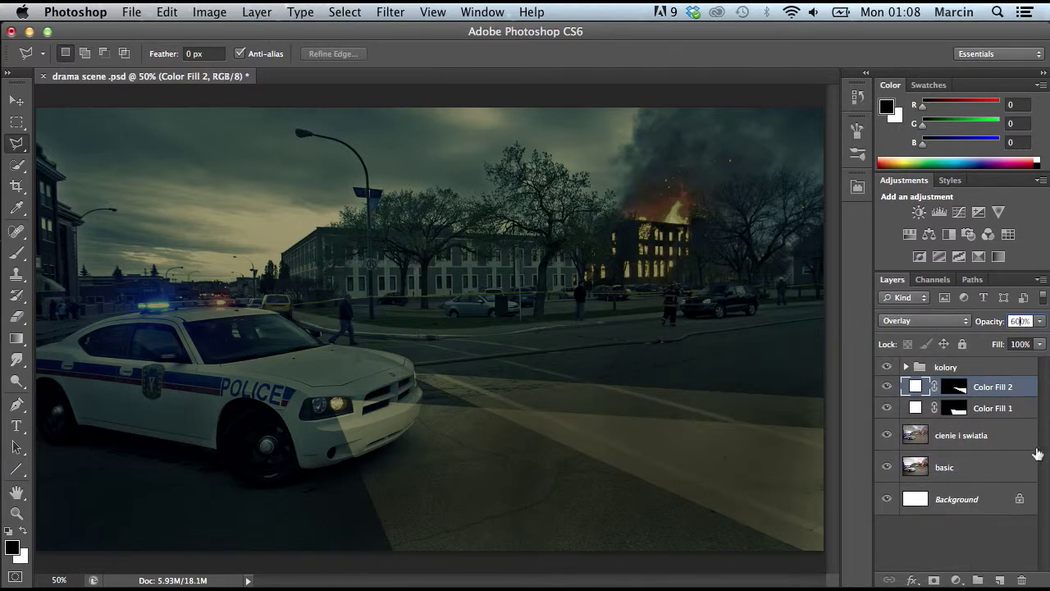
left_click(987, 409)
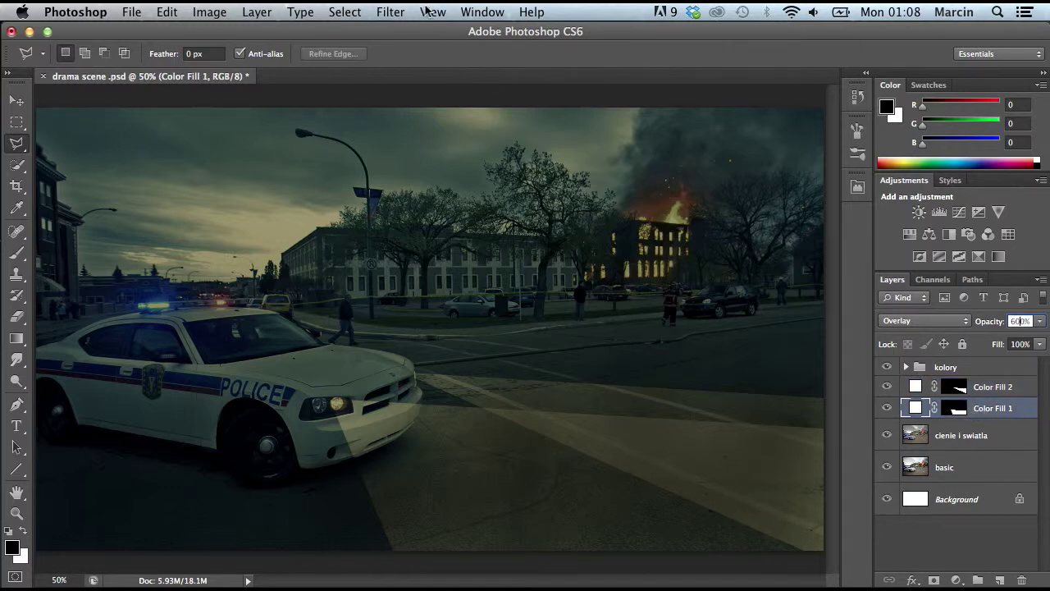
left_click(393, 12)
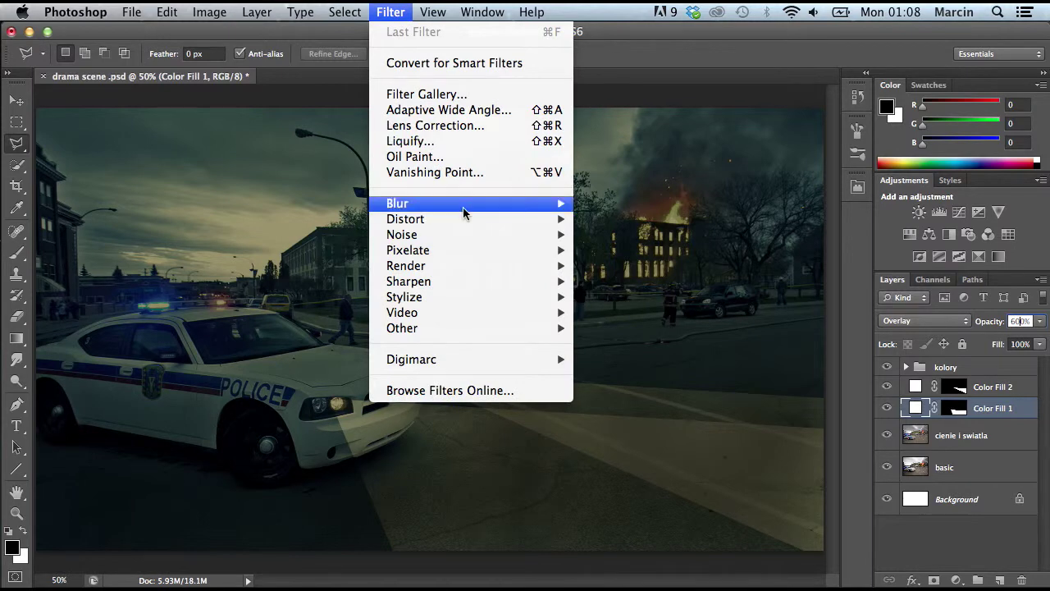
Step: Rasterize Color Fill 1 and soften it with a 19-pixel Gaussian Blur
mouse_move(462, 205)
left_click(631, 329)
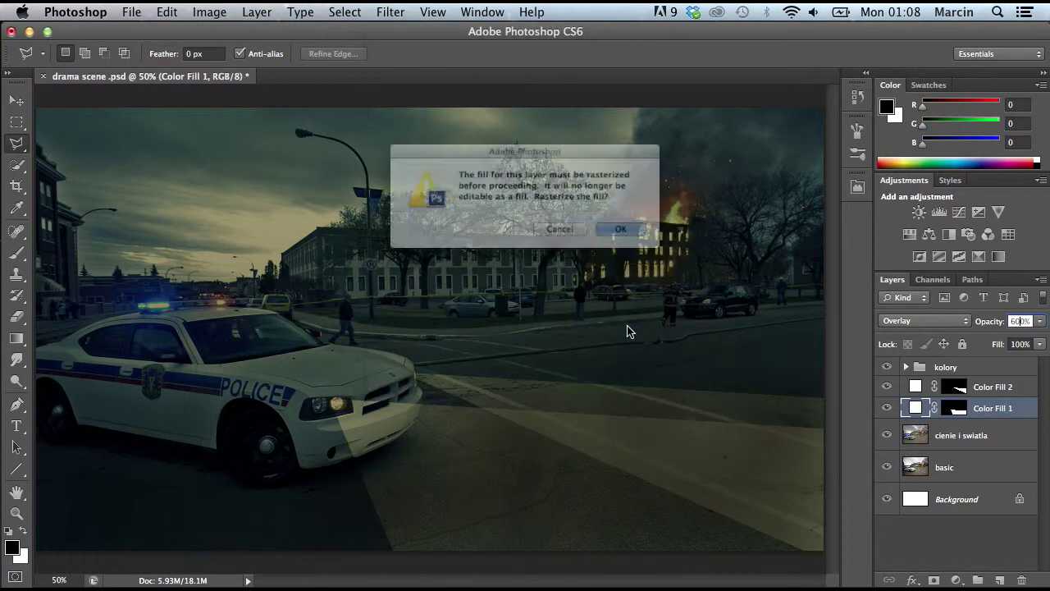
left_click(631, 237)
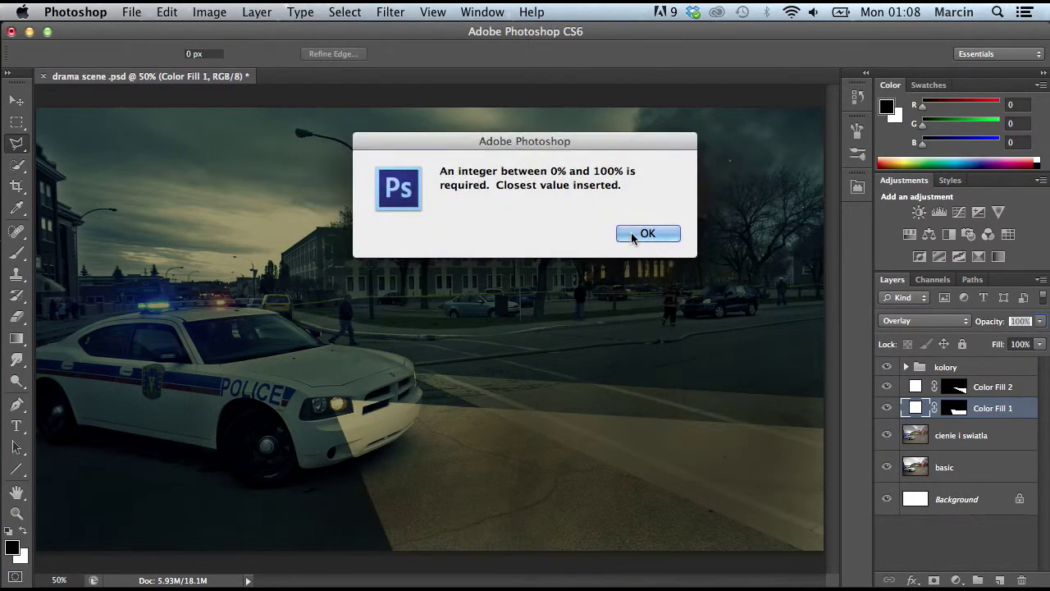
left_click(631, 237)
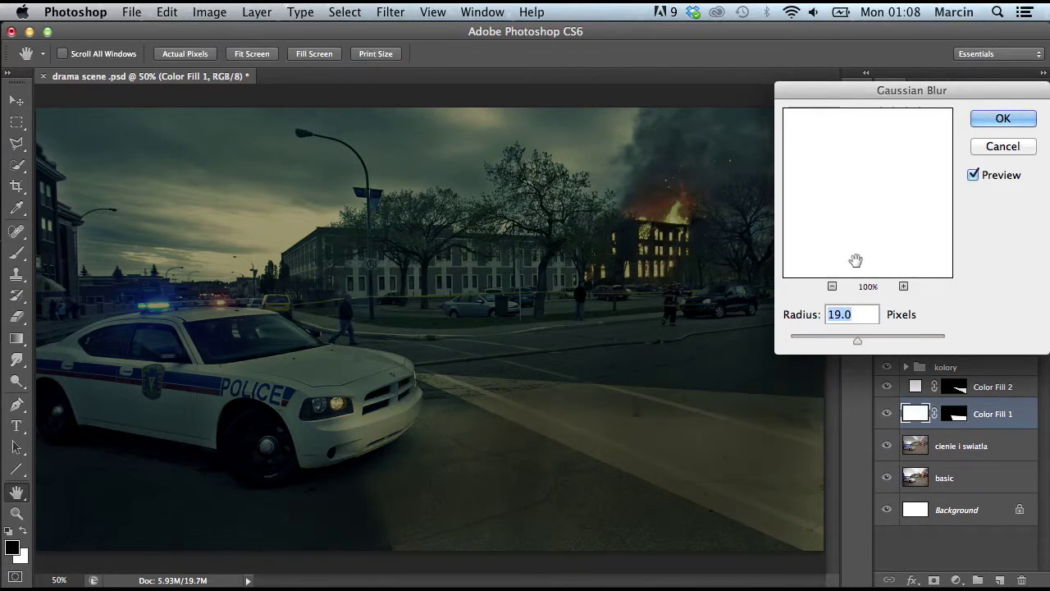
left_click(985, 123)
Step: Apply the same 19-pixel Gaussian Blur to Color Fill 2's layer mask
left_click(956, 386)
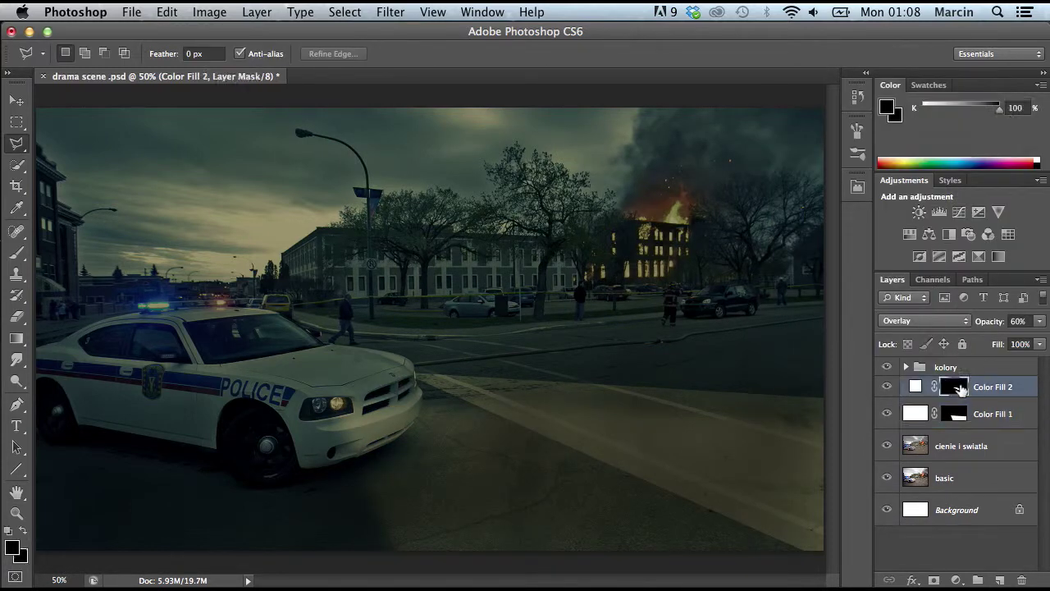
left_click(403, 21)
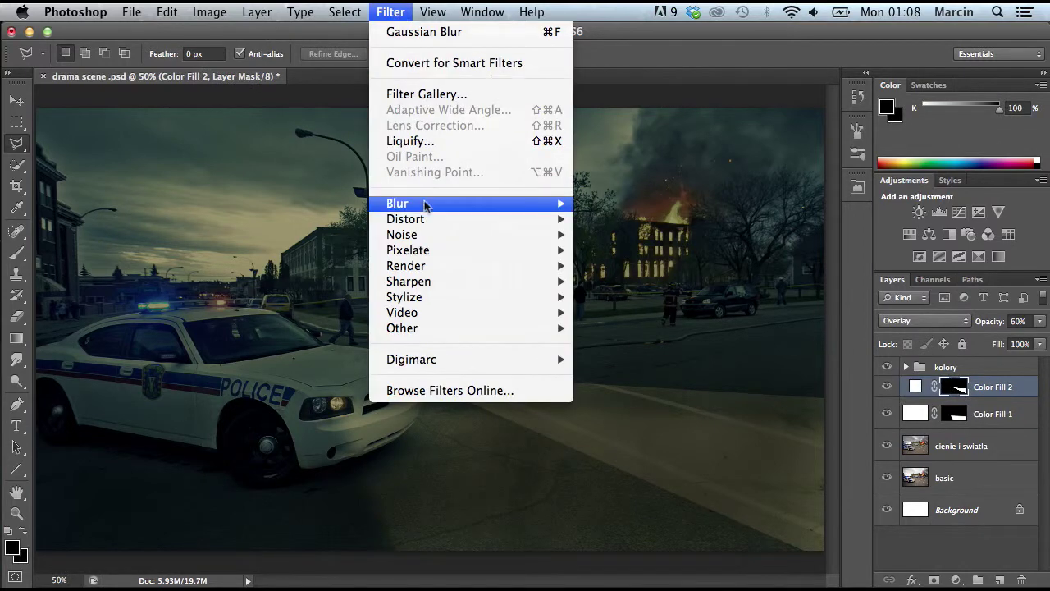
mouse_move(426, 207)
left_click(634, 328)
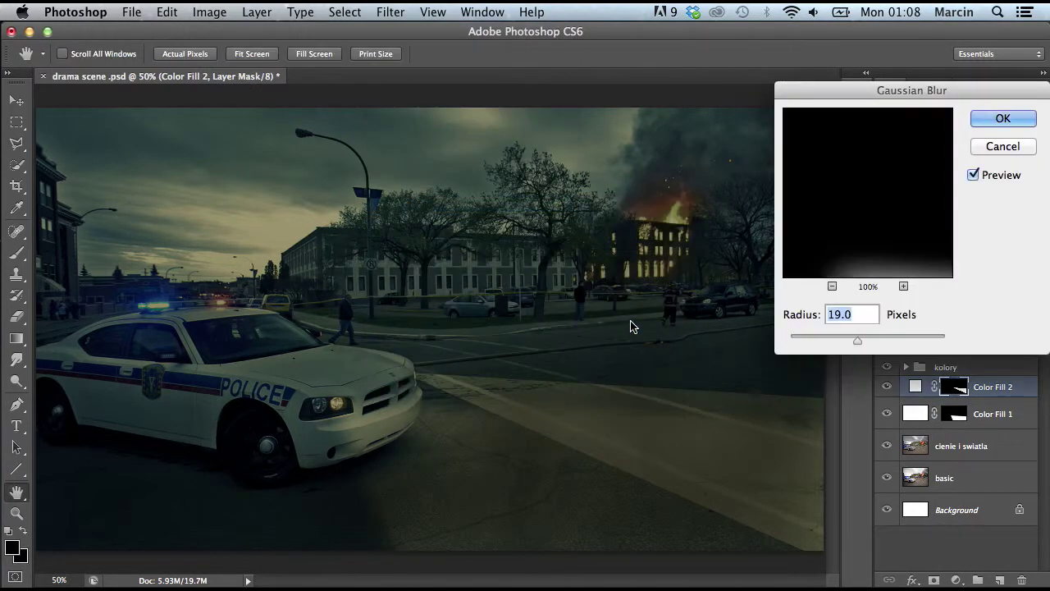
left_click(989, 124)
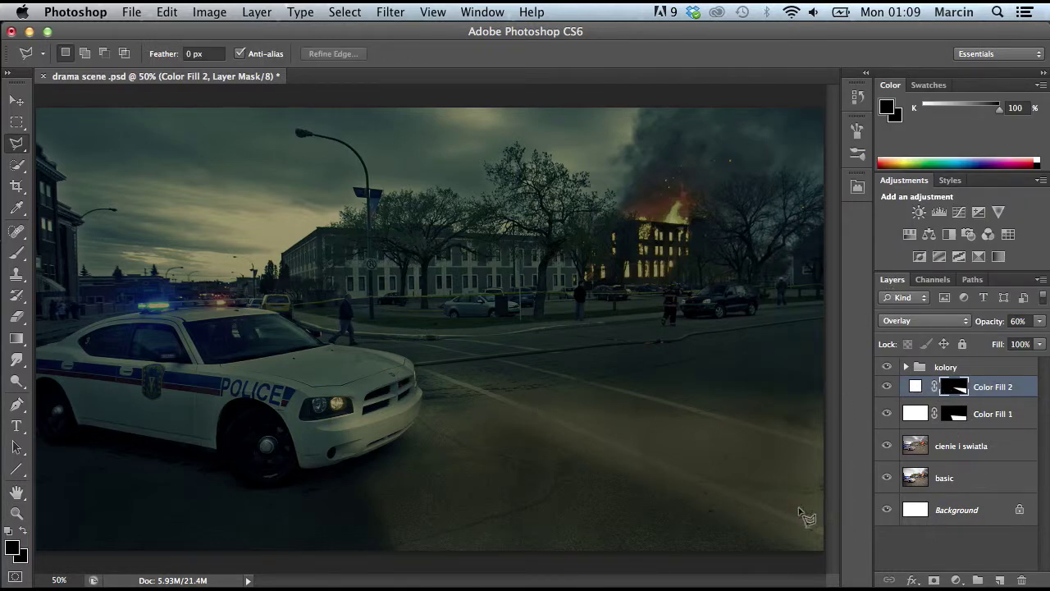
left_click(17, 256)
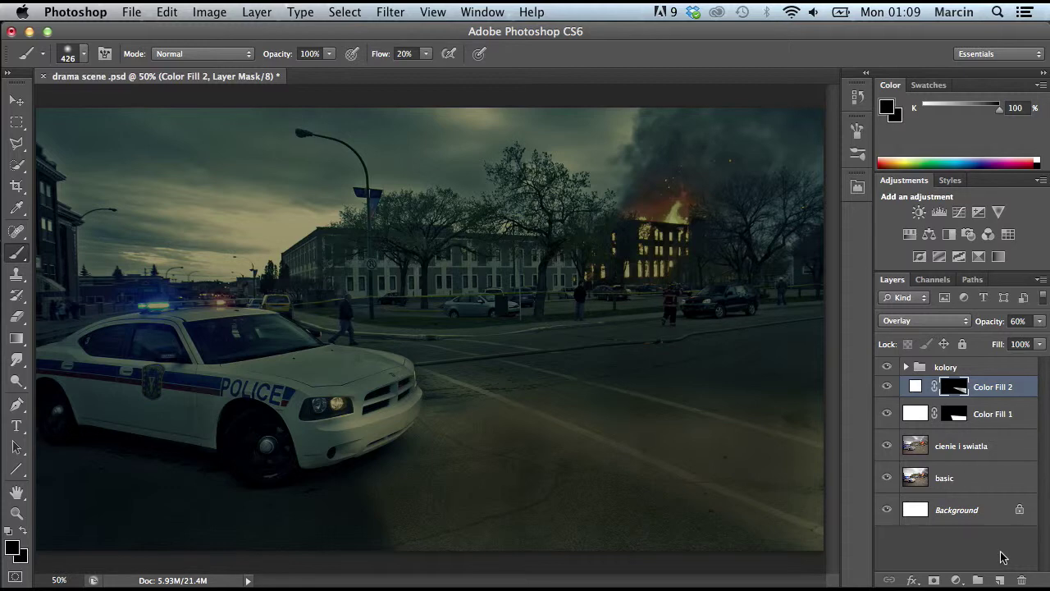
Step: Add a new layer and choose the starburst flare brush tip at 447 px
left_click(1000, 579)
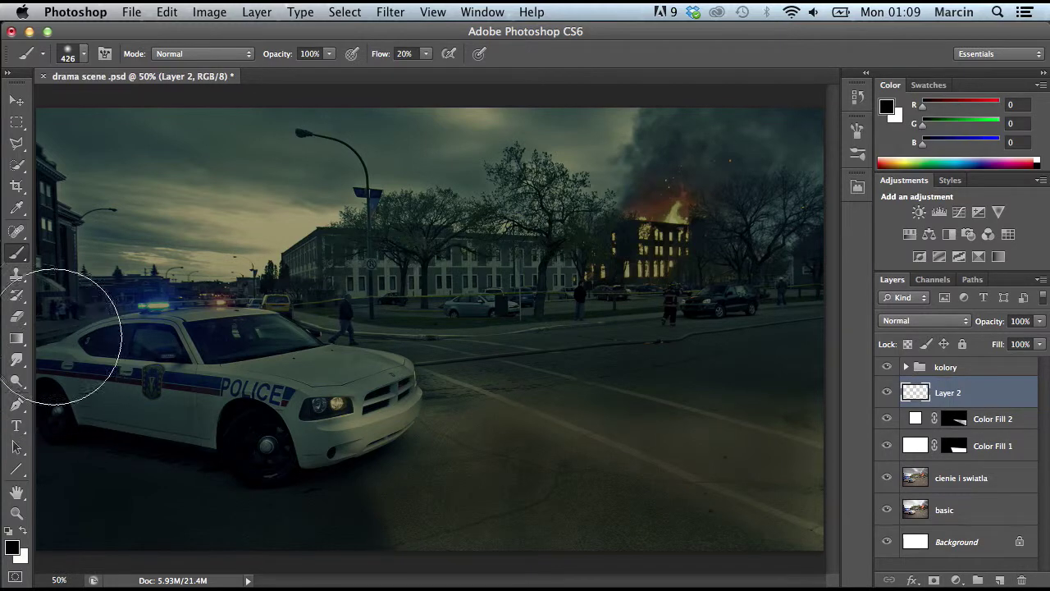
left_click(82, 53)
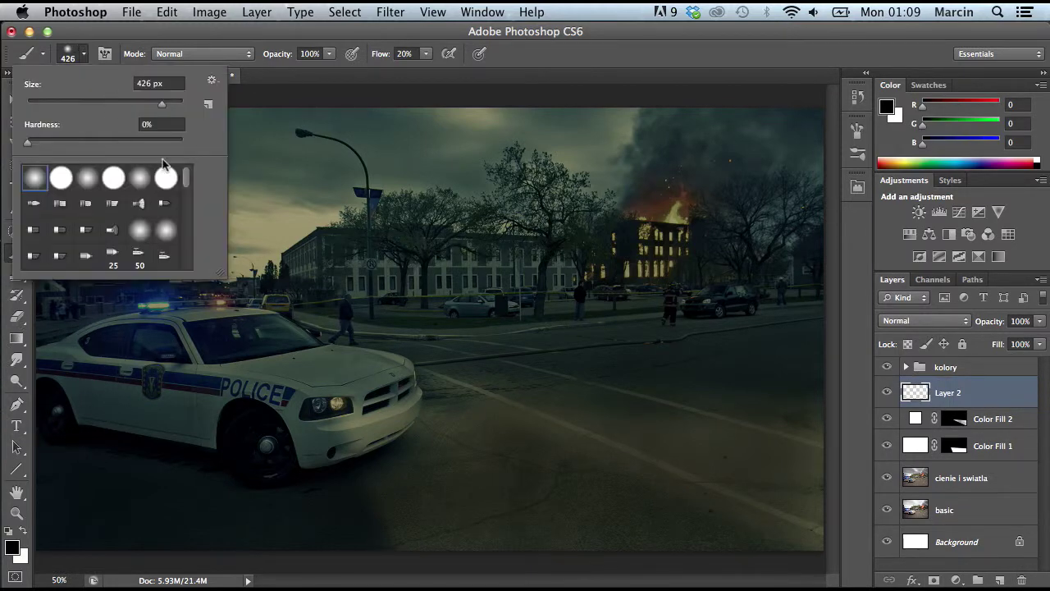
mouse_move(187, 183)
left_mouse_down()
mouse_move(188, 276)
mouse_move(184, 258)
left_mouse_up()
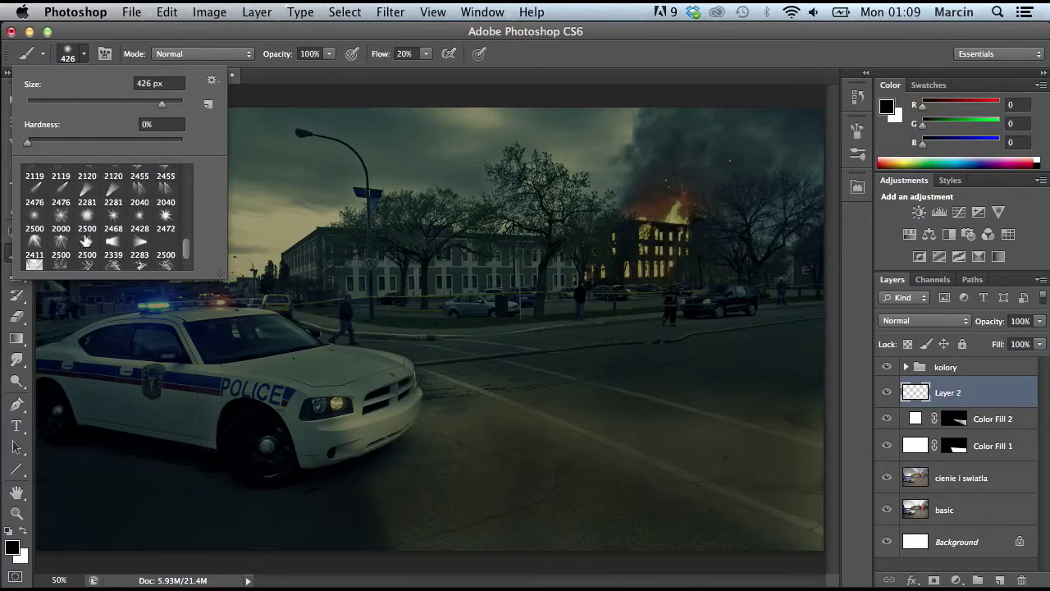
left_click(57, 217)
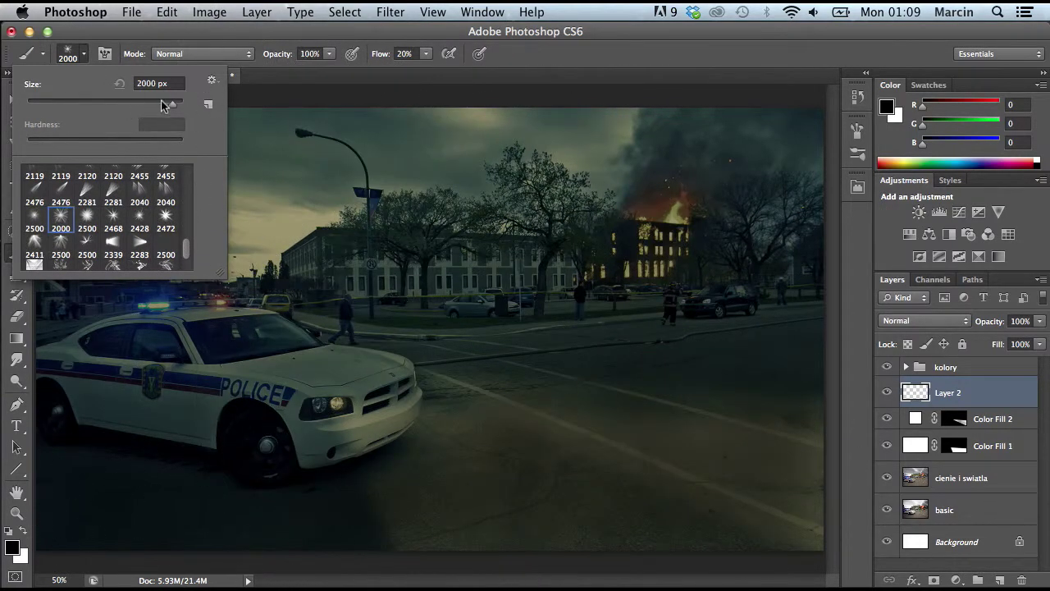
left_click(162, 104)
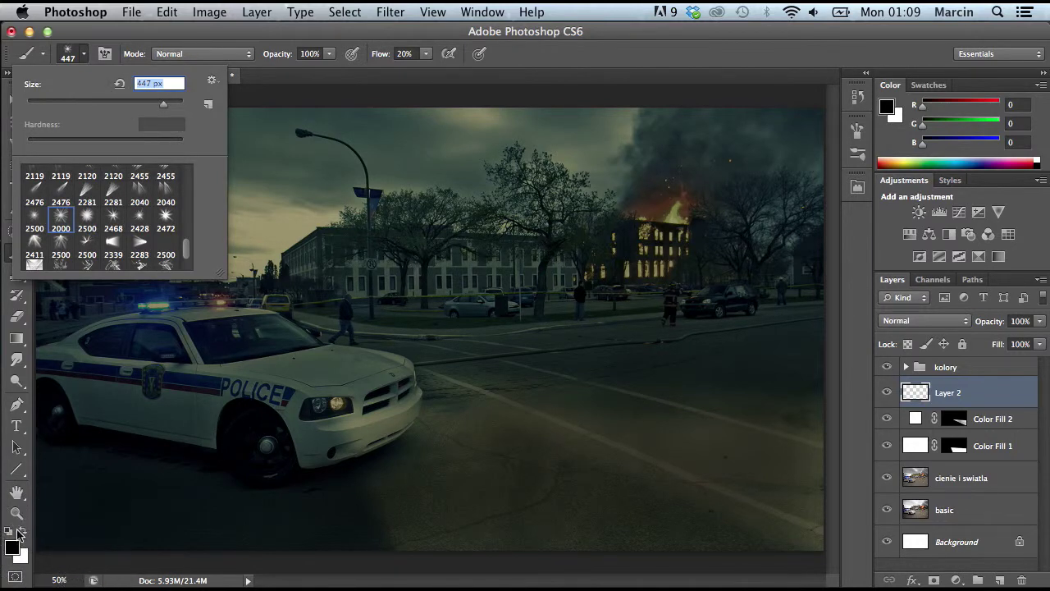
Step: Set the foreground colour to white and stamp a faint flare on the headlight
left_click(11, 547)
left_click(606, 196)
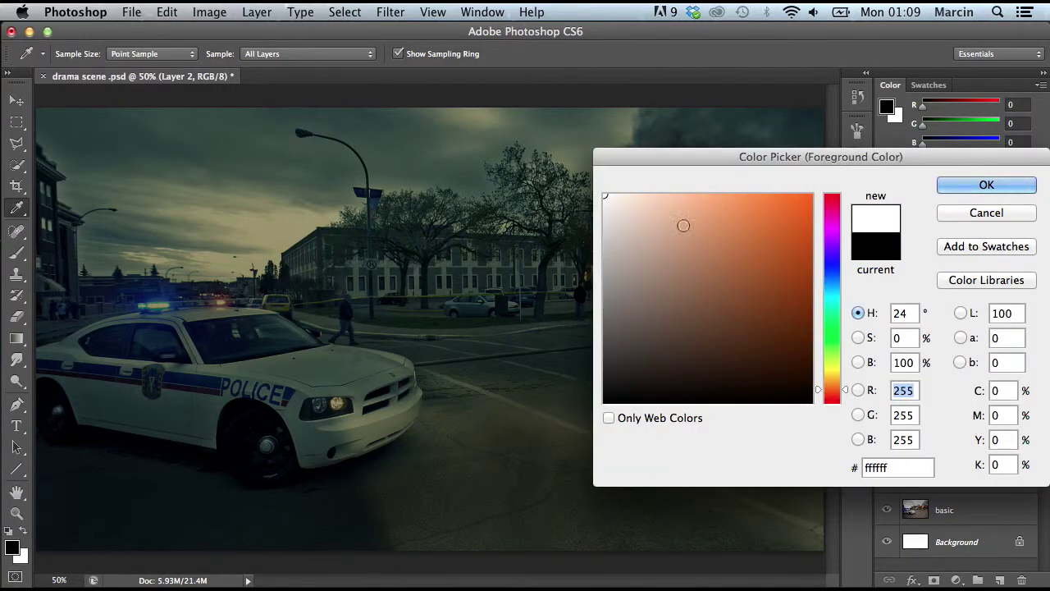
left_click(986, 185)
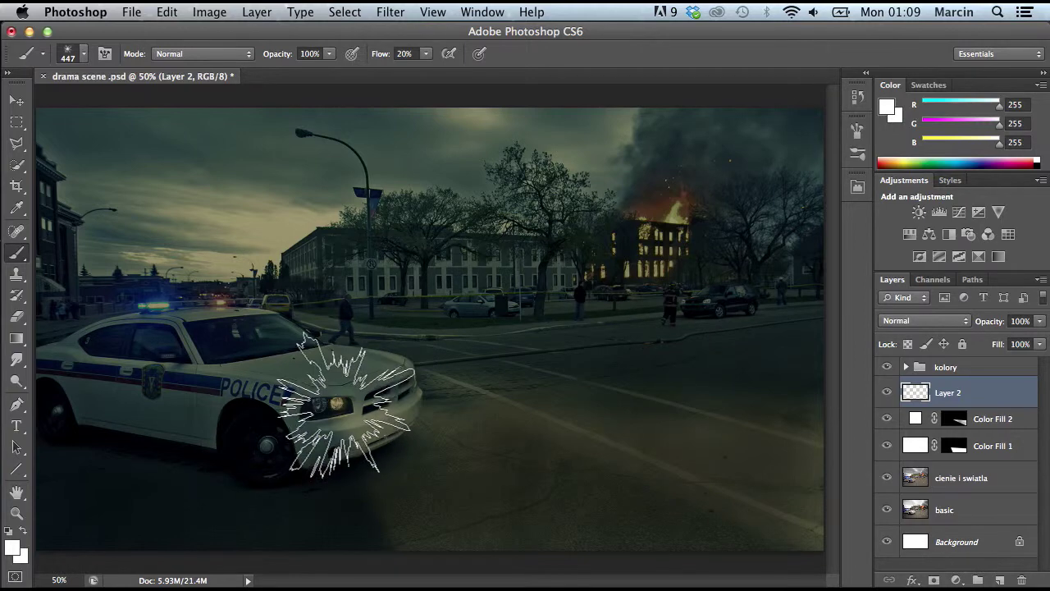
left_click(346, 404)
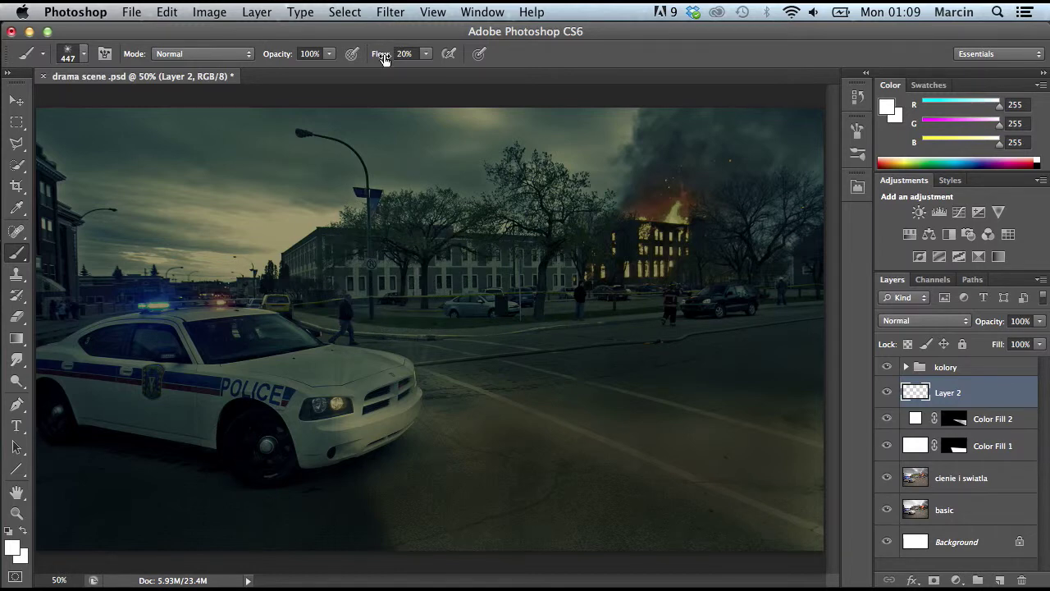
Step: Undo the faint flare, set flow to 100%, and paint spiky flares on the headlight and front
left_click(167, 12)
left_click(182, 64)
left_click(168, 12)
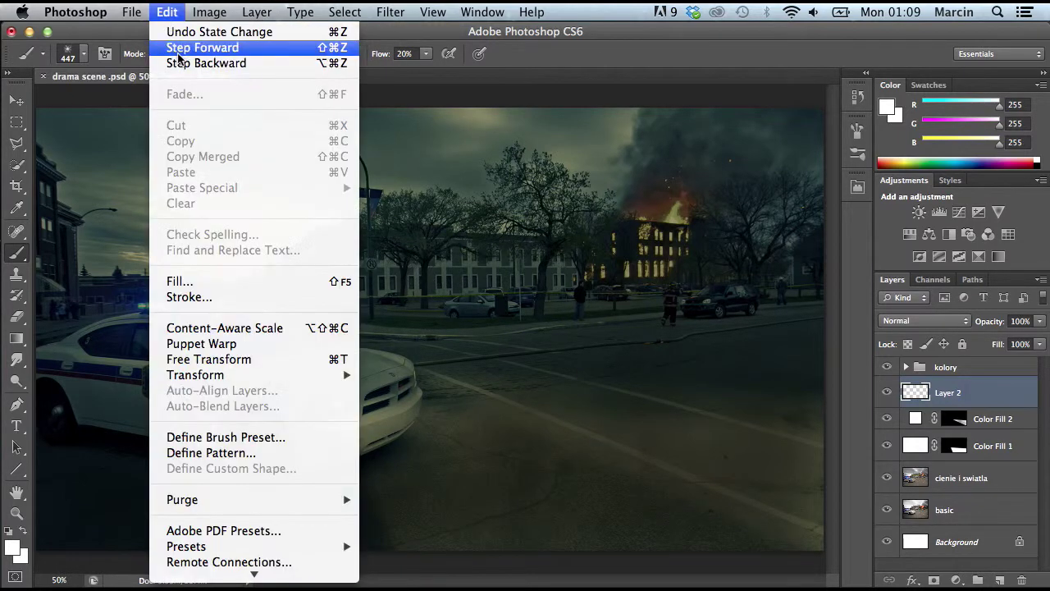
left_click(238, 63)
left_click(404, 54)
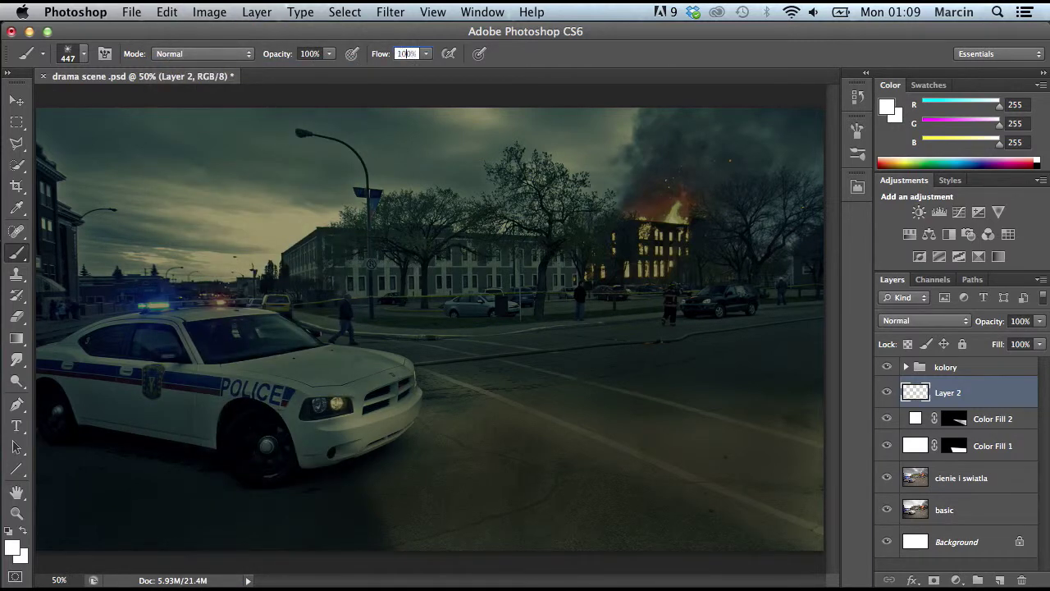
left_click(344, 400)
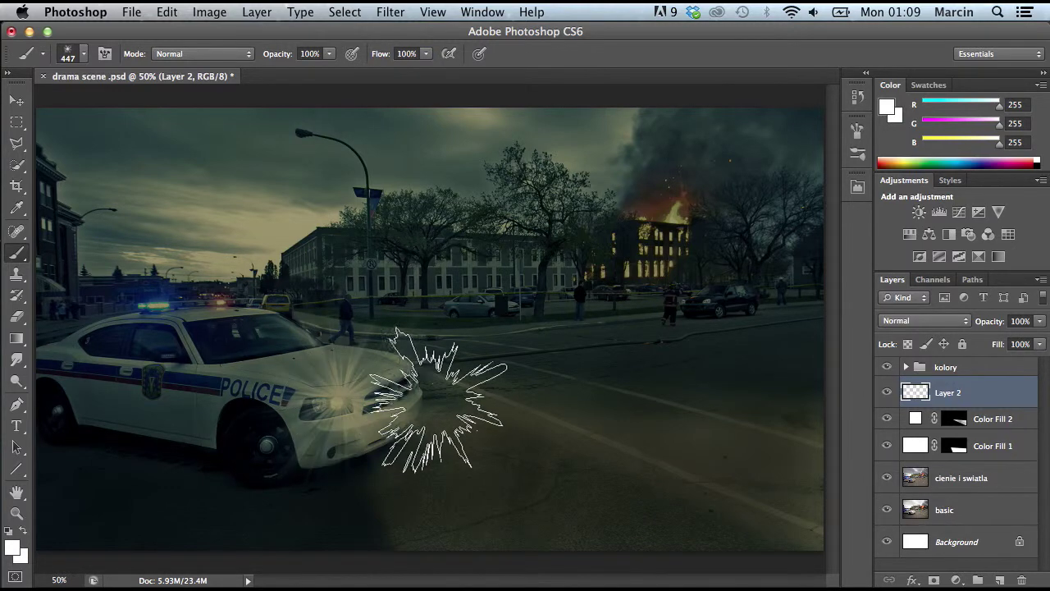
left_click(167, 11)
left_click(188, 64)
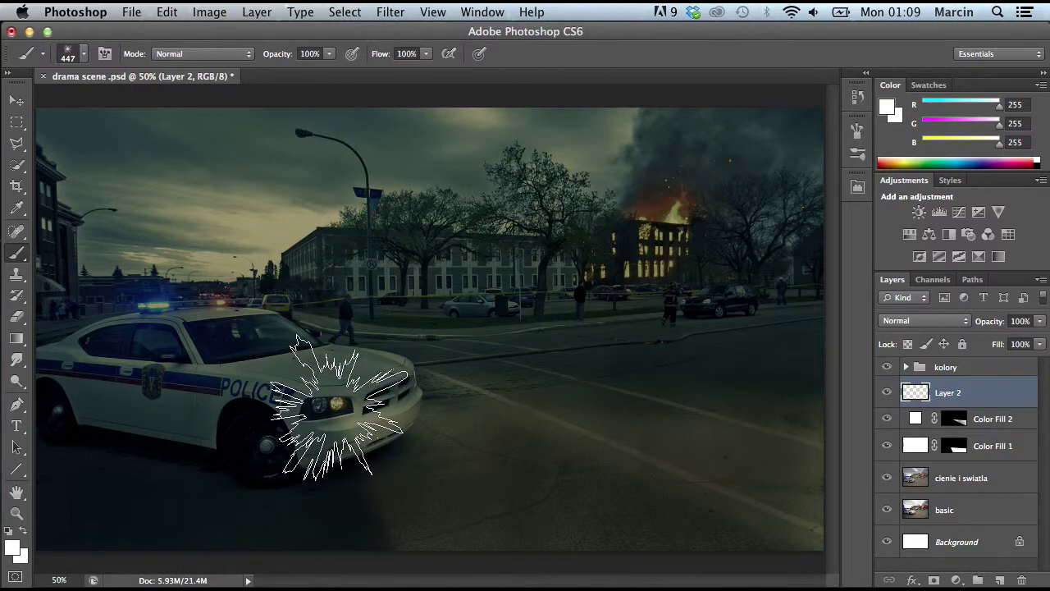
left_click(344, 406)
left_click(421, 374)
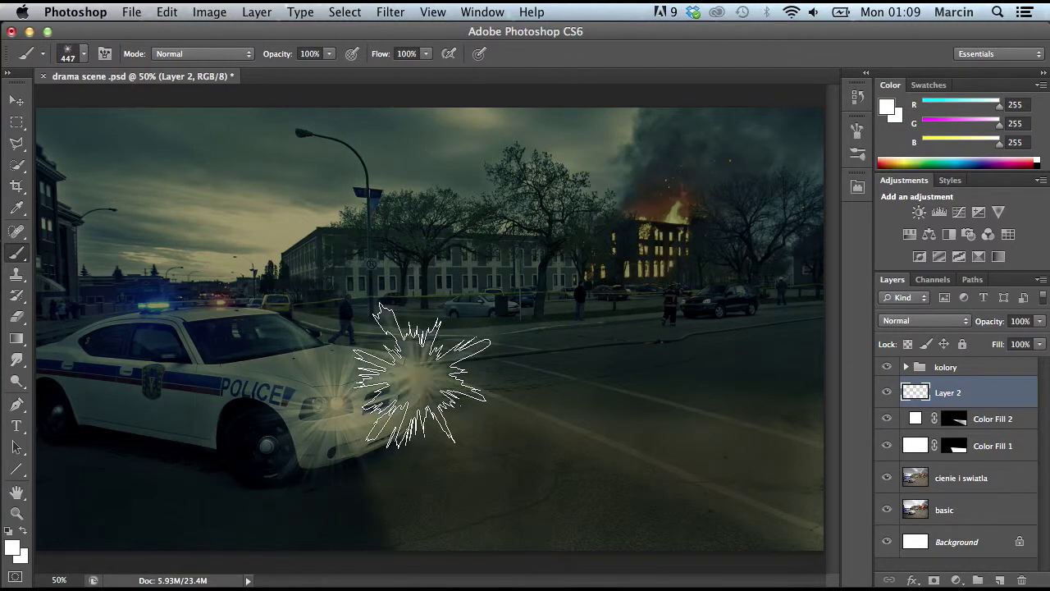
Step: Blend Layer 2 in Overlay at 40% opacity
mouse_move(1039, 326)
left_mouse_down()
mouse_move(1038, 337)
mouse_move(994, 344)
left_mouse_up()
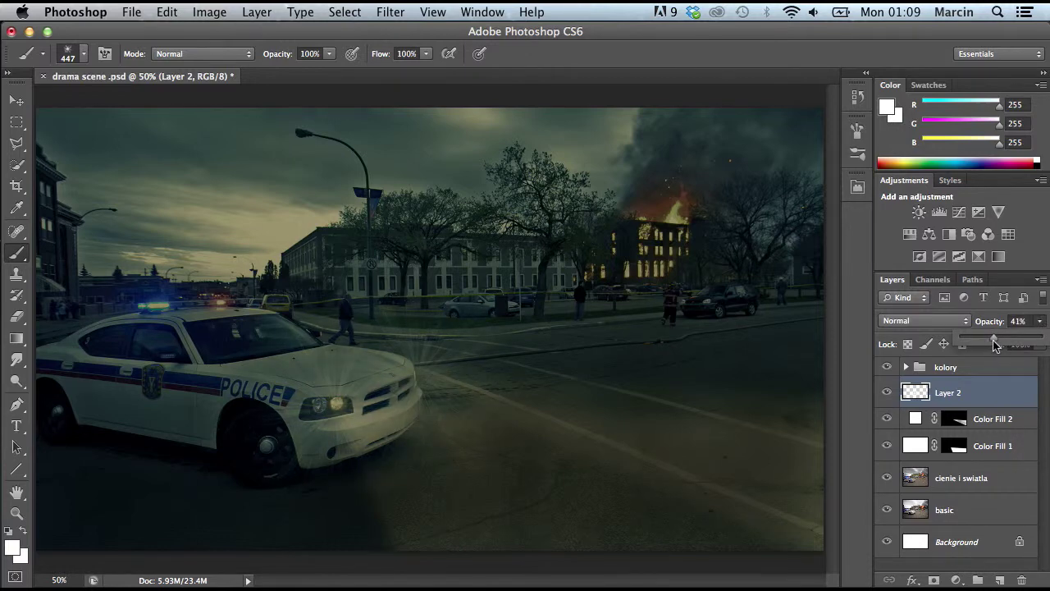
left_click(923, 321)
left_click(902, 478)
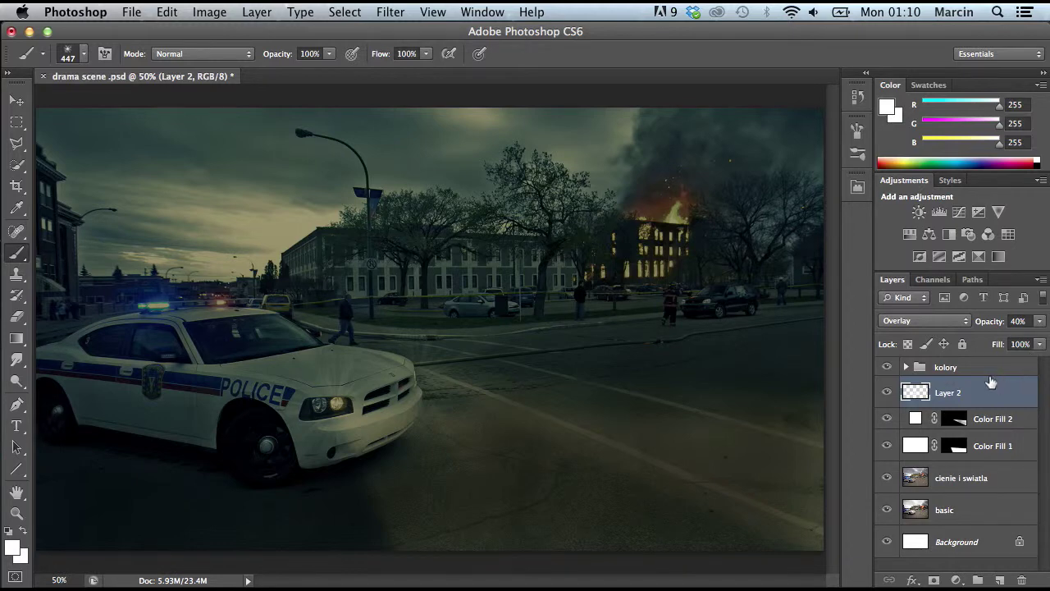
left_click(993, 446, "shift")
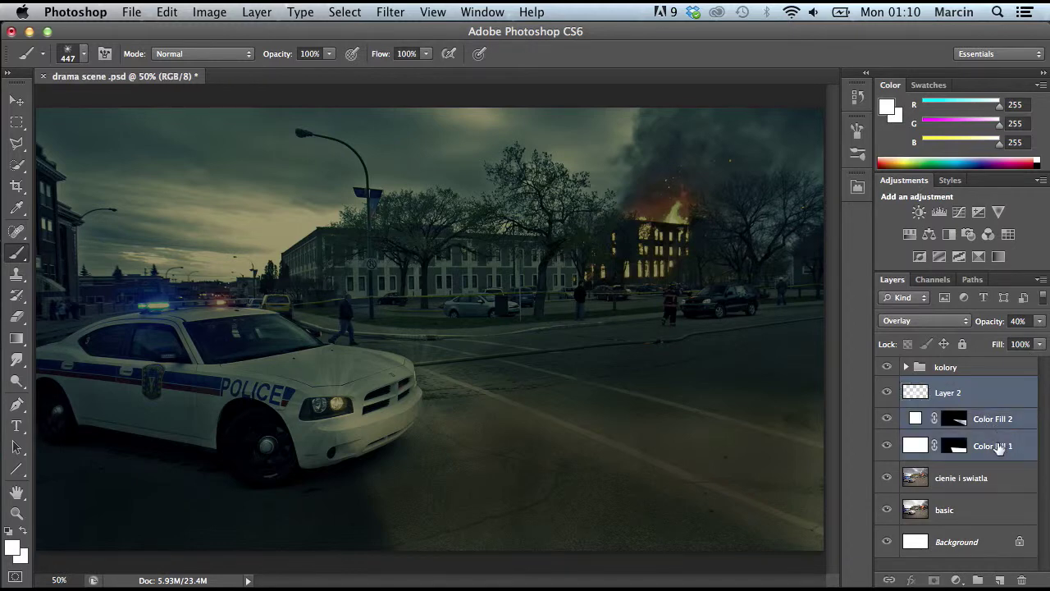
Step: Group Layer 2 and both colour fills as 'Przednie swiatla', then add Layer 3 above 'kolory'
key("super+g")
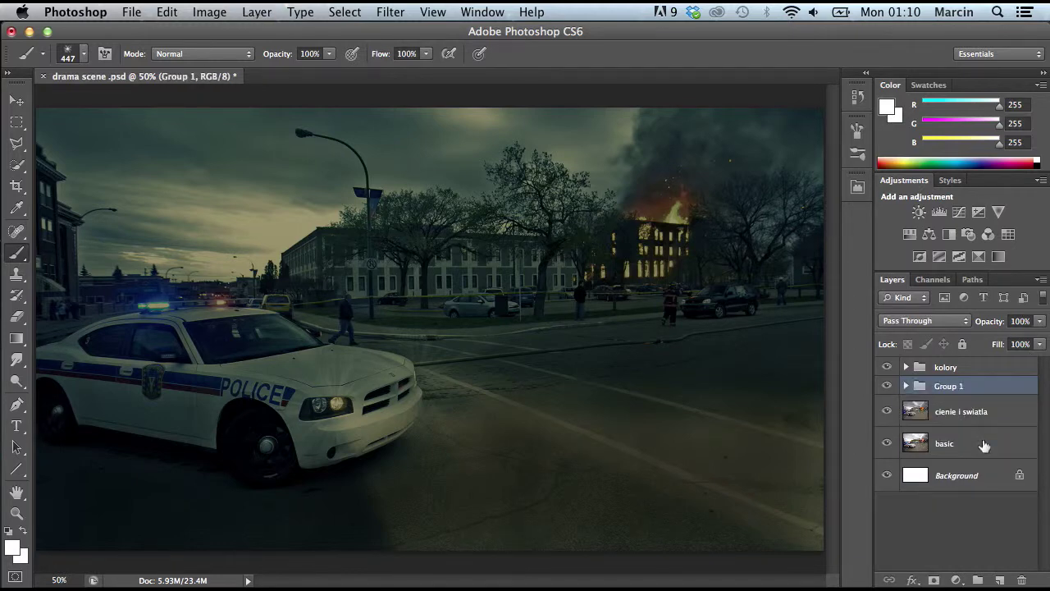
double_click(946, 386)
type("P")
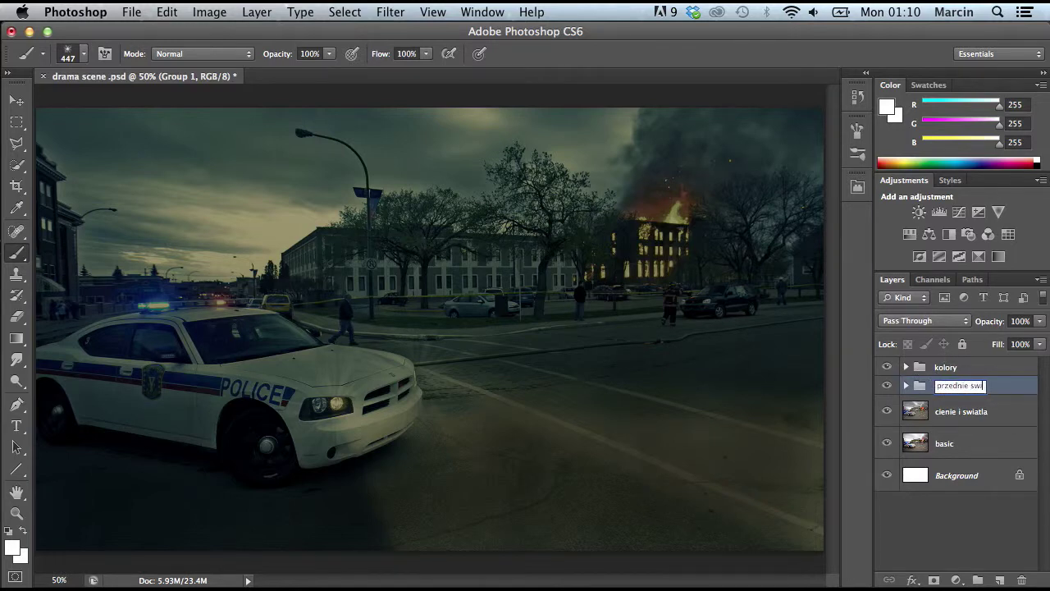
type("rzednie swiatla")
key("Return")
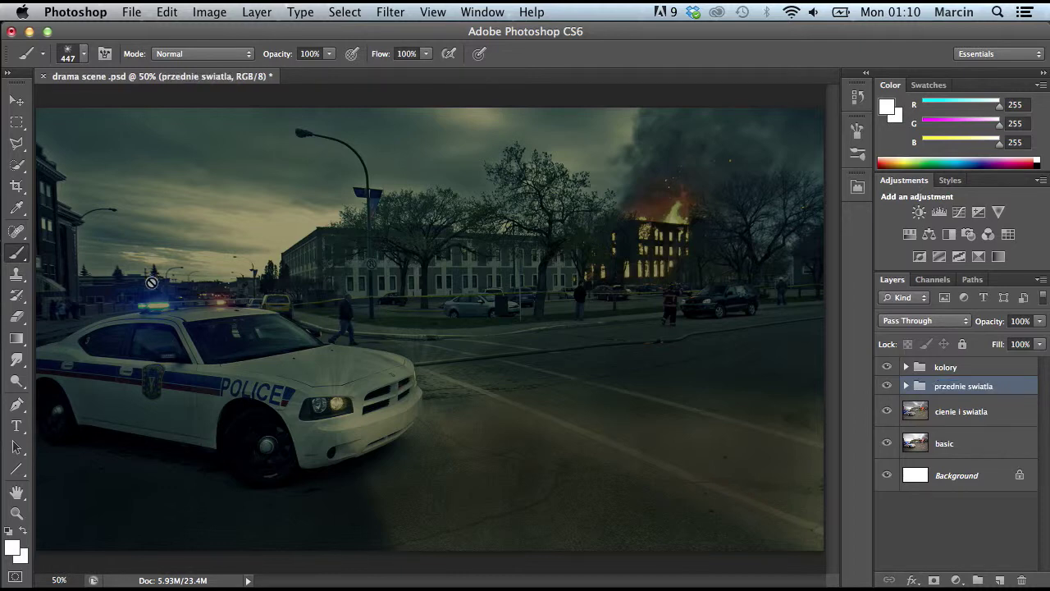
left_click(990, 366)
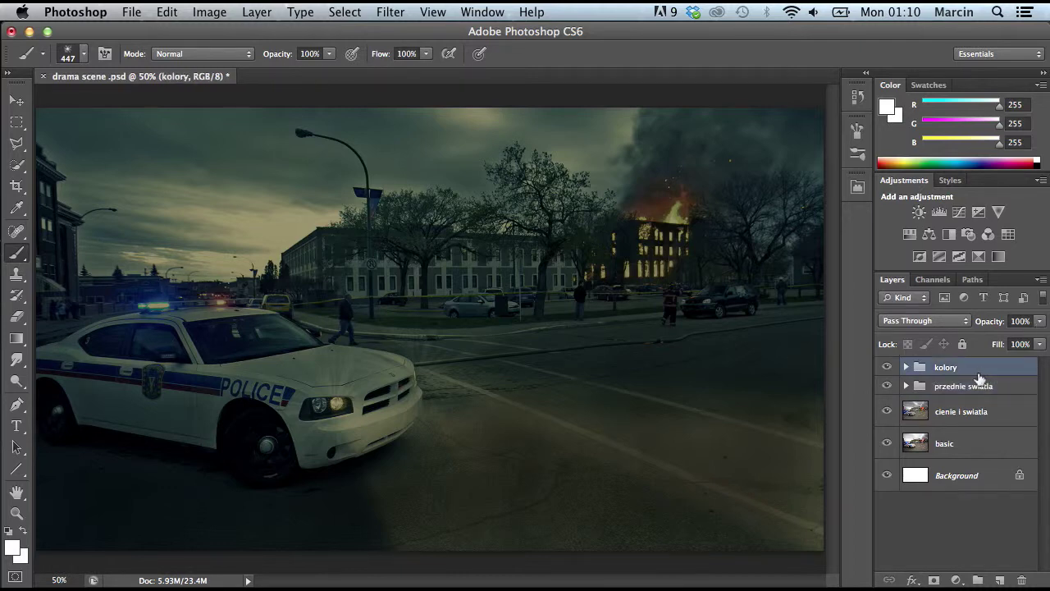
left_click(1000, 580)
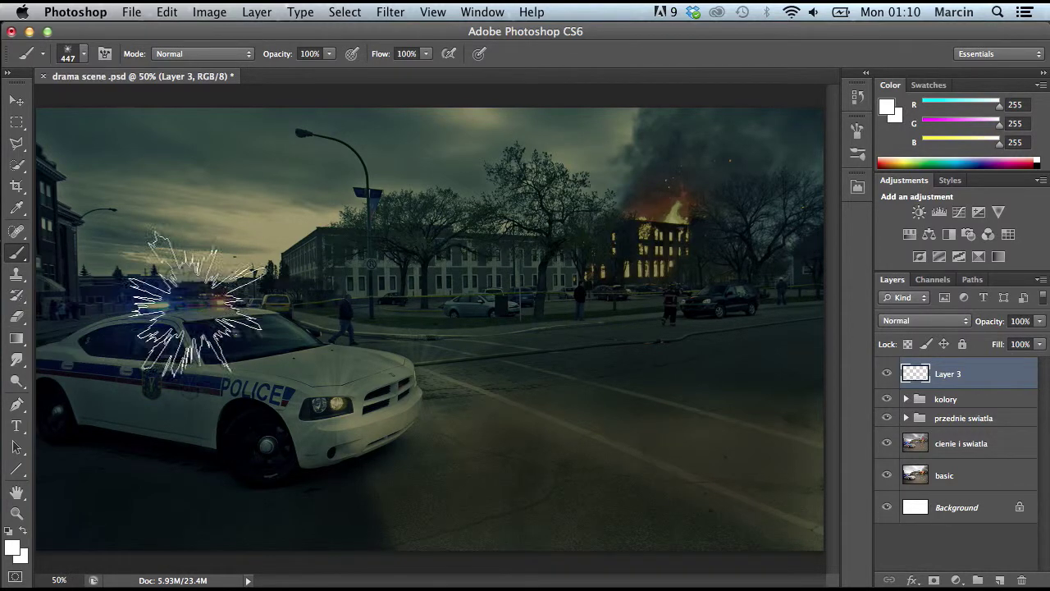
Step: Set the foreground colour to a fully saturated, bright blue
left_click(14, 548)
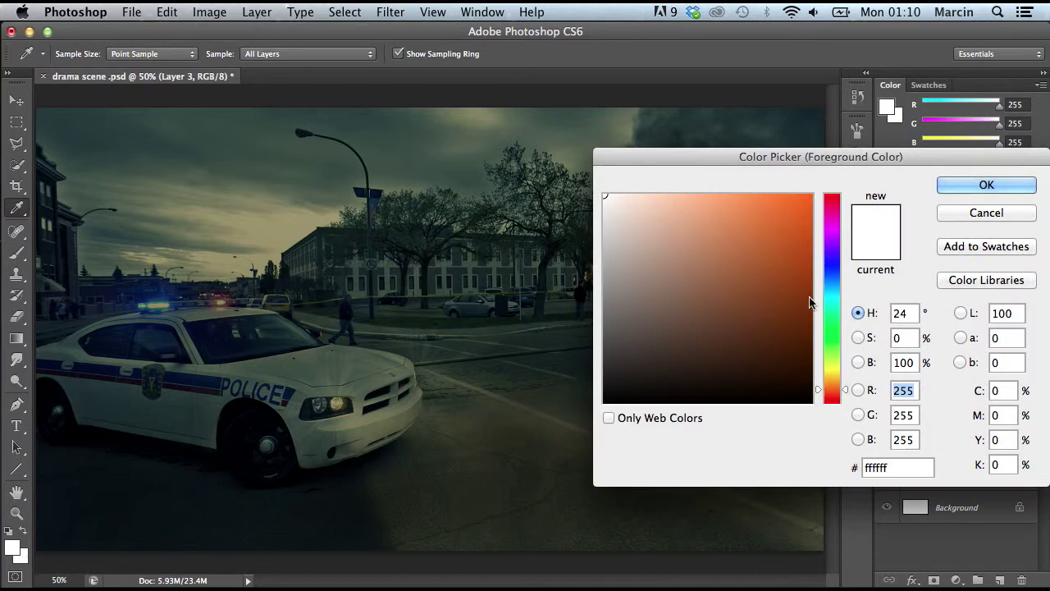
left_click_drag(837, 292, 837, 285)
left_click_drag(763, 250, 821, 176)
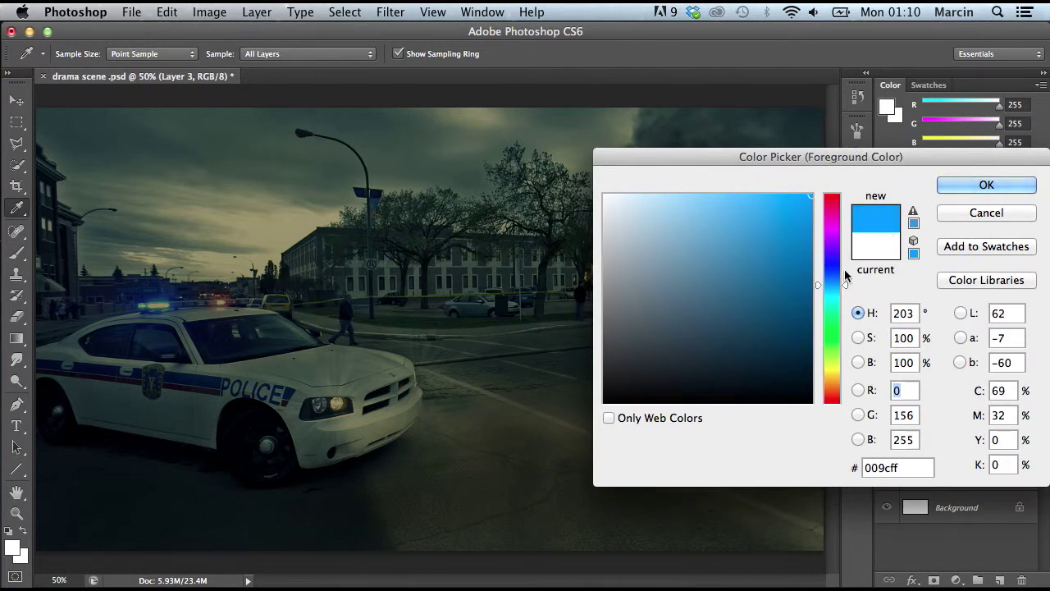
left_click_drag(845, 285, 845, 286)
left_click(947, 178)
Step: Choose the 2500 light-ray brush tip and set its size to 1800 px
key("b")
left_click(13, 261)
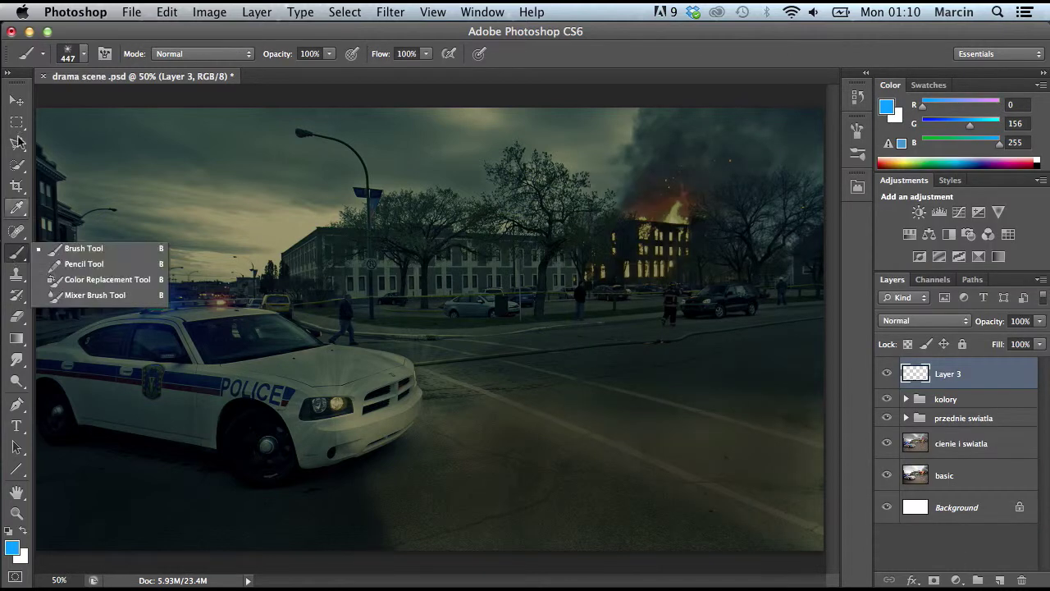
left_click(70, 53)
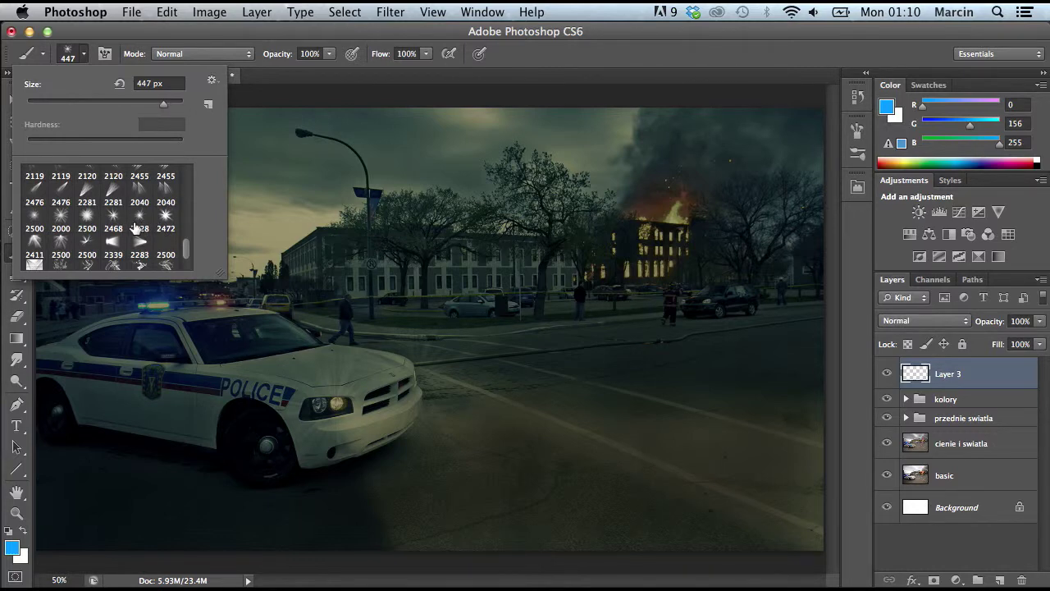
scroll(184, 249, "up", 3)
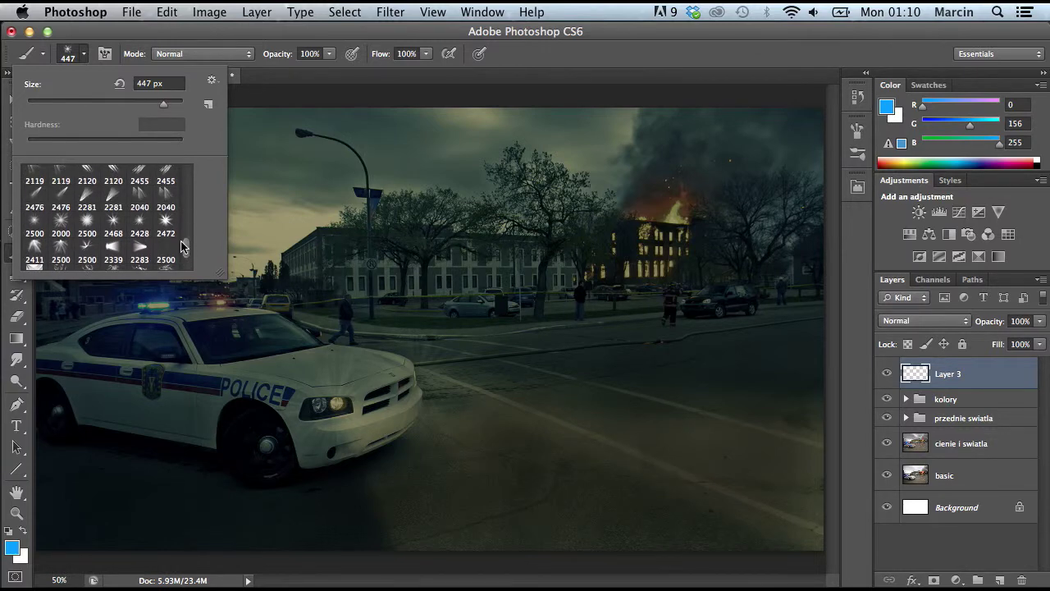
scroll(184, 247, "down", 3)
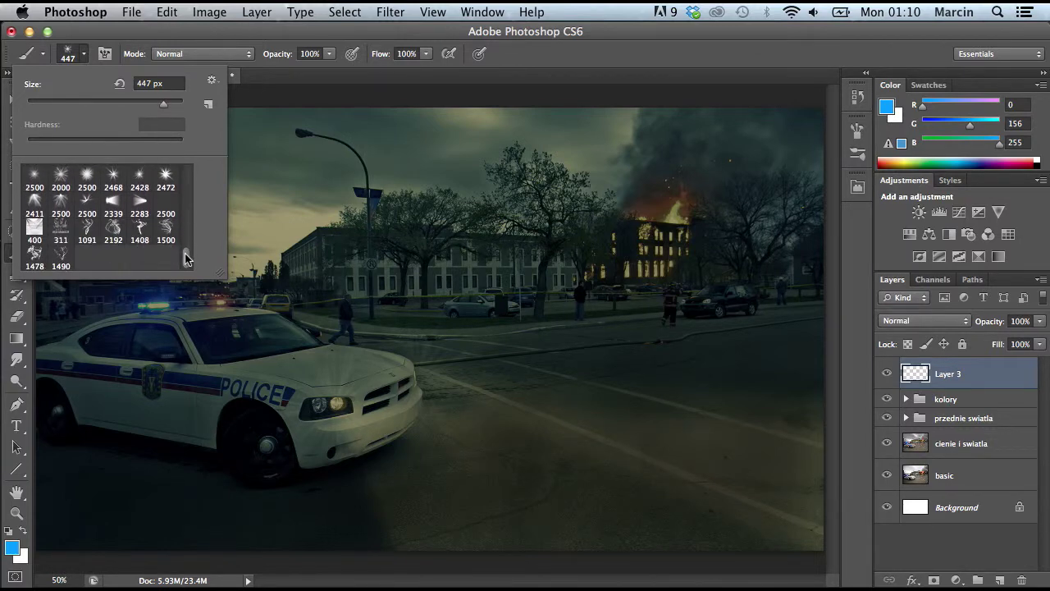
scroll(183, 250, "up", 5)
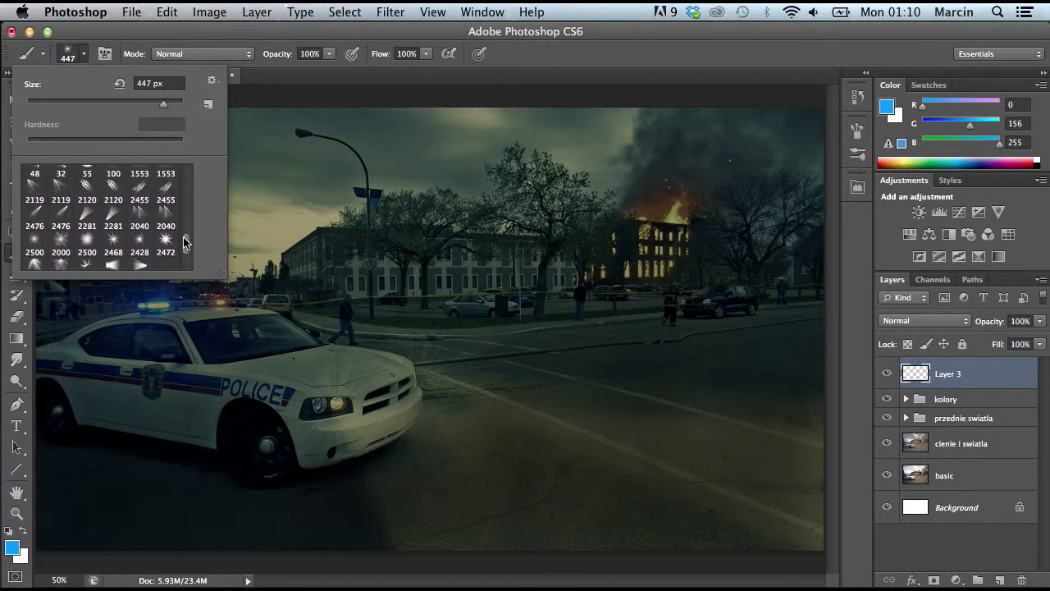
scroll(184, 246, "down", 3)
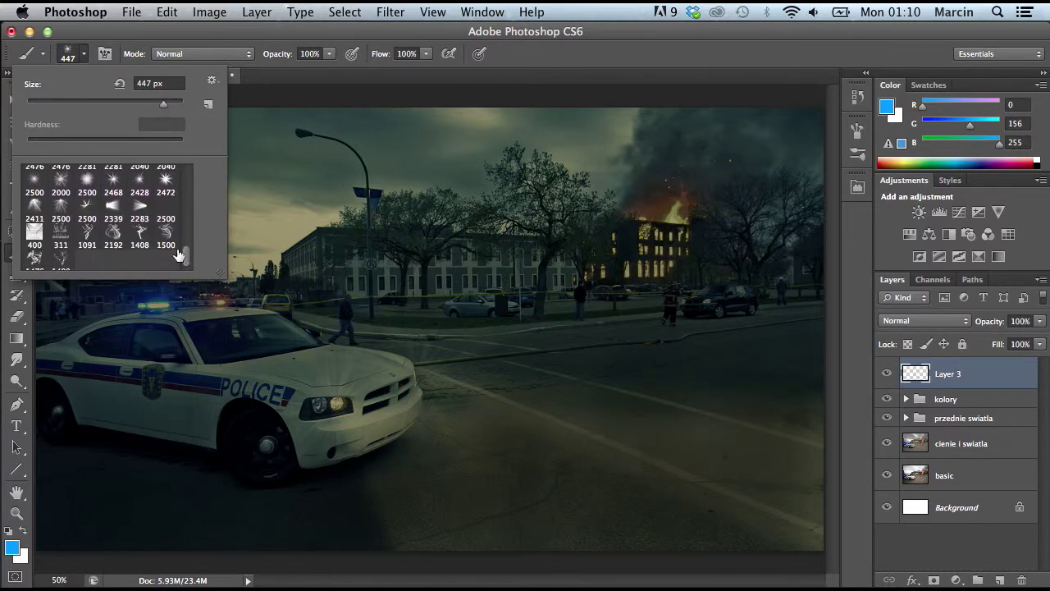
left_click(87, 208)
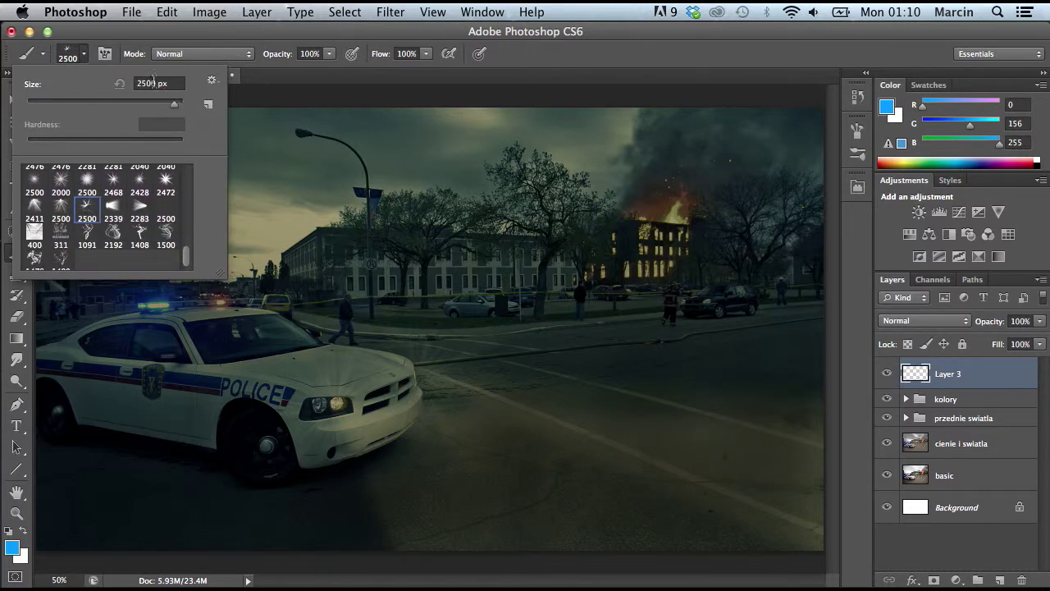
double_click(147, 83)
type("1800")
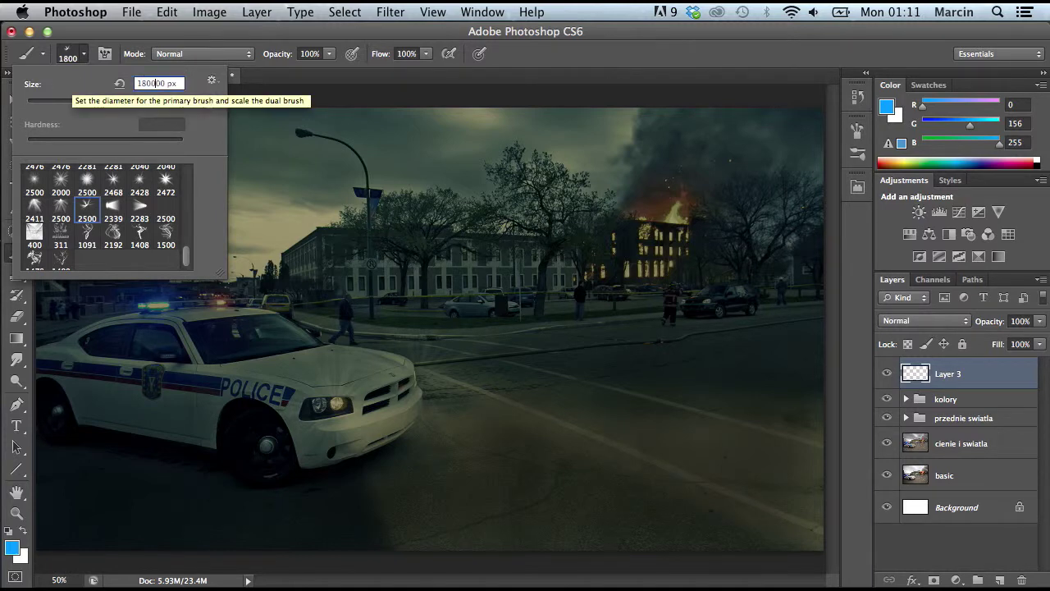
key("BackSpace")
key("Return")
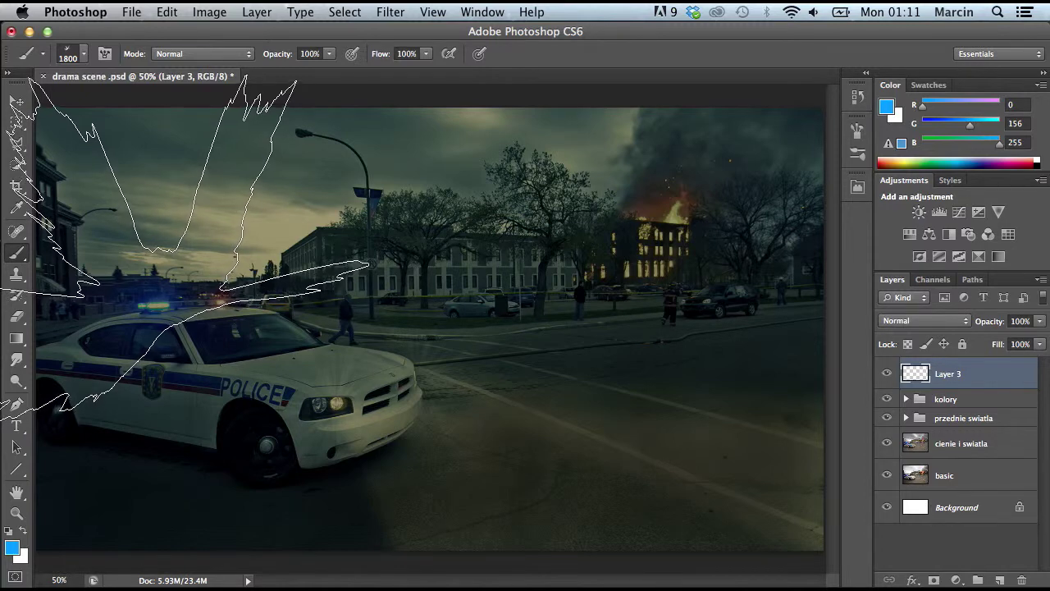
Step: Stamp blue rays over the roof lights and blend Layer 3 in Overlay at 50%
left_click(164, 246)
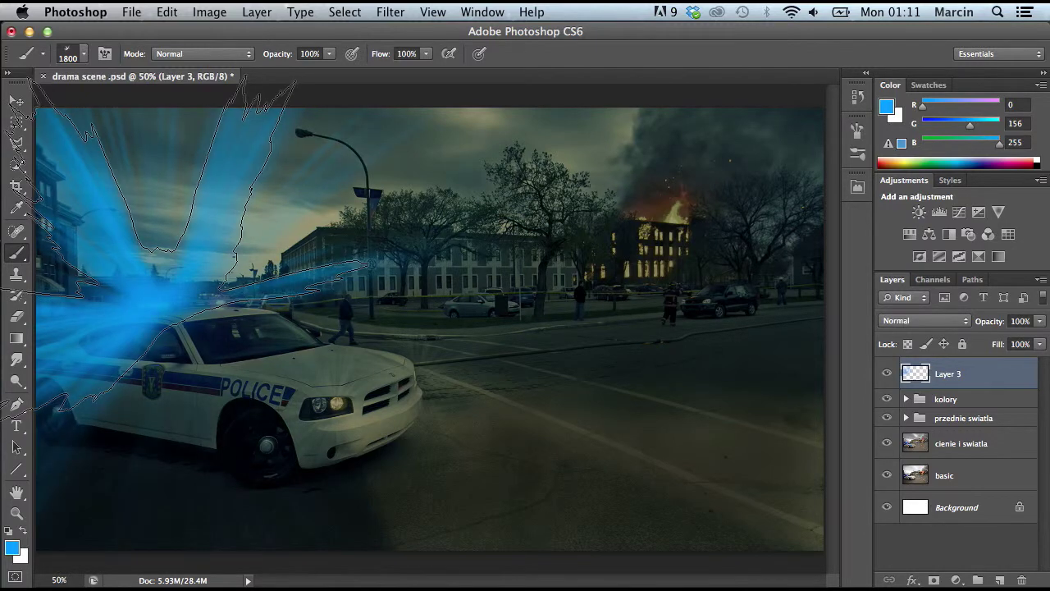
left_click(937, 320)
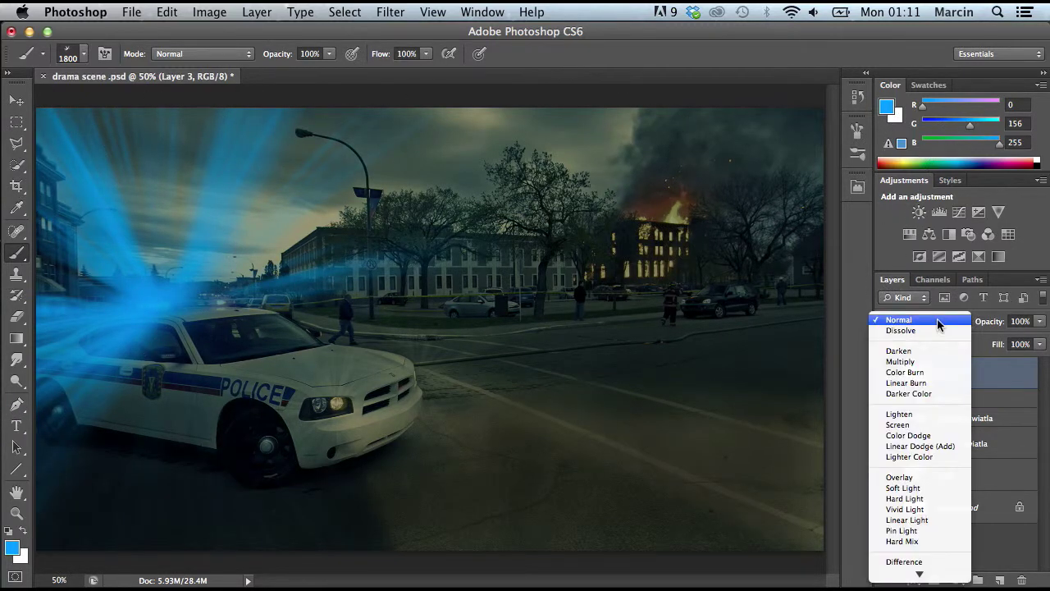
left_click(900, 477)
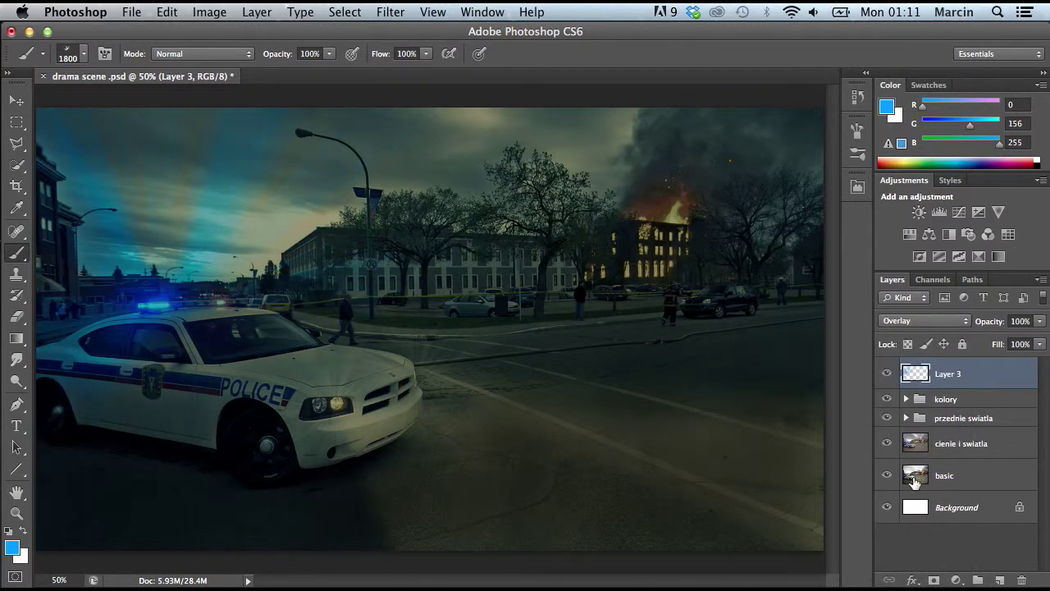
left_click(1021, 320)
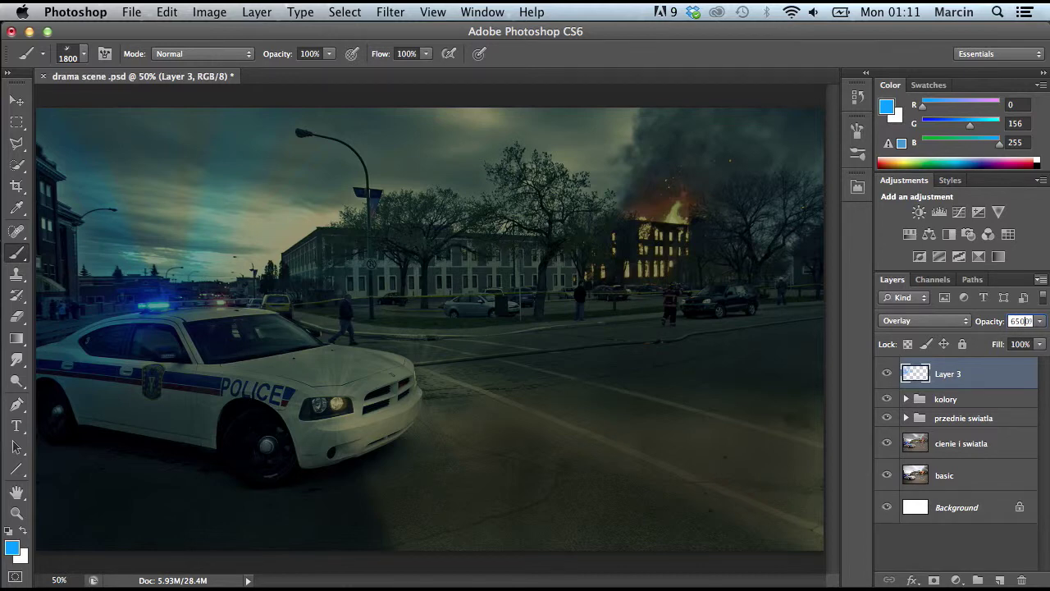
type("60")
key("Return")
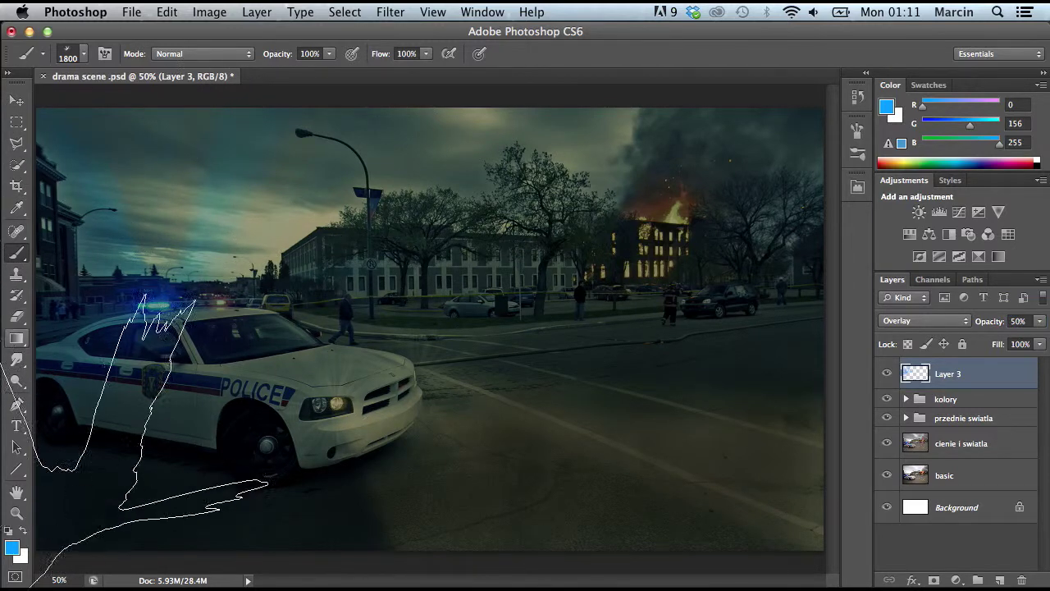
Step: Set the brush size to 500 px
right_click(27, 253)
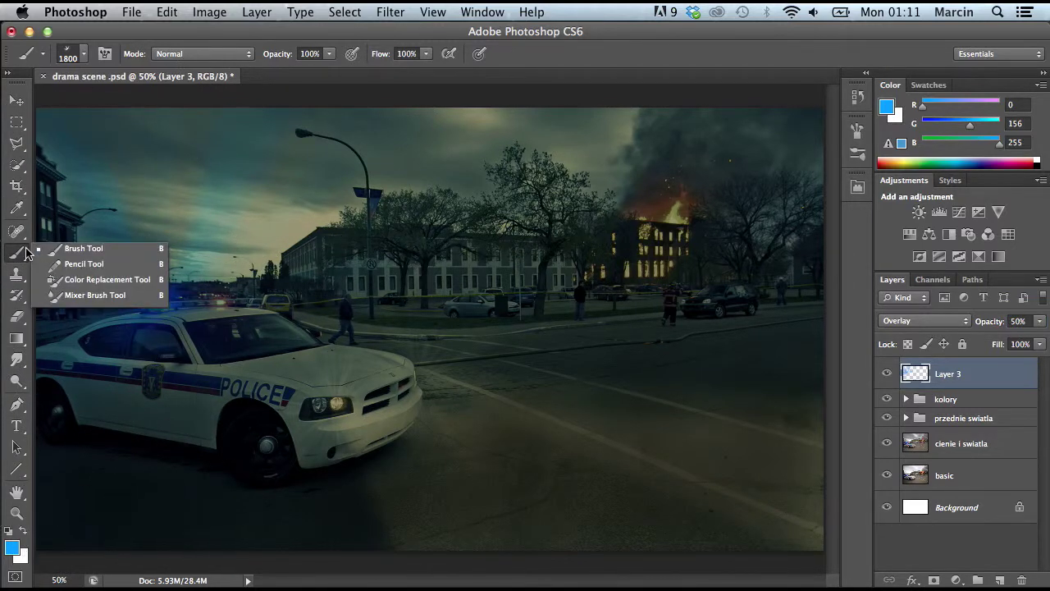
left_click(29, 251)
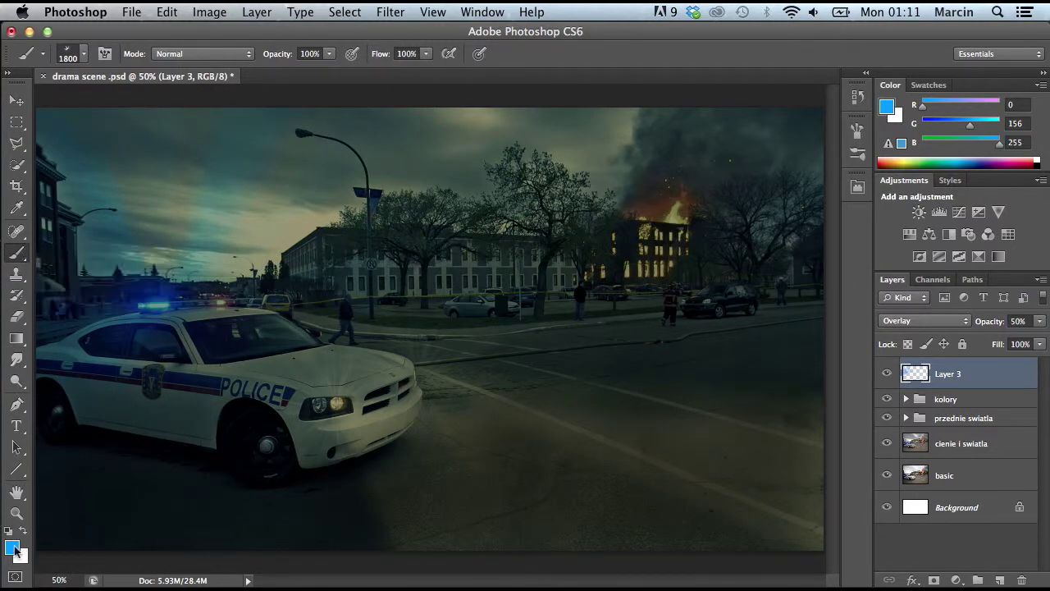
left_click(81, 54)
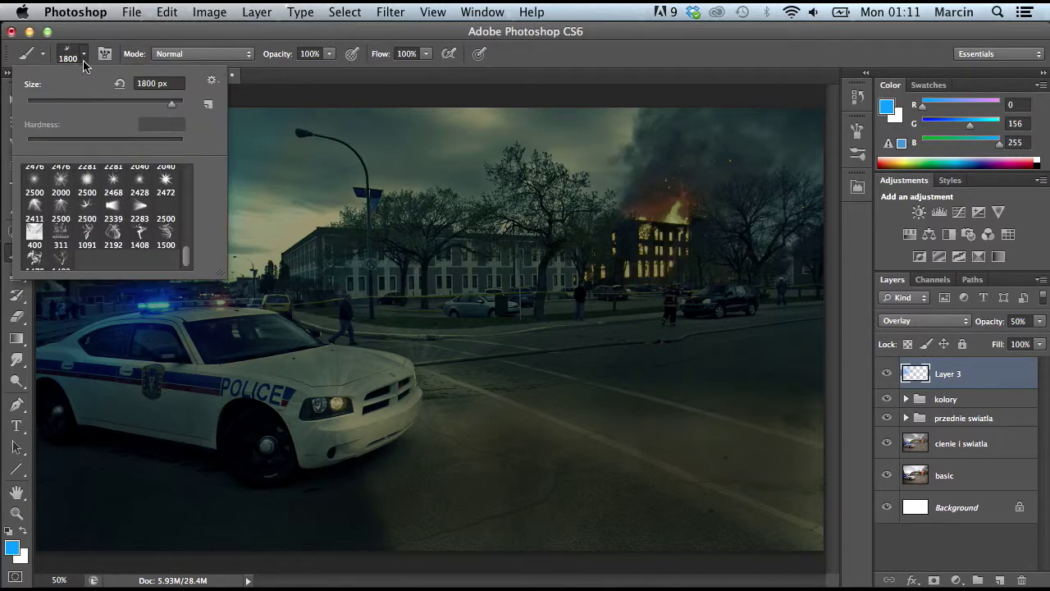
left_click(148, 83)
type("500")
key("Return")
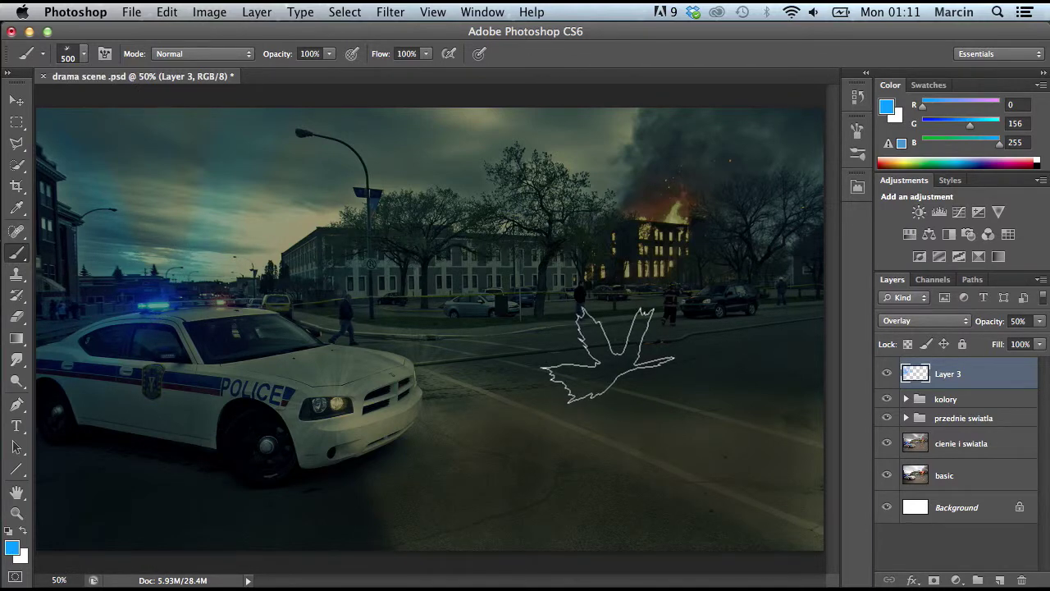
Step: On a new Layer 4, paint an orange flare over the roof lights, blended in Overlay
left_click(1000, 580)
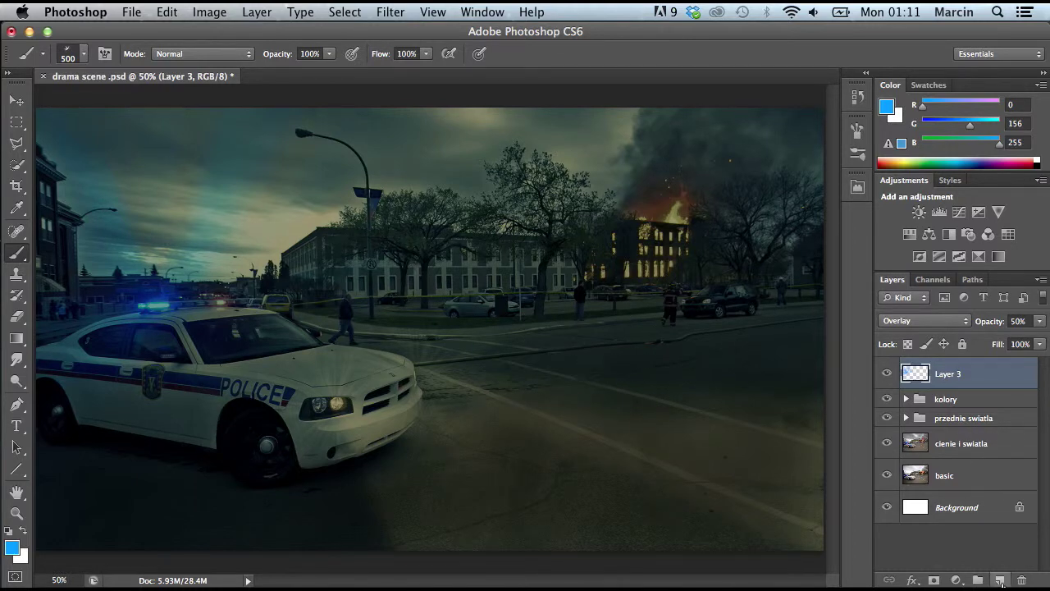
left_click(15, 550)
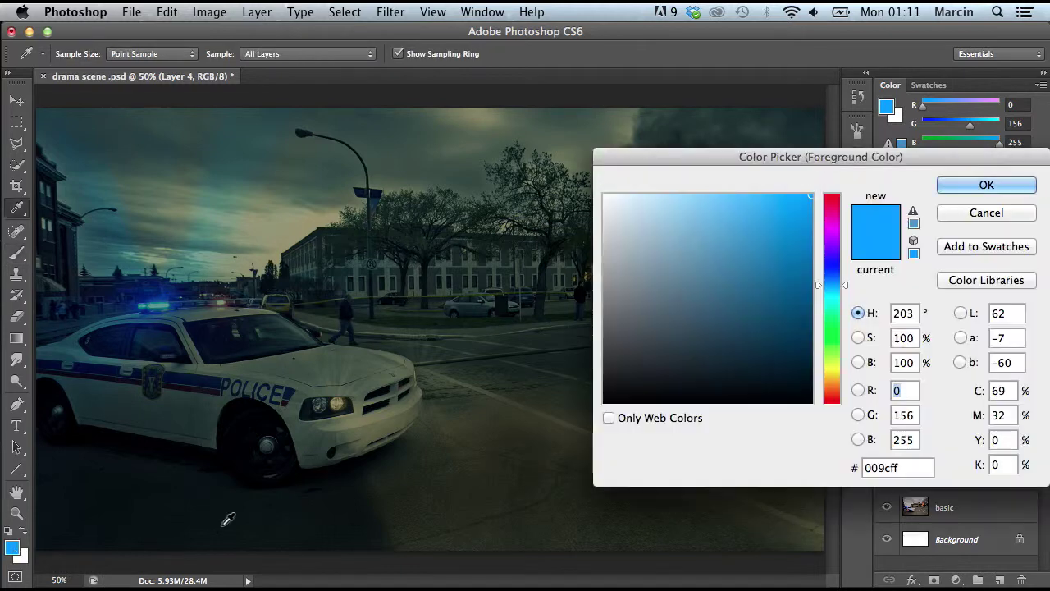
left_click_drag(829, 363, 830, 392)
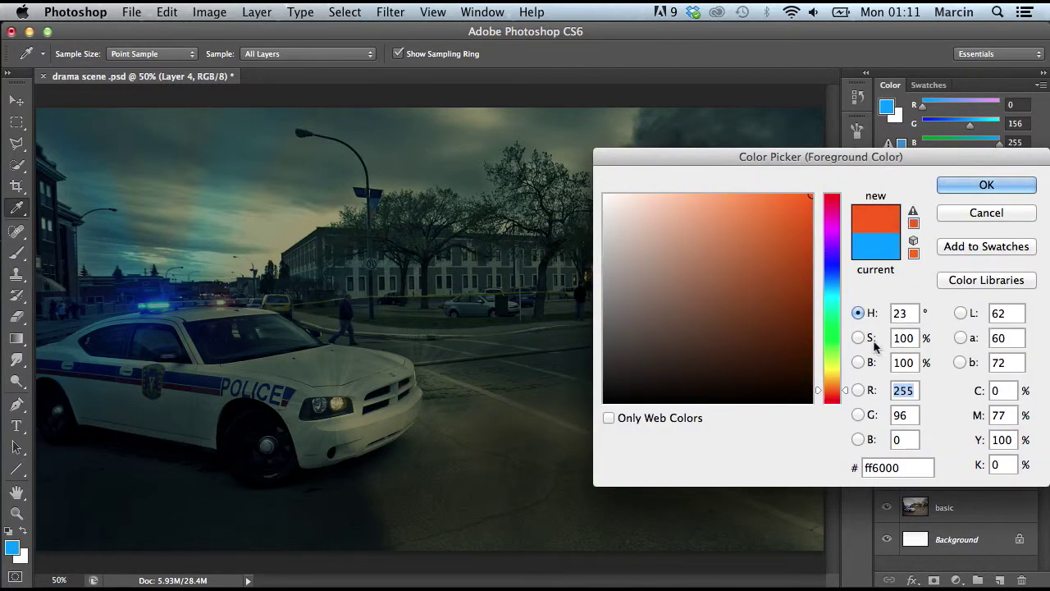
left_click(986, 185)
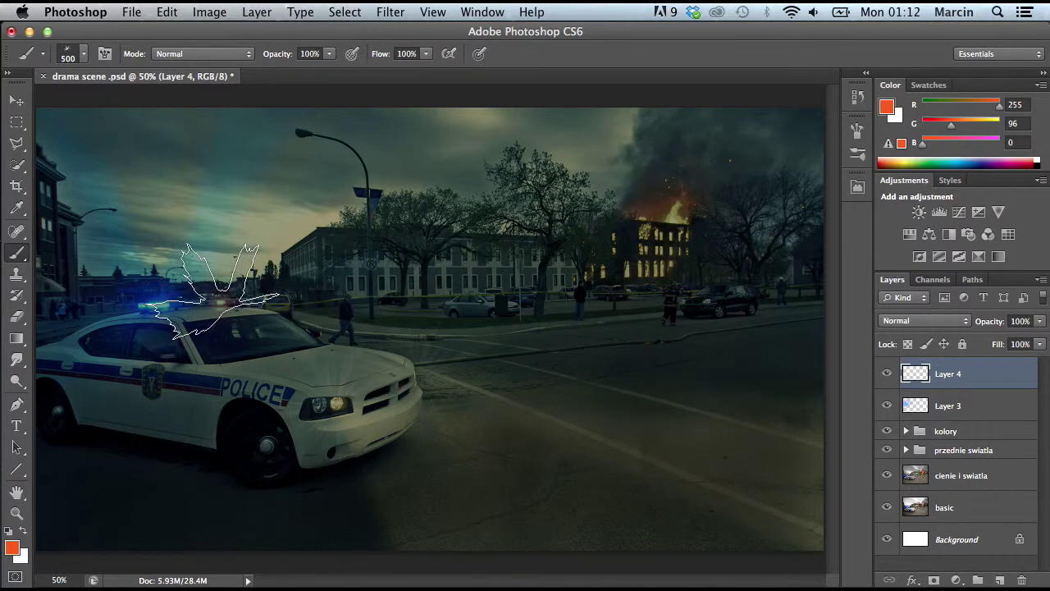
left_click(218, 288)
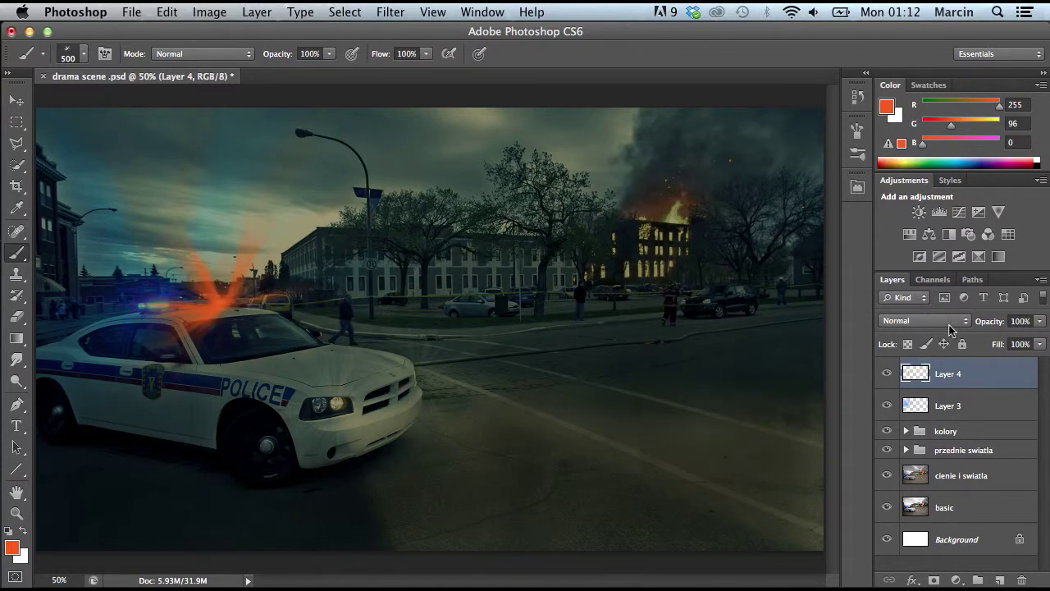
left_click(1017, 321)
type("50")
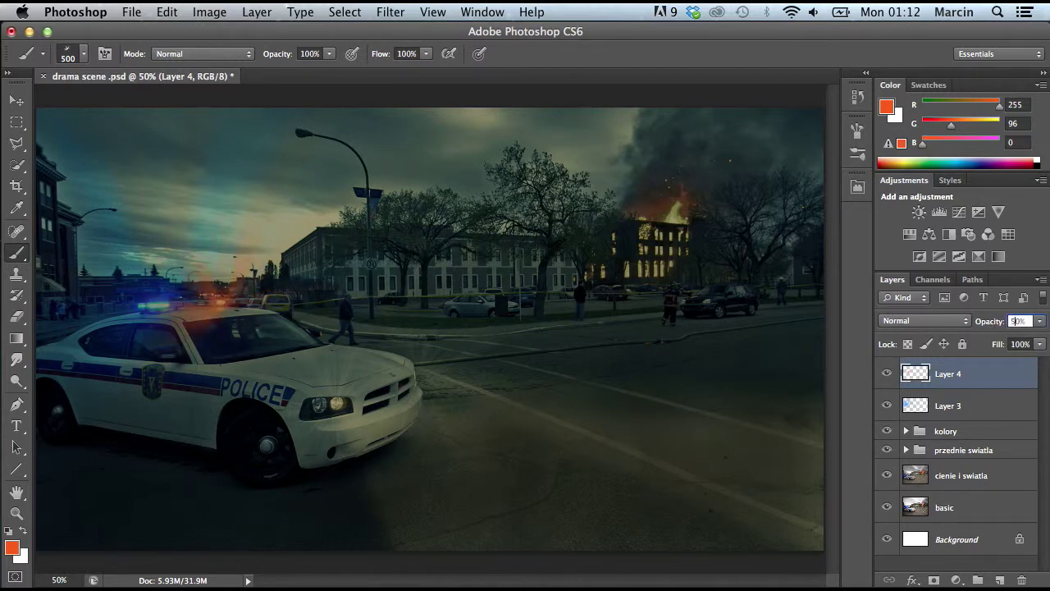
left_click(922, 320)
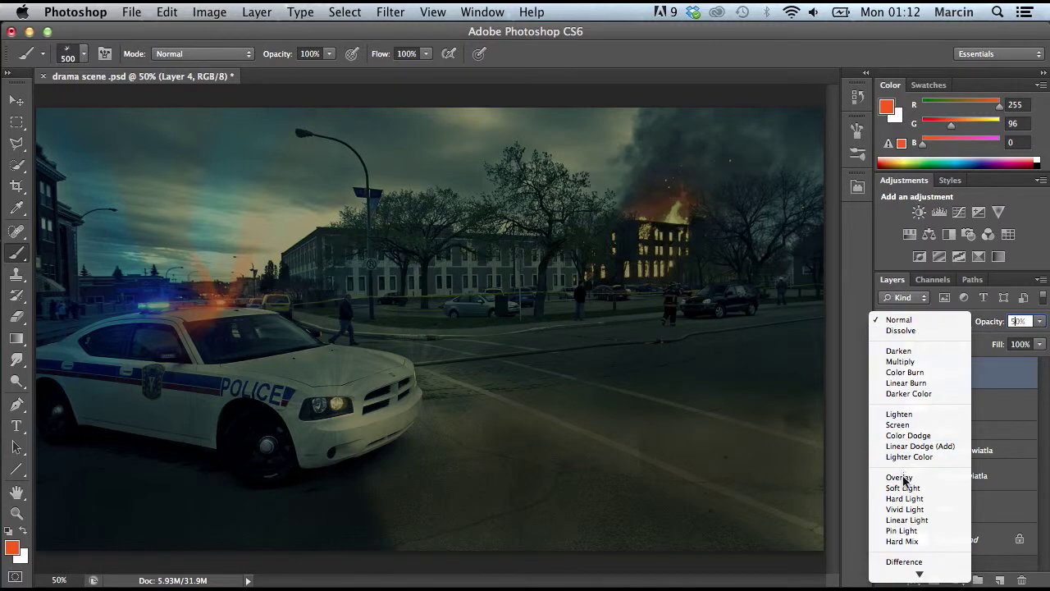
left_click(902, 478)
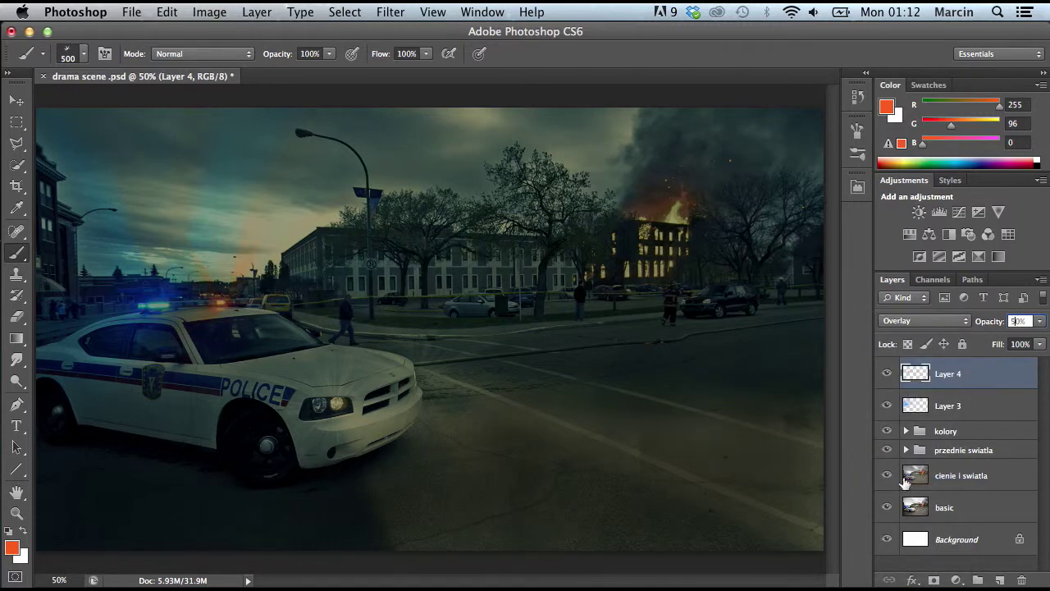
Step: Enlarge the brush to 1800 px
left_click(82, 59)
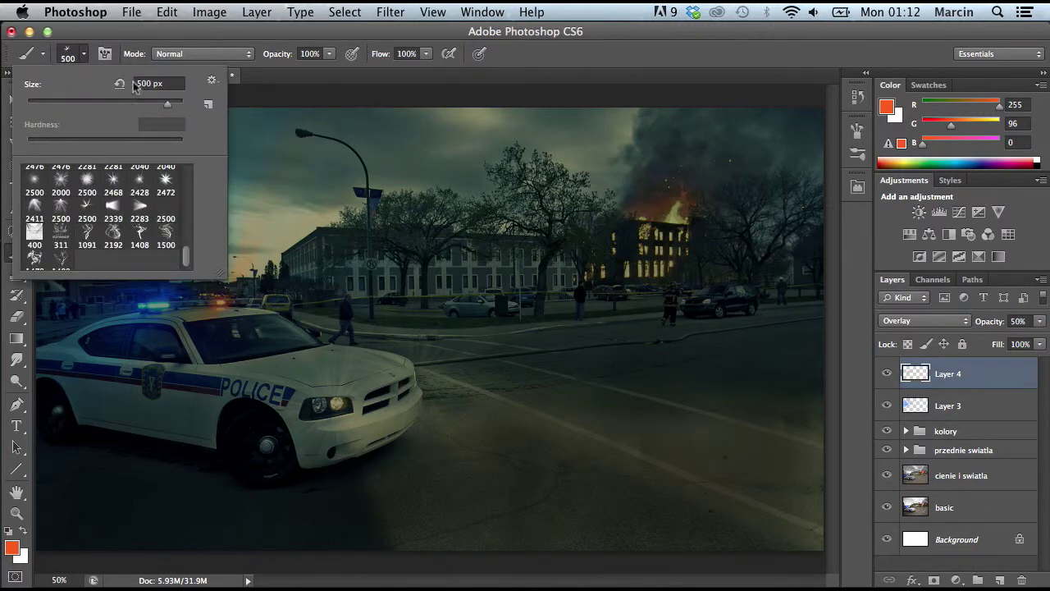
left_click(142, 83)
type("100")
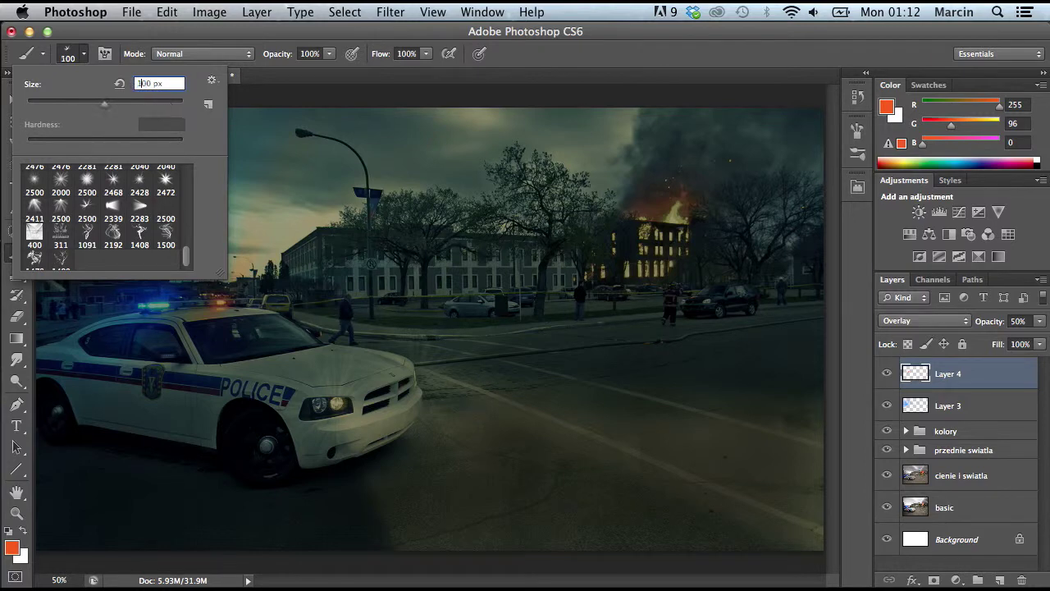
left_click(139, 83)
type("8")
key("Return")
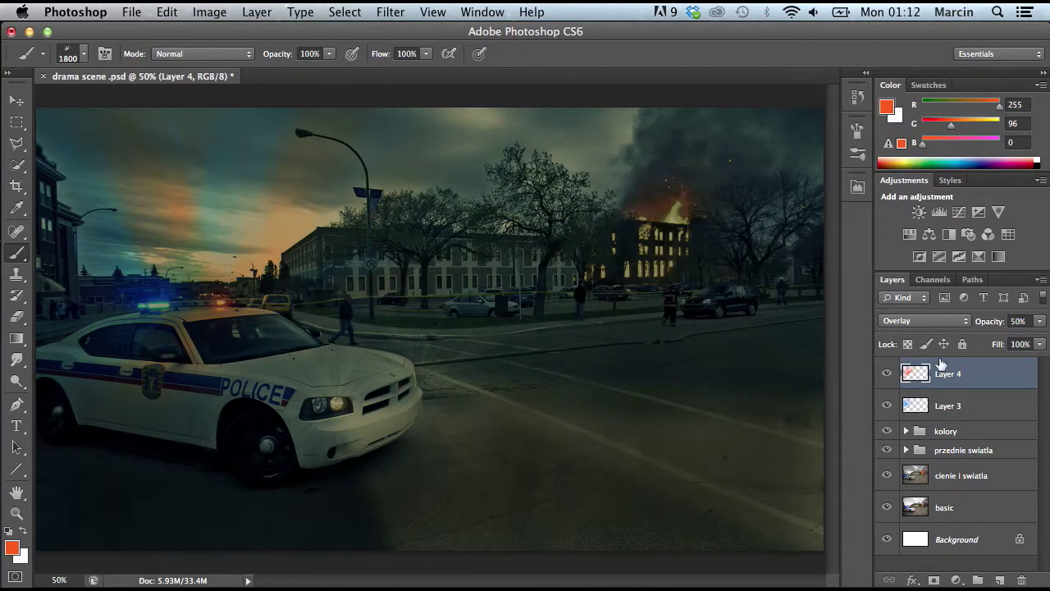
Step: Lower Layer 4 to 30% opacity and group it with Layer 3
left_click(1017, 321)
type("30")
key("Return")
left_click(975, 408)
left_click(977, 381, "shift")
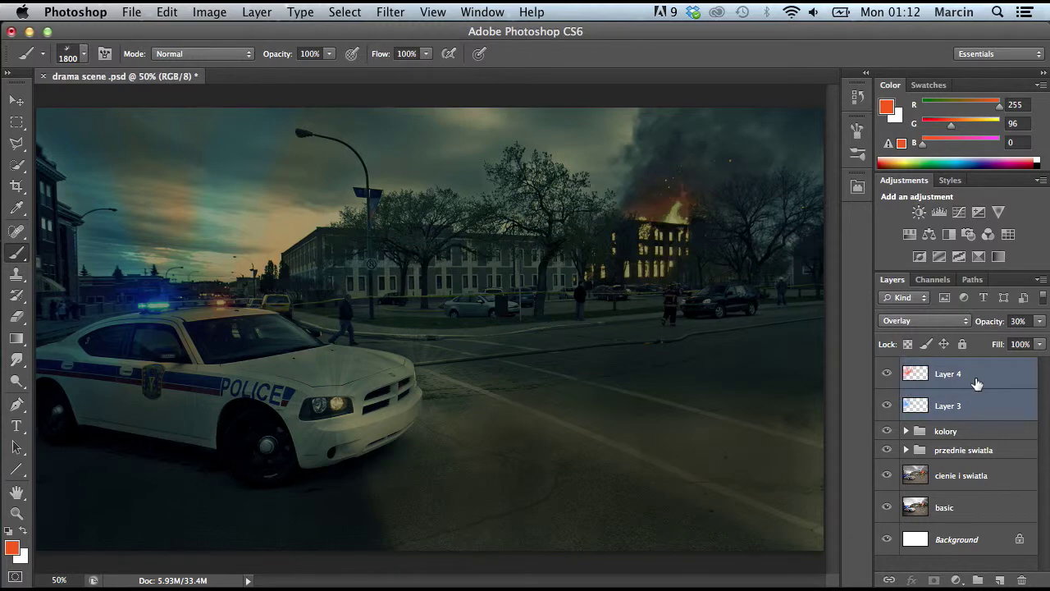
key("super+g")
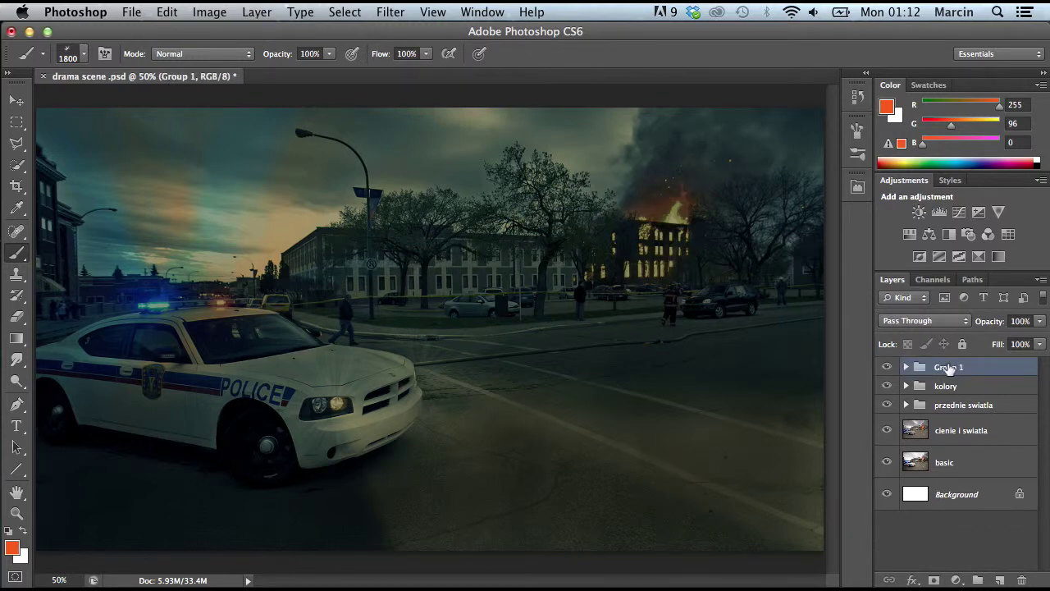
Step: Rename Group 1 to 'sygnaly'
double_click(949, 369)
type("sygnaly")
key("Return")
Step: On a new Layer 5, pick the 1553 streak brush at 237 px
left_click(999, 579)
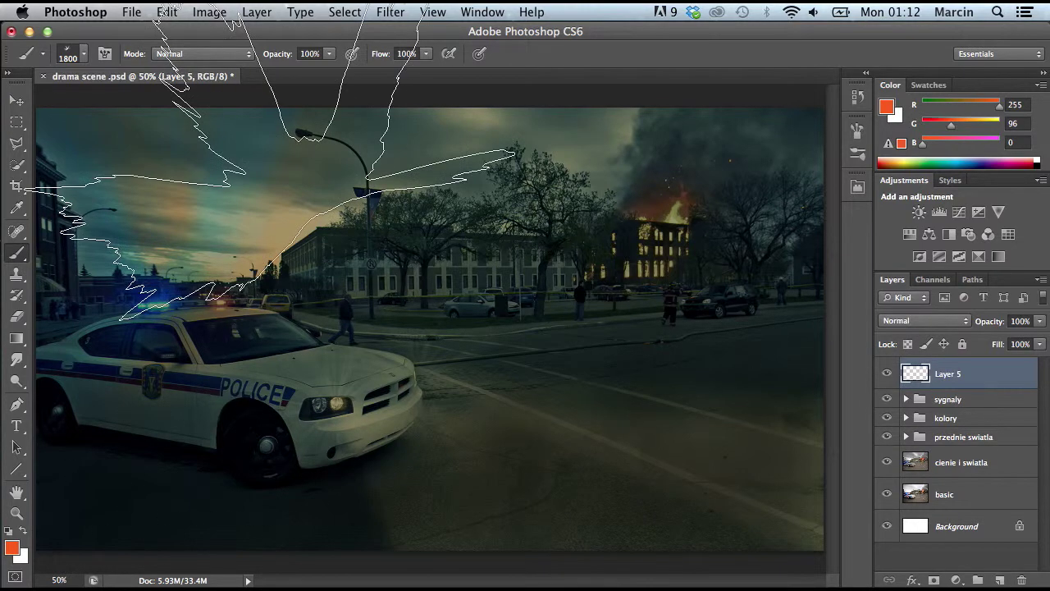
right_click(17, 252)
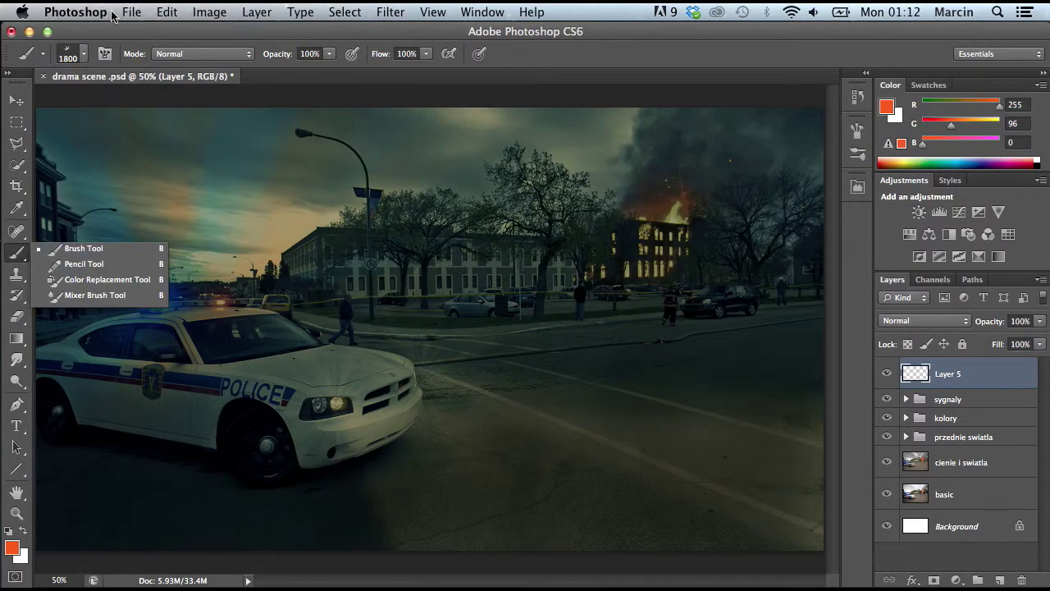
left_click(83, 54)
left_click_drag(183, 253, 184, 231)
left_click(166, 210)
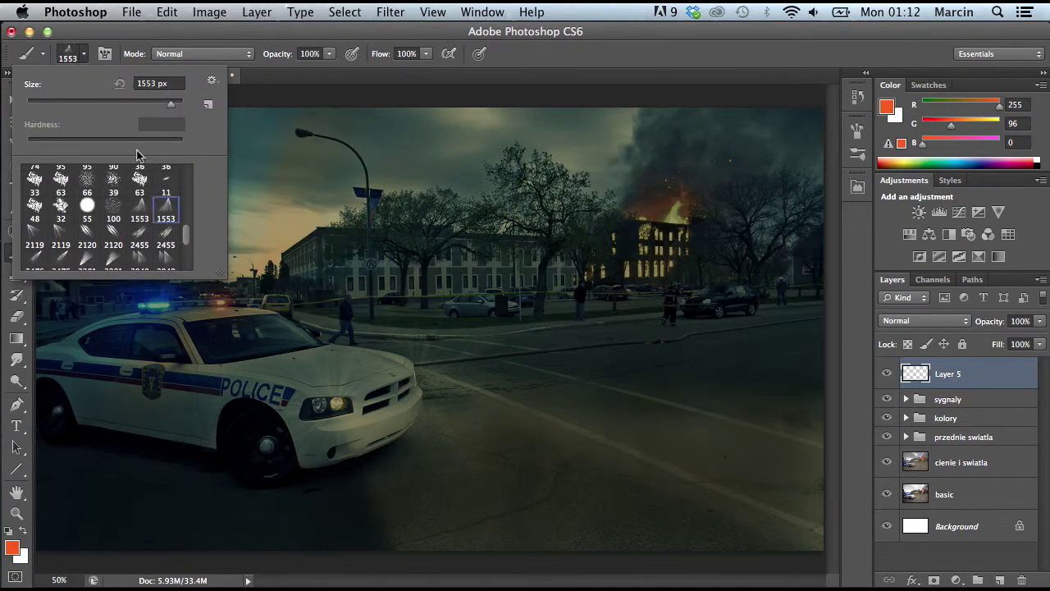
left_click(146, 106)
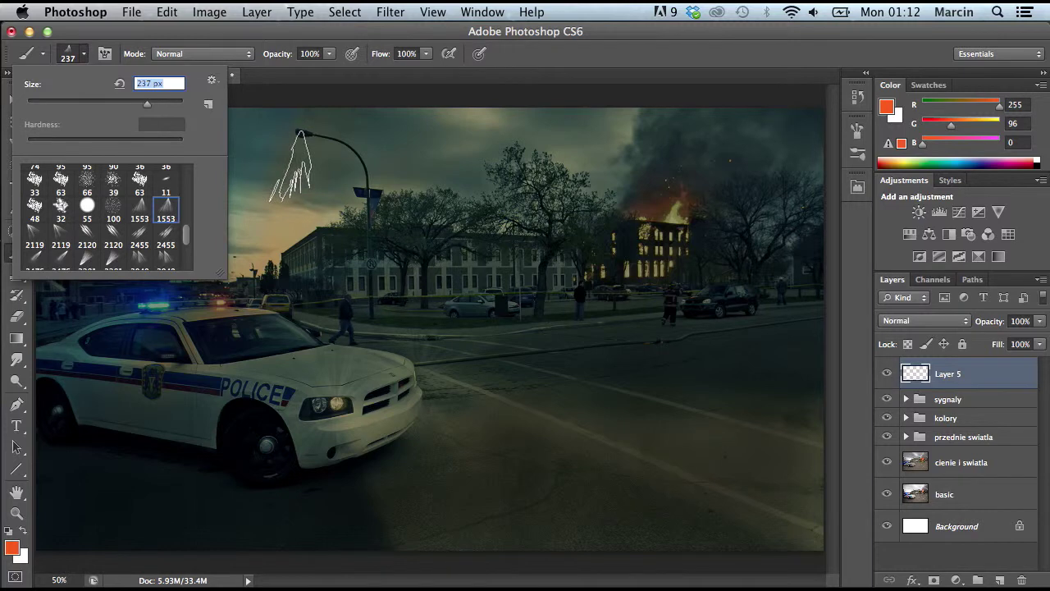
Step: Paint a white Overlay beam under the street lamp, then add Layer 6 above 'cienie i swiatla'
left_click(12, 547)
left_click(605, 196)
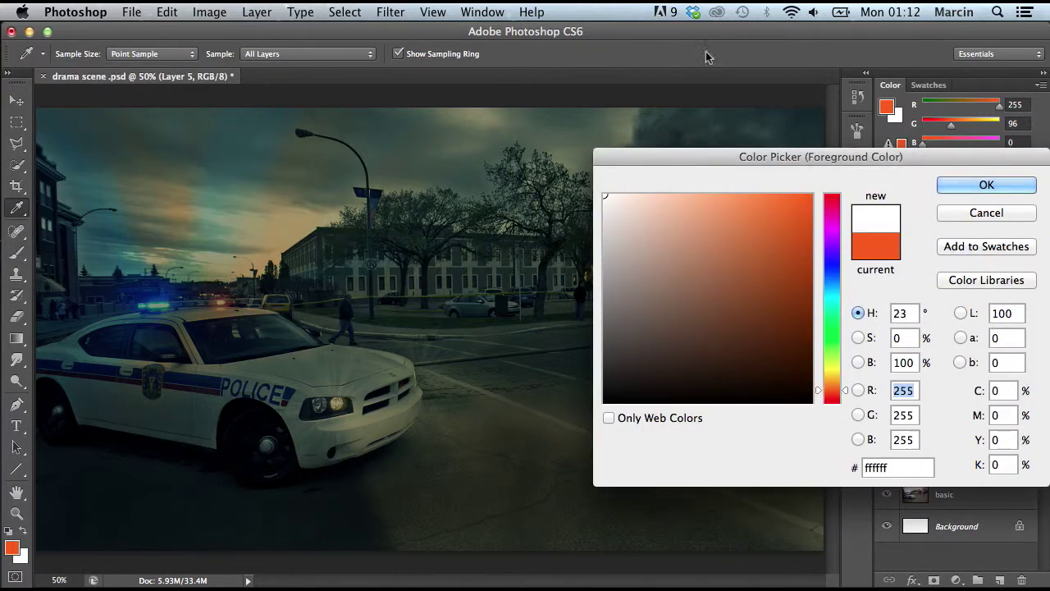
left_click(1010, 191)
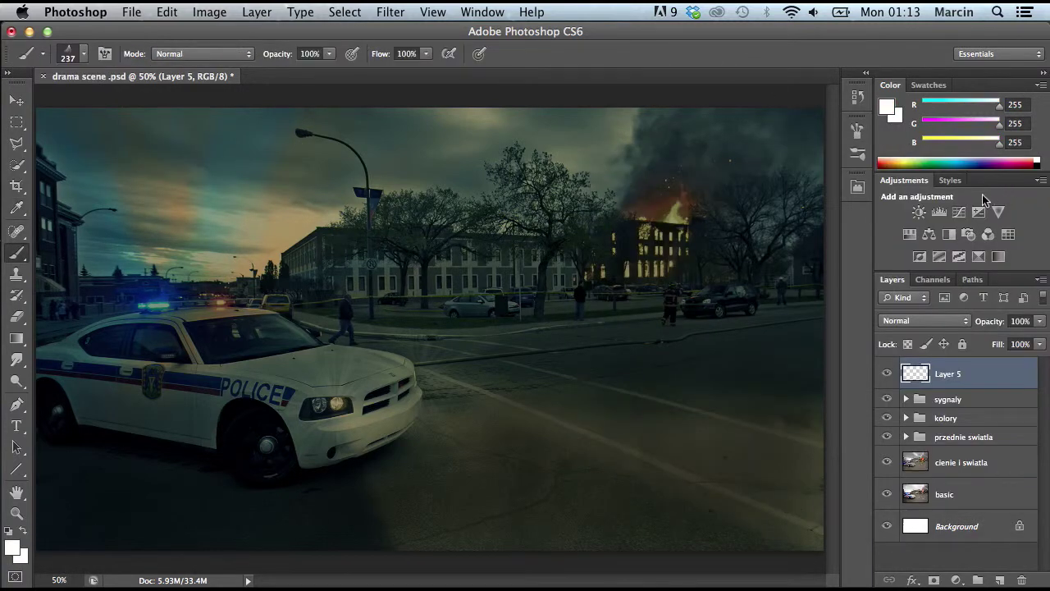
left_click(291, 170)
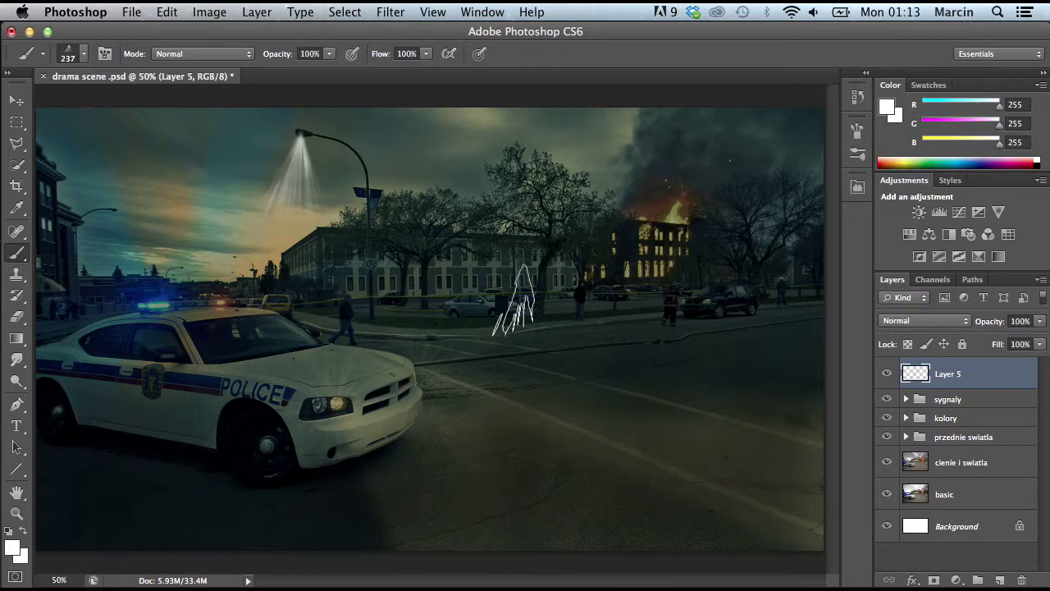
left_click(912, 322)
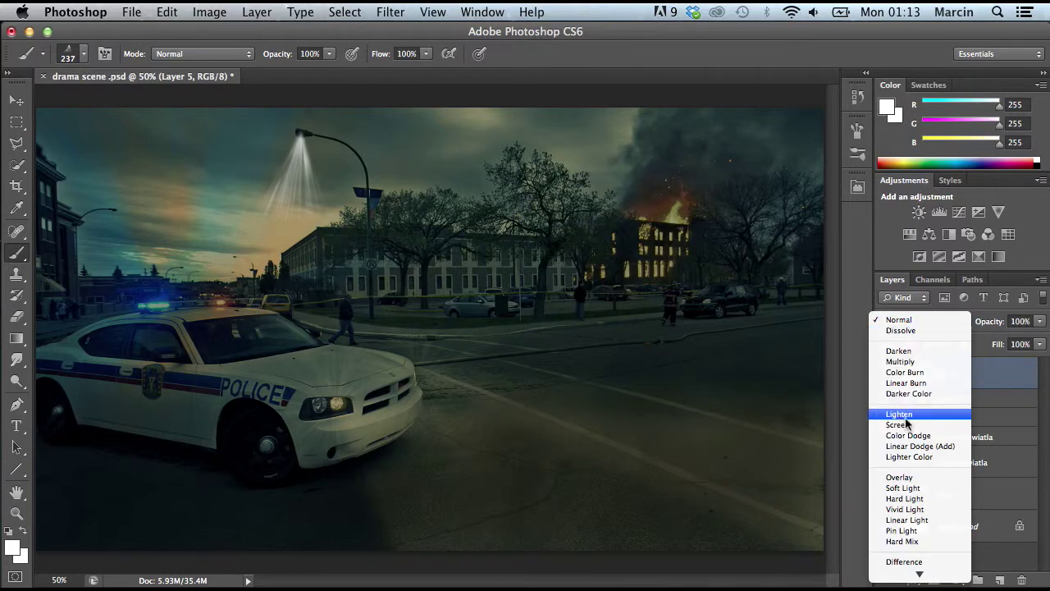
left_click(907, 478)
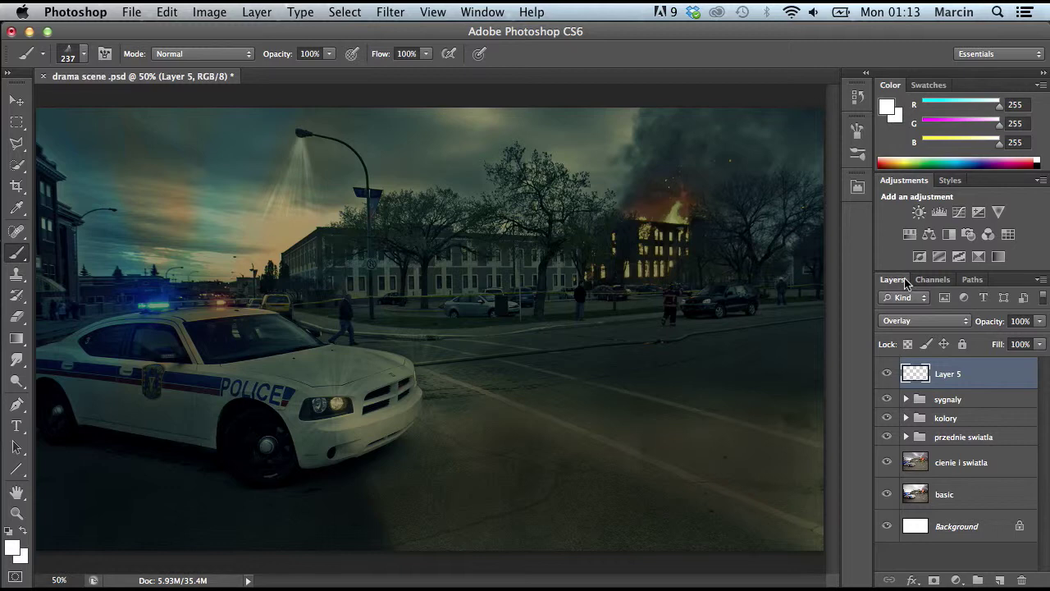
left_click(979, 464)
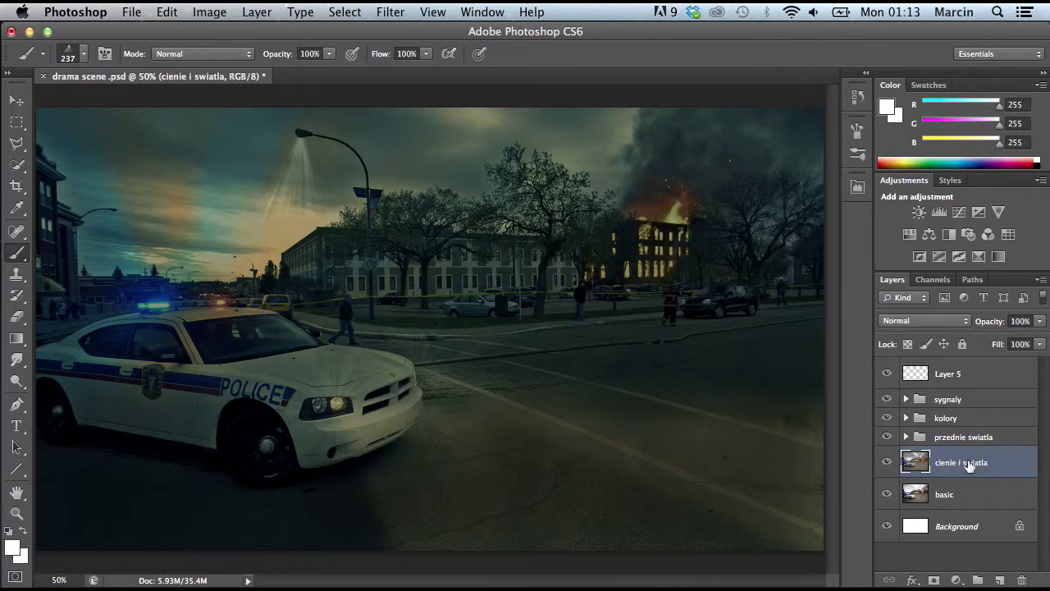
left_click(1000, 580)
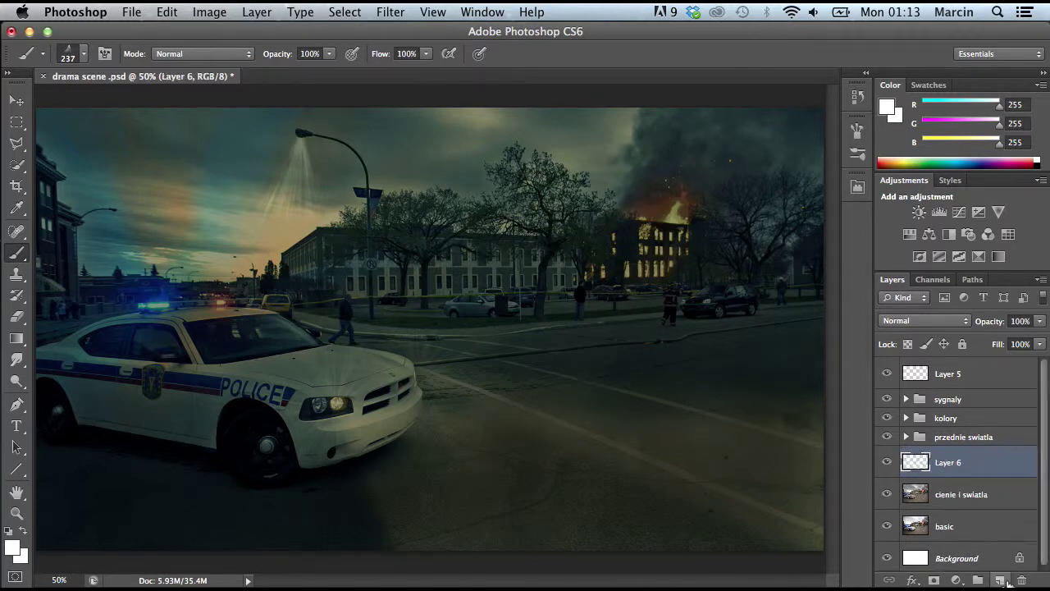
Step: Set the foreground colour to black
left_click(11, 547)
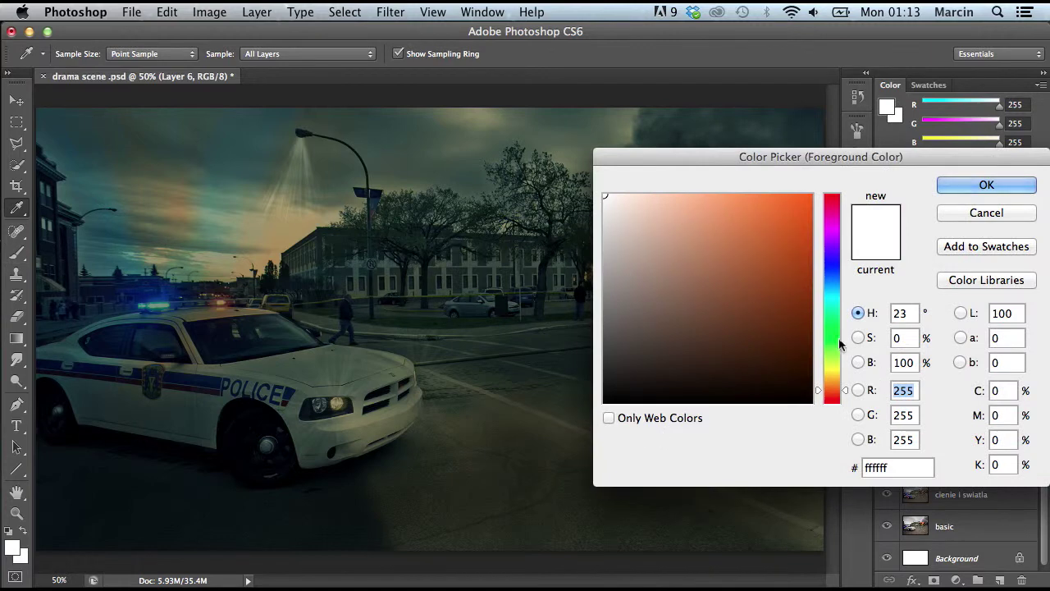
left_click(604, 401)
left_click(965, 186)
key("b")
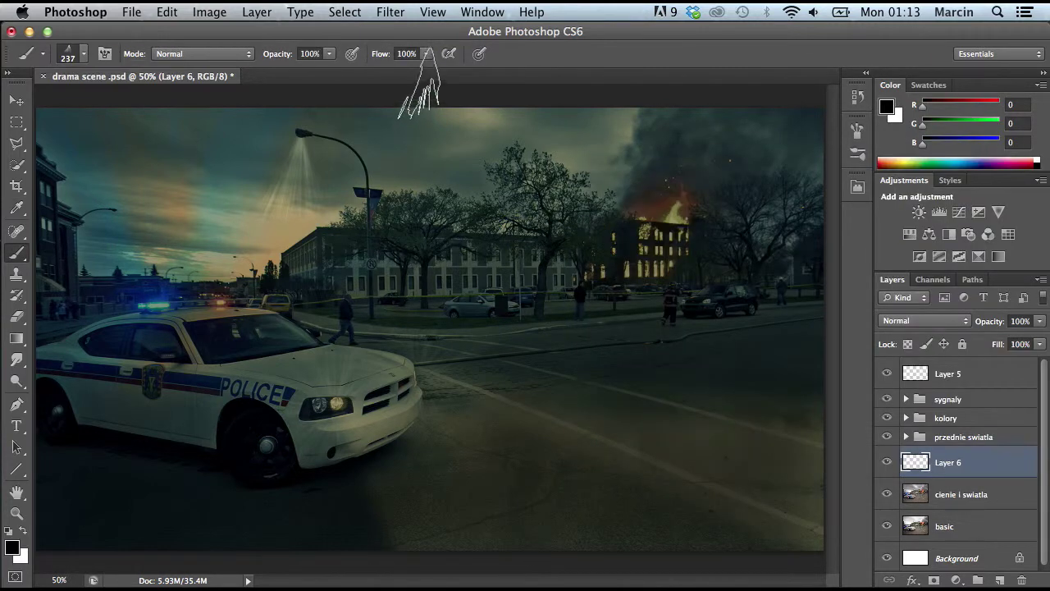
Step: Render Clouds across the whole of Layer 6
left_click(392, 13)
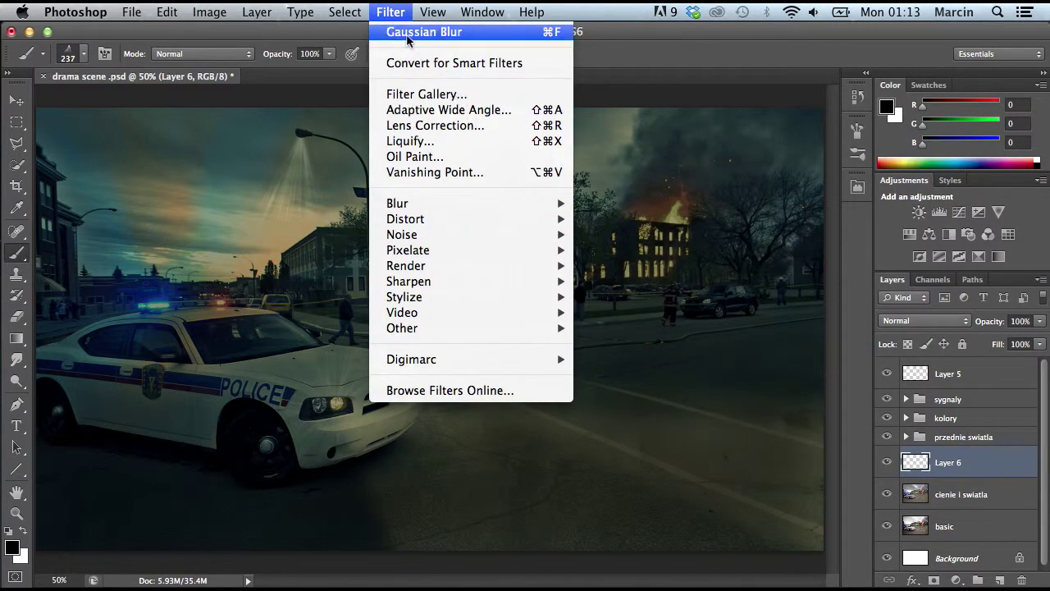
mouse_move(472, 267)
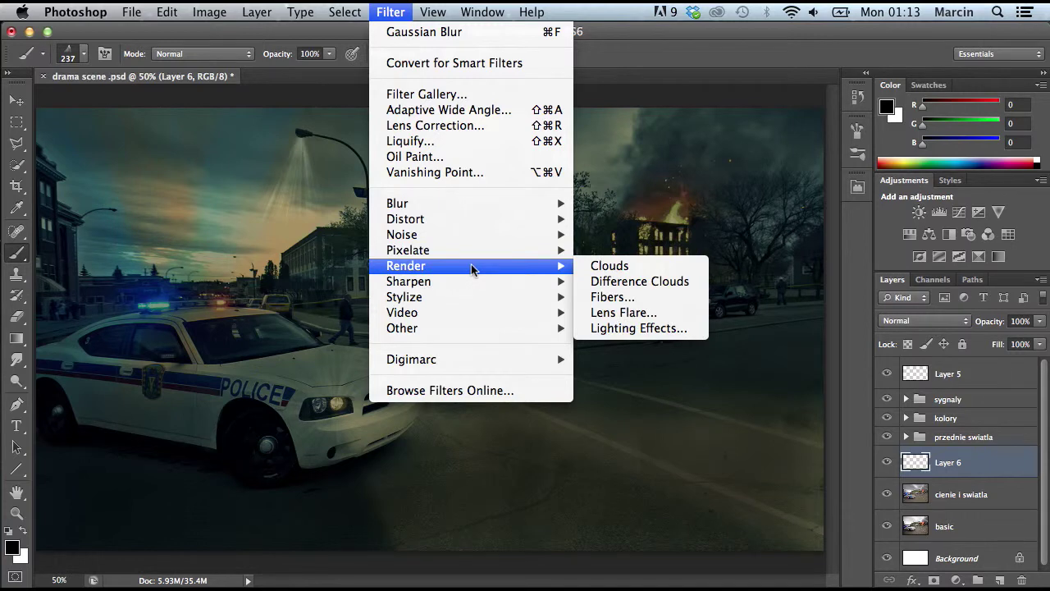
left_click(610, 265)
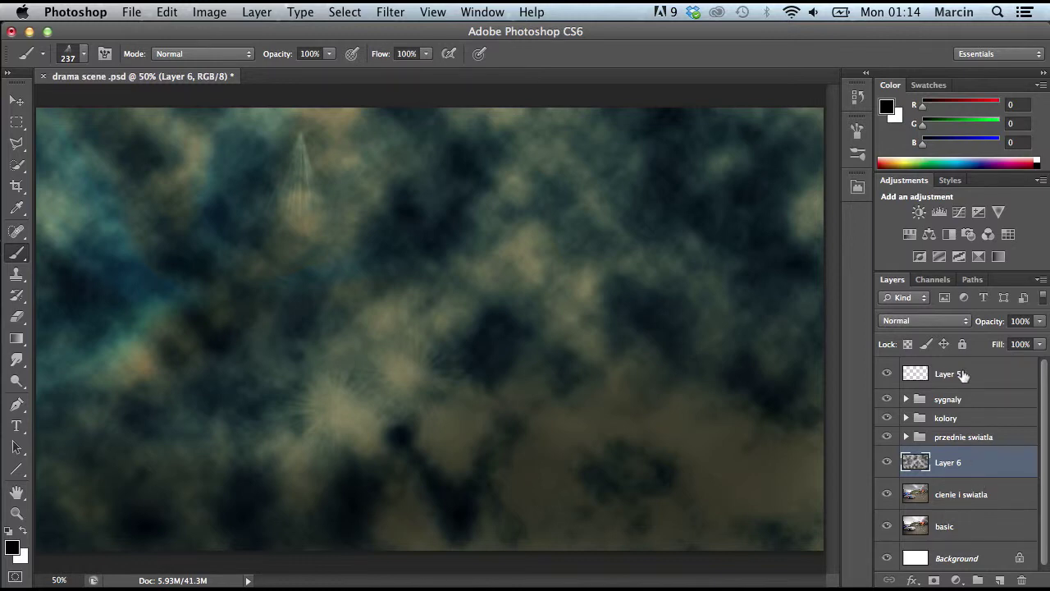
Step: Apply Fibers to Layer 6 with variance 64 and strength 1
left_click(389, 13)
mouse_move(480, 252)
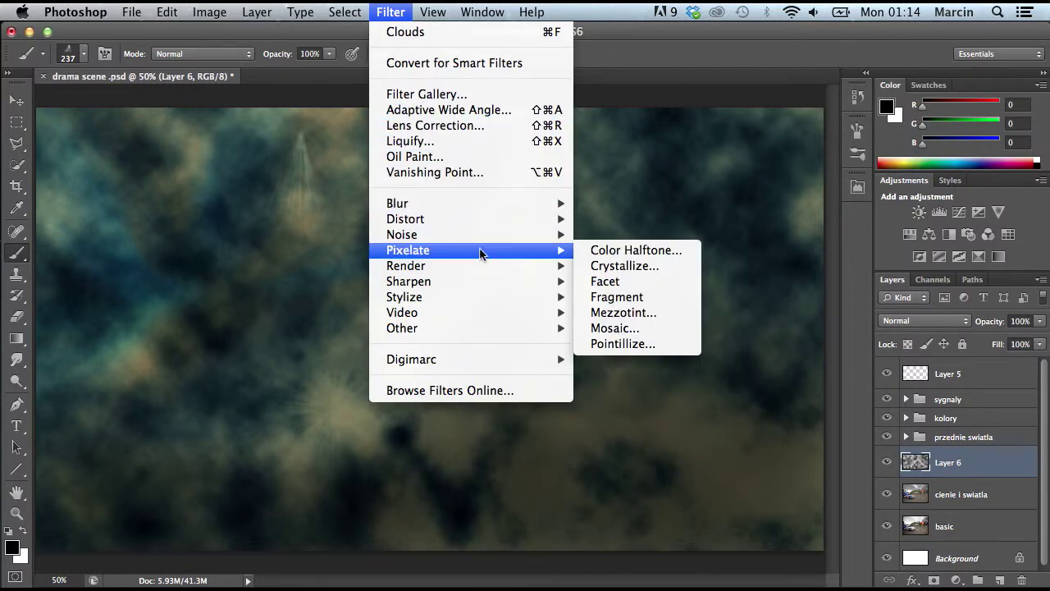
left_click(605, 296)
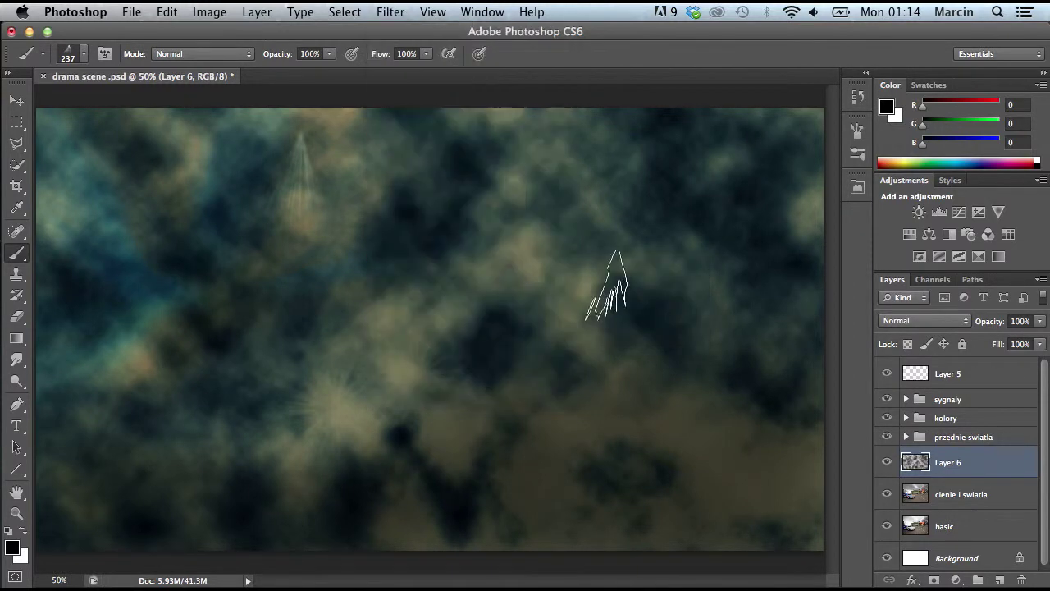
left_click_drag(412, 370, 645, 363)
left_click_drag(368, 410, 300, 406)
left_click(622, 130)
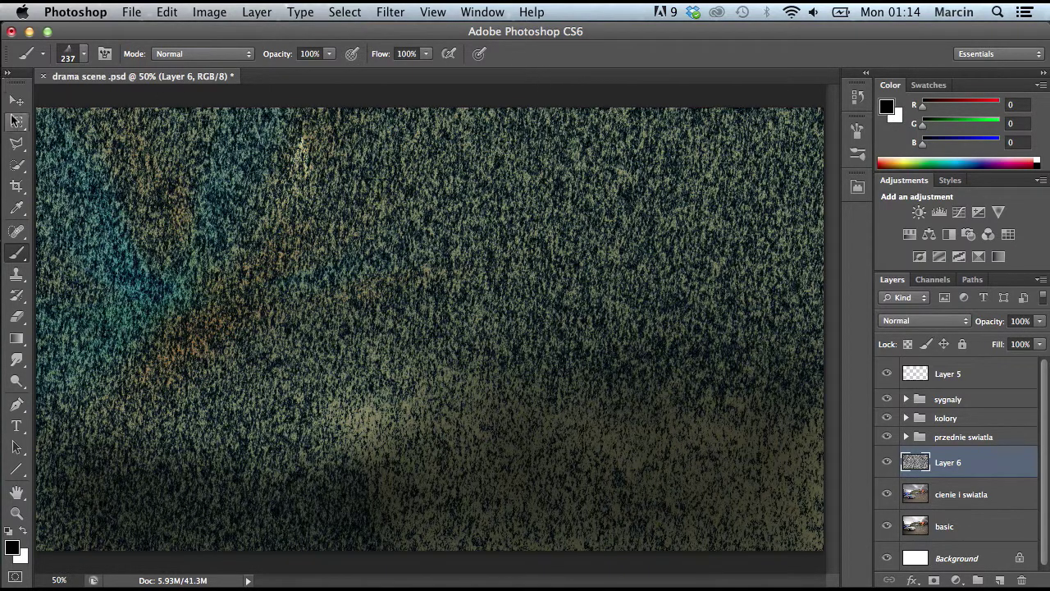
left_click(16, 122)
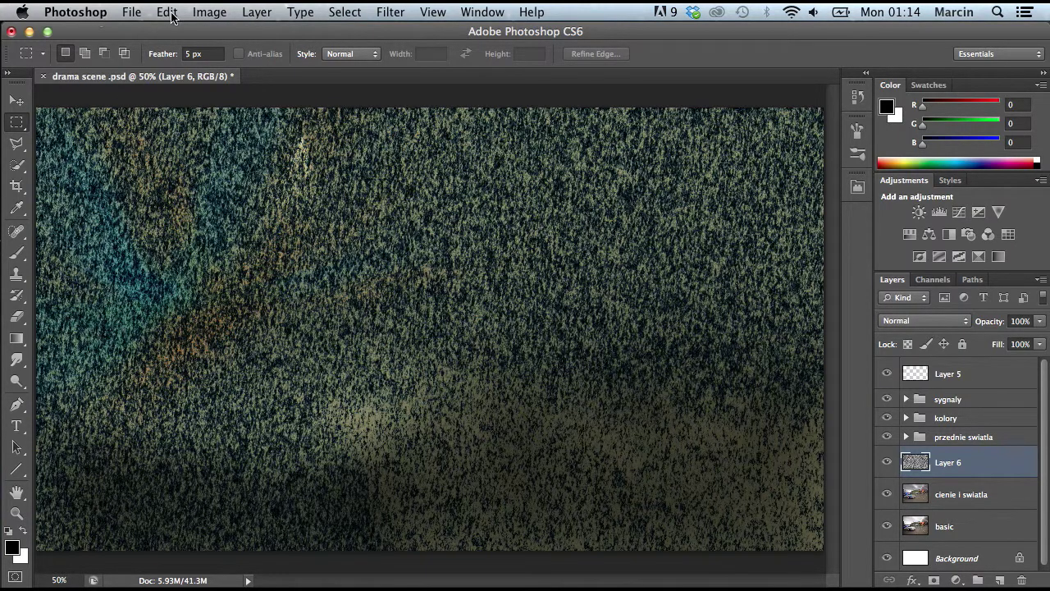
Step: Try darkening the fibre texture with Levels, cancel it, and bring up the Blur filters
left_click(209, 11)
mouse_move(229, 63)
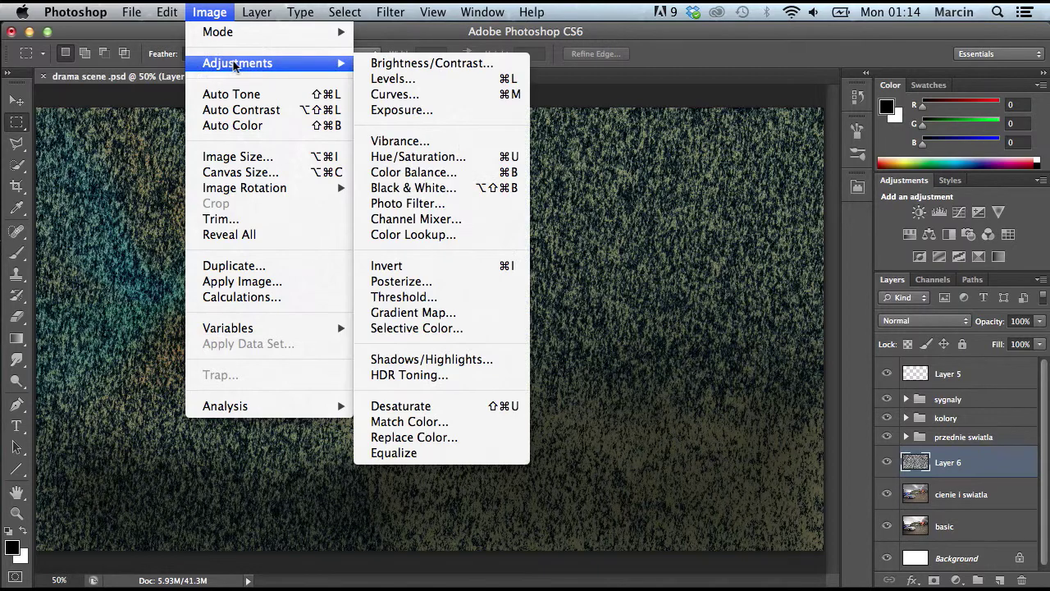
left_click(433, 80)
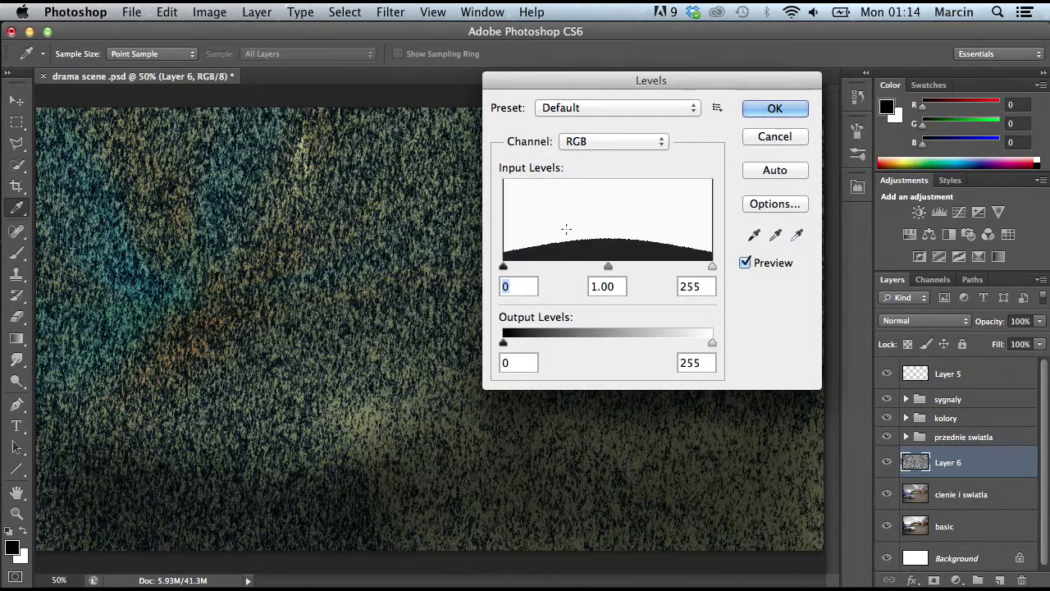
left_click_drag(505, 265, 660, 268)
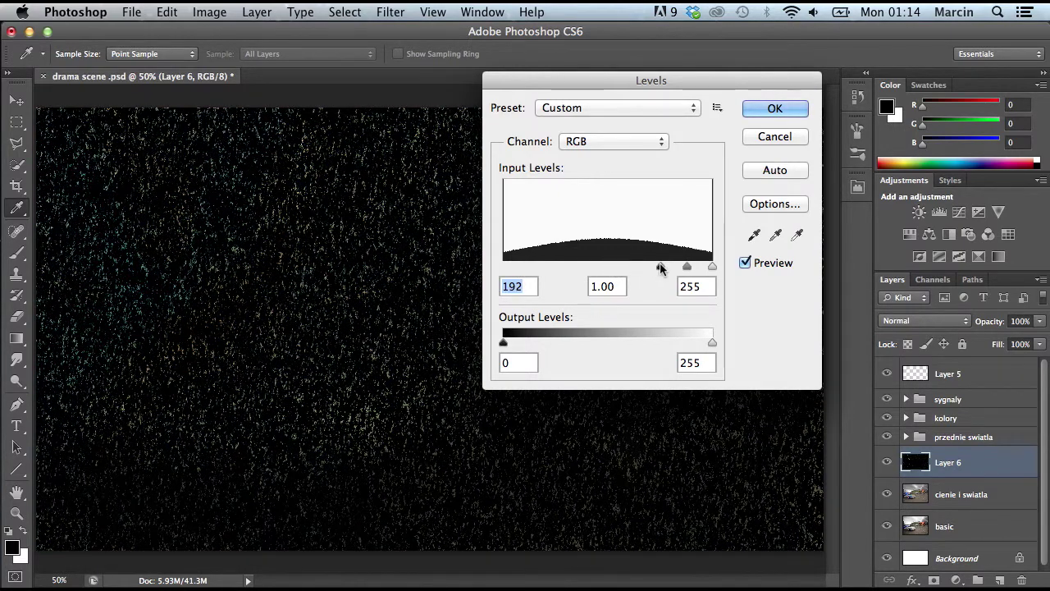
left_click(754, 142)
key("m")
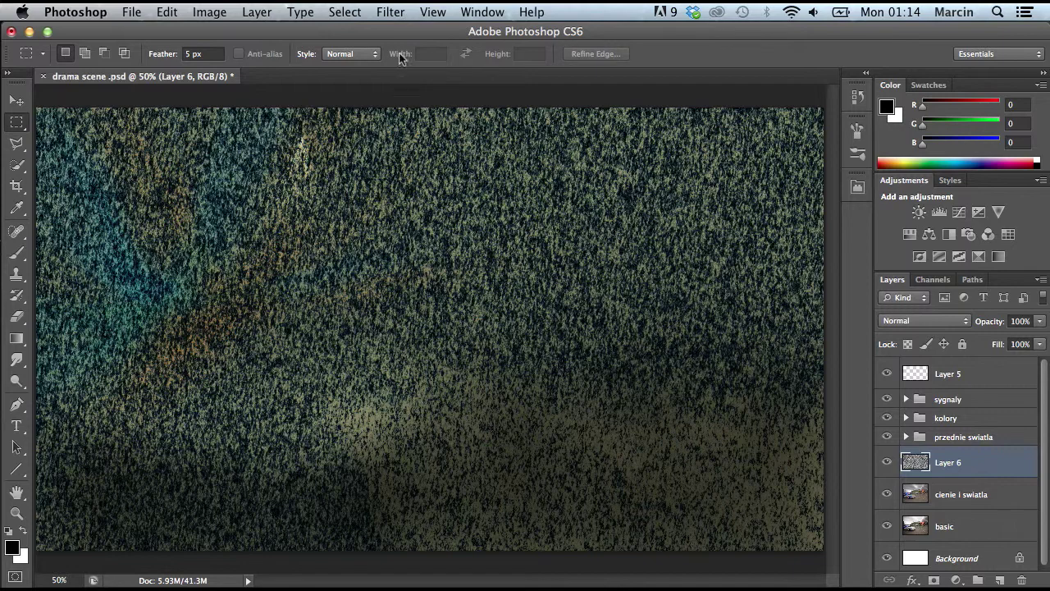
left_click(398, 13)
mouse_move(459, 202)
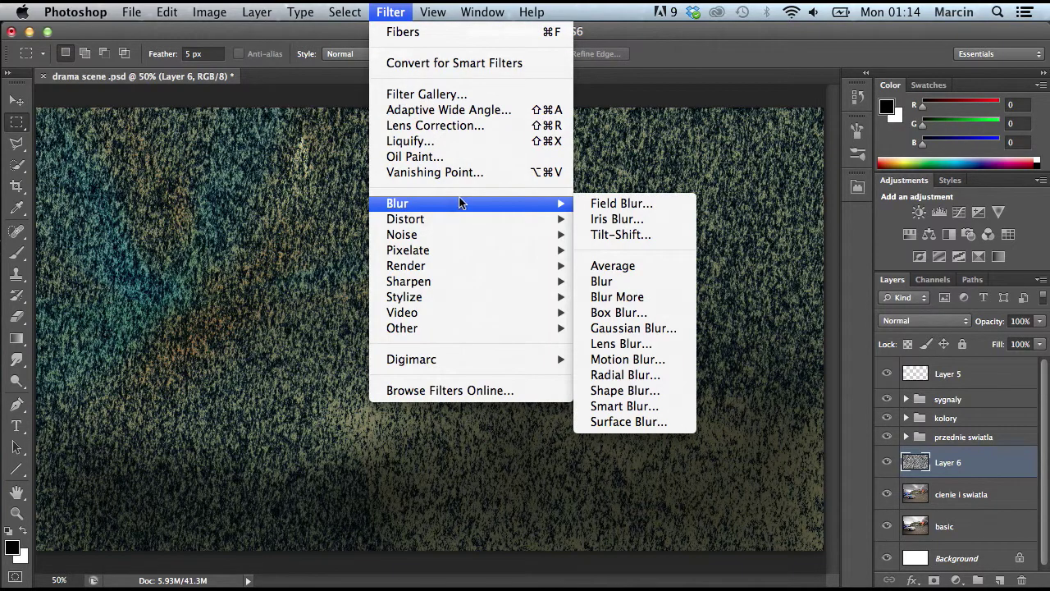
Step: Motion-blur Layer 6's fibres at 75° and 111 pixels, then bring up Image Adjustments
left_click(621, 358)
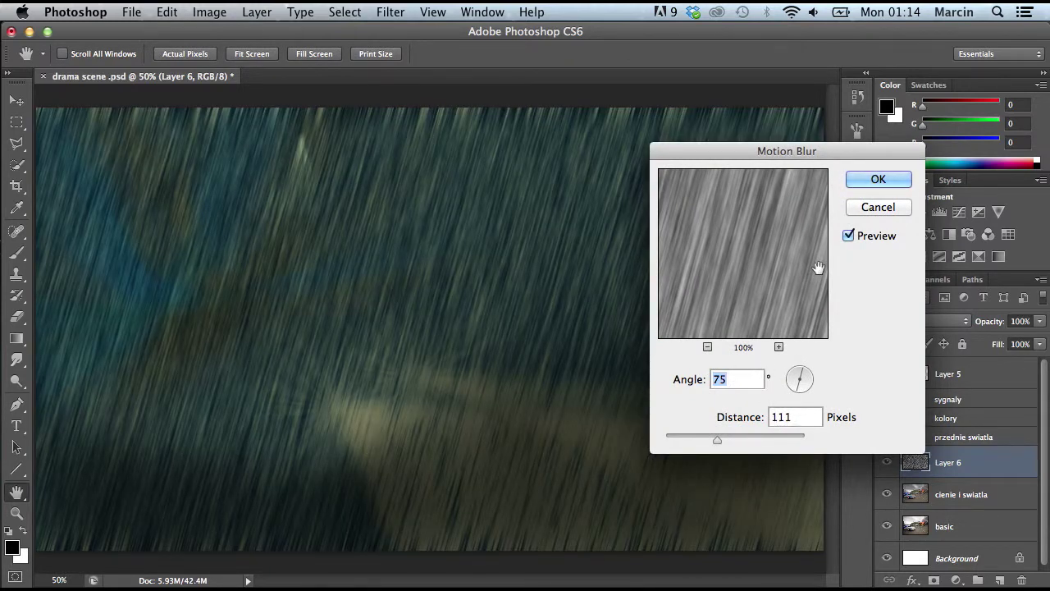
left_click(868, 179)
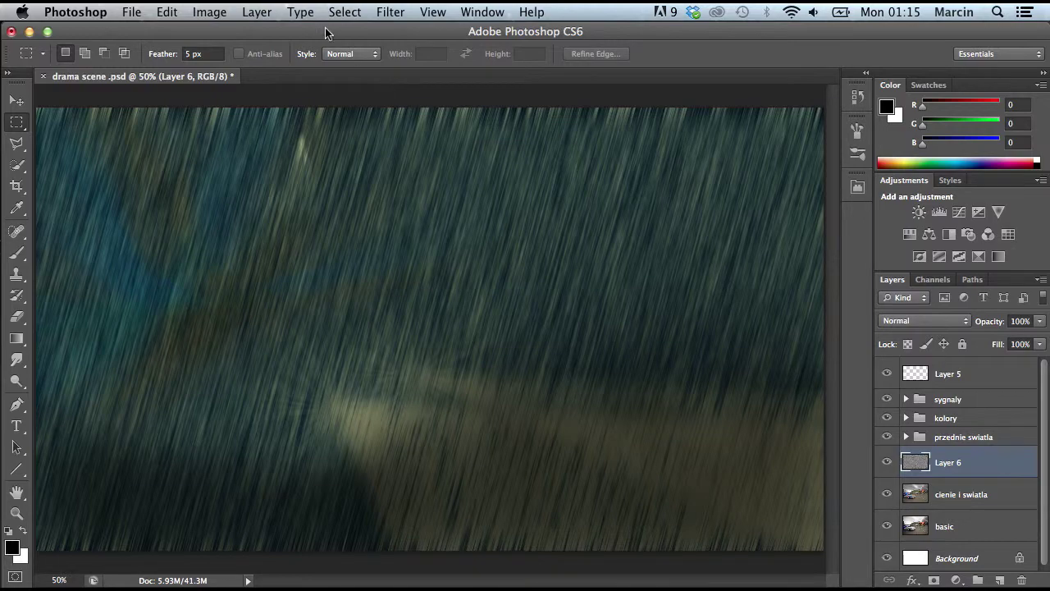
left_click(210, 13)
mouse_move(237, 64)
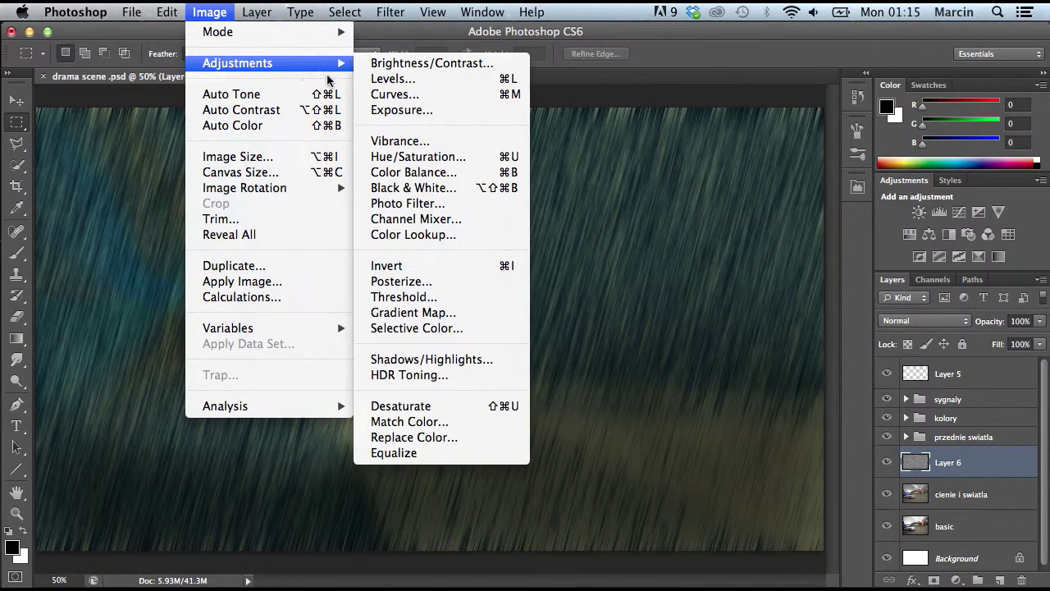
left_click(398, 85)
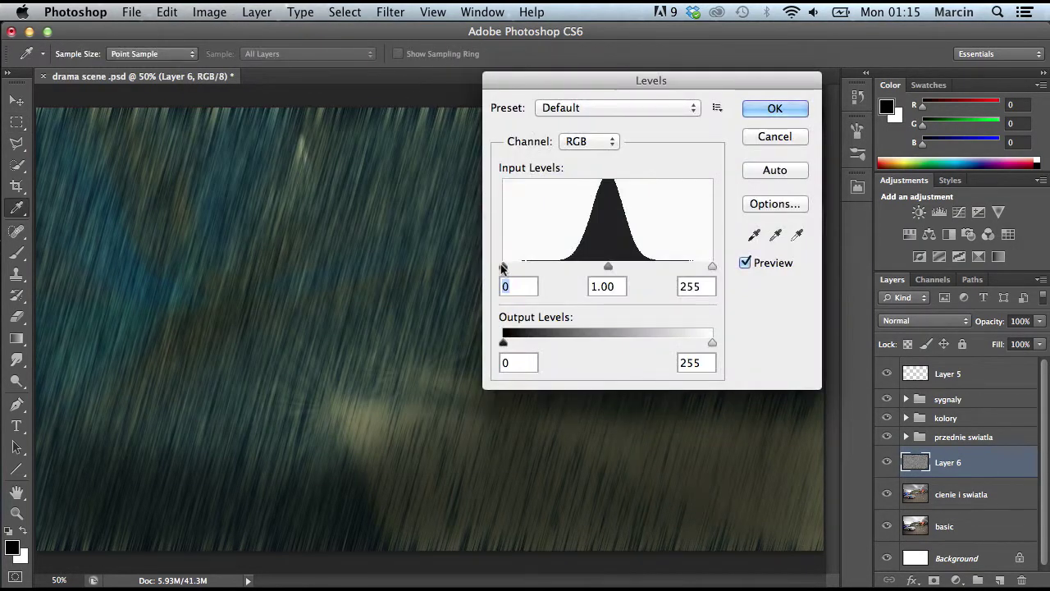
left_click_drag(503, 267, 600, 267)
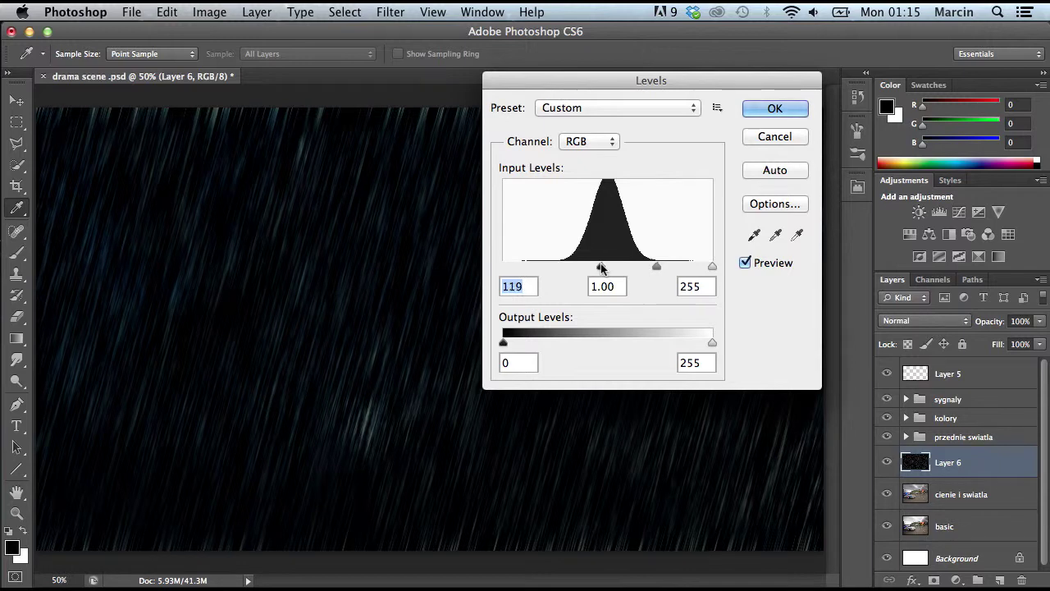
left_click(778, 108)
left_click(934, 322)
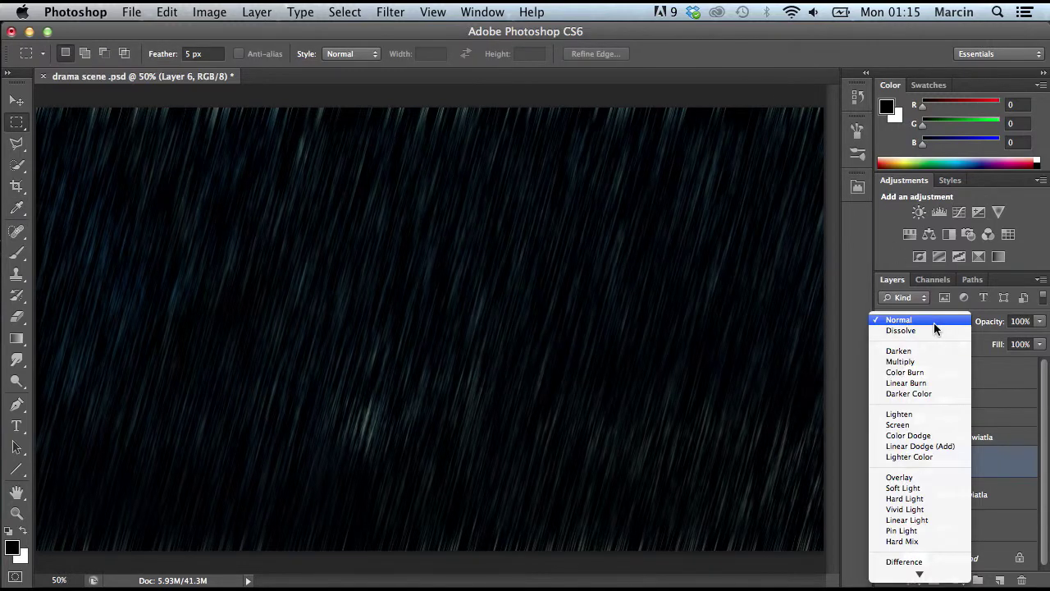
left_click(921, 425)
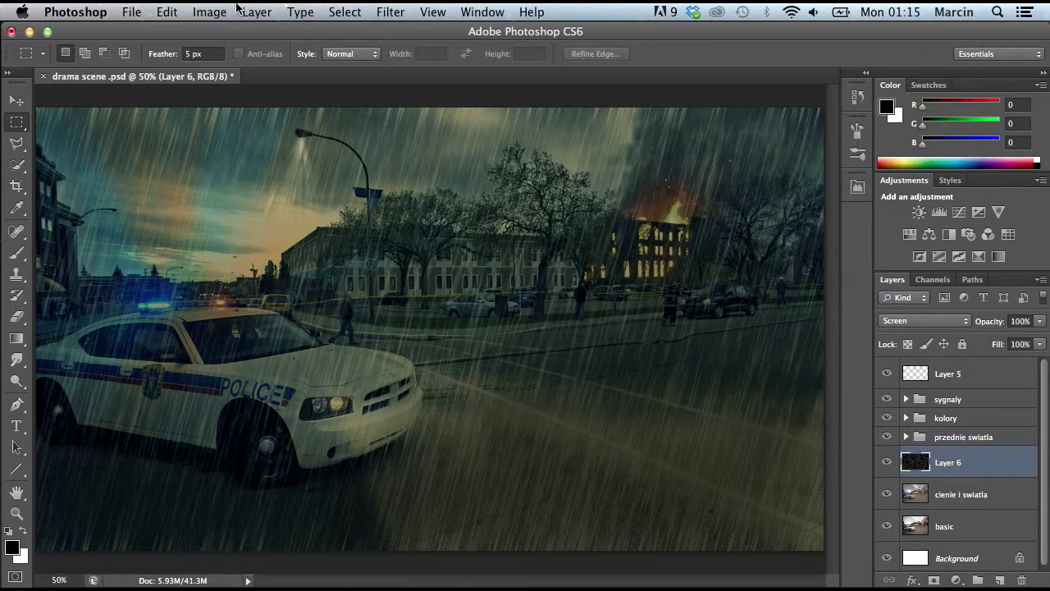
left_click(168, 12)
left_click(184, 62)
left_click(168, 12)
left_click(184, 63)
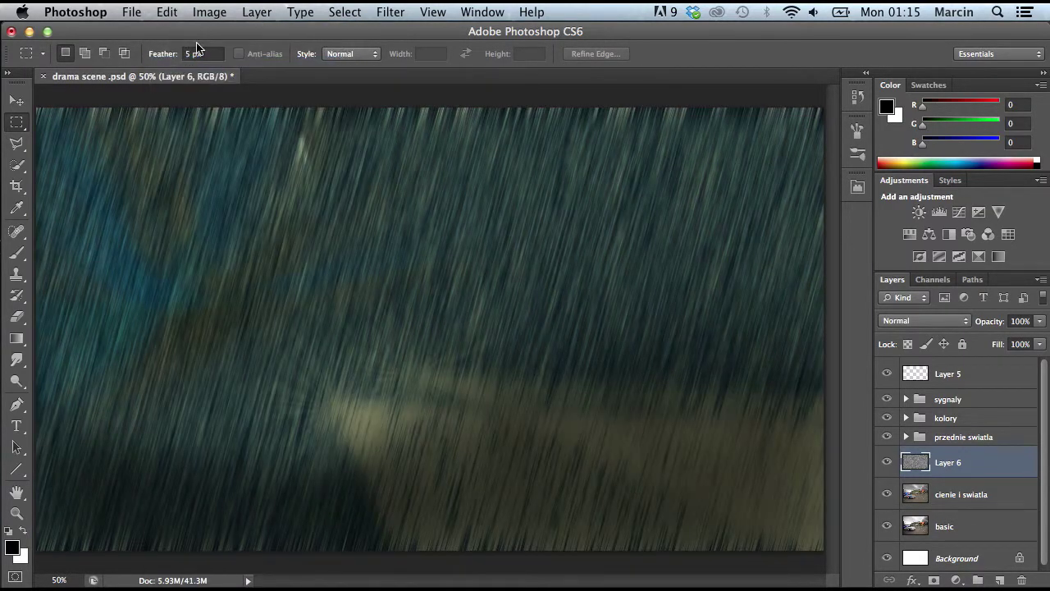
left_click(209, 12)
mouse_move(269, 62)
left_click(168, 12)
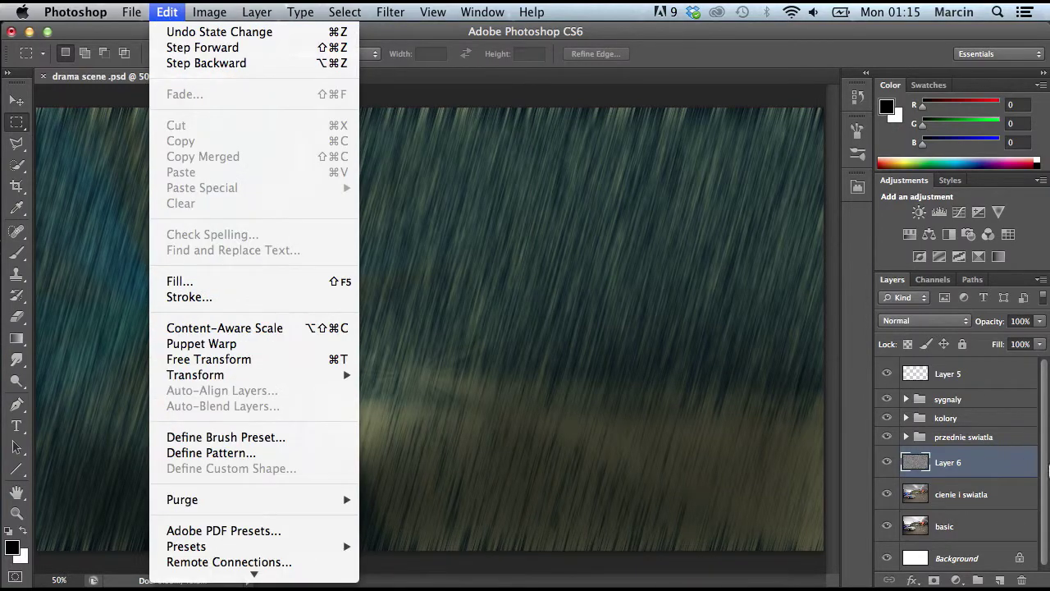
left_click(972, 469)
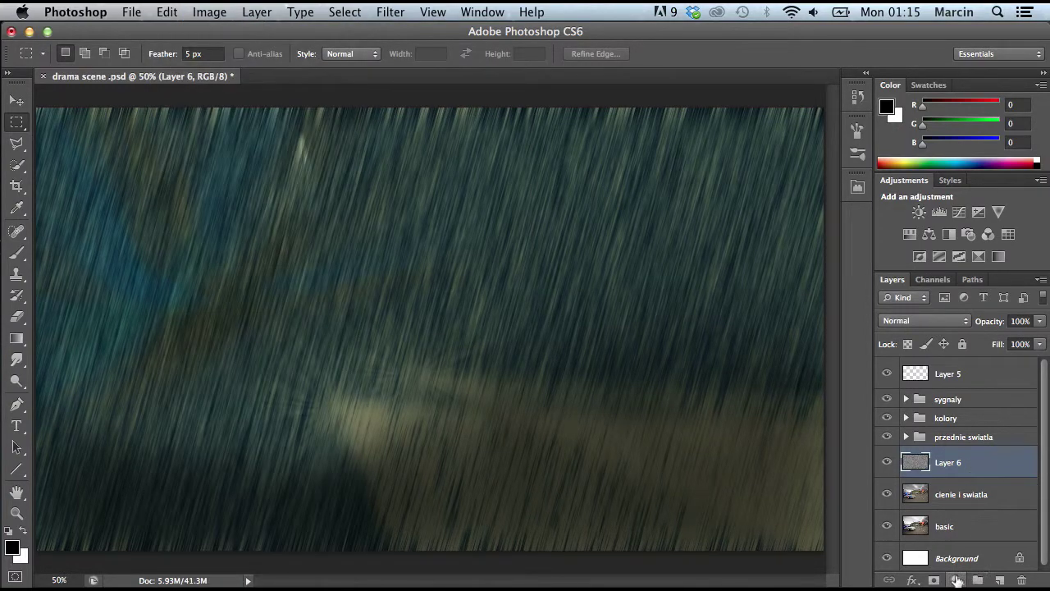
Step: Add a Levels adjustment clipped to Layer 6 and raise its black input to darken the rain
left_click(955, 579)
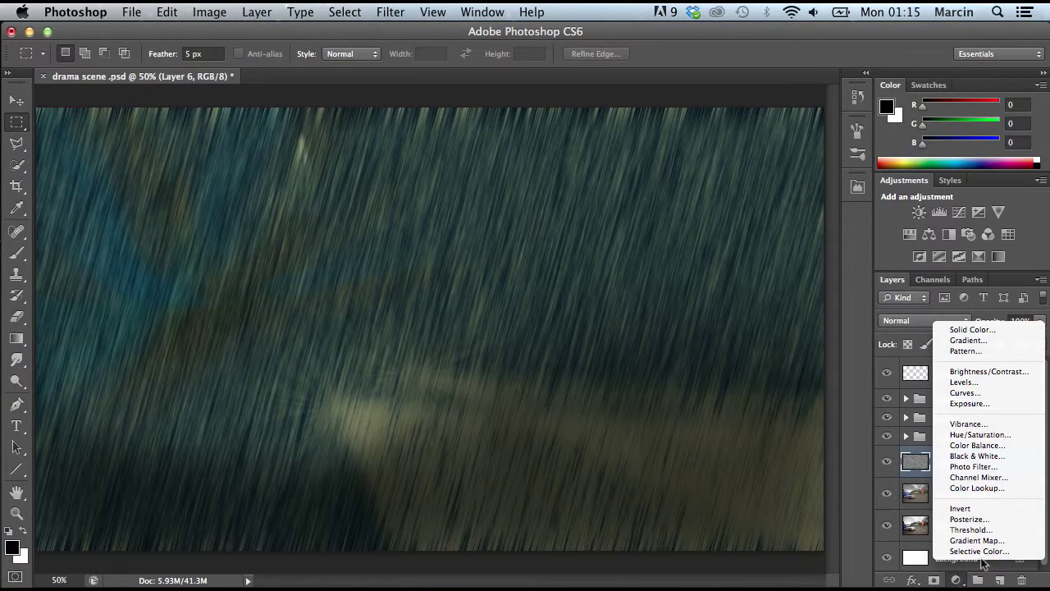
left_click(976, 382)
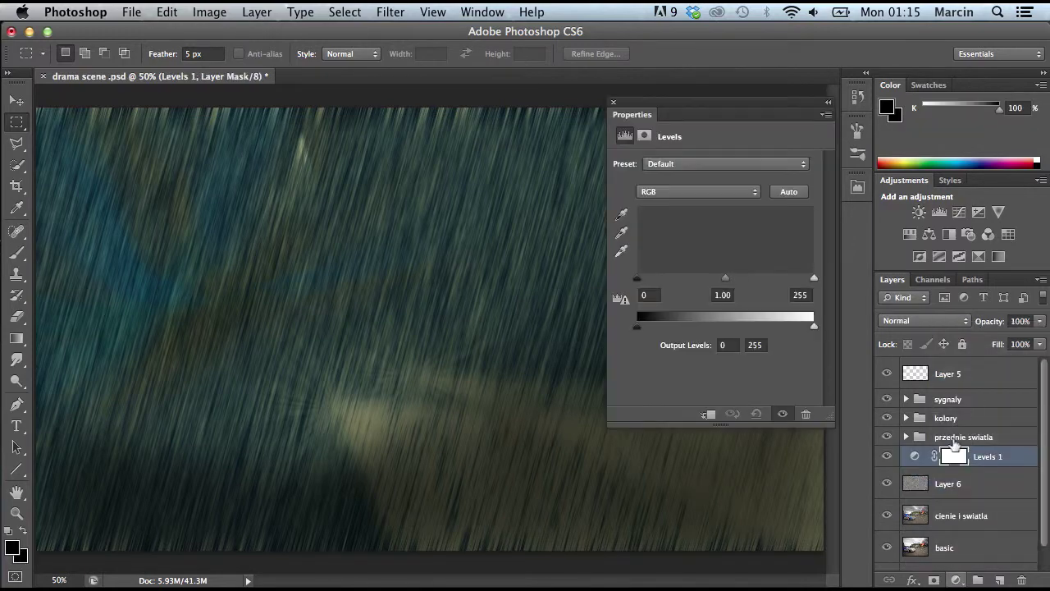
right_click(987, 456)
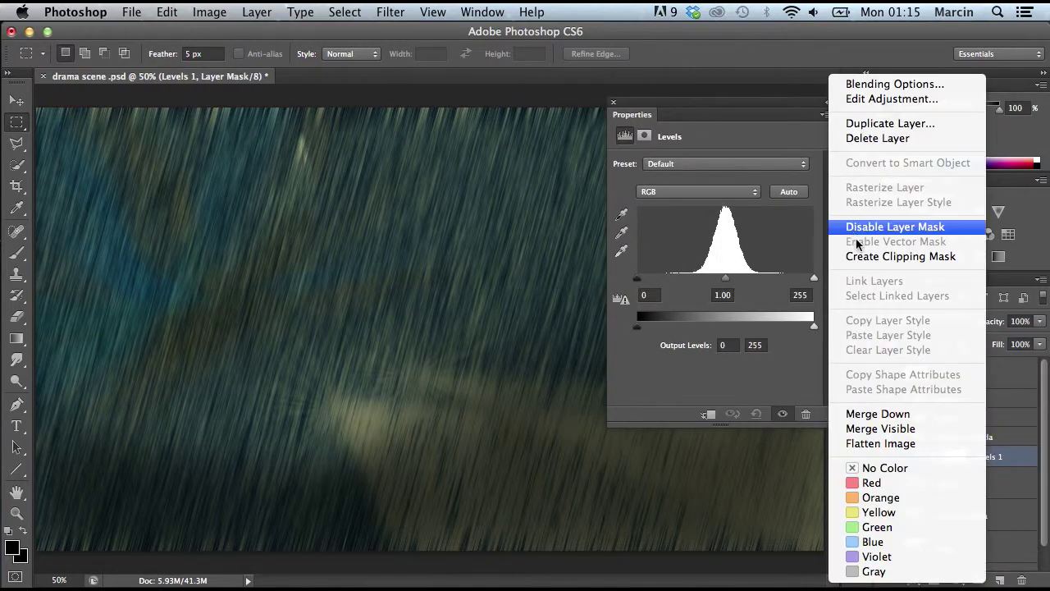
left_click(890, 256)
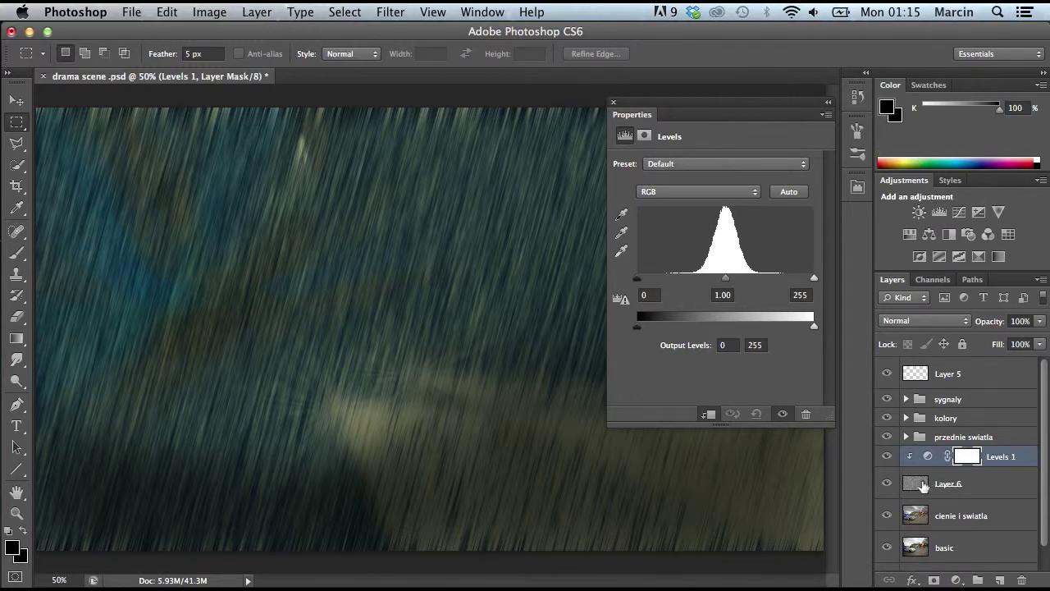
left_click(919, 484)
left_click(968, 457)
left_click(625, 136)
left_click_drag(638, 286, 730, 281)
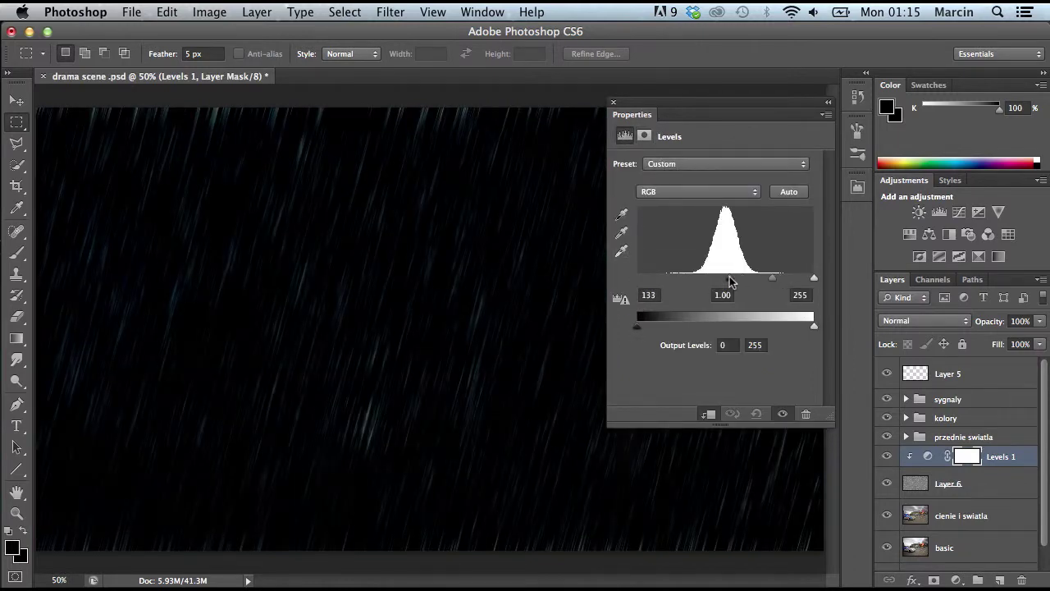
Step: Set Layer 6's blend mode to Screen and target the Levels 1 mask
left_click(895, 325)
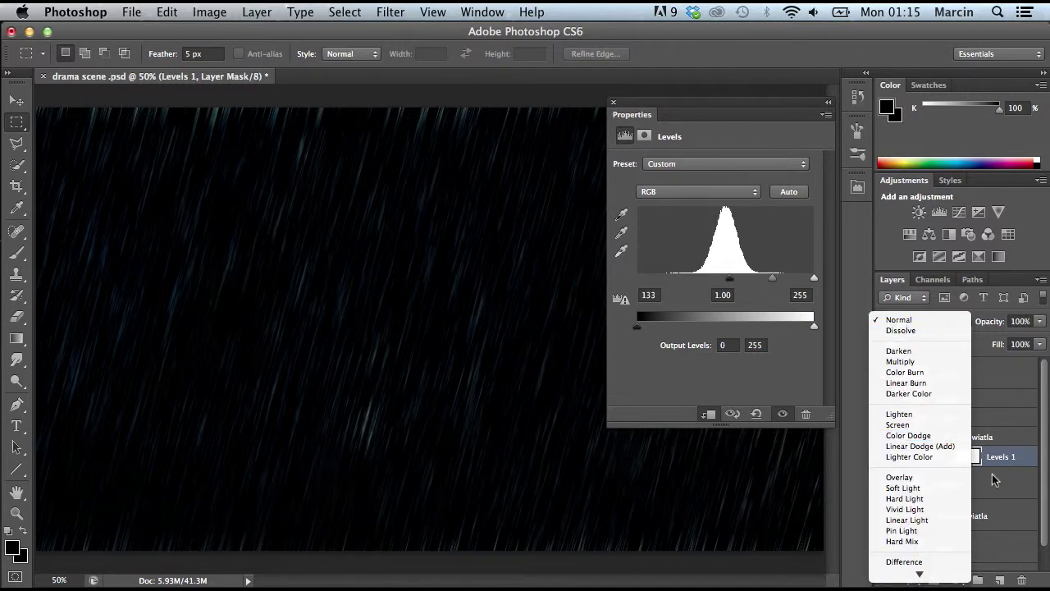
left_click(994, 480)
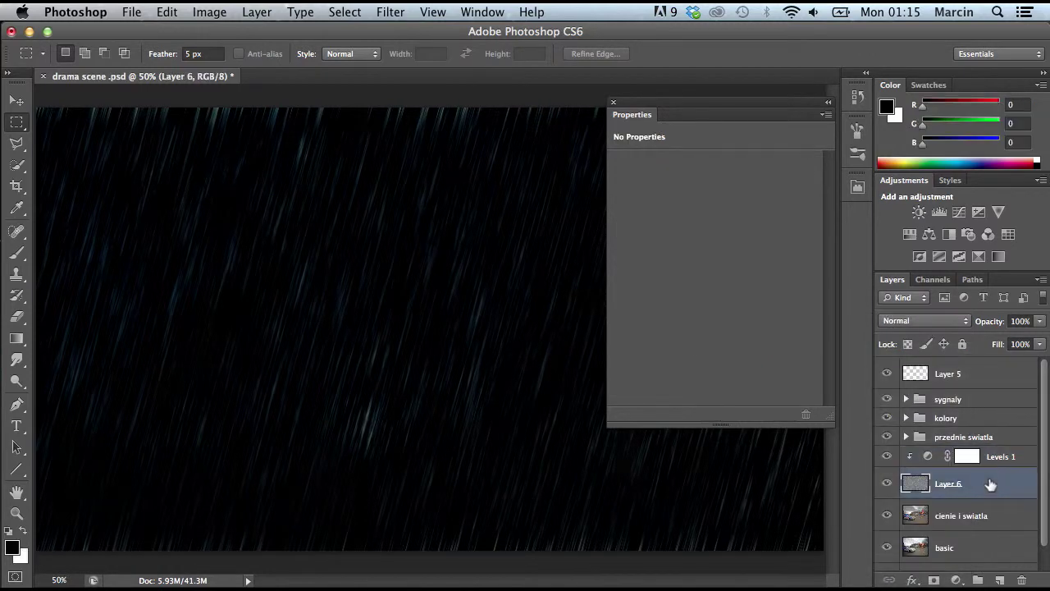
left_click(935, 322)
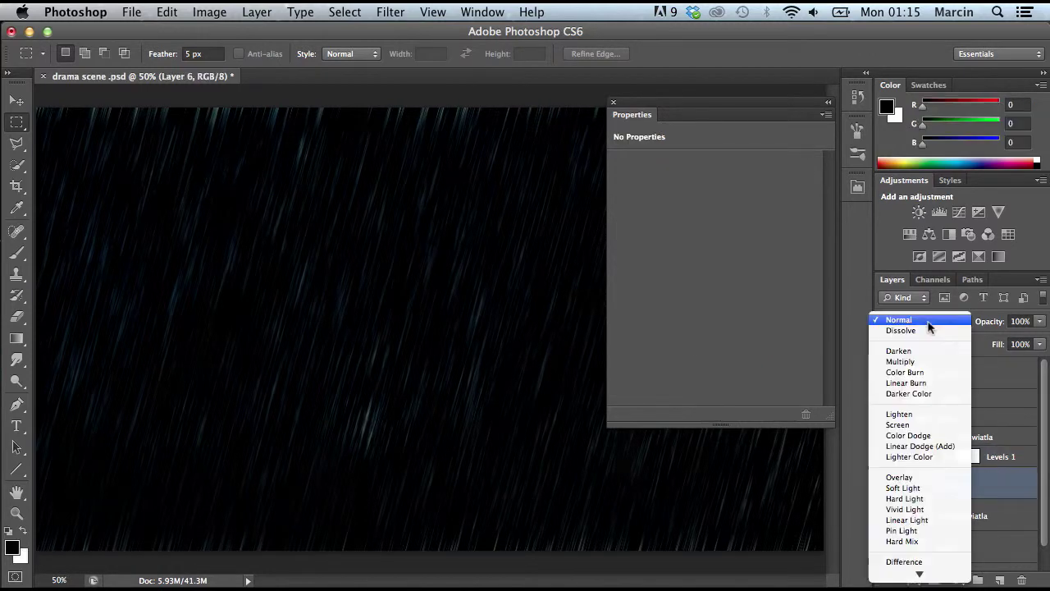
left_click(915, 424)
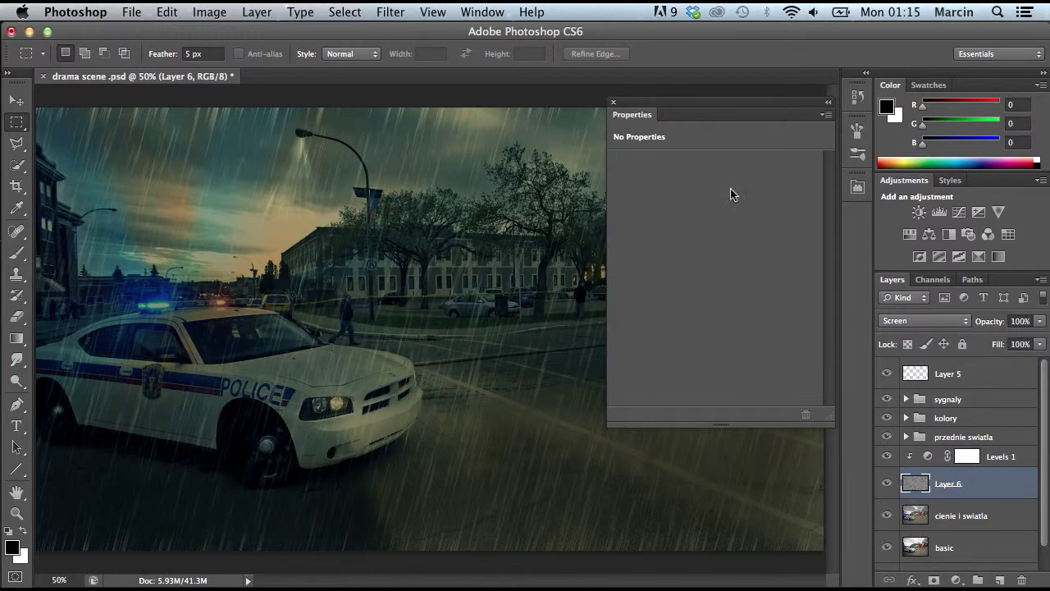
left_click(976, 457)
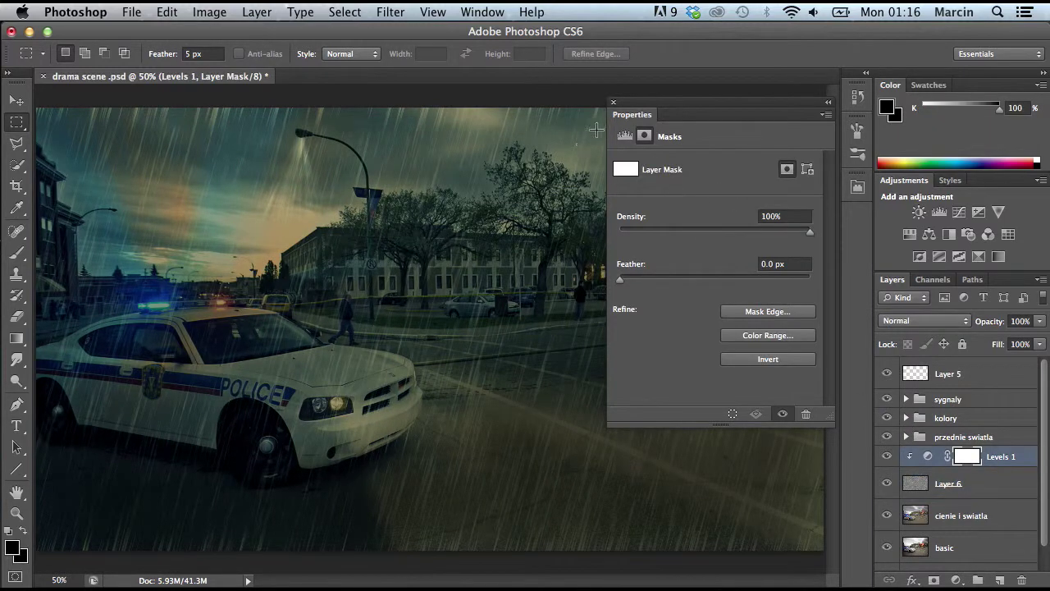
Step: Raise the Levels 1 black input to thin the rain, keeping Levels 1 at 100% opacity
left_click(624, 136)
left_click_drag(725, 281, 738, 284)
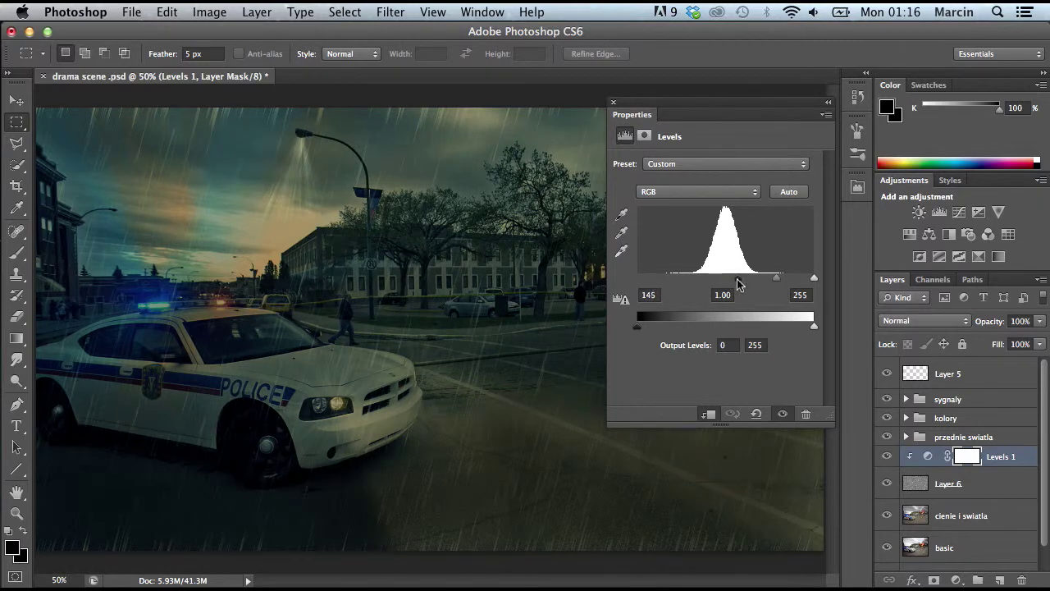
mouse_move(737, 284)
left_mouse_down()
mouse_move(782, 283)
mouse_move(737, 278)
left_mouse_up()
left_click(1019, 322)
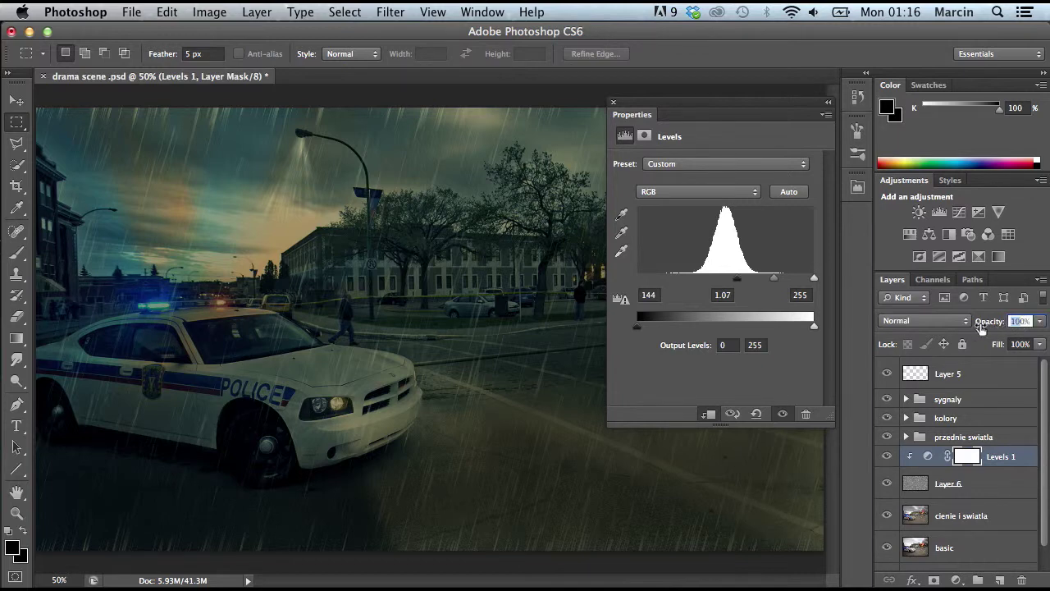
left_click_drag(981, 326, 948, 327)
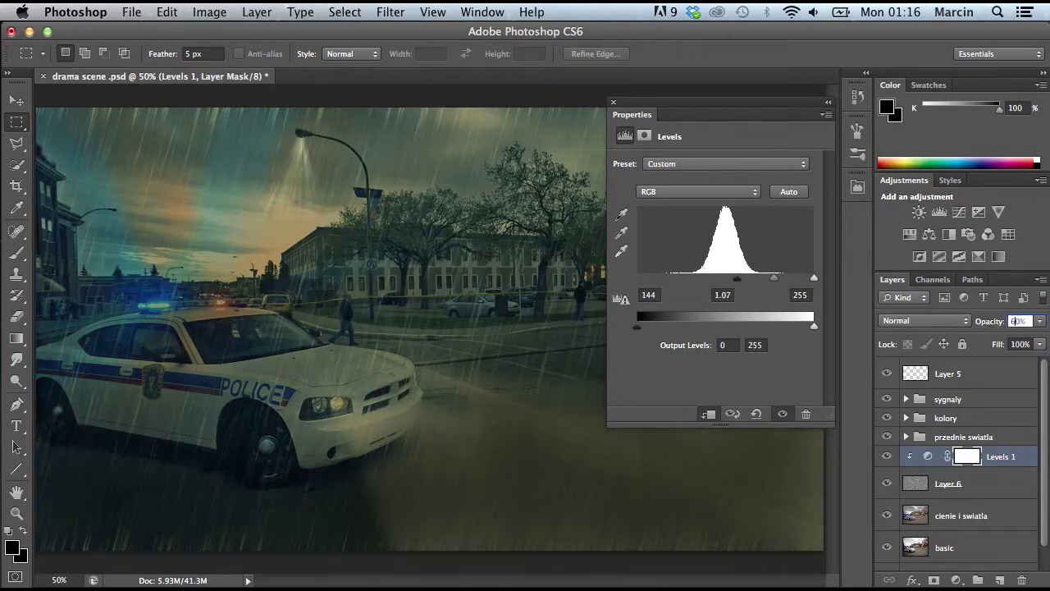
type("100")
key("Return")
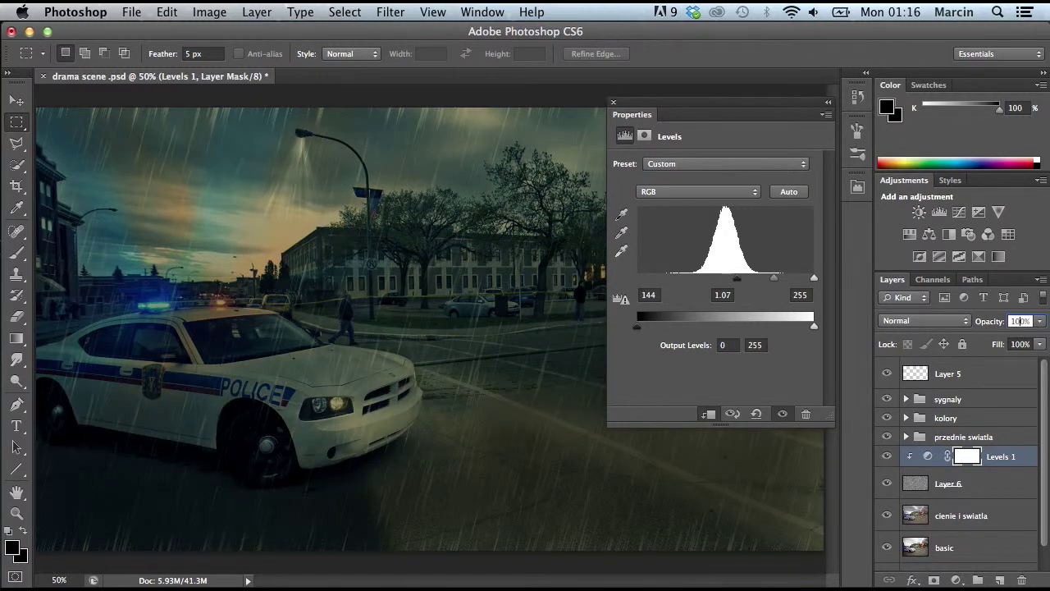
Step: Set Layer 6 to 60% opacity and move Levels 1 up below Layer 5
left_click(977, 482)
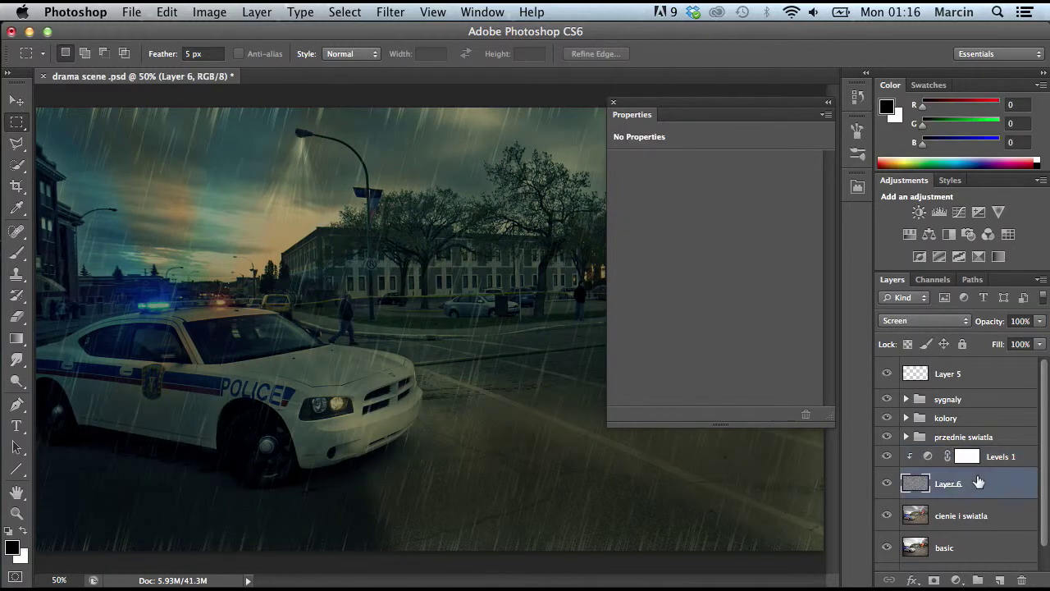
left_click(1009, 321)
type("60")
key("Return")
left_click(614, 103)
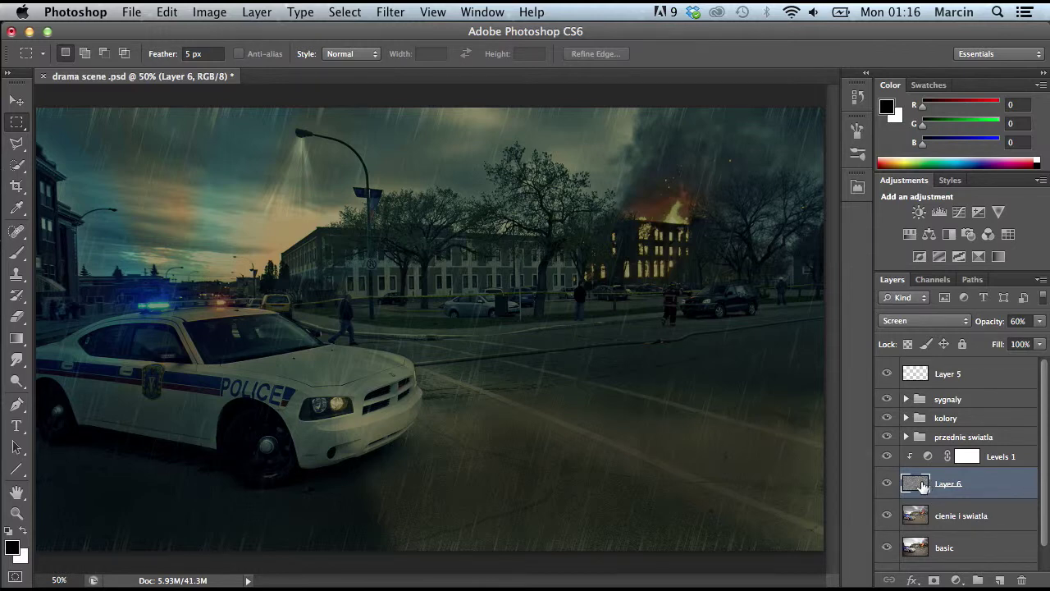
left_click_drag(995, 461, 986, 390)
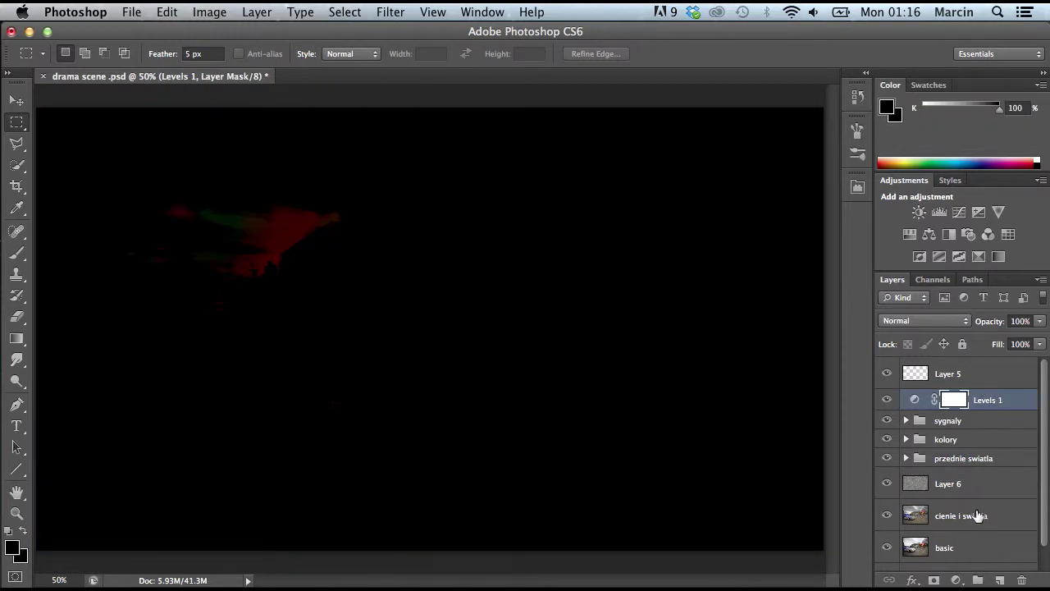
Step: Move Layer 6 beneath Levels 1 and clip Levels 1 to the rain layer
left_click_drag(986, 484, 992, 418)
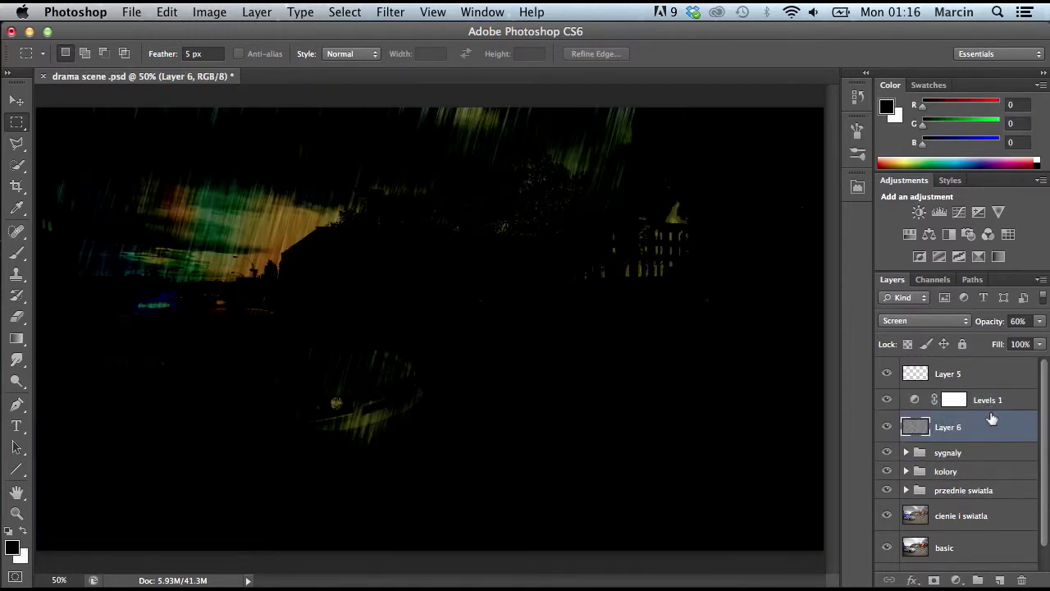
left_click(974, 400)
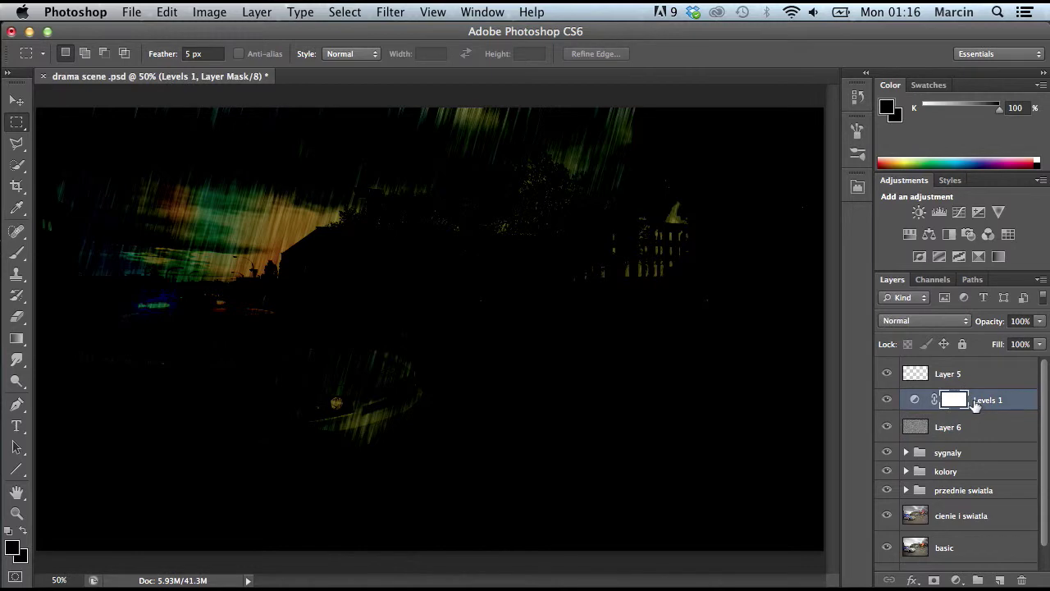
right_click(974, 404)
left_click(881, 260)
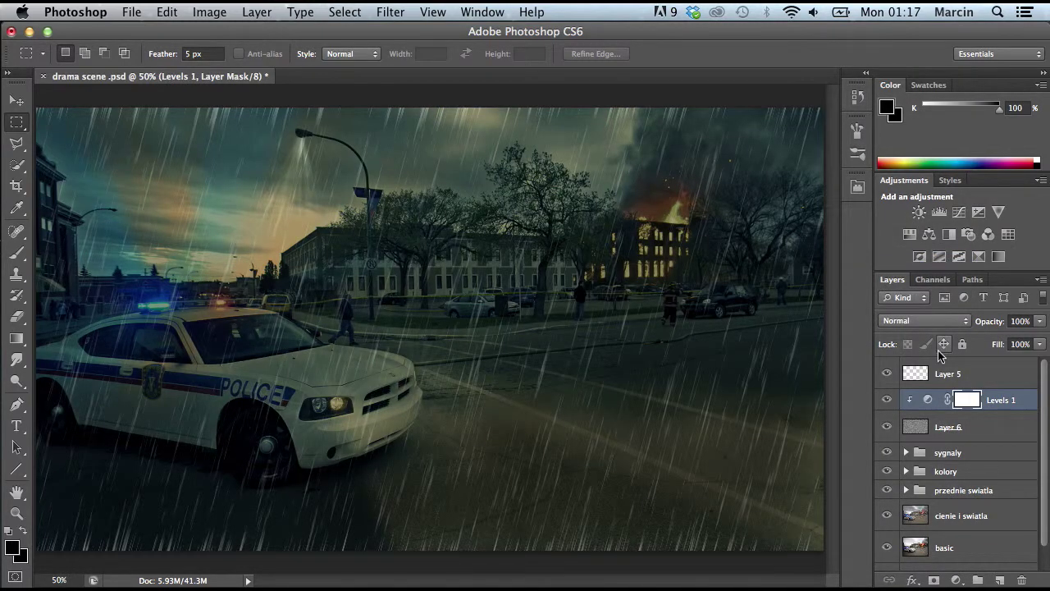
Step: Set the rain layer's opacity to 40%
left_click(929, 426)
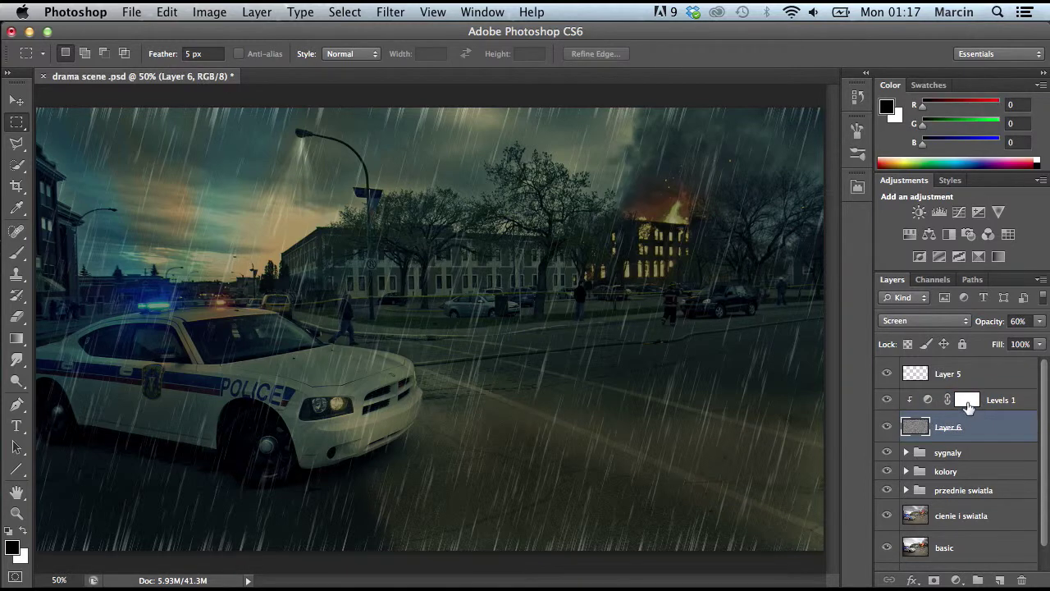
left_click(1017, 321)
type("30")
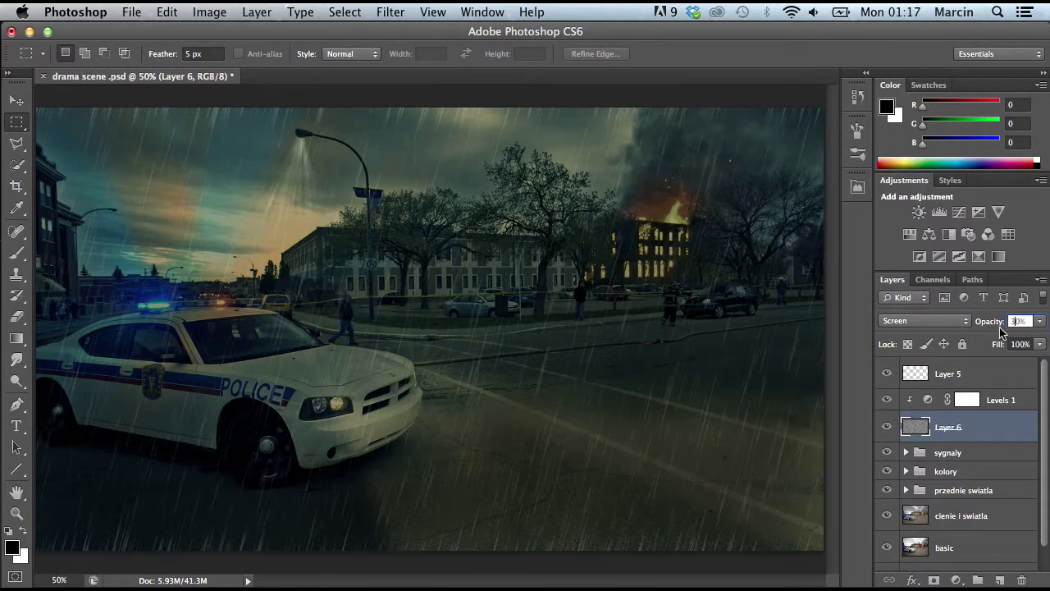
type("20")
key("Return")
left_click(1019, 321)
type("40")
key("Return")
Step: Set the Levels 1 black input to 149, then move both layers below przednie swiatla
left_click(965, 402)
double_click(965, 402)
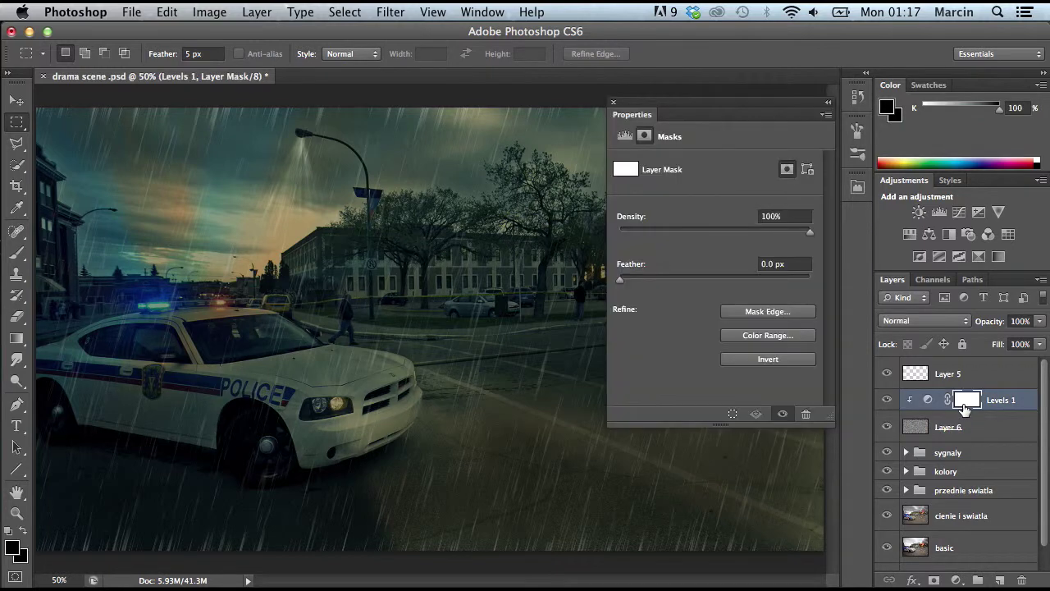
left_click(625, 136)
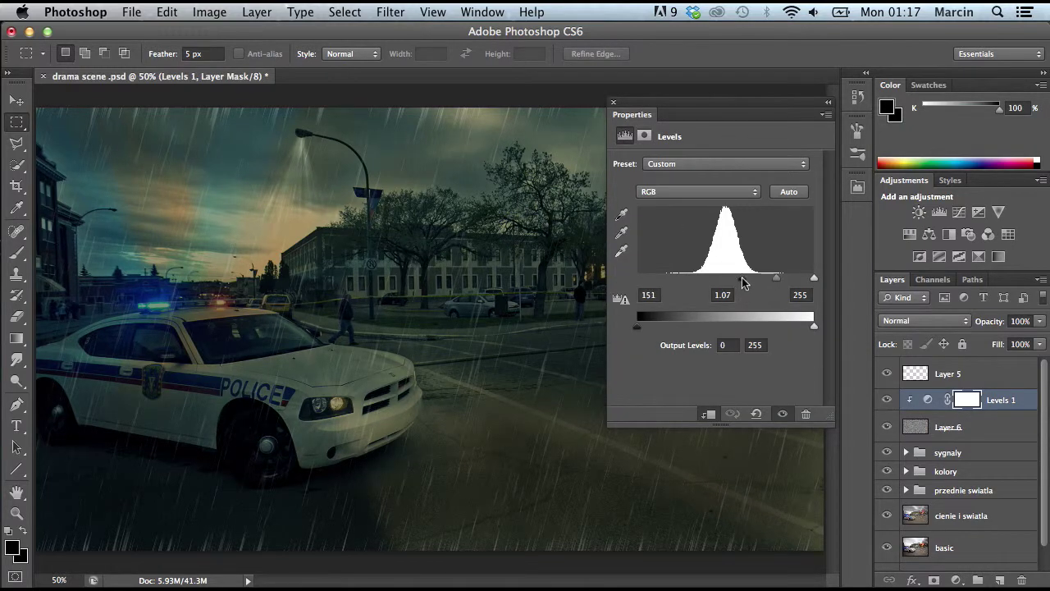
left_click_drag(742, 279, 745, 280)
left_click_drag(747, 279, 740, 280)
left_click(612, 102)
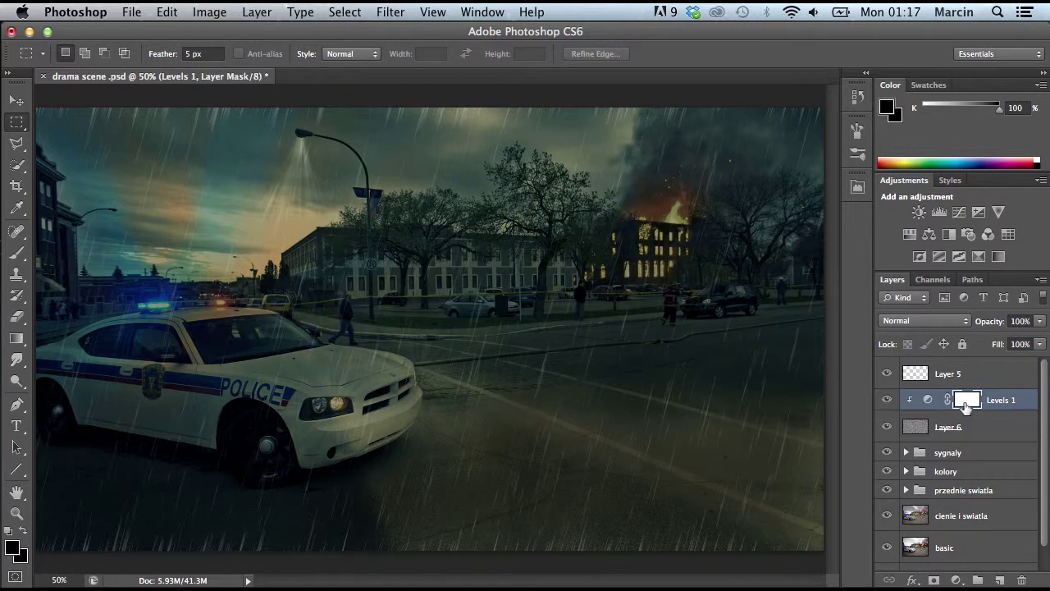
left_click_drag(974, 426, 993, 504)
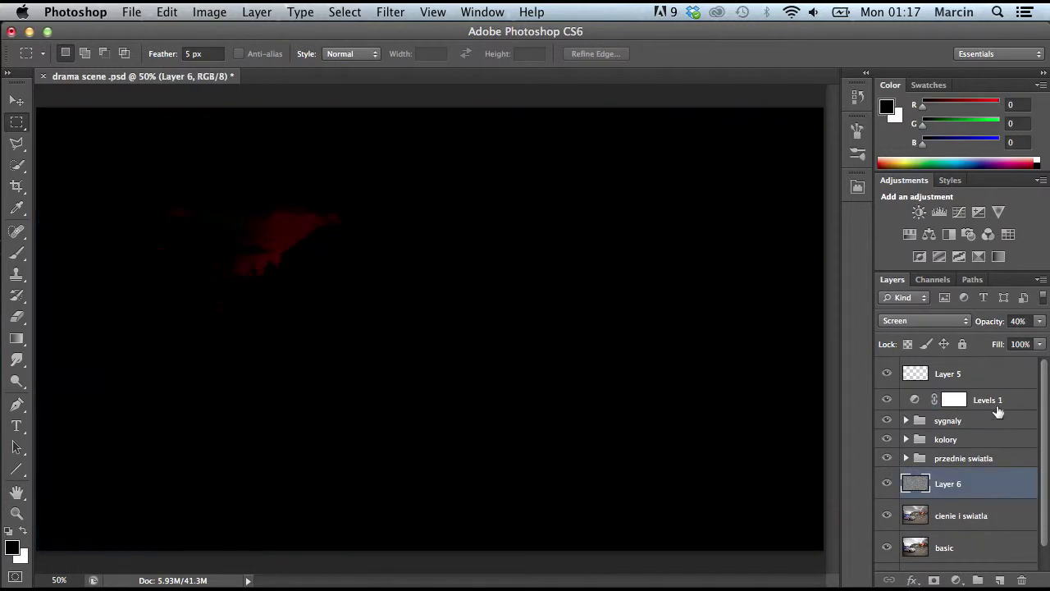
left_click_drag(995, 402, 994, 473)
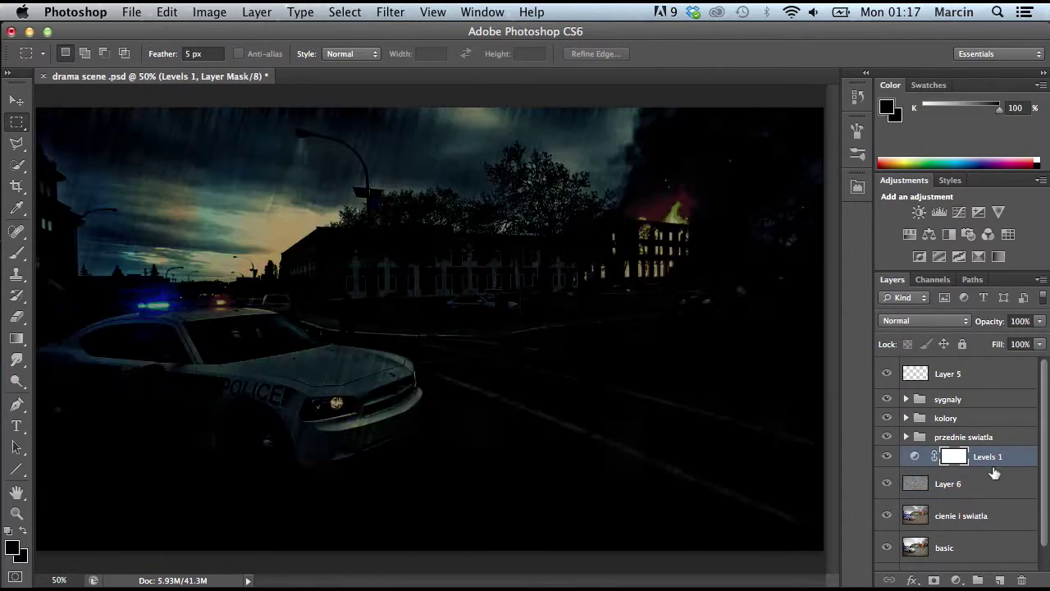
Step: Clip Levels 1 onto the rain layer and lower its black input to 142
right_click(975, 471)
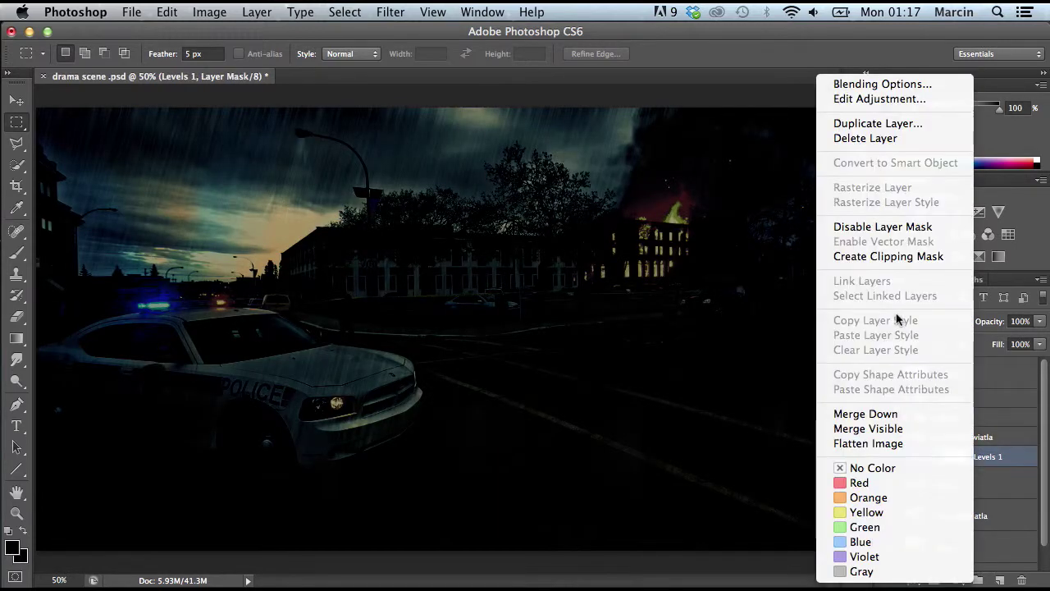
left_click(884, 256)
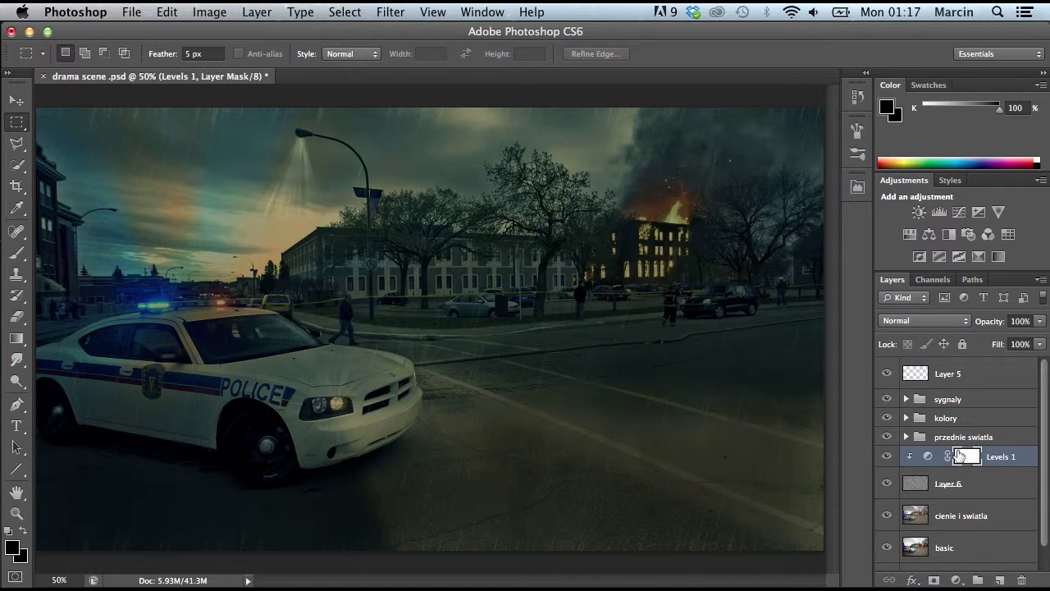
double_click(959, 456)
left_click(625, 136)
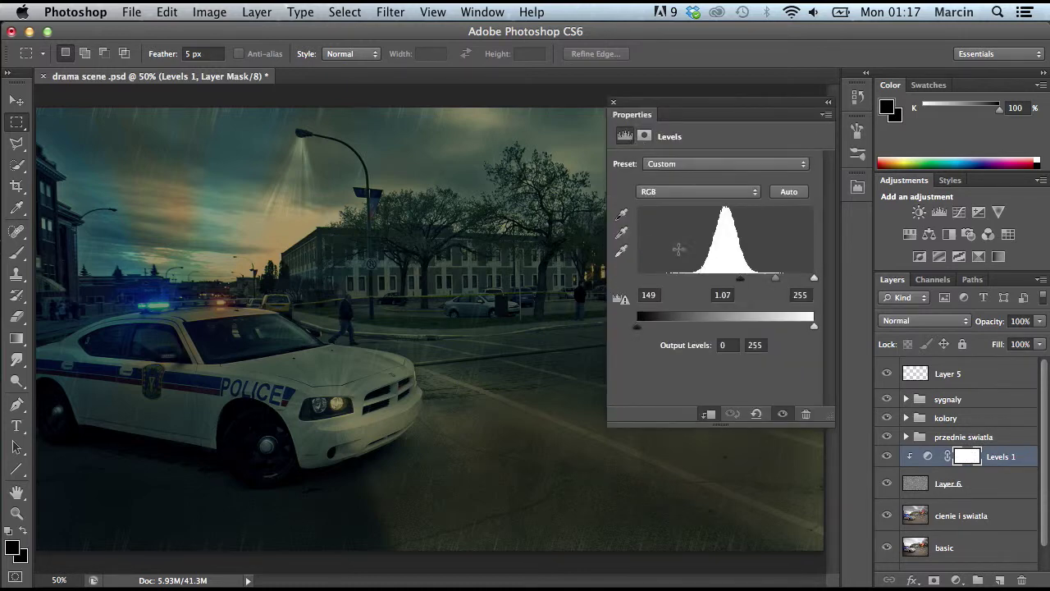
mouse_move(744, 284)
left_mouse_down()
mouse_move(731, 284)
mouse_move(742, 285)
left_mouse_up()
left_click(613, 104)
Step: Raise the rain layer's opacity to 65%
left_click(975, 481)
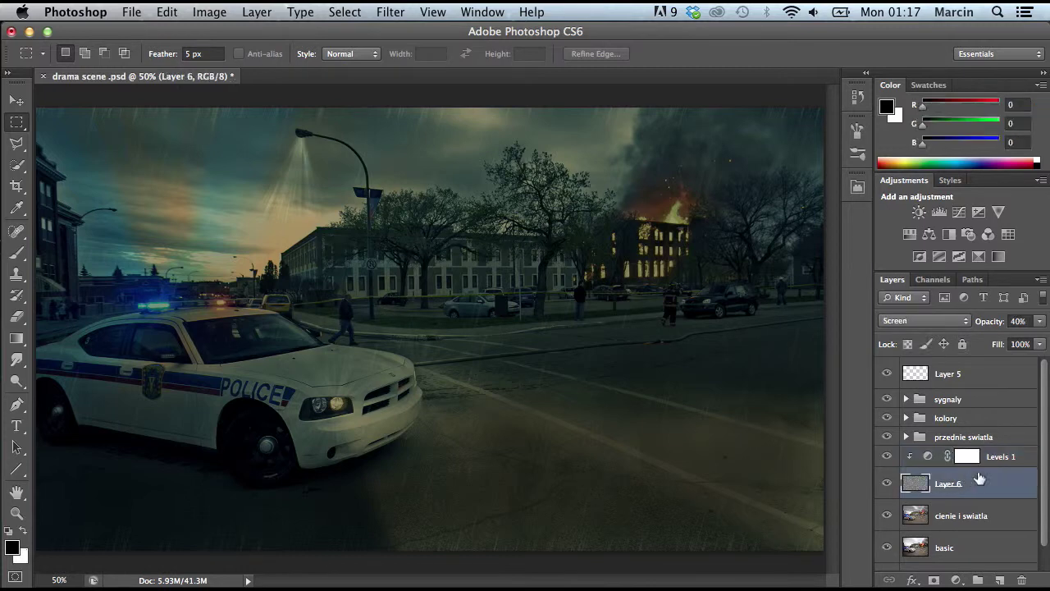
left_click(1039, 321)
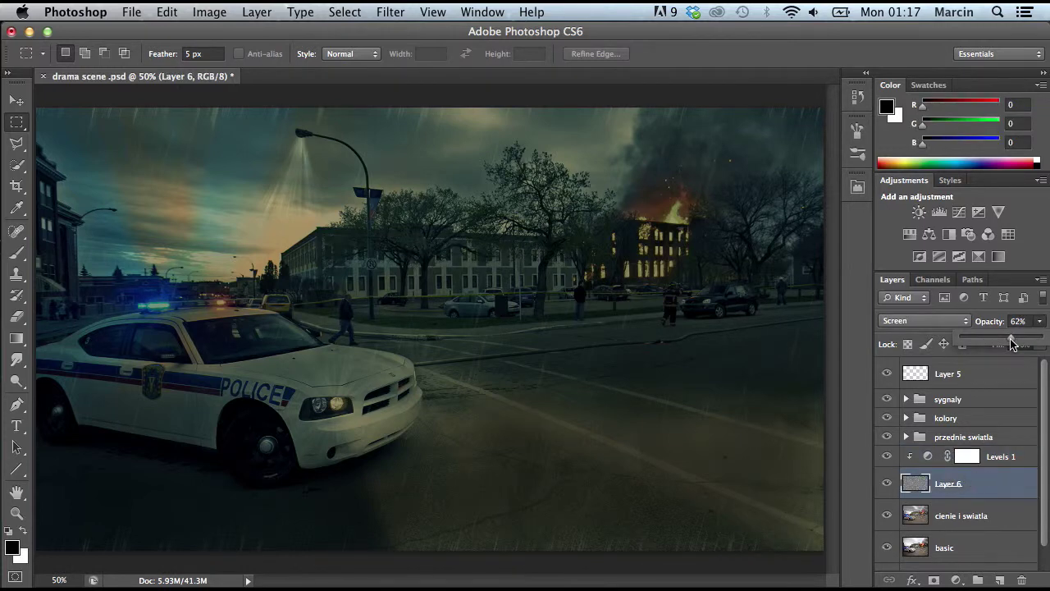
mouse_move(1013, 343)
left_mouse_down()
mouse_move(1025, 342)
mouse_move(1014, 342)
left_mouse_up()
Step: Free-transform the rain layer to stretch it past the top edge and down-left
key("super+minus")
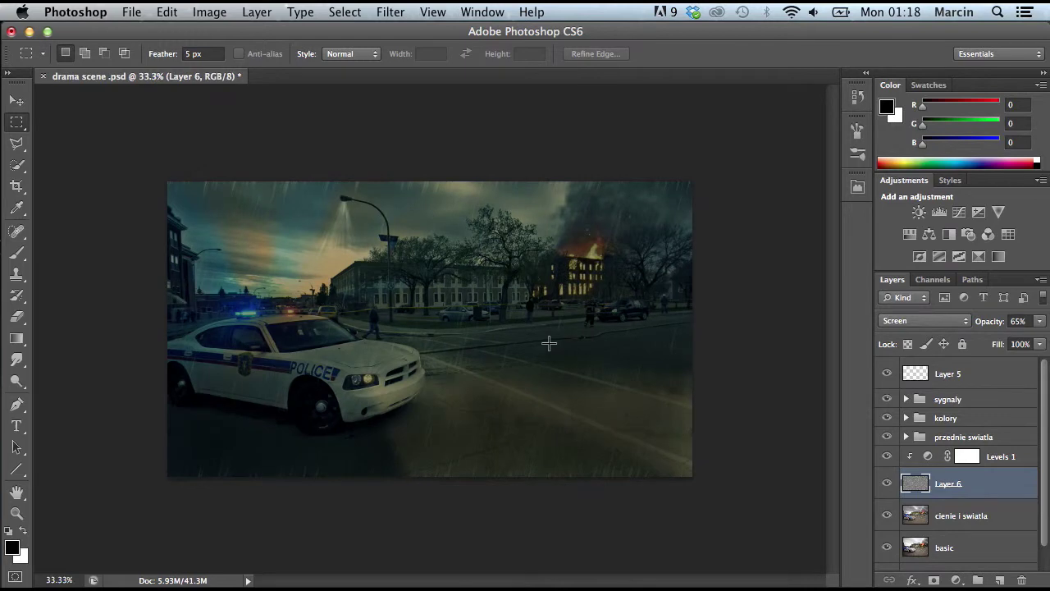
right_click(246, 274)
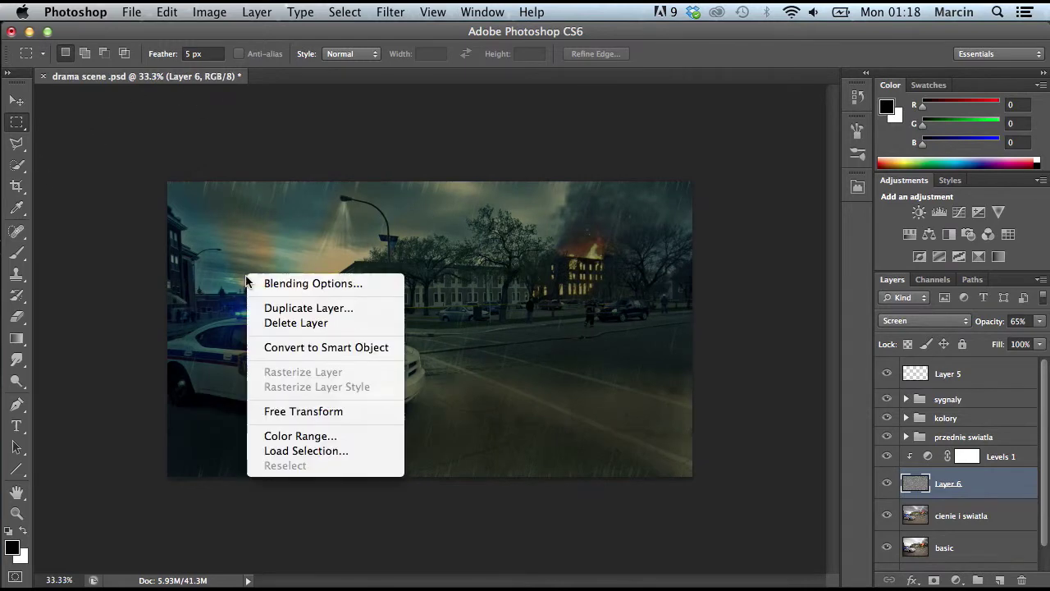
left_click(303, 411)
left_click_drag(168, 179, 168, 165)
left_click_drag(161, 477, 136, 484)
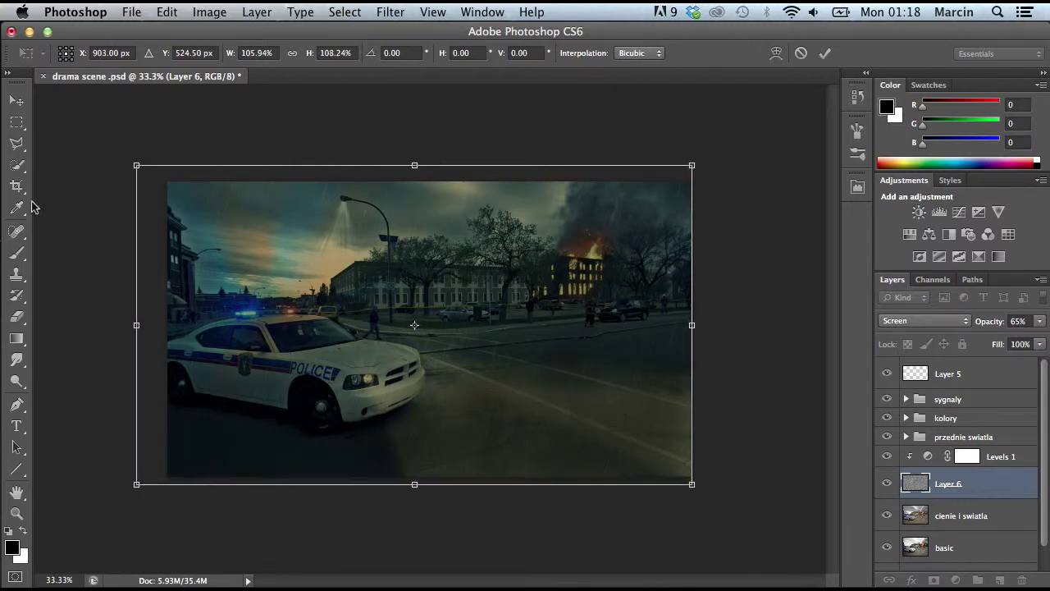
left_click(17, 121)
left_click(663, 233)
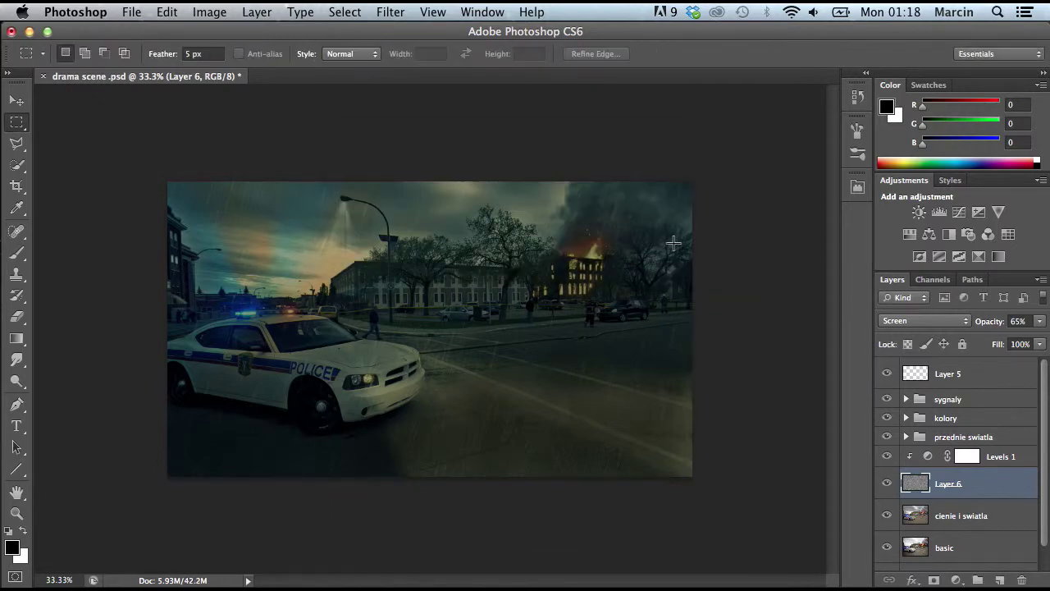
key("super+plus")
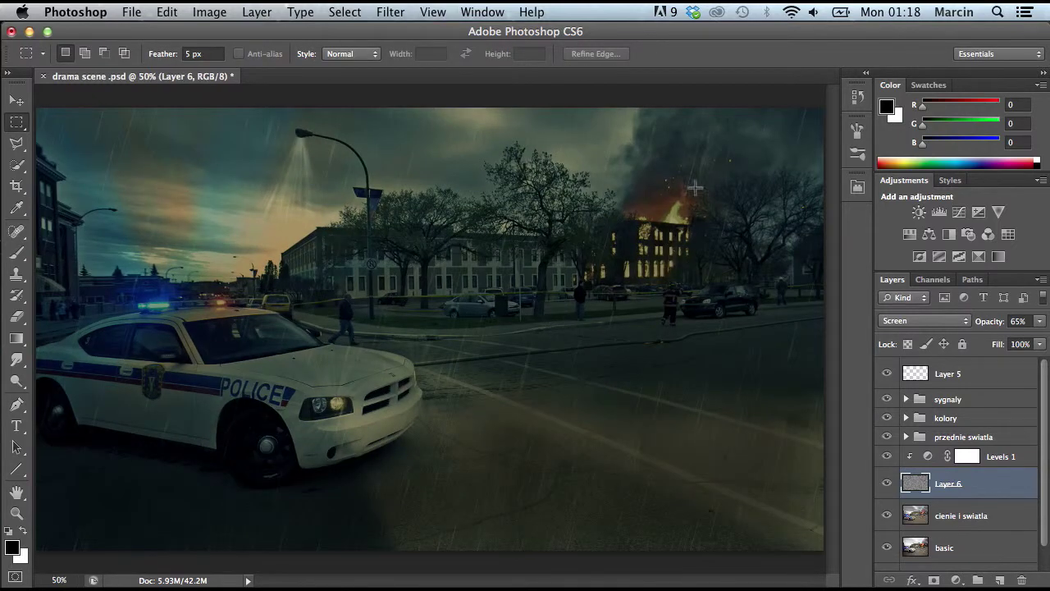
Step: Set the rain layer to 74% opacity and select Layer 5
left_click(1038, 322)
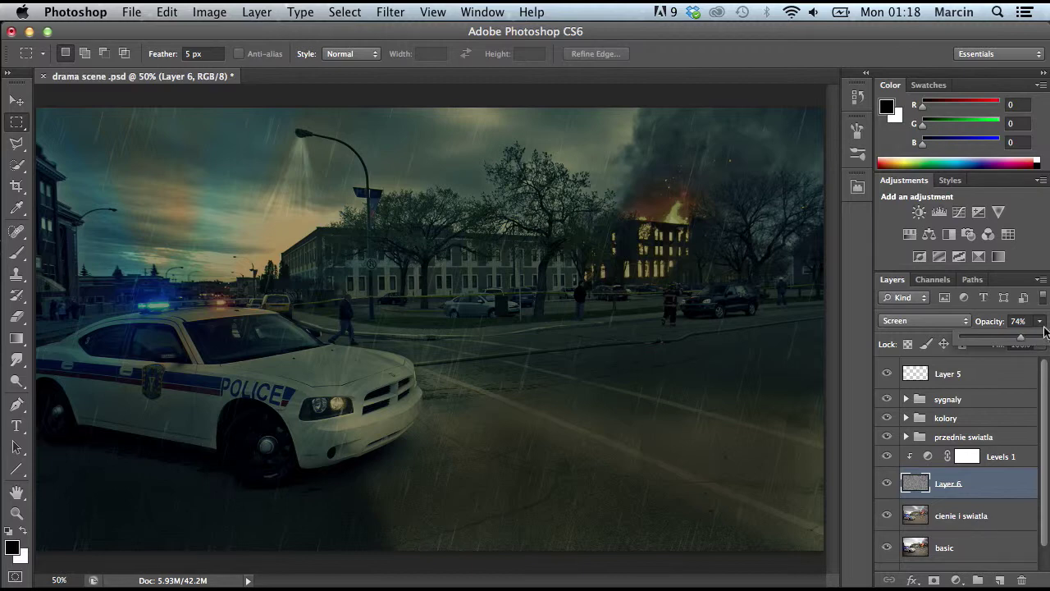
left_click(1044, 330)
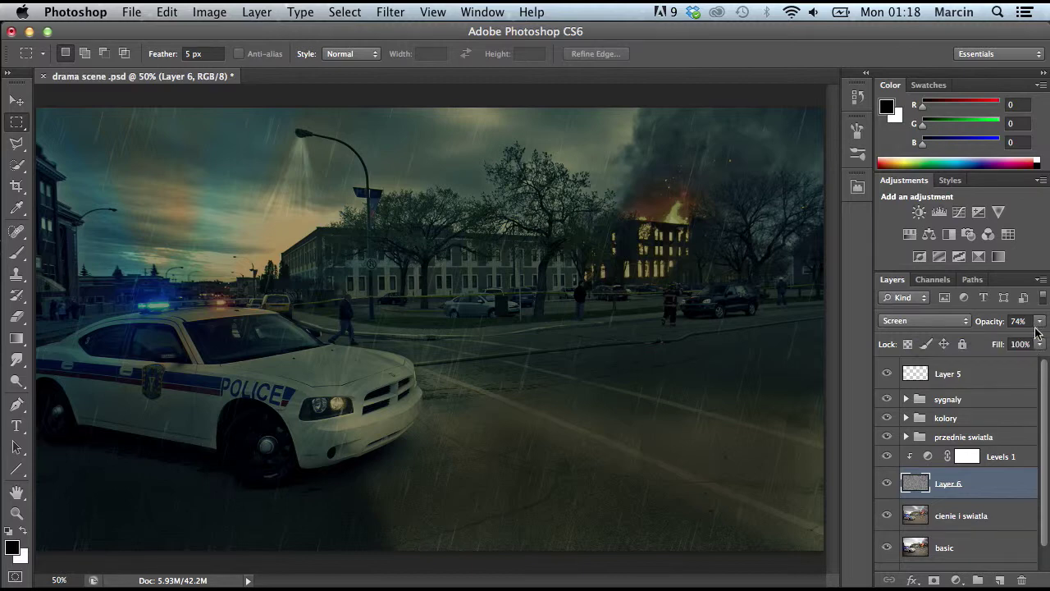
left_click(997, 377)
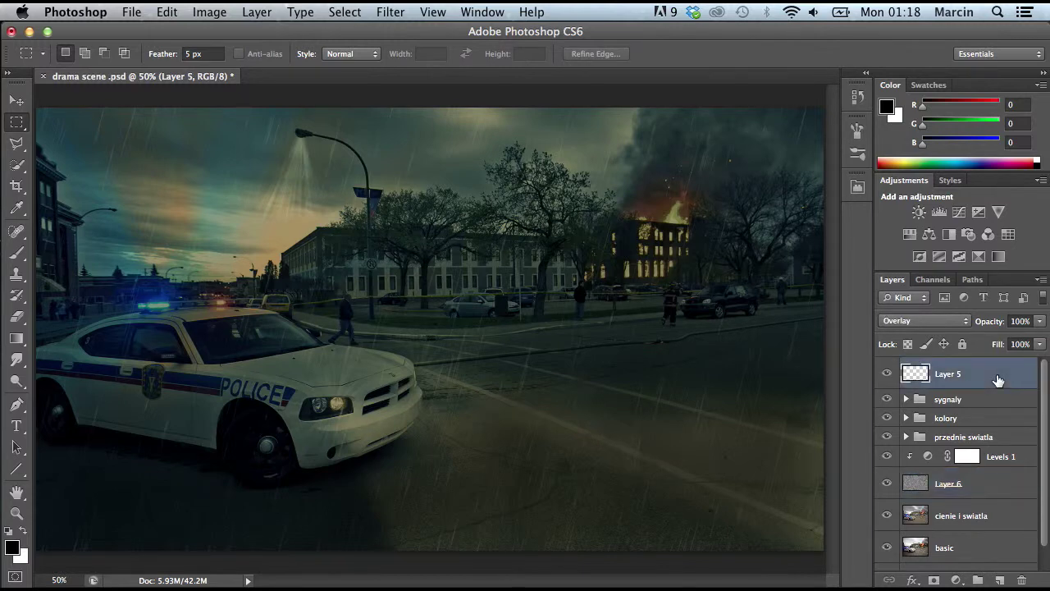
Step: Add a new layer named 'blask' and rename Layer 5 to 'latarnia'
left_click(1001, 579)
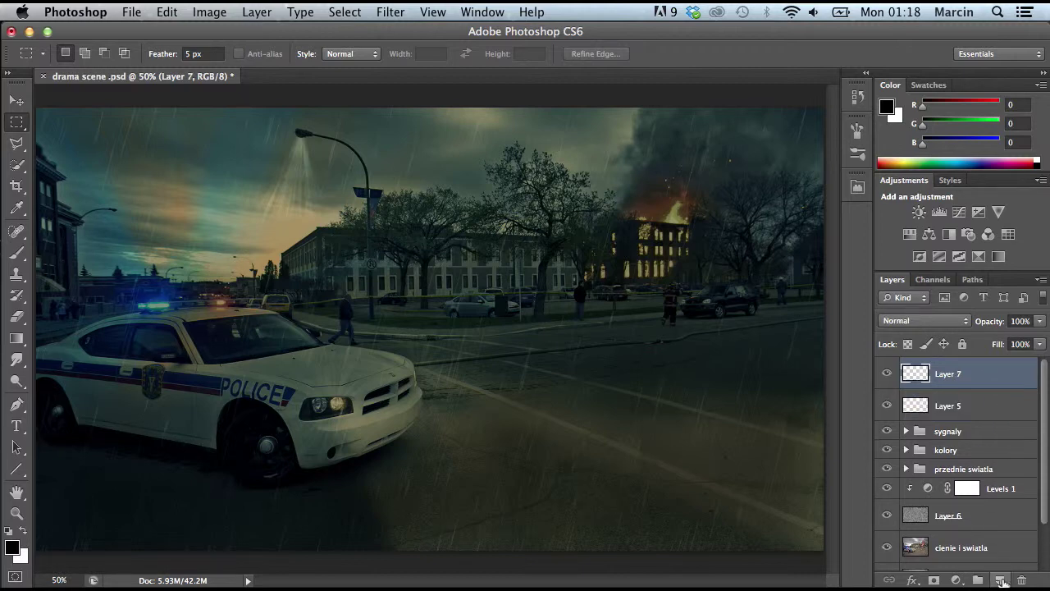
left_click(889, 405)
left_click(889, 405)
double_click(943, 406)
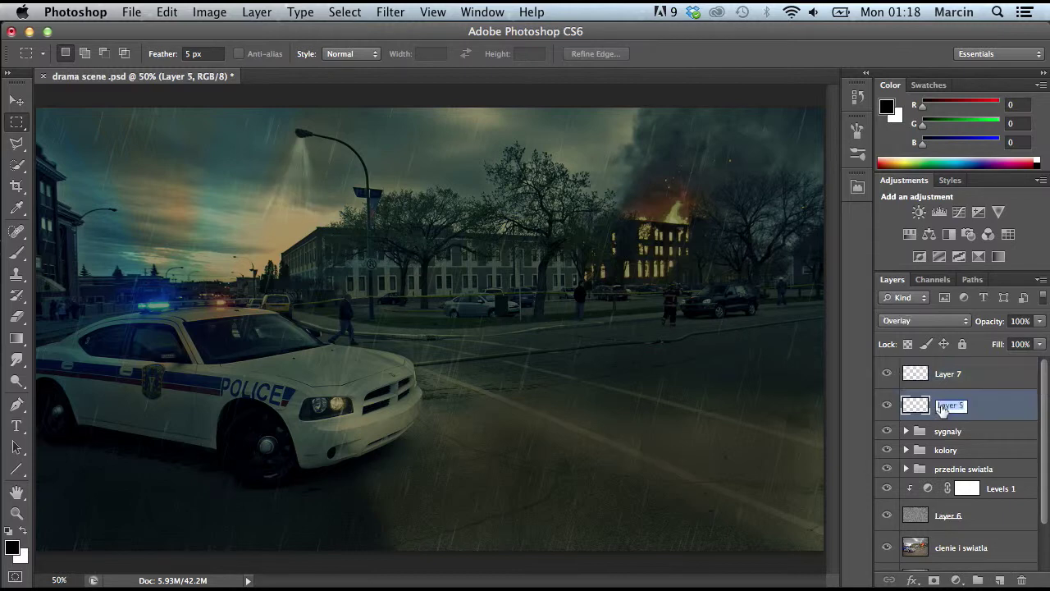
type("latarnia")
key("Return")
double_click(950, 374)
type("nlask")
key("Return")
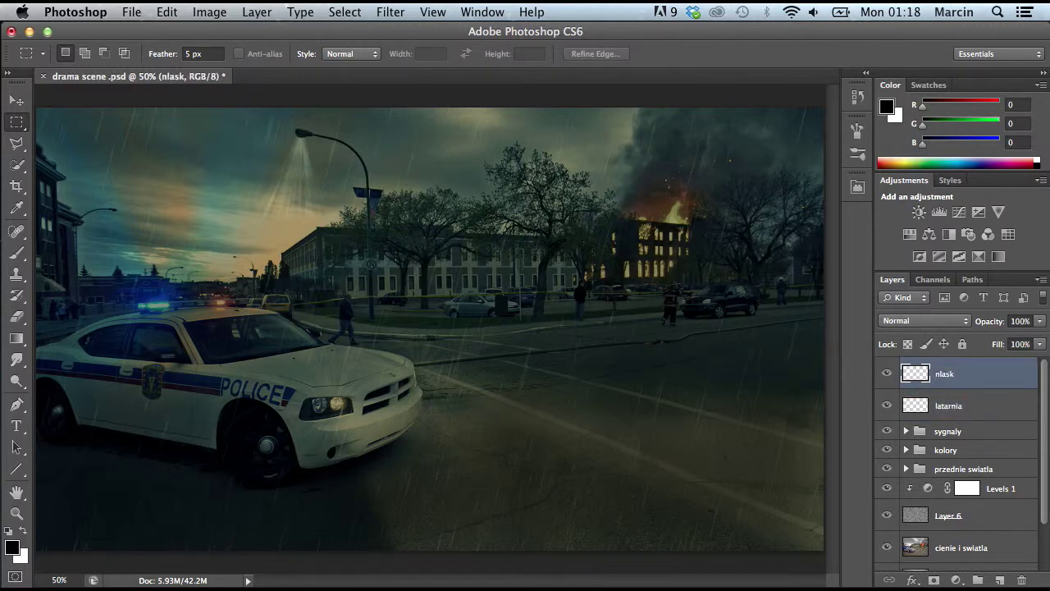
double_click(948, 375)
type("blask")
key("Return")
Step: Pick the Brush tool with a soft round brush preset
left_click(19, 256)
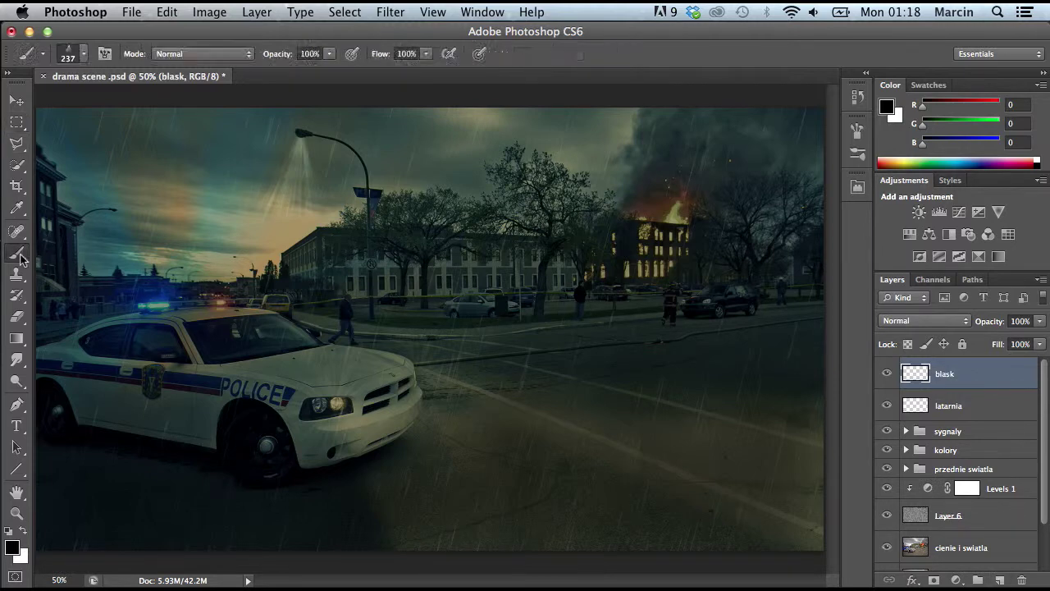
left_click(84, 54)
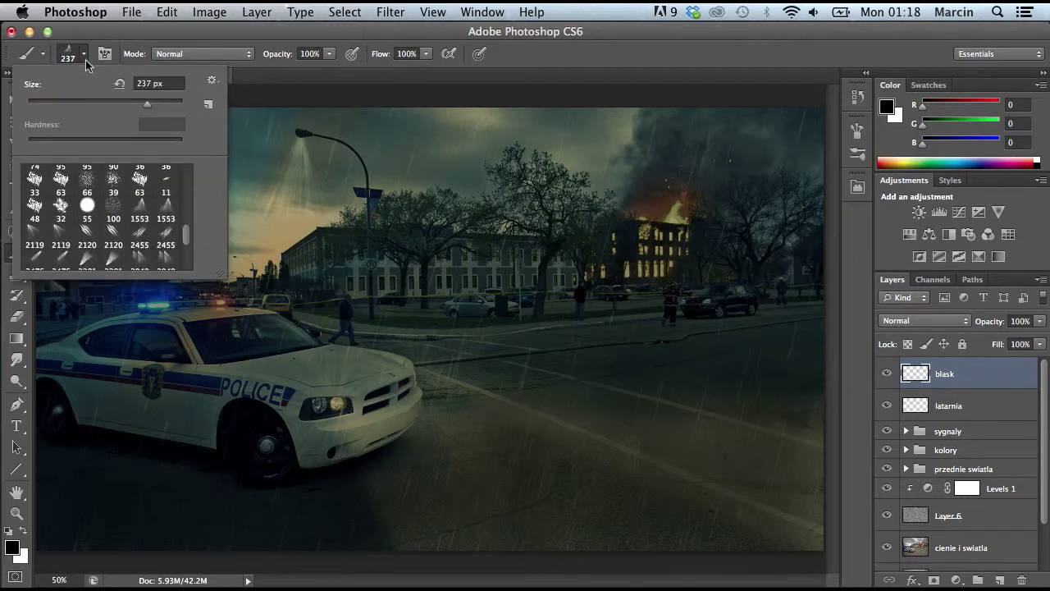
scroll(183, 222, "up", 5)
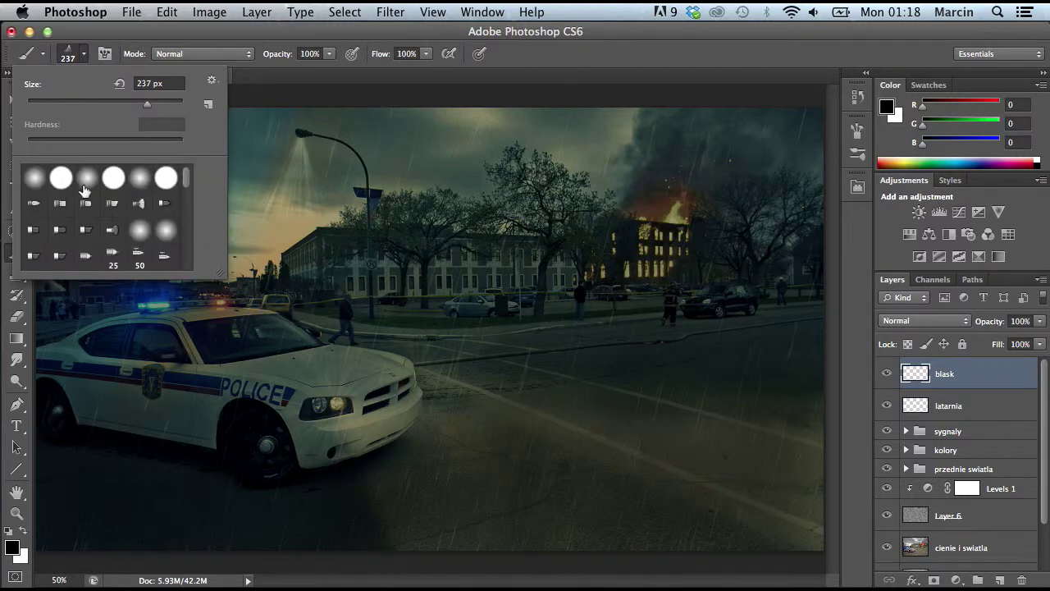
left_click(36, 178)
Step: Set the foreground to white, keep flow at 100%, and enlarge the brush
left_click(12, 547)
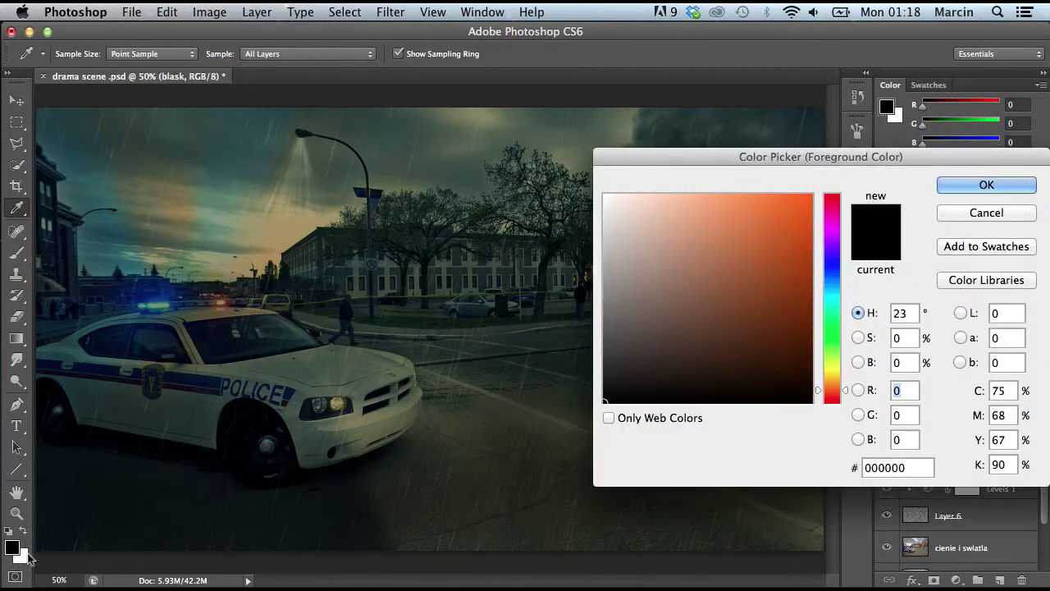
left_click(722, 297)
left_click_drag(722, 297, 755, 171)
left_click(960, 188)
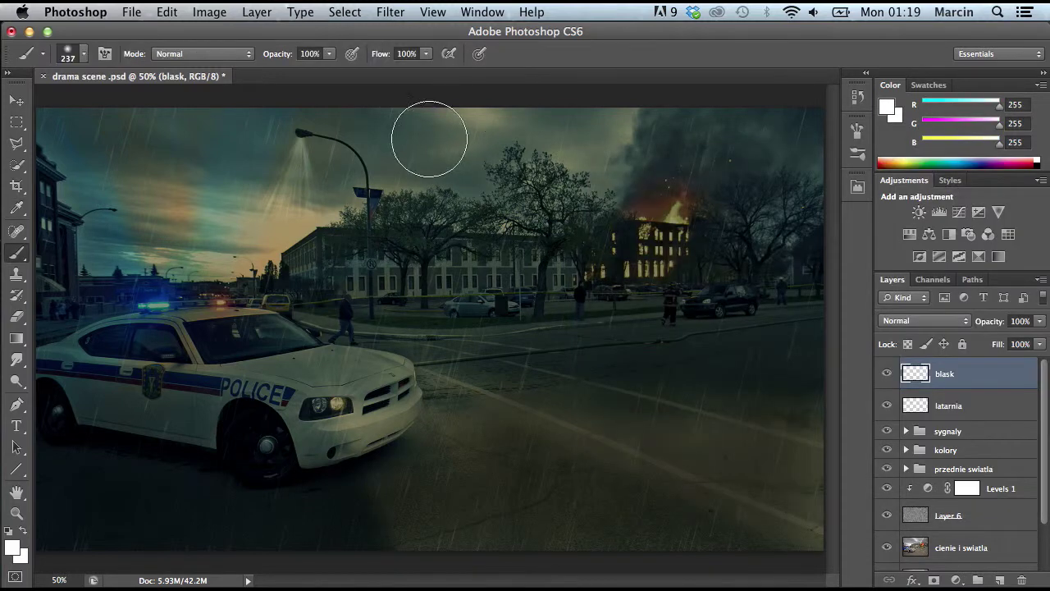
left_click(424, 54)
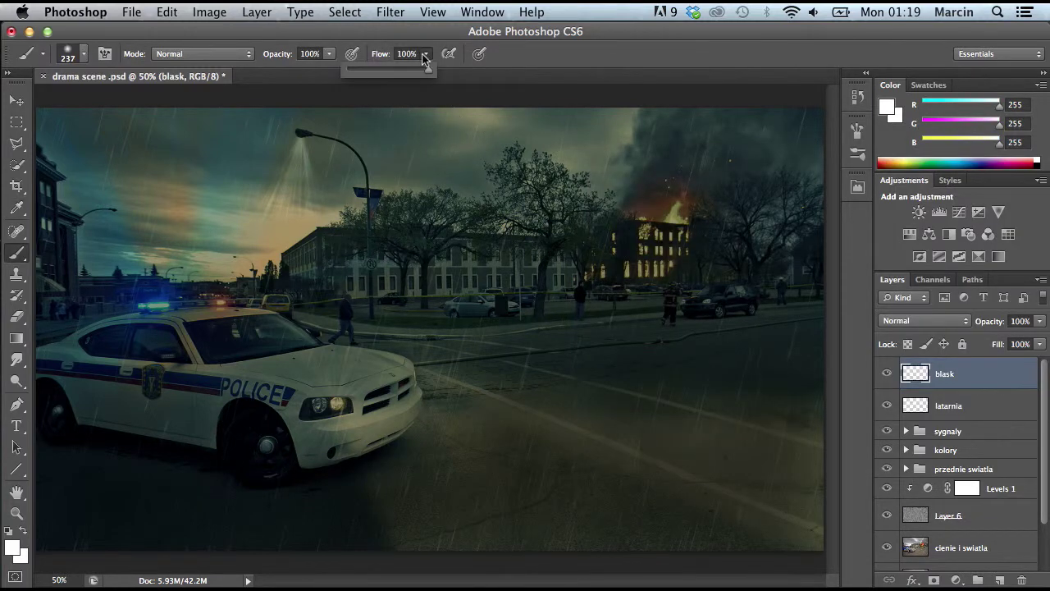
left_click(425, 56)
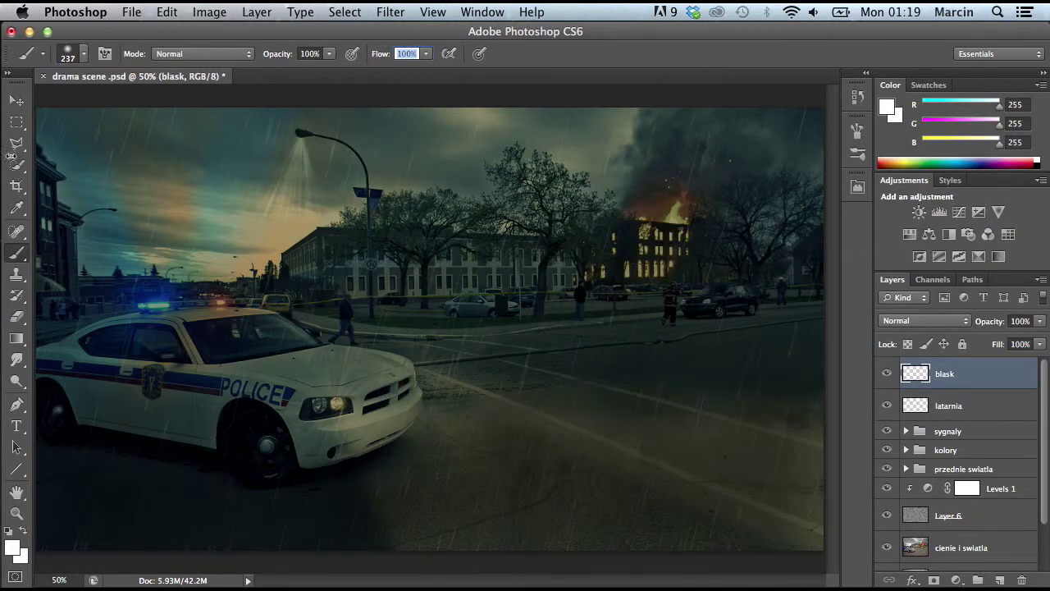
left_click(85, 54)
left_click_drag(141, 101, 149, 105)
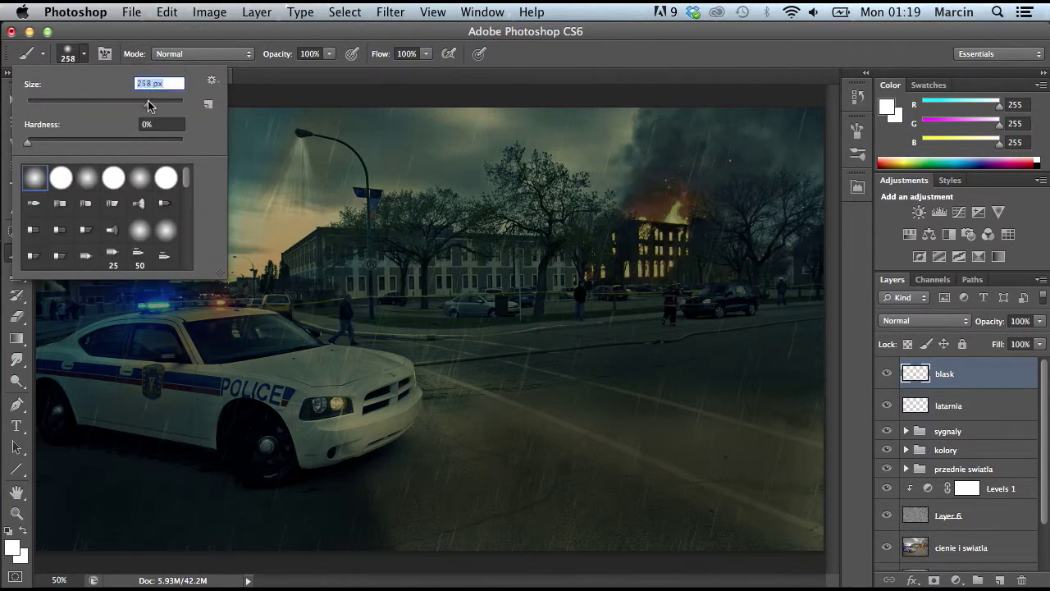
Step: Set blask to Overlay at 30% and paint glow over the road, lamp, sky and police car
left_click(902, 321)
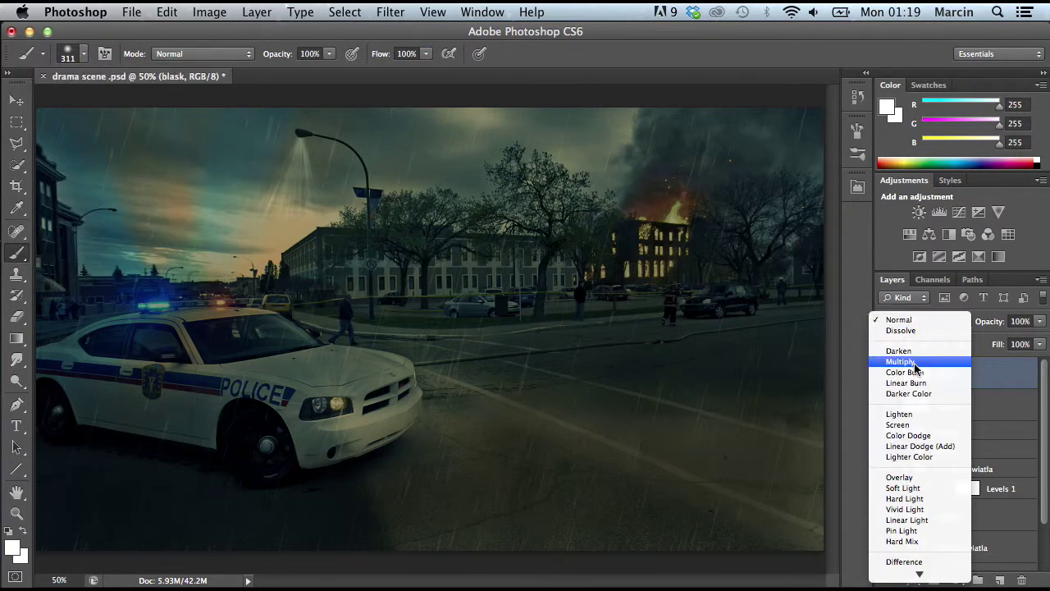
left_click(911, 479)
mouse_move(400, 440)
left_mouse_down()
mouse_move(516, 503)
mouse_move(746, 521)
left_mouse_up()
left_click_drag(445, 415, 820, 472)
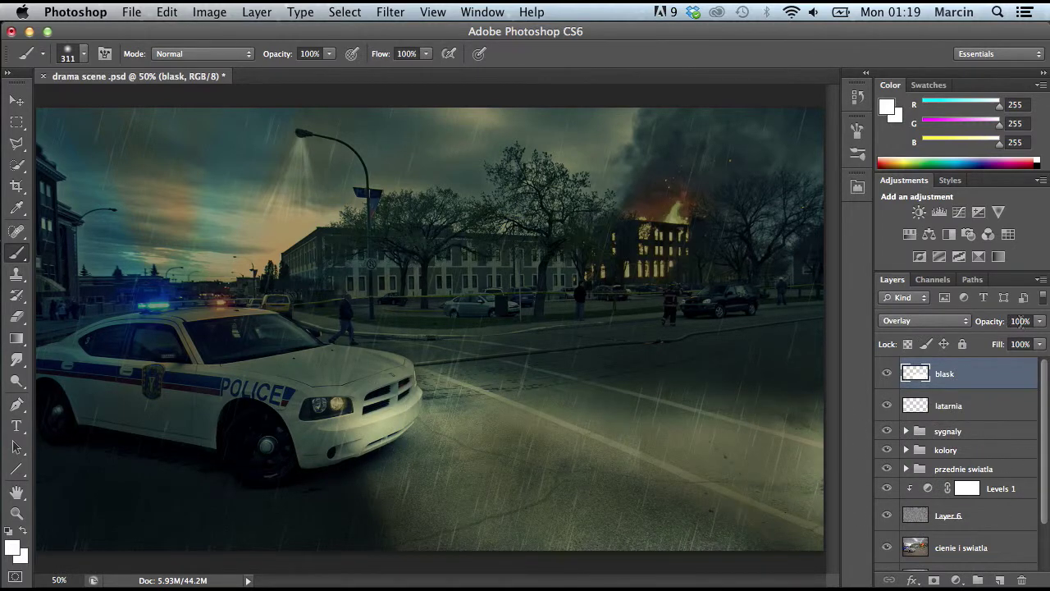
type("30")
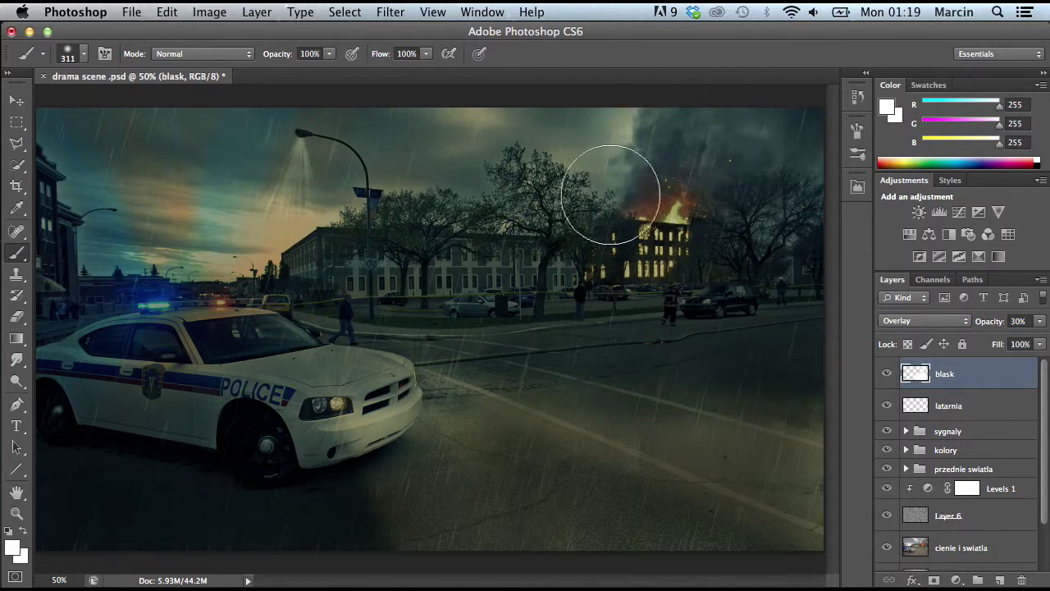
mouse_move(289, 187)
left_mouse_down()
mouse_move(176, 235)
mouse_move(93, 305)
left_mouse_up()
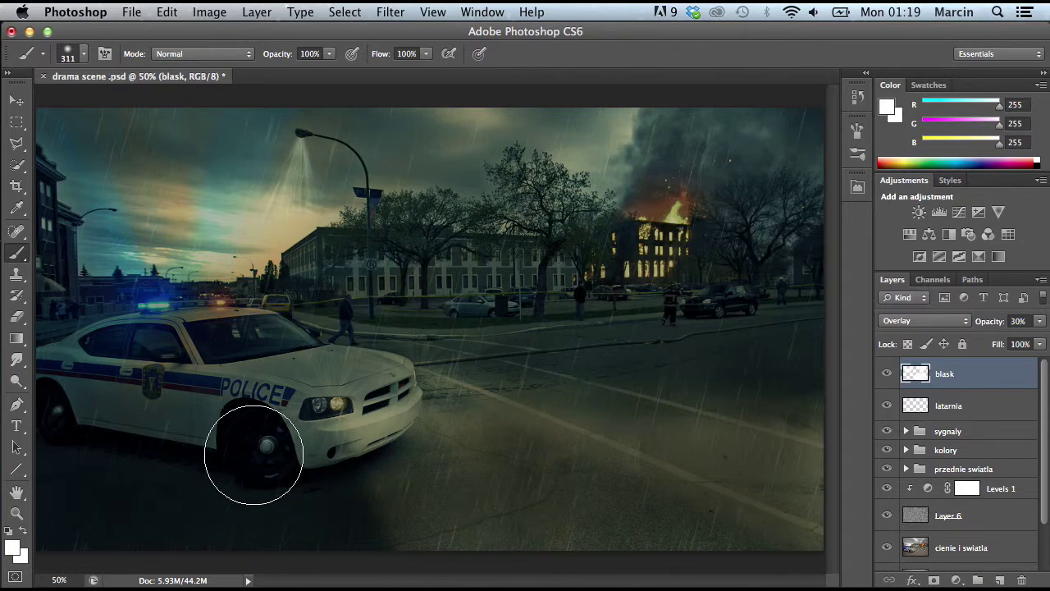
mouse_move(73, 429)
left_mouse_down()
mouse_move(242, 403)
mouse_move(97, 401)
mouse_move(345, 400)
mouse_move(311, 395)
mouse_move(342, 394)
mouse_move(320, 381)
mouse_move(312, 404)
mouse_move(289, 382)
mouse_move(215, 378)
left_mouse_up()
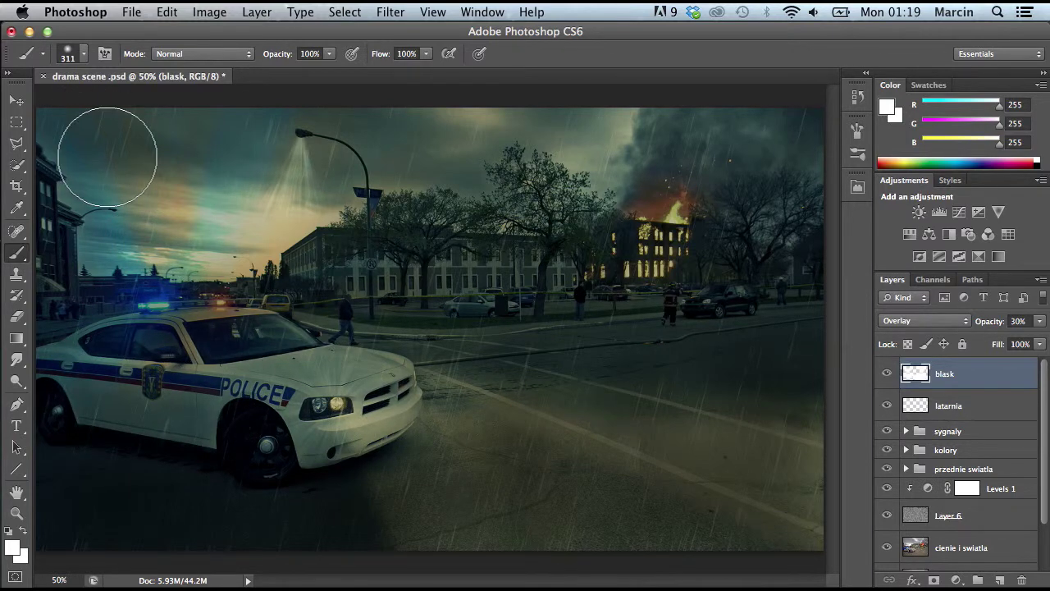
Step: Shrink the brush to 184 px and brighten the dark car on the right
left_click(162, 17)
left_click(140, 35)
left_click(83, 53)
left_click(137, 100)
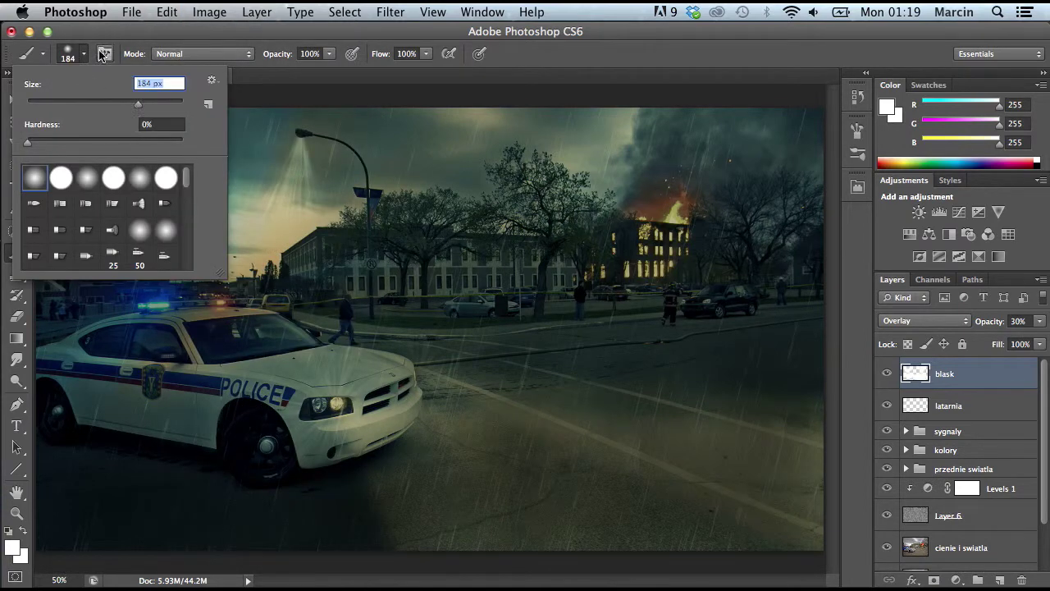
key("Return")
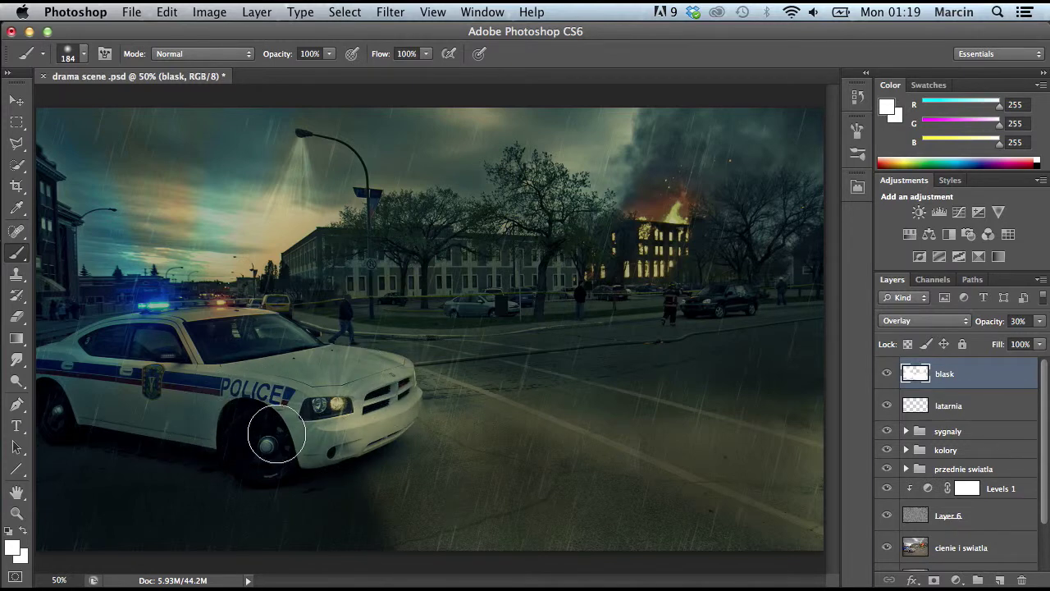
mouse_move(736, 288)
left_mouse_down()
mouse_move(691, 305)
mouse_move(740, 295)
mouse_move(734, 319)
left_mouse_up()
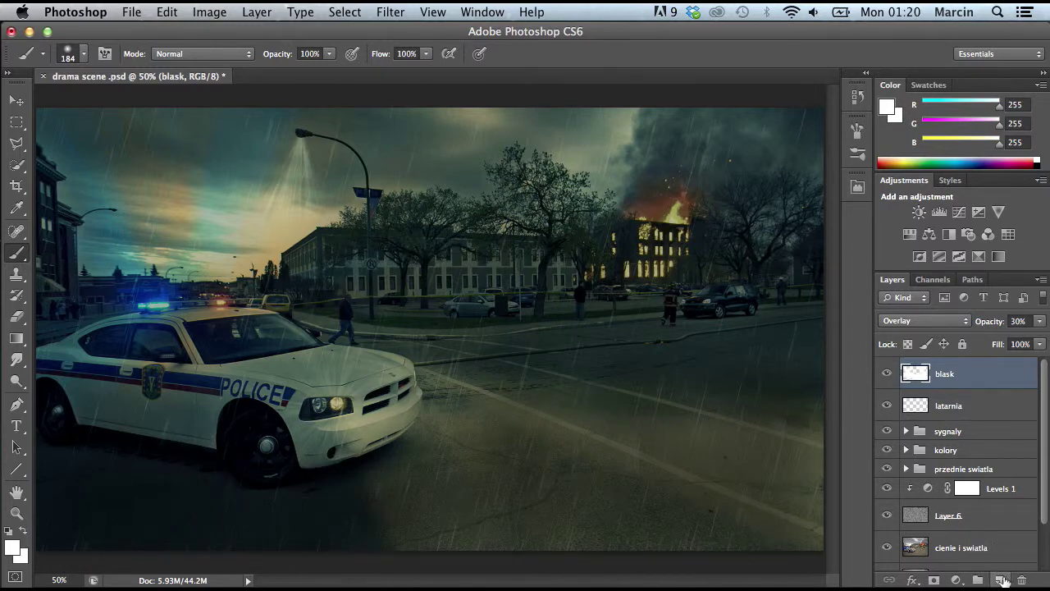
Step: Add a 'samochod blask' layer in Overlay at 30% and paint glow on the car's front
left_click(1000, 580)
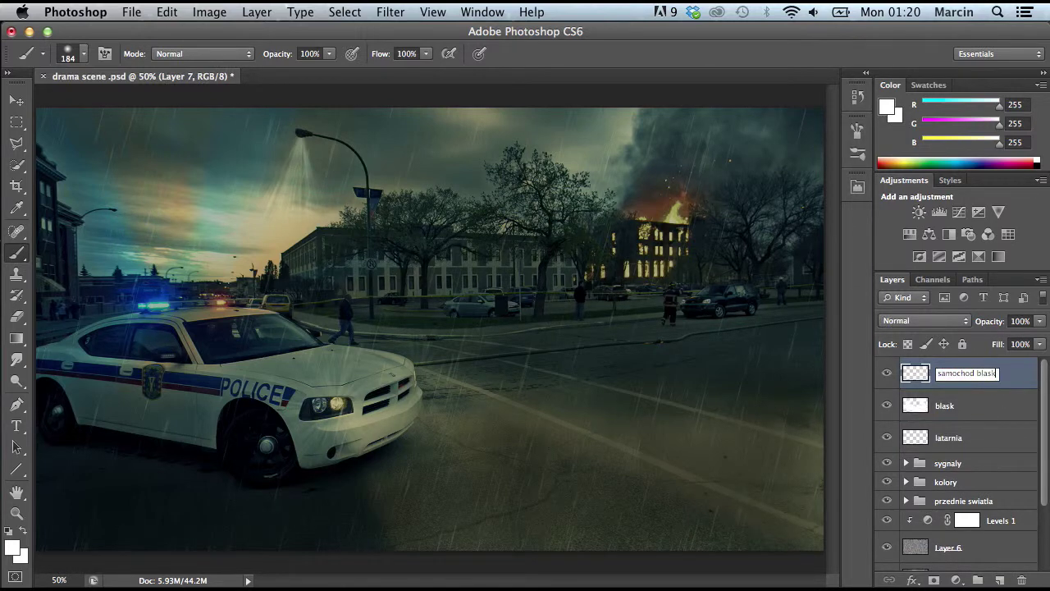
key("Return")
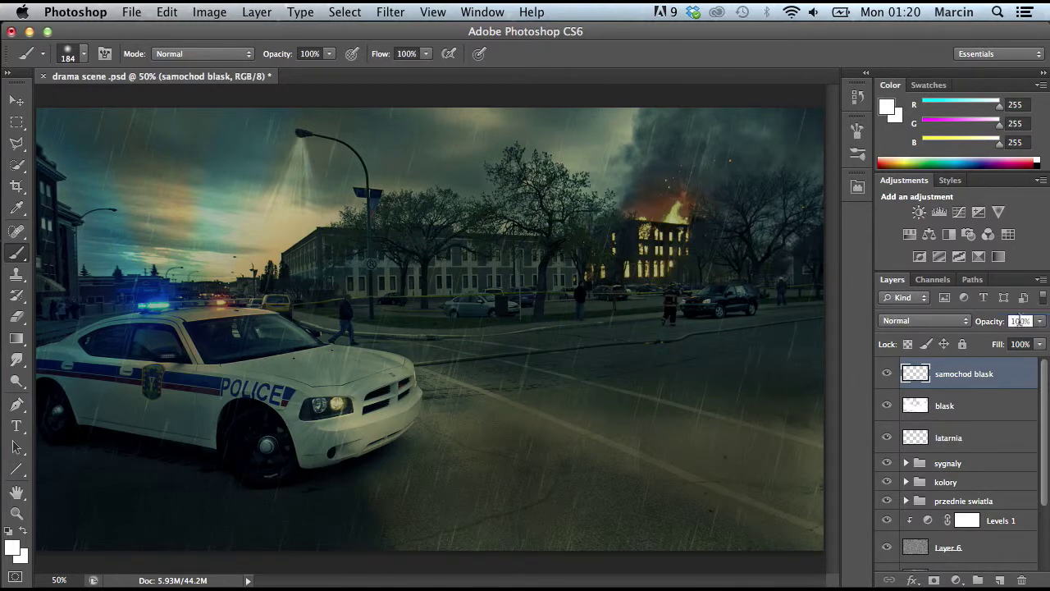
type("30")
key("Return")
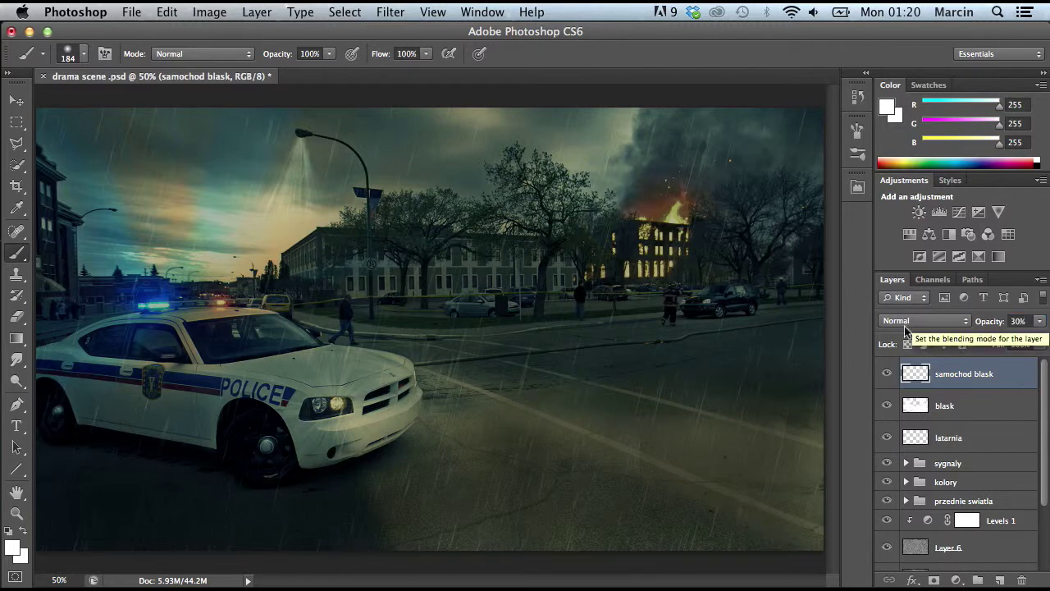
left_click(925, 320)
left_click(897, 478)
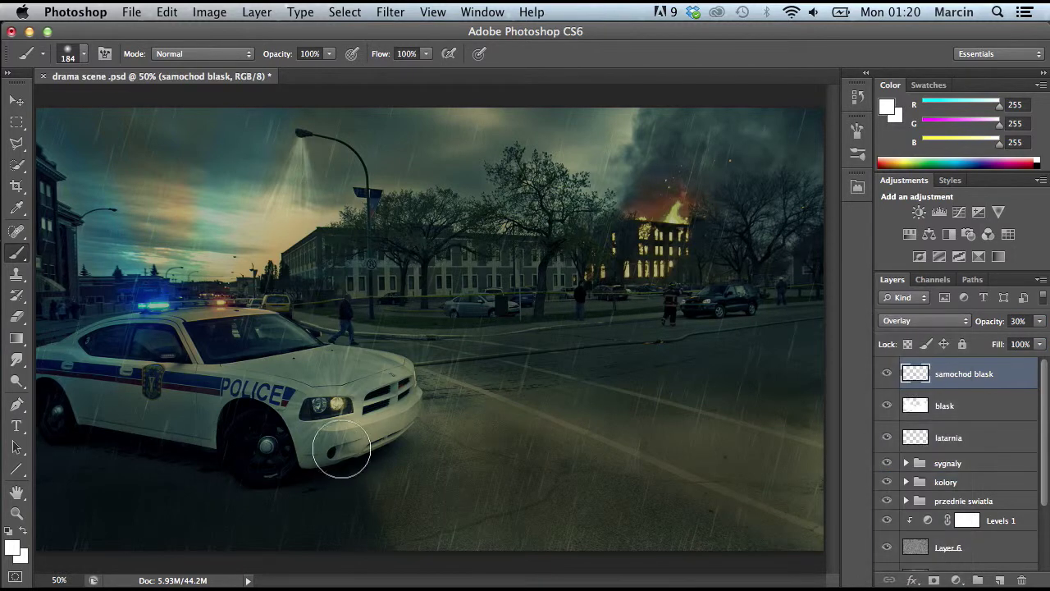
mouse_move(324, 443)
left_mouse_down()
mouse_move(360, 427)
mouse_move(359, 406)
mouse_move(415, 359)
mouse_move(358, 374)
mouse_move(379, 368)
mouse_move(279, 374)
mouse_move(288, 407)
mouse_move(319, 435)
mouse_move(280, 381)
mouse_move(326, 372)
mouse_move(327, 358)
mouse_move(197, 303)
mouse_move(251, 307)
mouse_move(162, 313)
mouse_move(200, 385)
mouse_move(297, 362)
mouse_move(210, 417)
mouse_move(195, 392)
mouse_move(54, 376)
mouse_move(164, 430)
mouse_move(188, 424)
mouse_move(69, 379)
mouse_move(39, 336)
mouse_move(95, 321)
left_mouse_up()
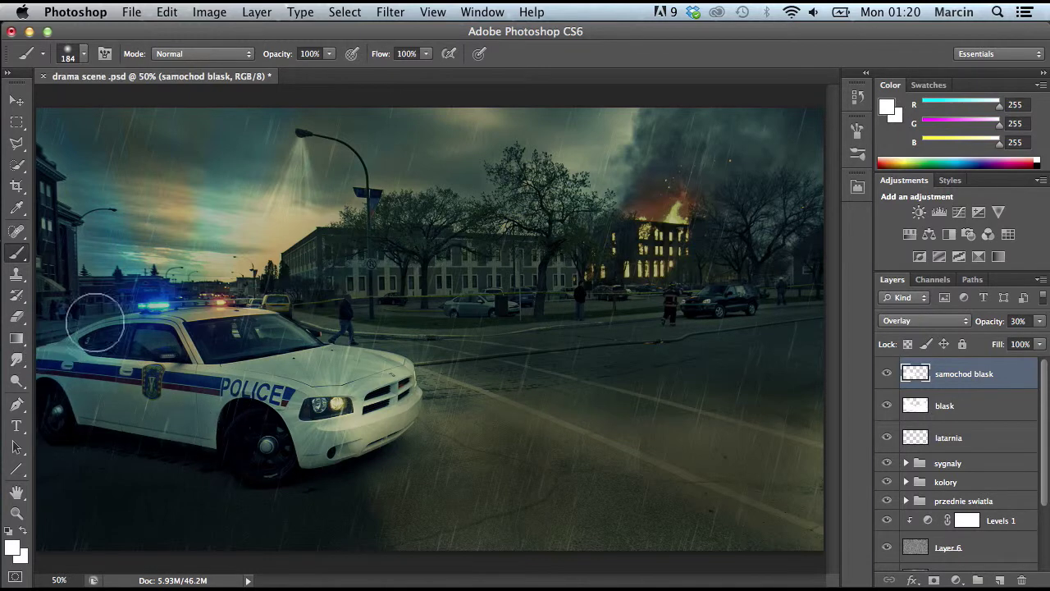
Step: Raise the car glow layer to about 58% opacity and paint glow along the buildings
left_click(1037, 321)
left_click_drag(990, 340, 994, 342)
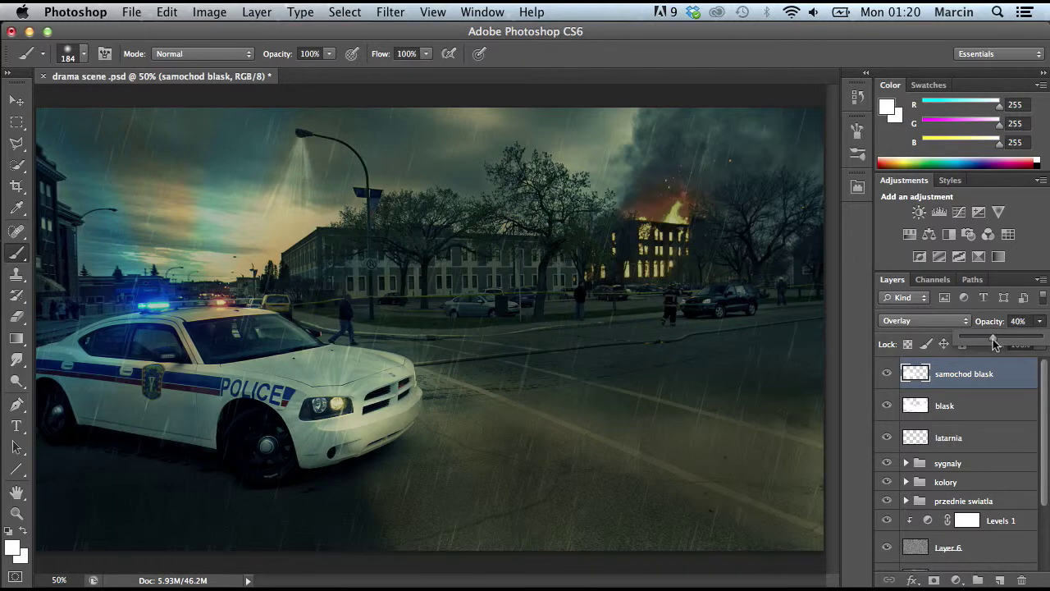
left_click_drag(1003, 339, 1007, 339)
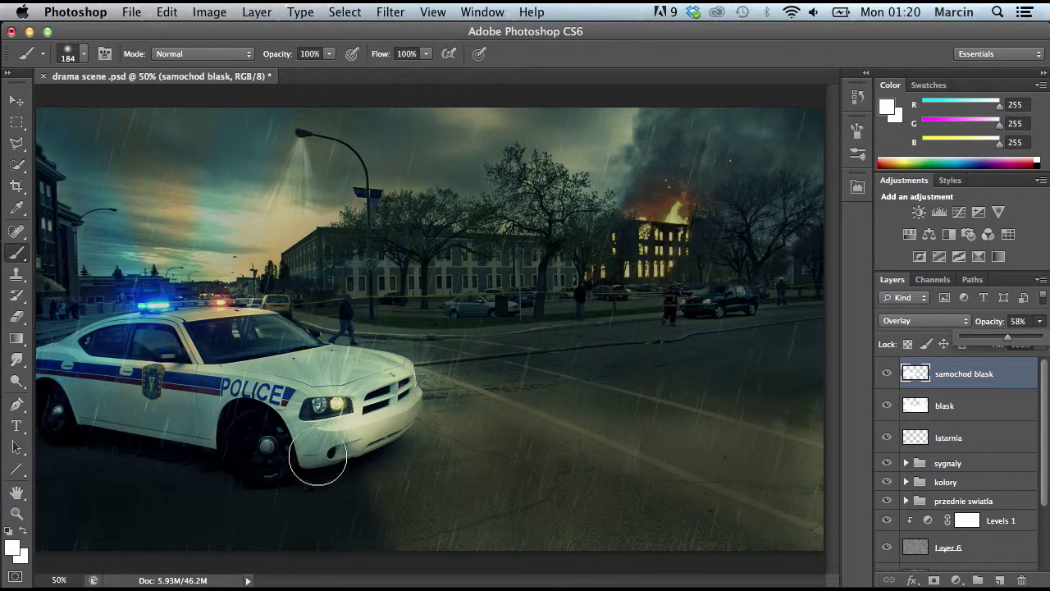
left_click_drag(379, 274, 574, 283)
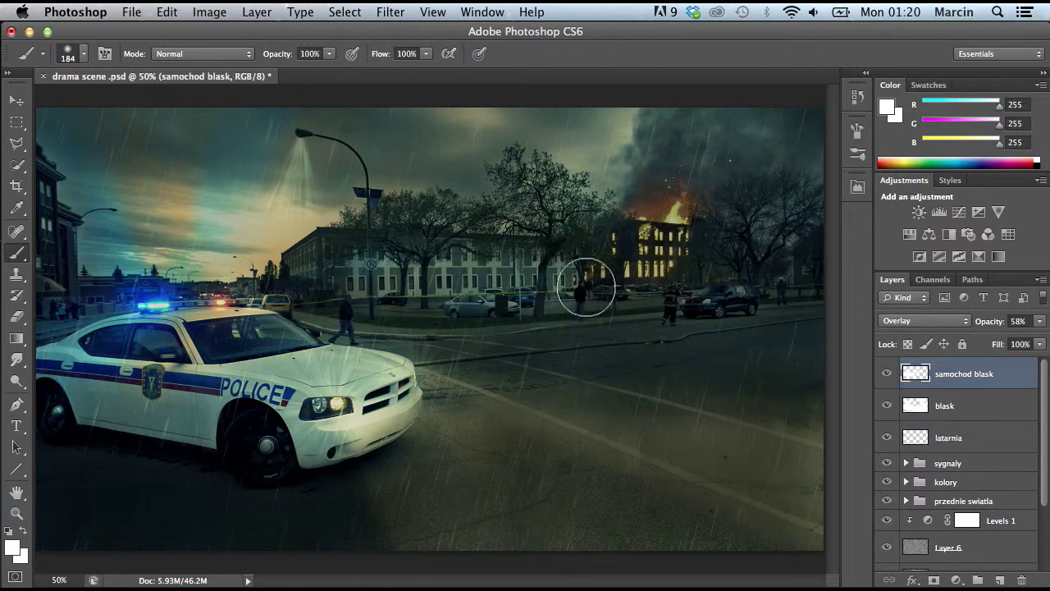
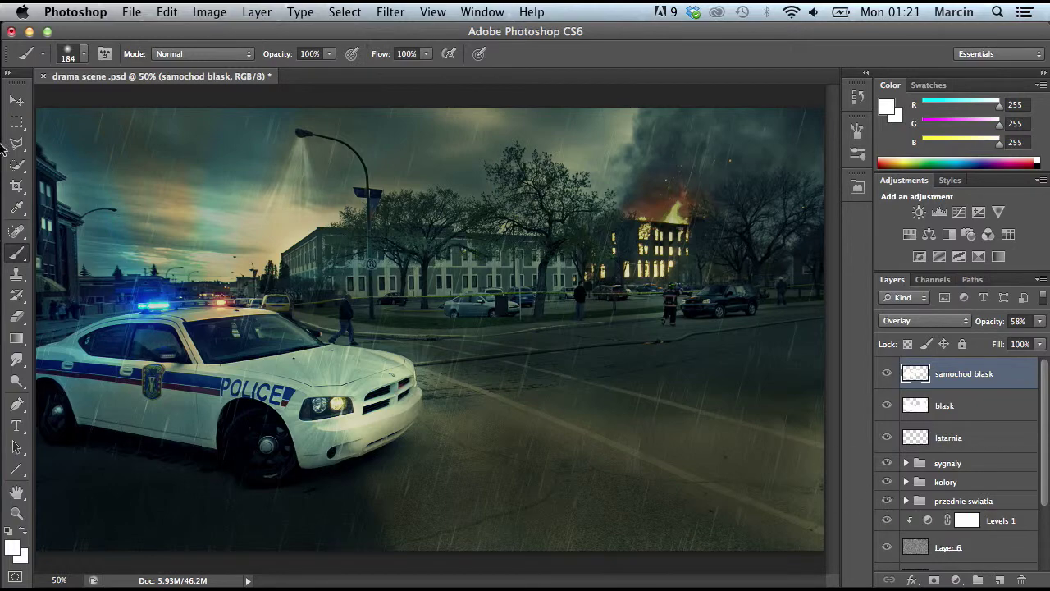
Step: Open Water_by_RosalineStock.jpg as a separate document
left_click(18, 125)
left_click(131, 11)
left_click(151, 45)
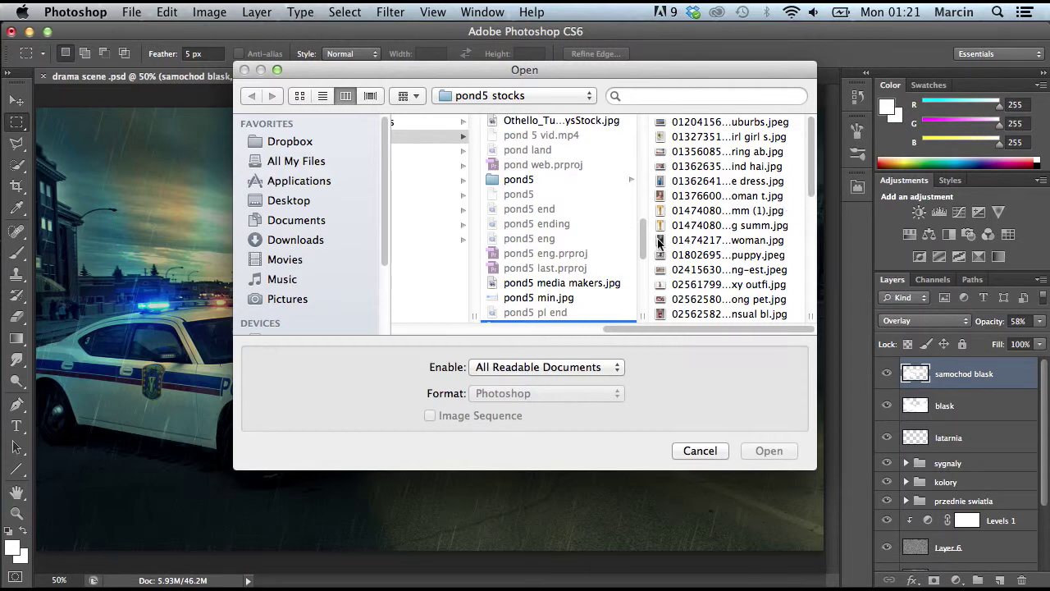
scroll(645, 238, "down", 10)
left_click(602, 287)
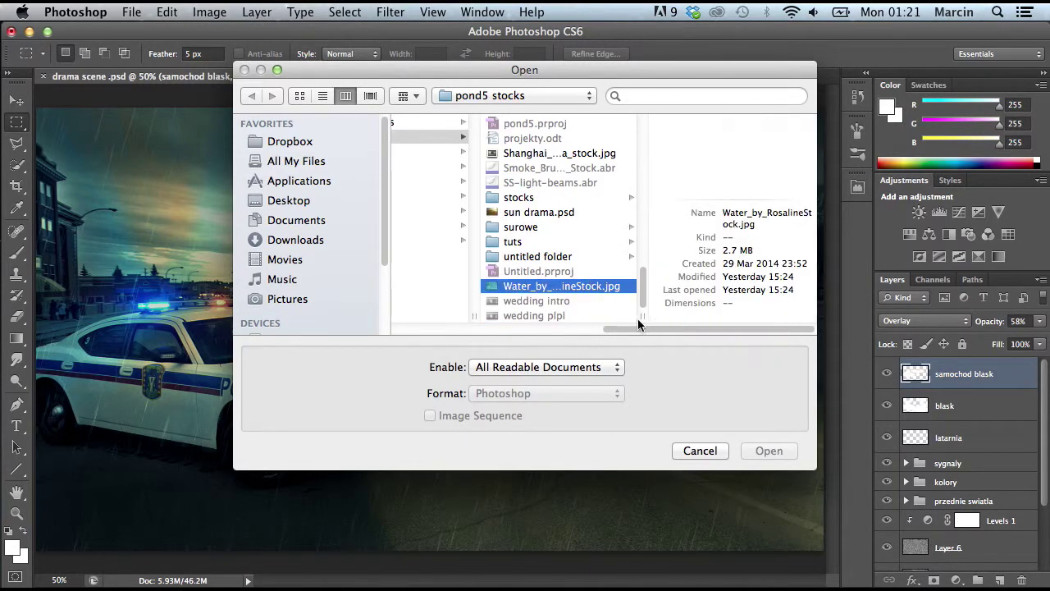
left_click(759, 447)
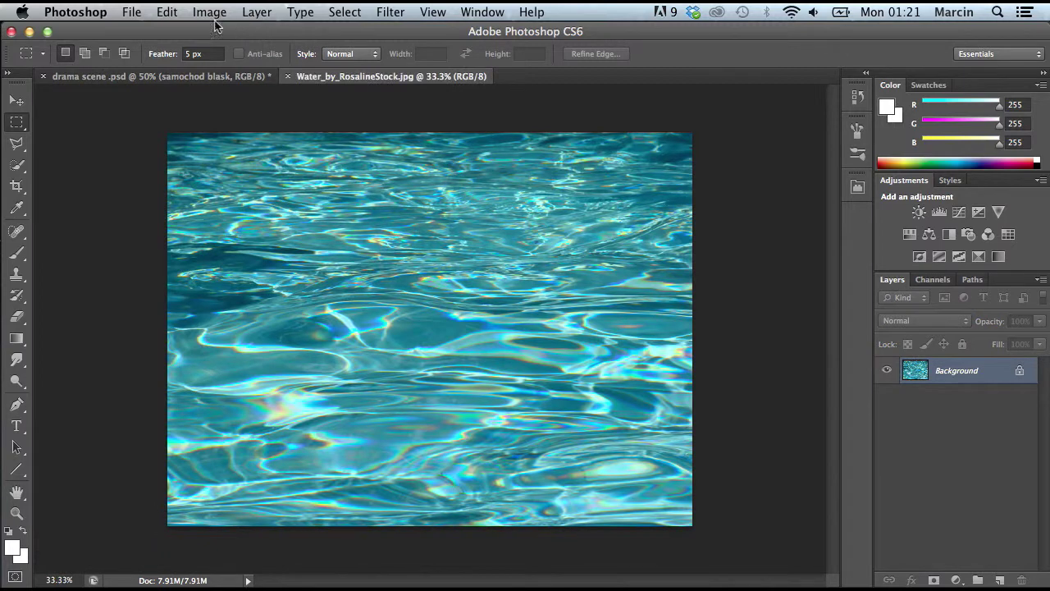
Step: Check the water image's dimensions in Image Size without changing anything
left_click(209, 11)
left_click(246, 157)
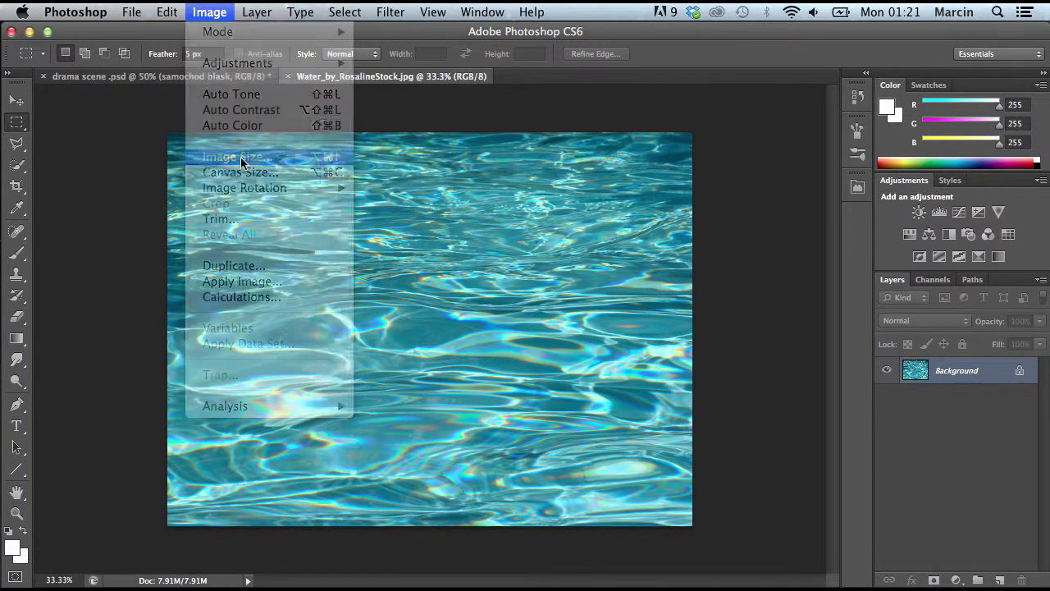
left_click(697, 161)
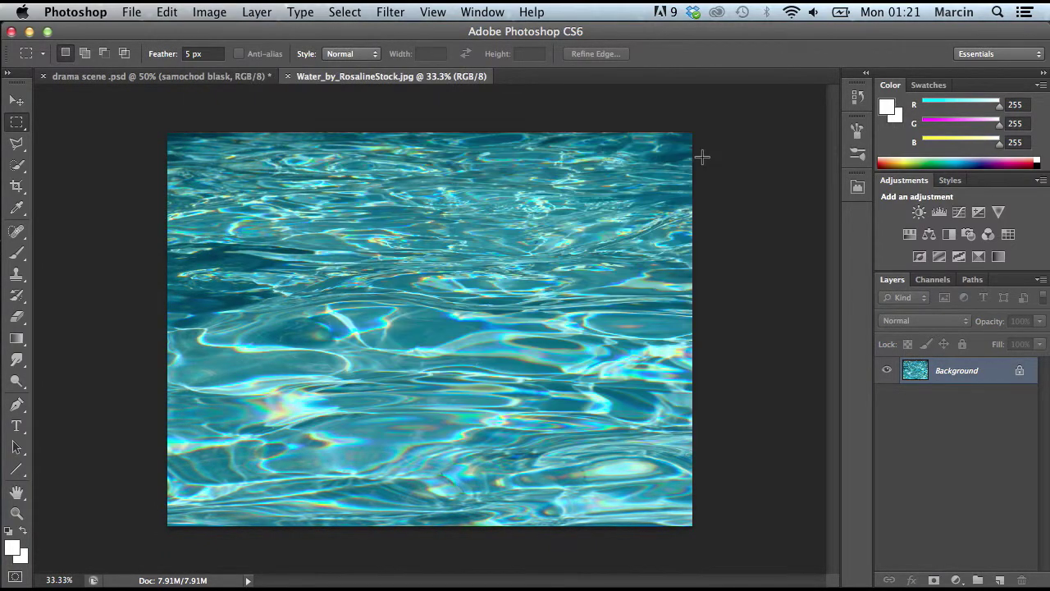
left_click(17, 100)
Step: Drag the water image into drama scene as Layer 7 and set its opacity to 15%
left_click_drag(218, 206, 266, 436)
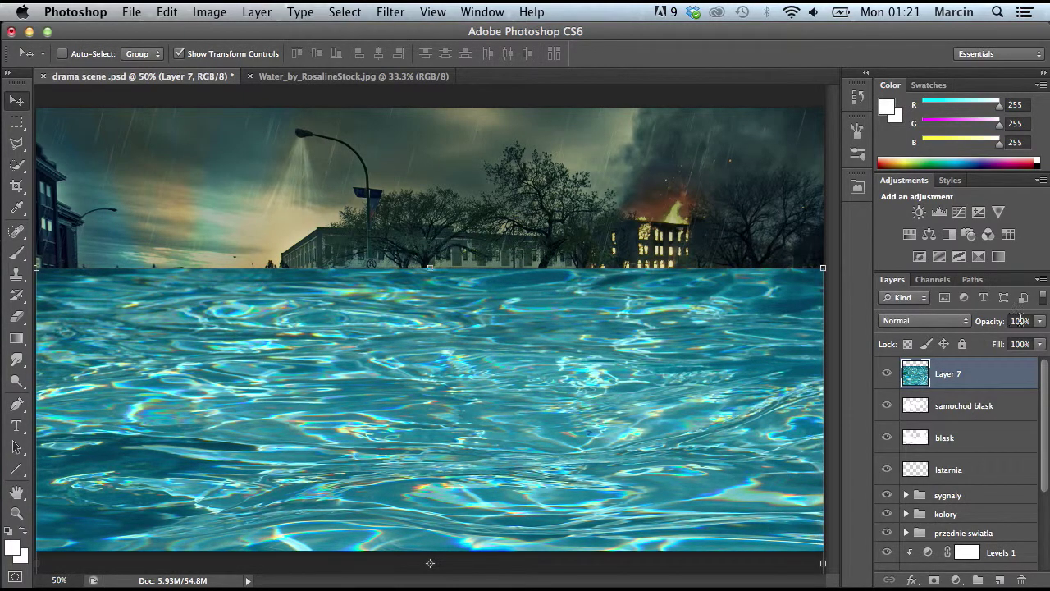
type("10")
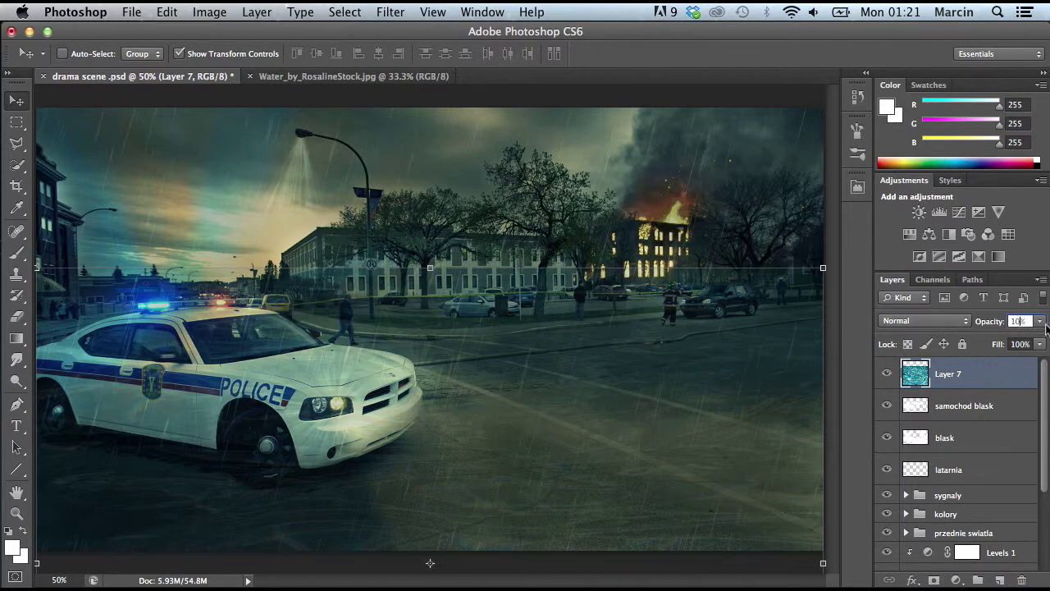
type("15")
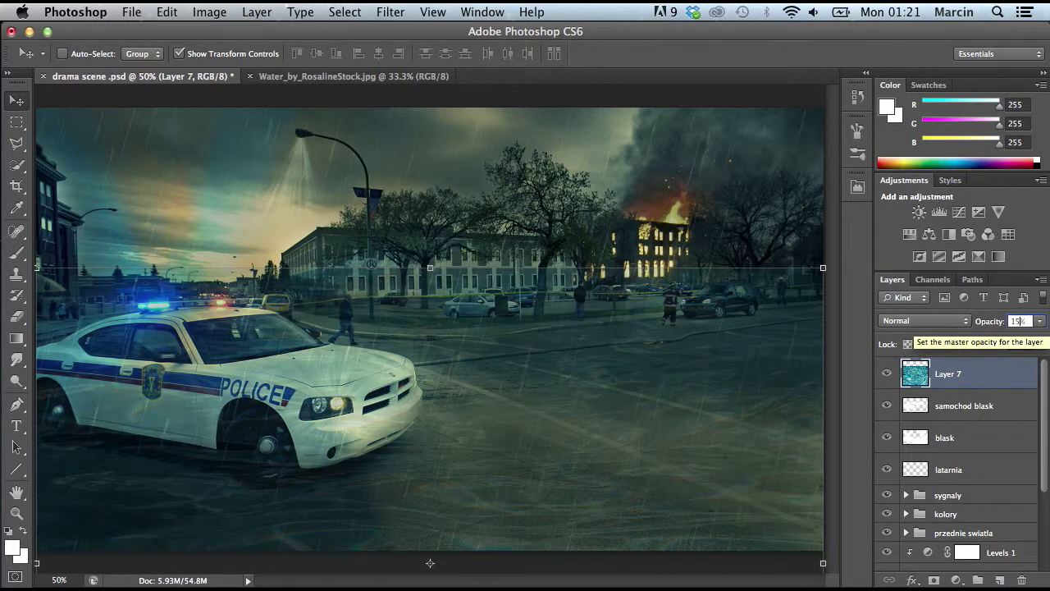
left_click(12, 124)
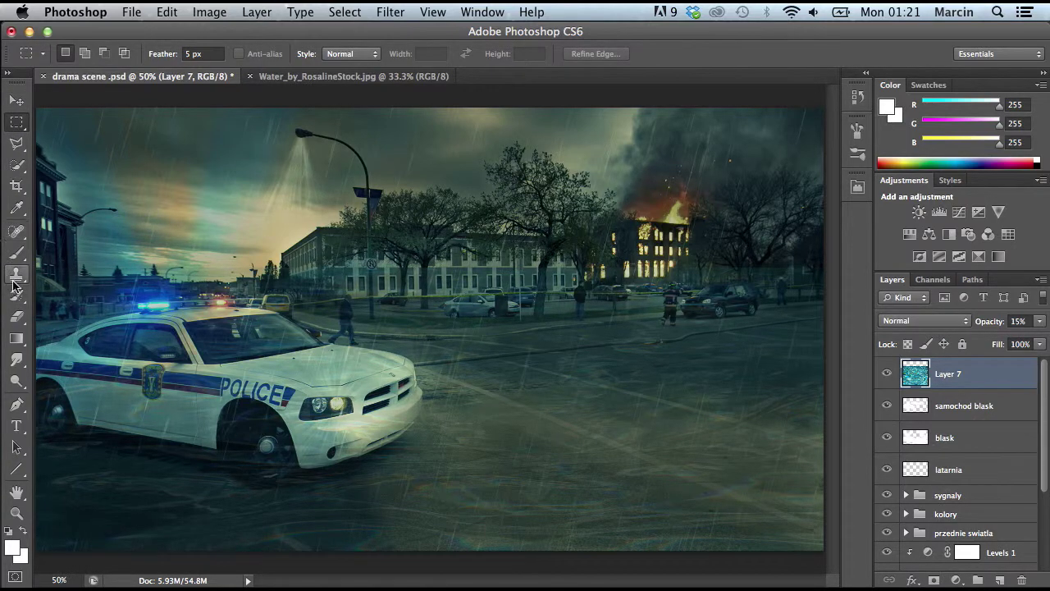
left_click(16, 252)
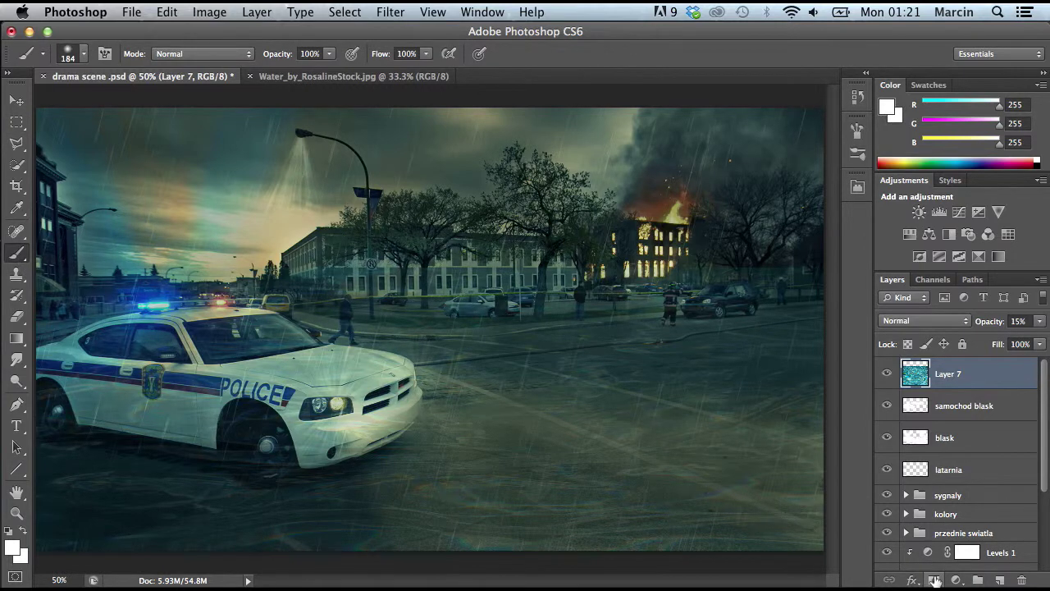
Step: Add a layer mask to Layer 7 and paint black across the street and the car's rear
left_click(934, 580)
left_click(14, 545)
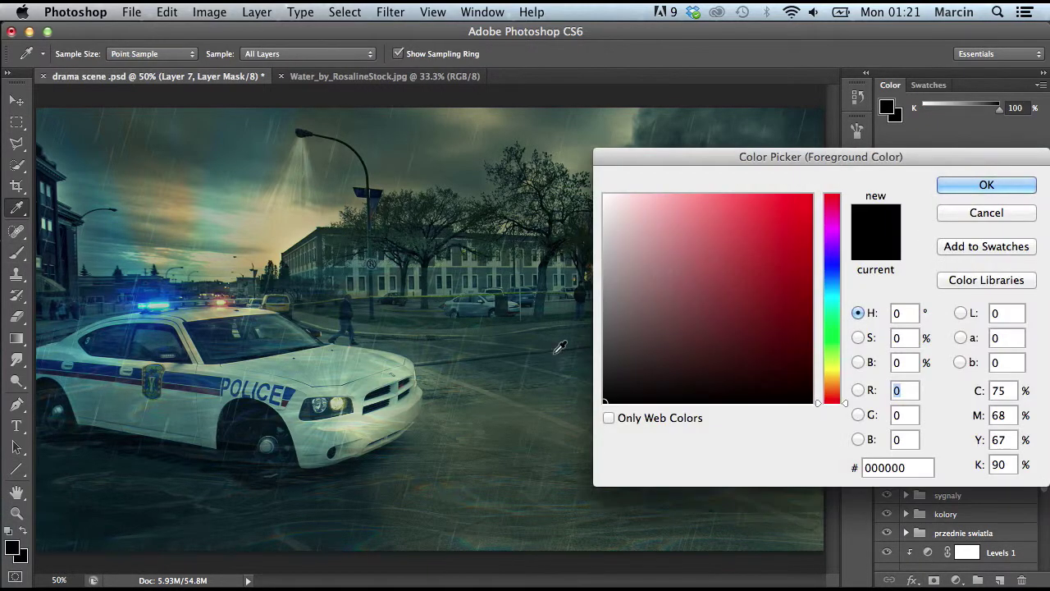
left_click(980, 189)
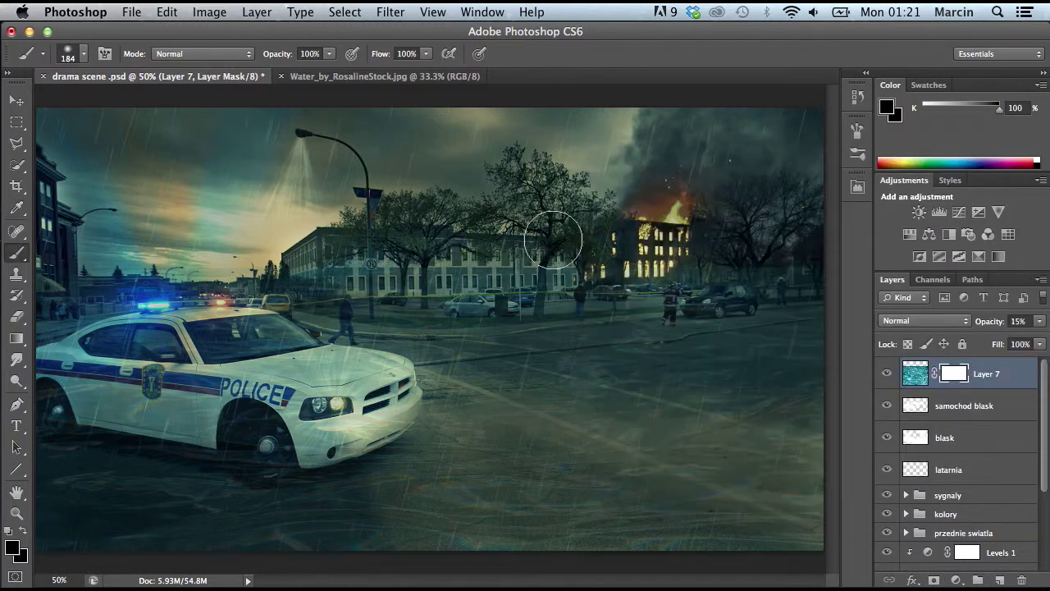
mouse_move(397, 334)
left_mouse_down()
mouse_move(553, 304)
mouse_move(719, 295)
left_mouse_up()
mouse_move(380, 307)
left_mouse_down()
mouse_move(28, 297)
mouse_move(47, 352)
mouse_move(75, 379)
mouse_move(201, 431)
mouse_move(306, 428)
mouse_move(259, 427)
mouse_move(259, 463)
mouse_move(180, 406)
mouse_move(66, 411)
mouse_move(35, 385)
mouse_move(123, 351)
mouse_move(83, 353)
mouse_move(105, 354)
mouse_move(168, 316)
mouse_move(287, 324)
mouse_move(322, 365)
mouse_move(369, 371)
mouse_move(320, 447)
mouse_move(404, 410)
left_mouse_up()
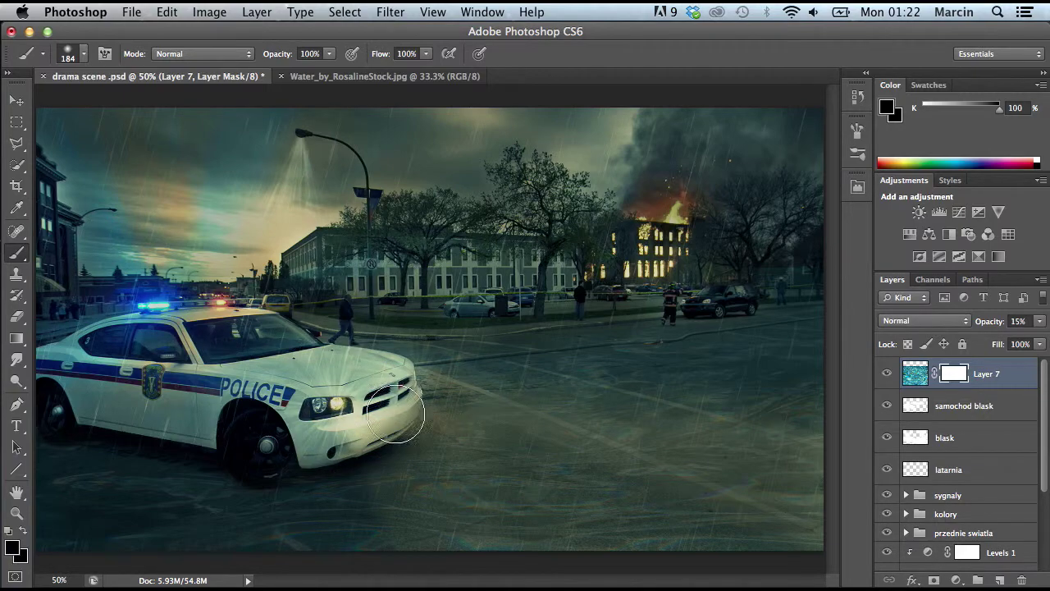
Step: Undo the last strokes and repaint the mask over the car's hood, lower side, grille and street band
left_click(166, 11)
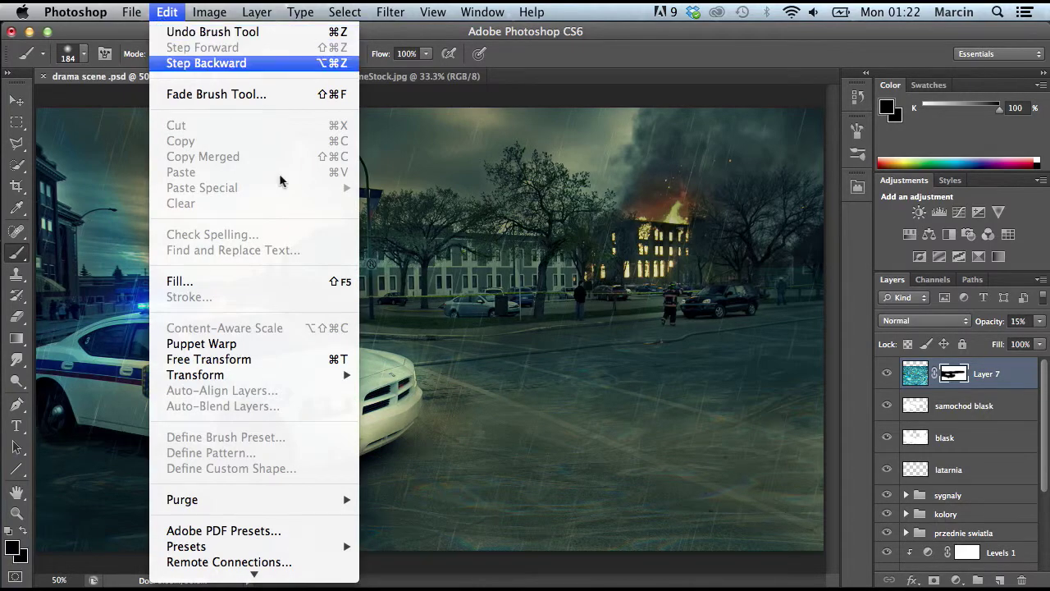
left_click(182, 63)
mouse_move(331, 438)
left_mouse_down()
mouse_move(322, 361)
mouse_move(234, 329)
mouse_move(276, 363)
mouse_move(272, 408)
mouse_move(292, 435)
mouse_move(217, 441)
mouse_move(257, 459)
mouse_move(265, 450)
mouse_move(195, 418)
mouse_move(56, 401)
mouse_move(68, 375)
mouse_move(59, 367)
mouse_move(124, 331)
mouse_move(252, 335)
left_mouse_up()
mouse_move(265, 452)
left_mouse_down()
mouse_move(231, 422)
mouse_move(90, 398)
mouse_move(52, 404)
mouse_move(61, 372)
mouse_move(119, 338)
mouse_move(238, 331)
left_mouse_up()
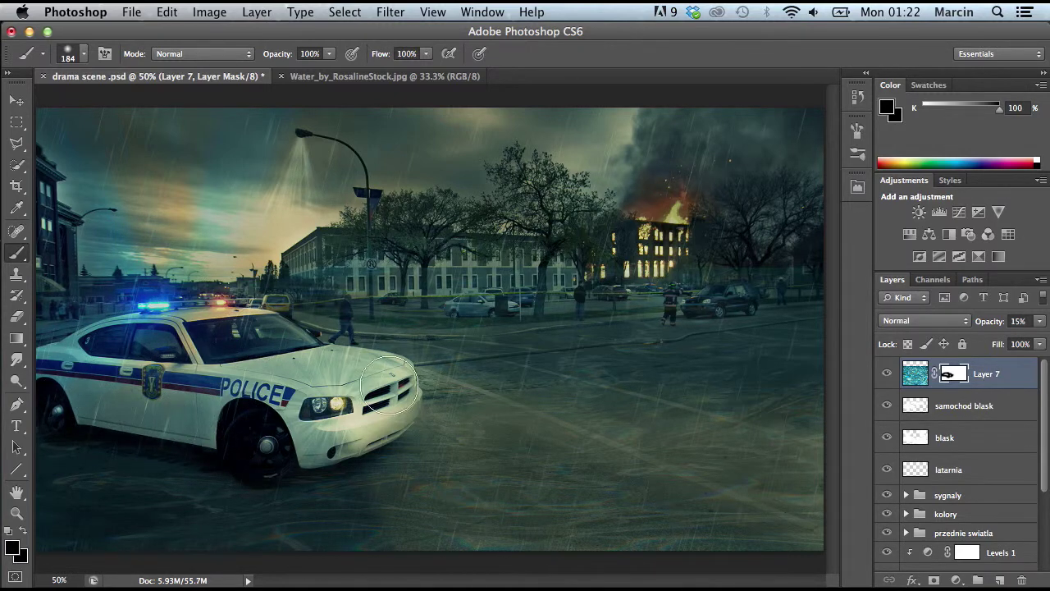
left_click_drag(393, 417, 322, 442)
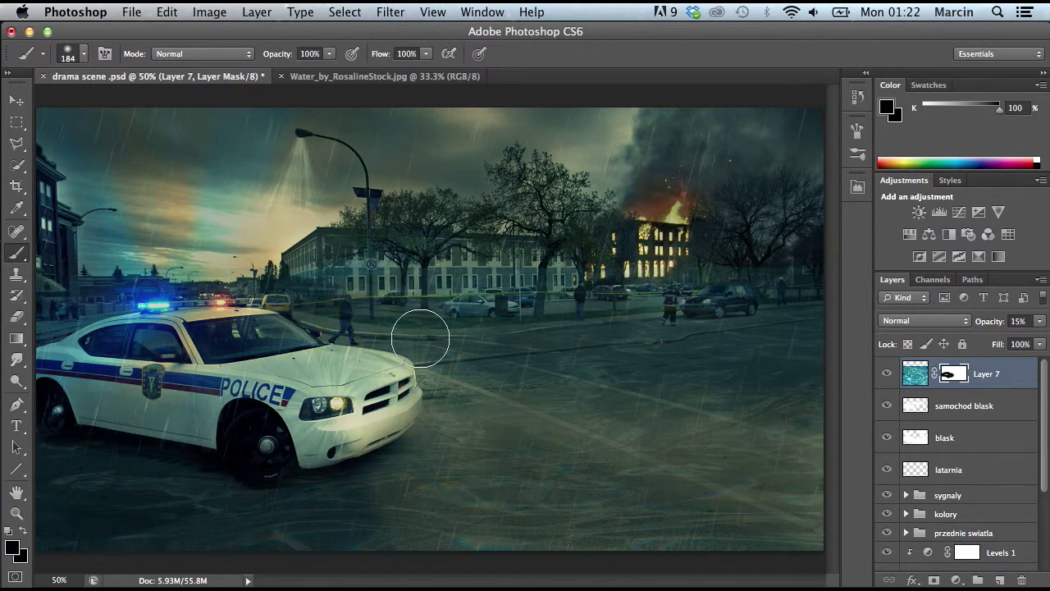
mouse_move(352, 300)
left_mouse_down()
mouse_move(537, 299)
mouse_move(757, 268)
mouse_move(698, 270)
mouse_move(693, 295)
mouse_move(733, 296)
mouse_move(683, 300)
left_mouse_up()
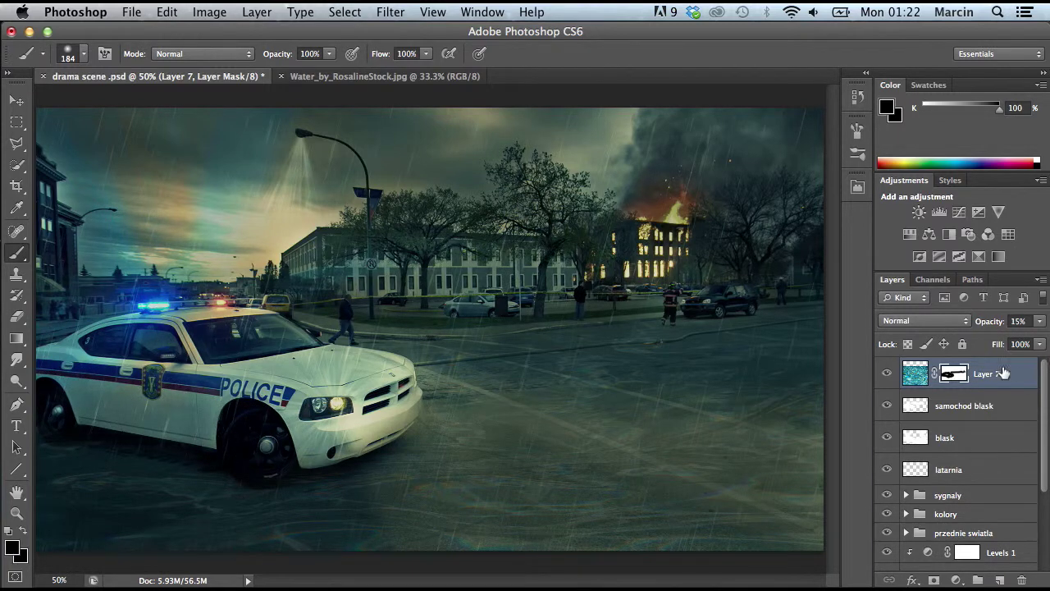
Step: Try repositioning Layer 7 in the stack and undo a stray stroke across the buildings
left_click_drag(1010, 543, 1012, 548)
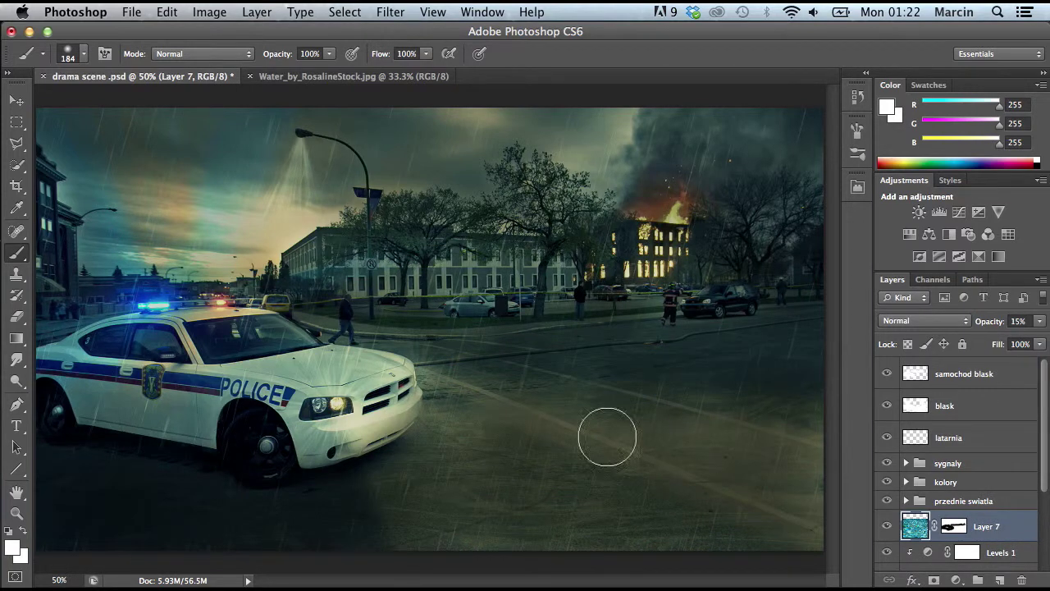
left_click_drag(995, 515, 997, 421)
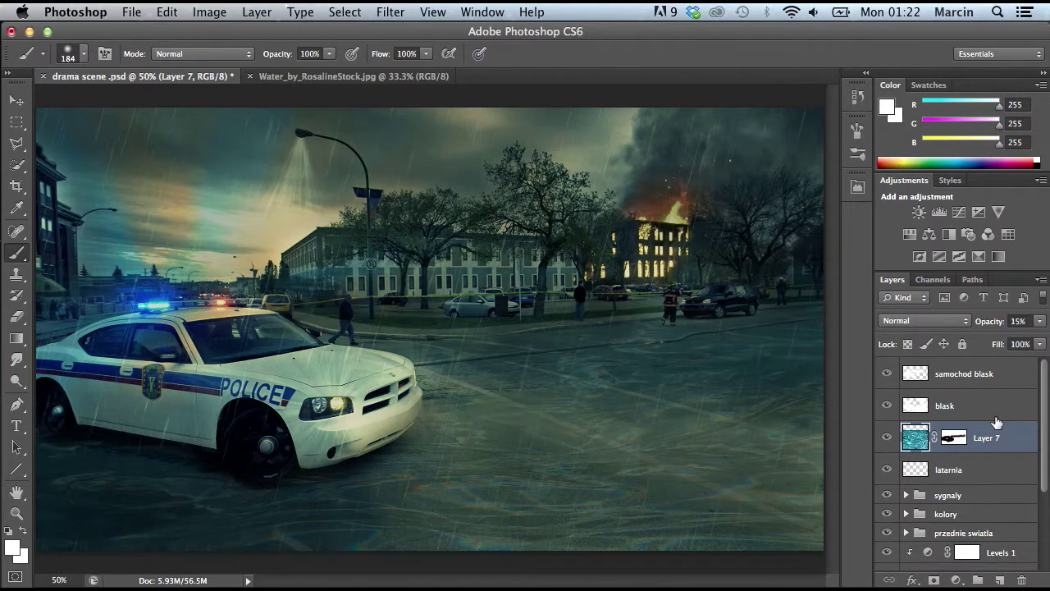
mouse_move(117, 286)
left_mouse_down()
mouse_move(445, 270)
mouse_move(594, 277)
left_mouse_up()
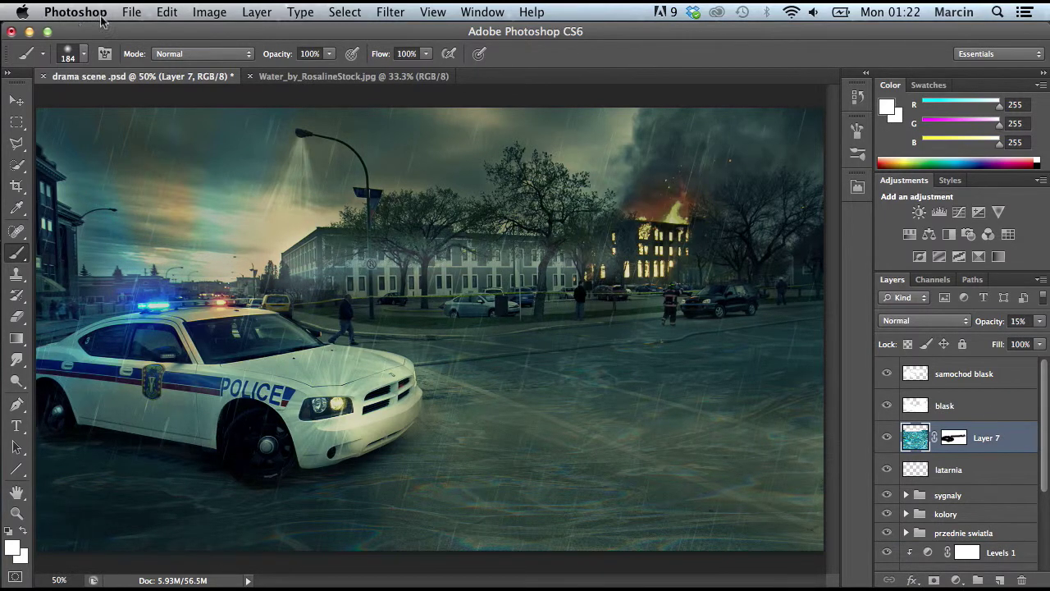
left_click(168, 12)
left_click(197, 63)
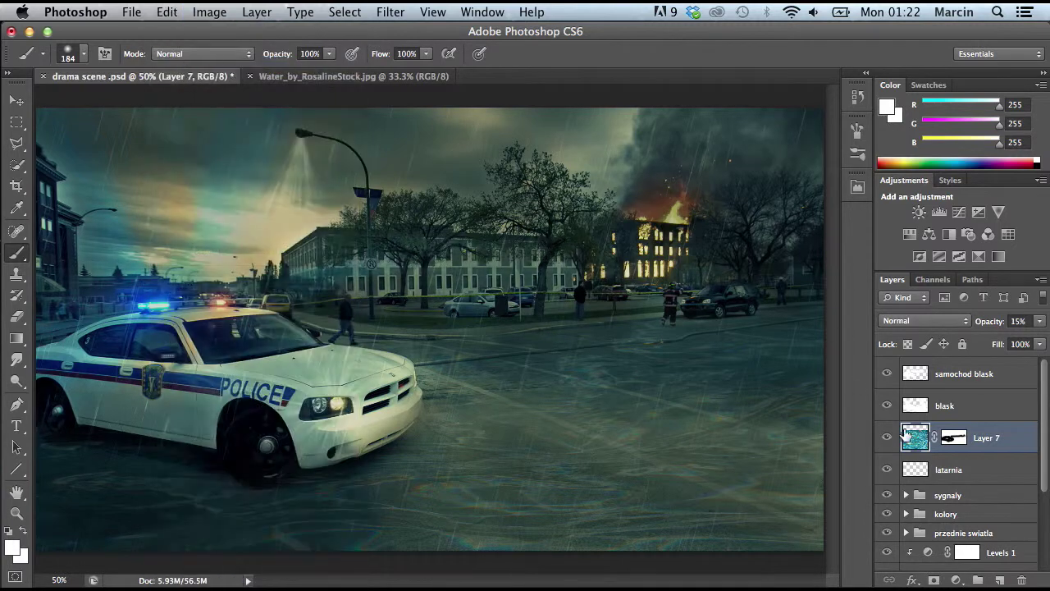
left_click(961, 440)
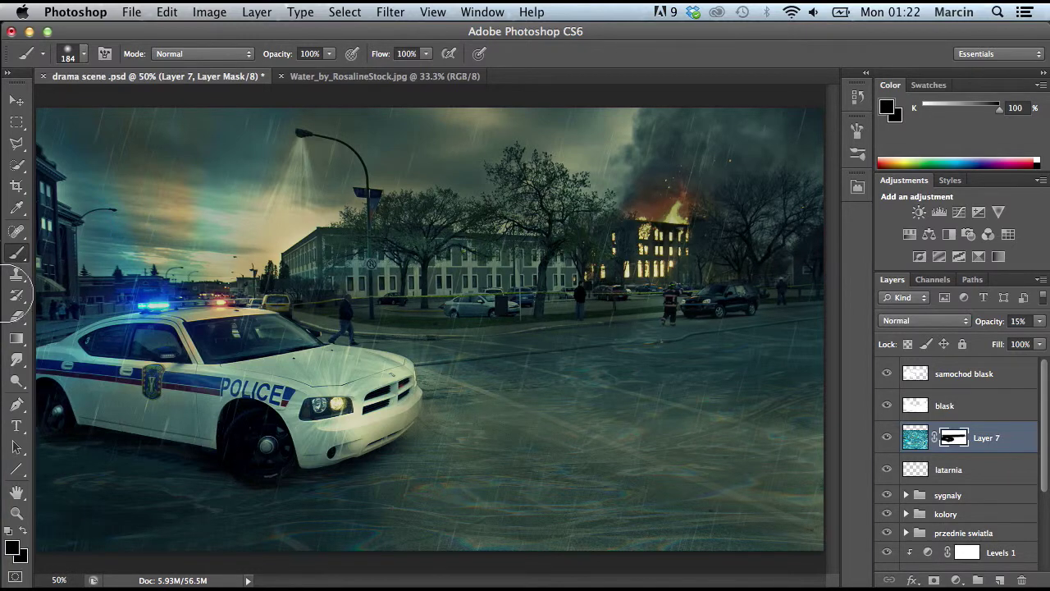
Step: Move Layer 7 below the przednie swiatla group, changing its opacity from 5% to 18%
left_click(1019, 321)
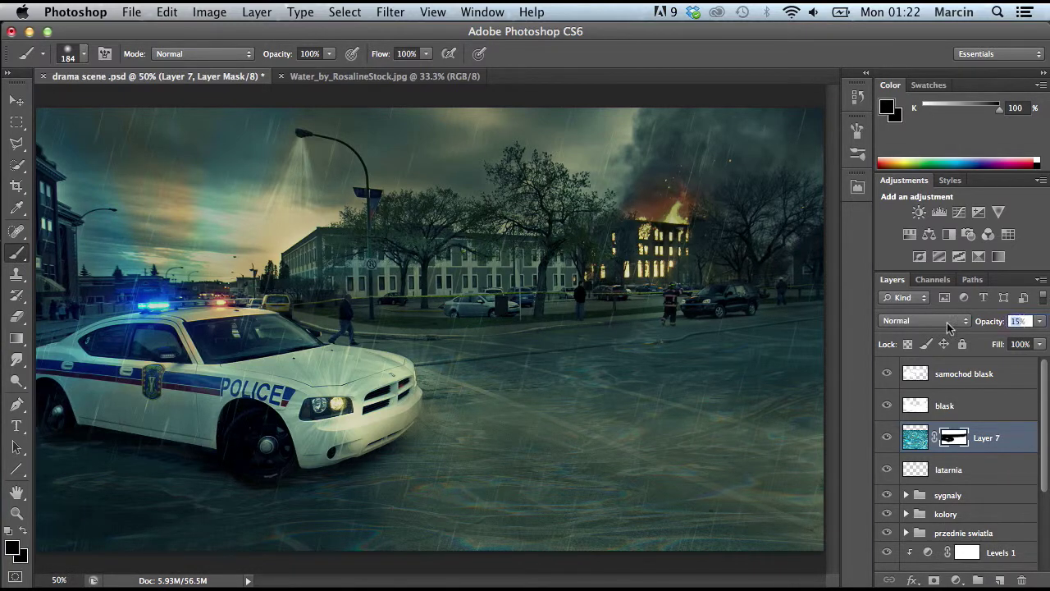
type("5")
key("Return")
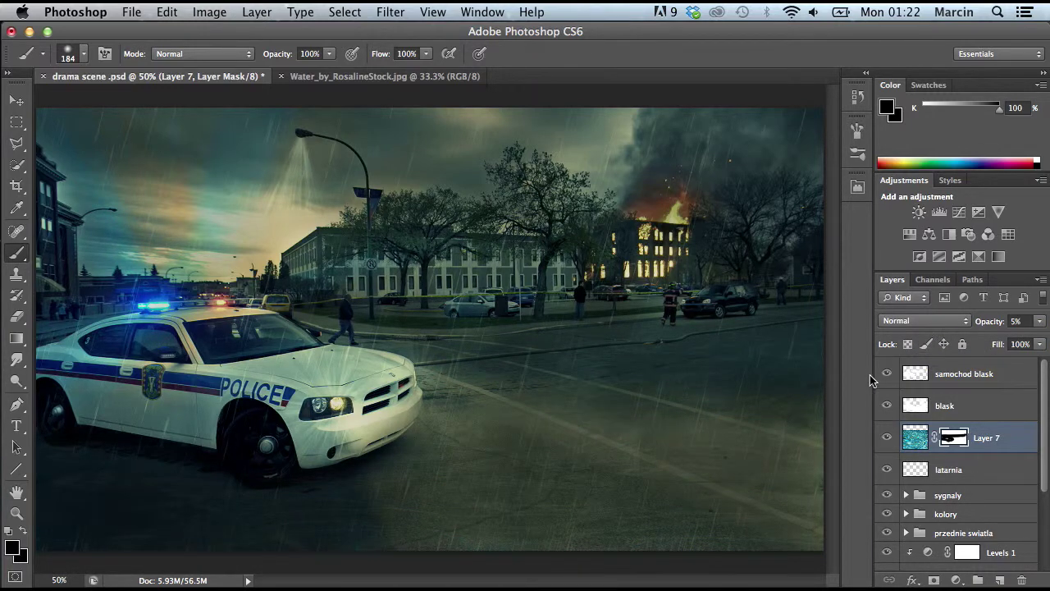
left_click_drag(1001, 443, 1017, 547)
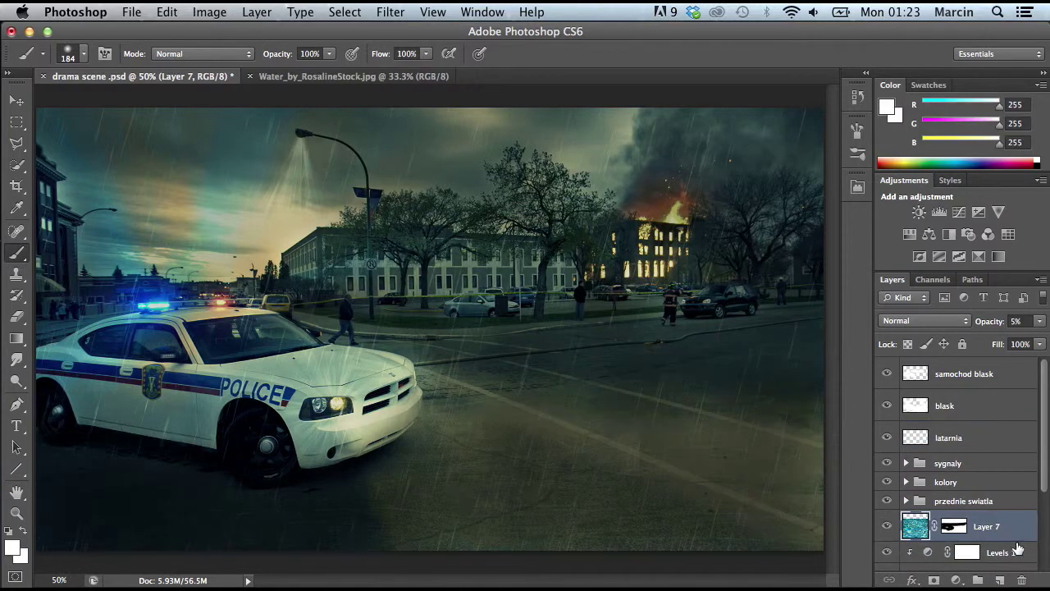
left_click(1039, 321)
left_click_drag(968, 343, 973, 343)
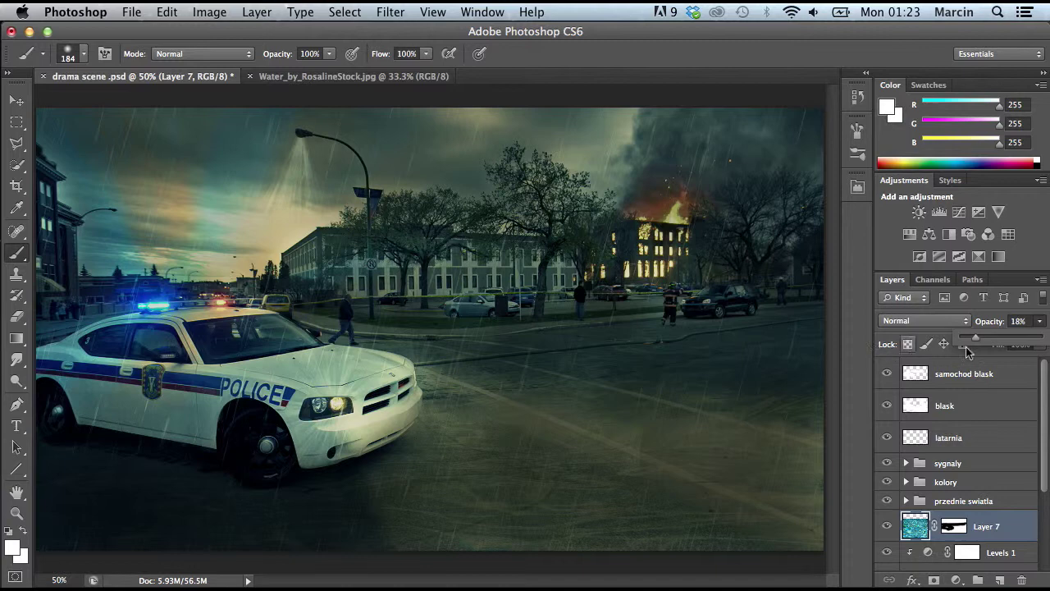
left_click(1040, 324)
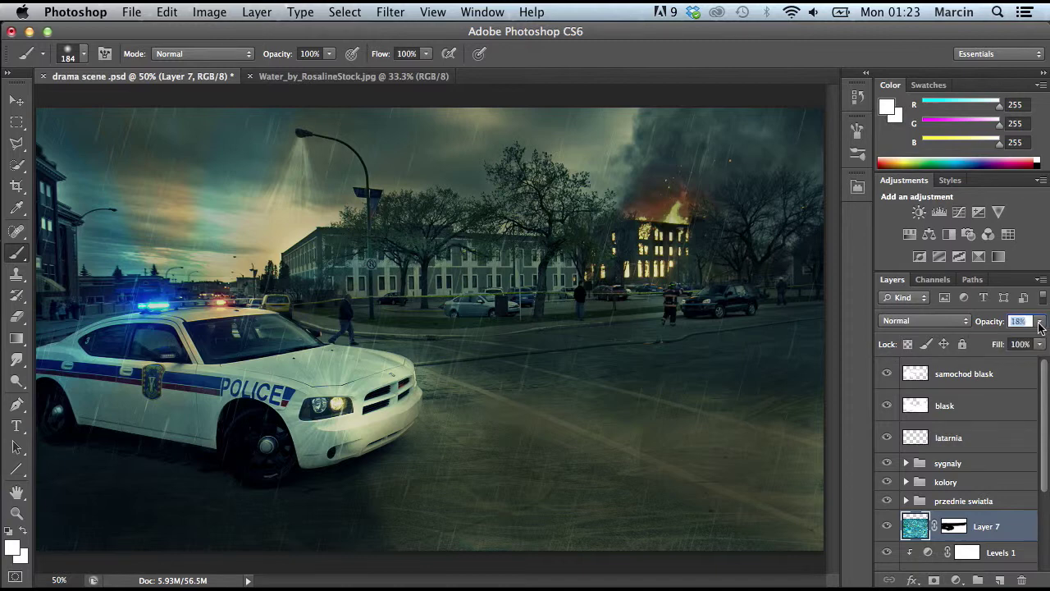
left_click(973, 383)
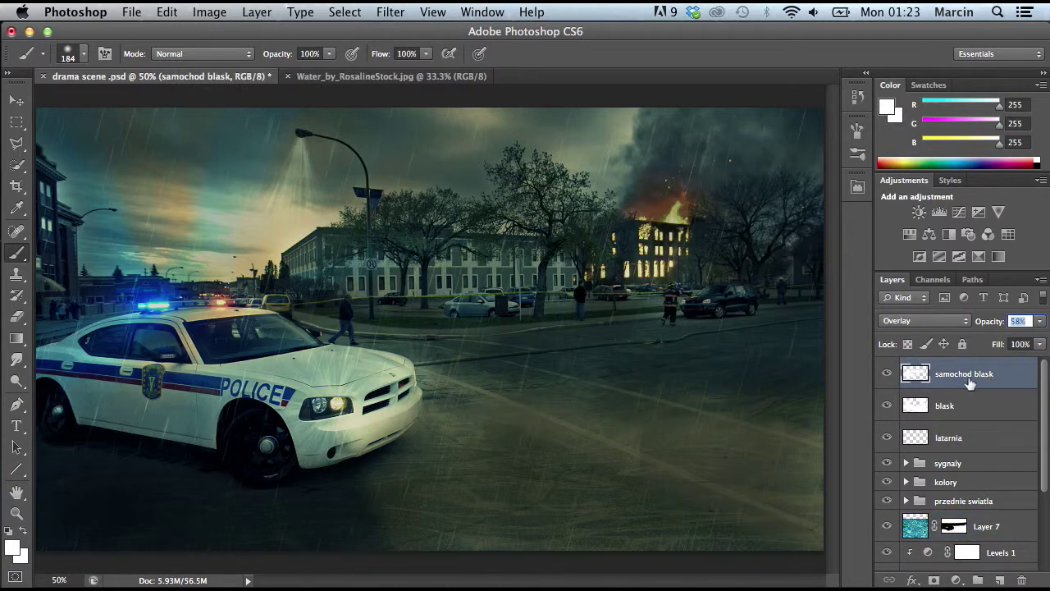
Step: Stamp all visible content into a new merged Layer 8 with Cmd+Opt+Shift+E
left_click(21, 123)
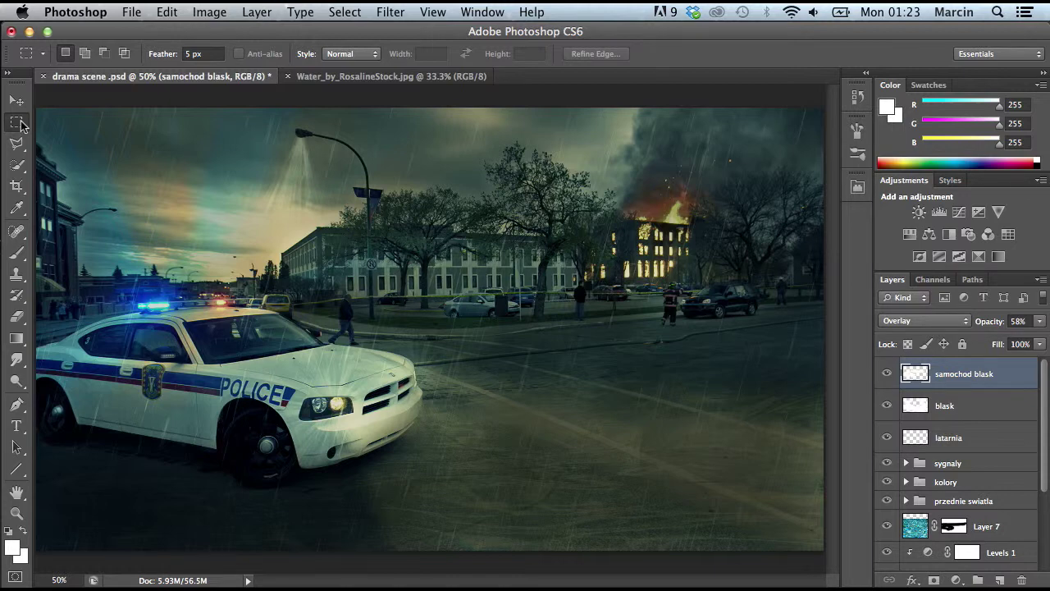
key("super+alt+shift+e")
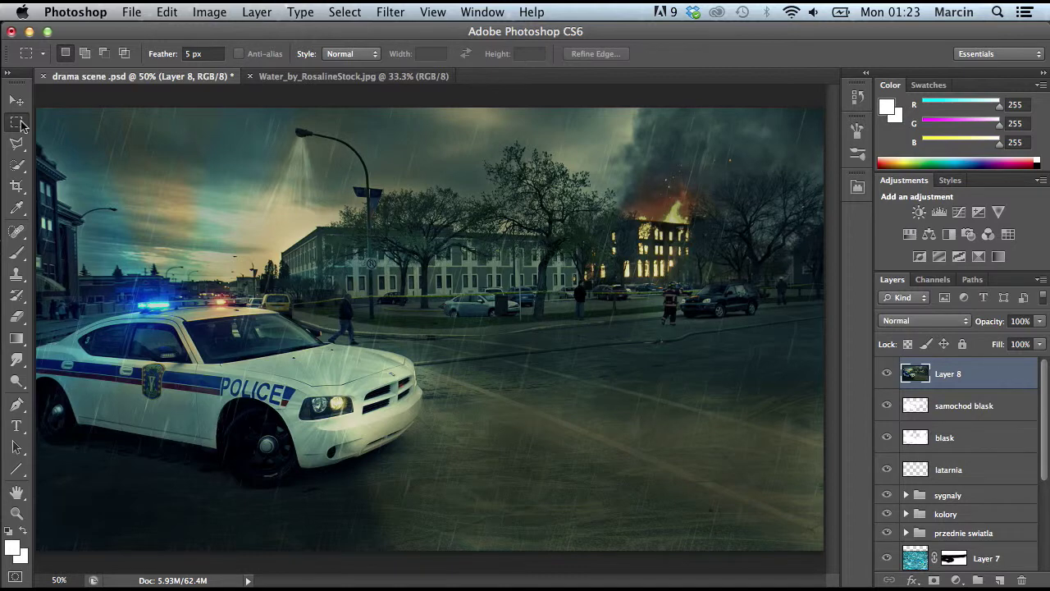
double_click(969, 373)
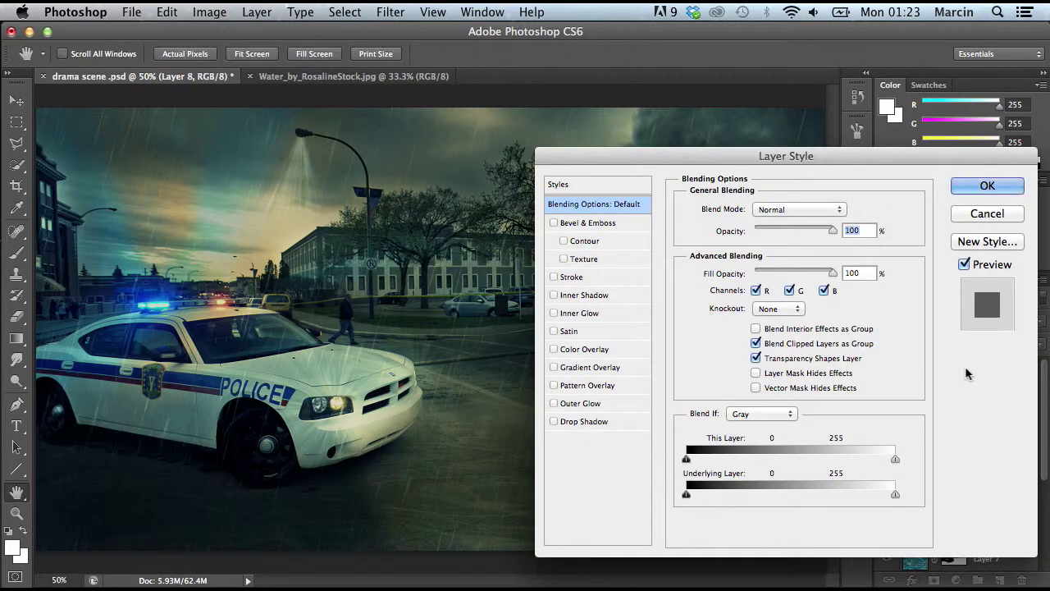
left_click(968, 212)
Step: Rename Layer 8 to 'final' and convert it to a smart object
double_click(945, 376)
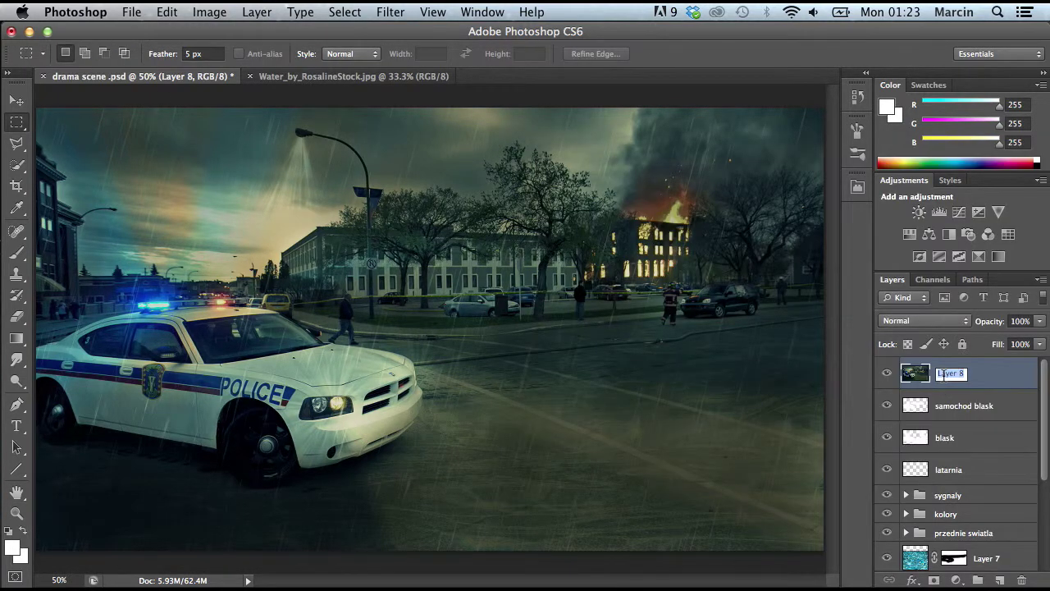
type("final")
key("Return")
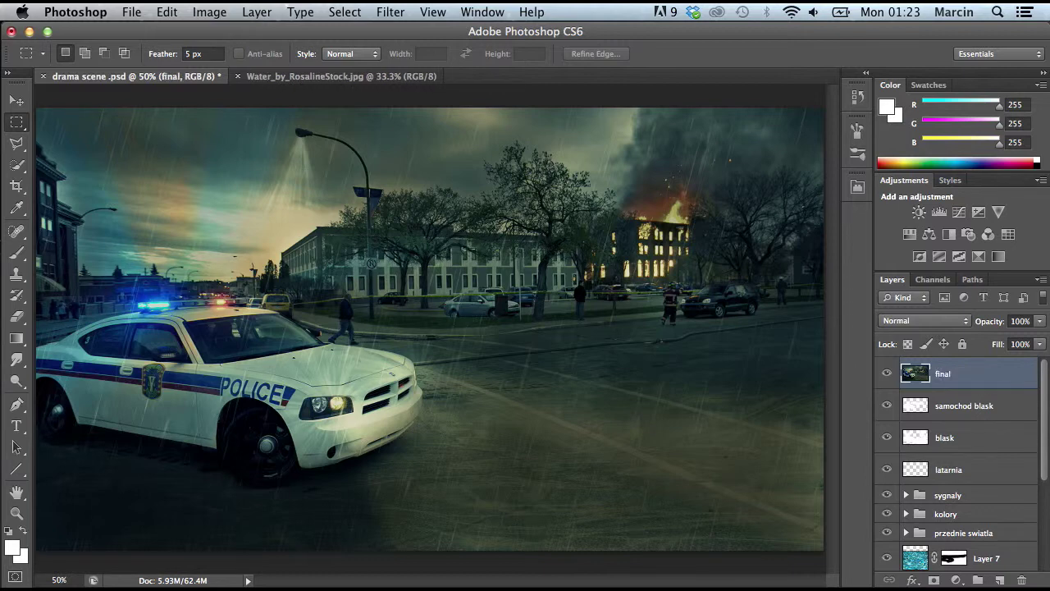
right_click(976, 376)
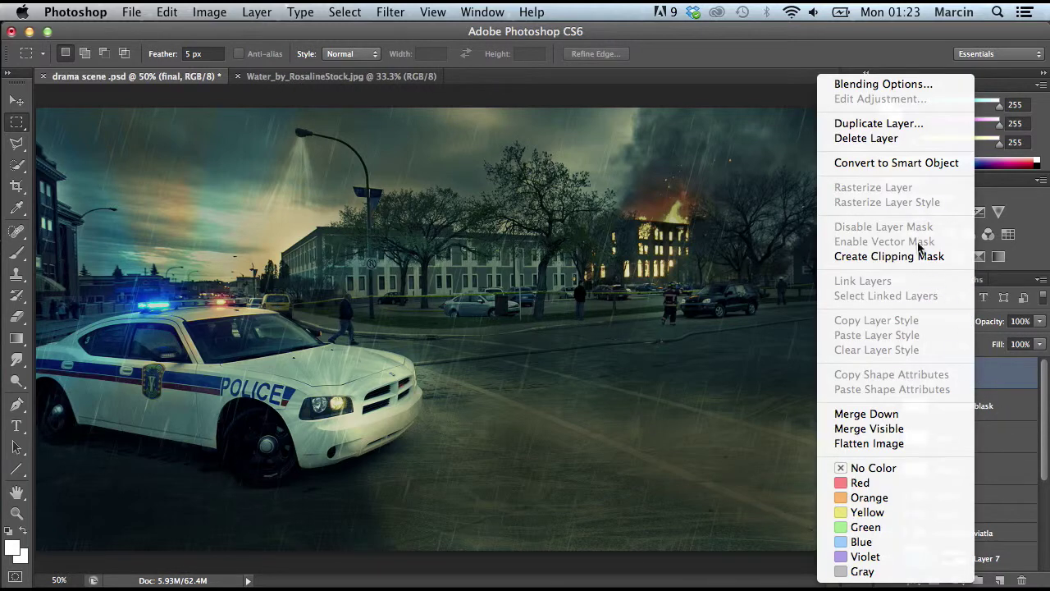
left_click(892, 163)
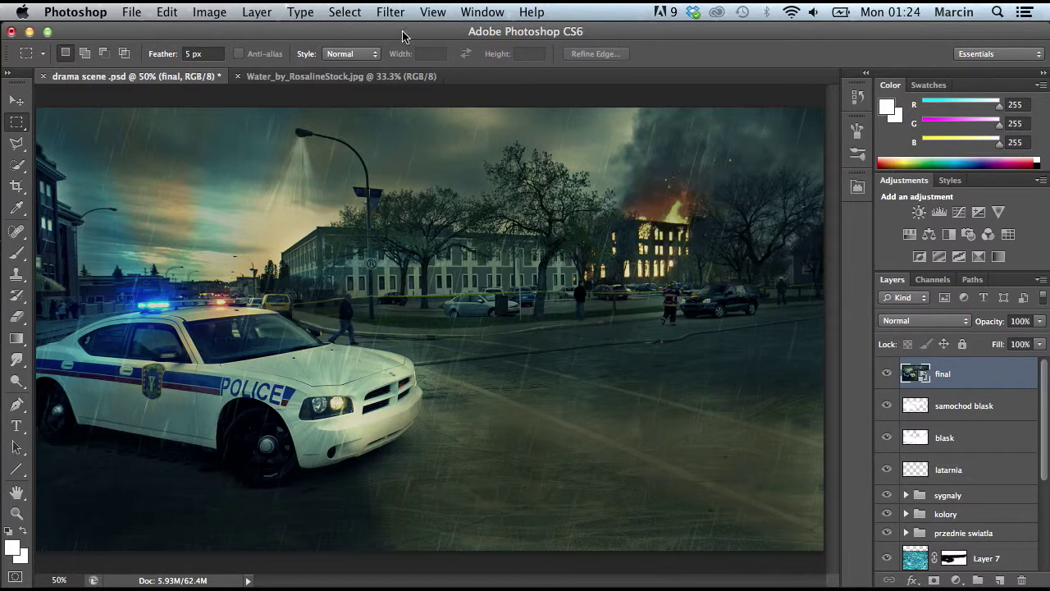
Step: Launch Perfect Effects 8 on the final layer from the onOne extension panel
left_click(472, 13)
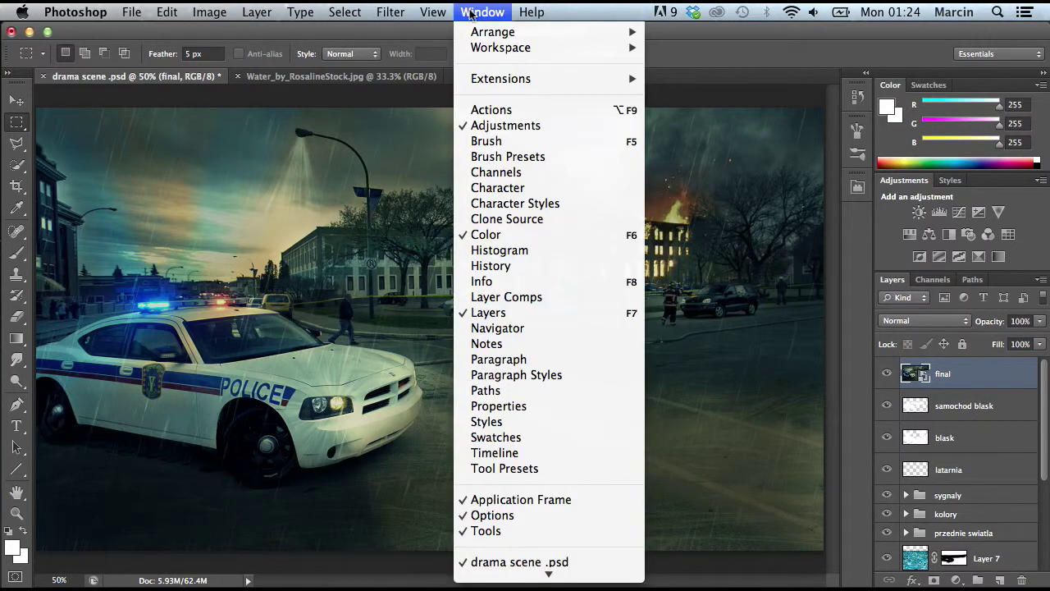
mouse_move(544, 81)
left_click(716, 127)
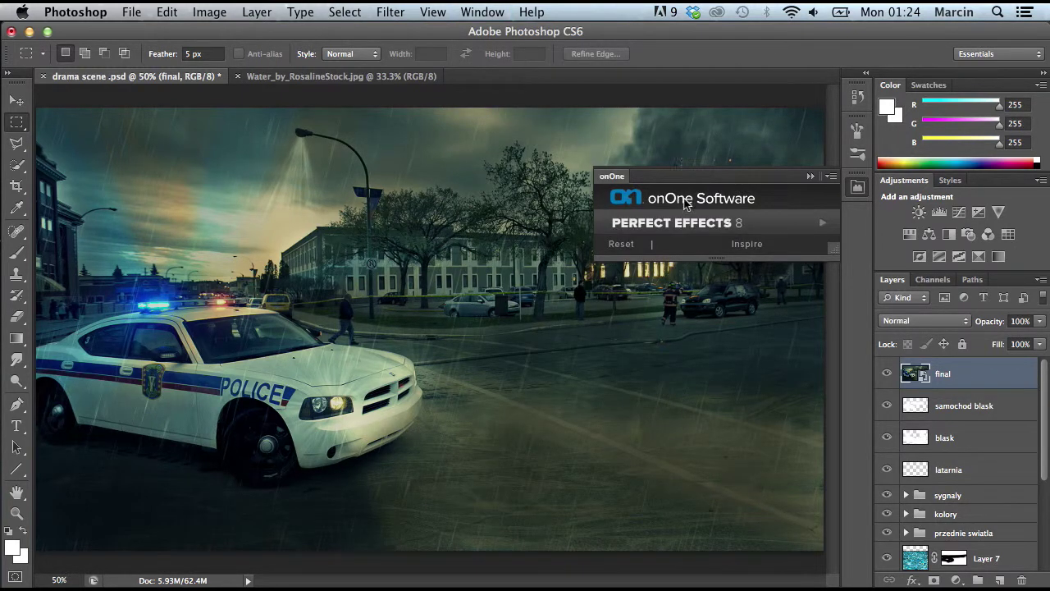
left_click(692, 228)
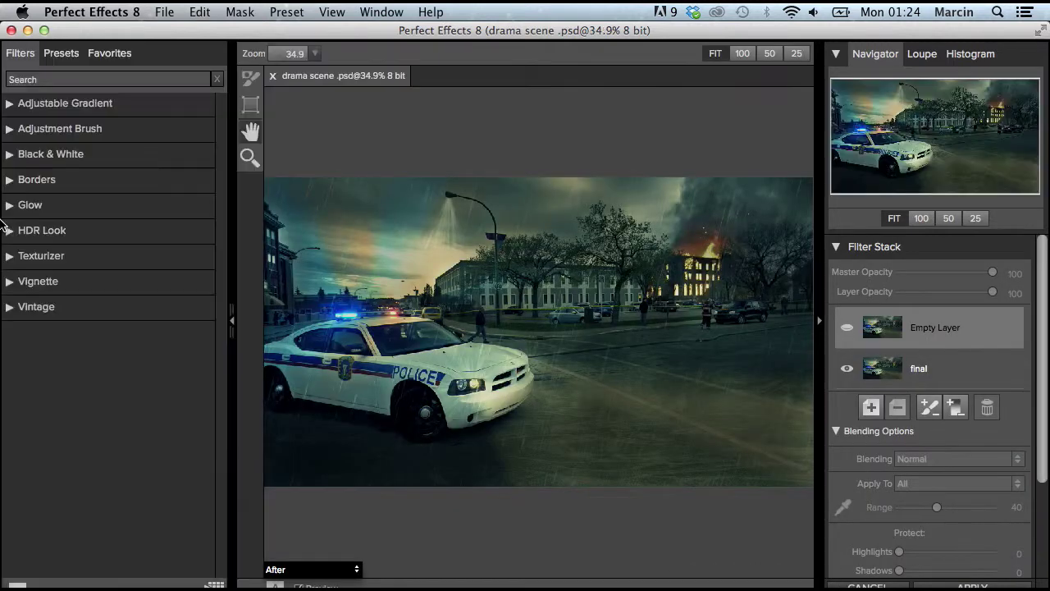
Step: Apply a Warmer adjustable gradient feathered near the horizon at 84 opacity, then add an empty layer
left_click(29, 103)
scroll(206, 139, "down", 10)
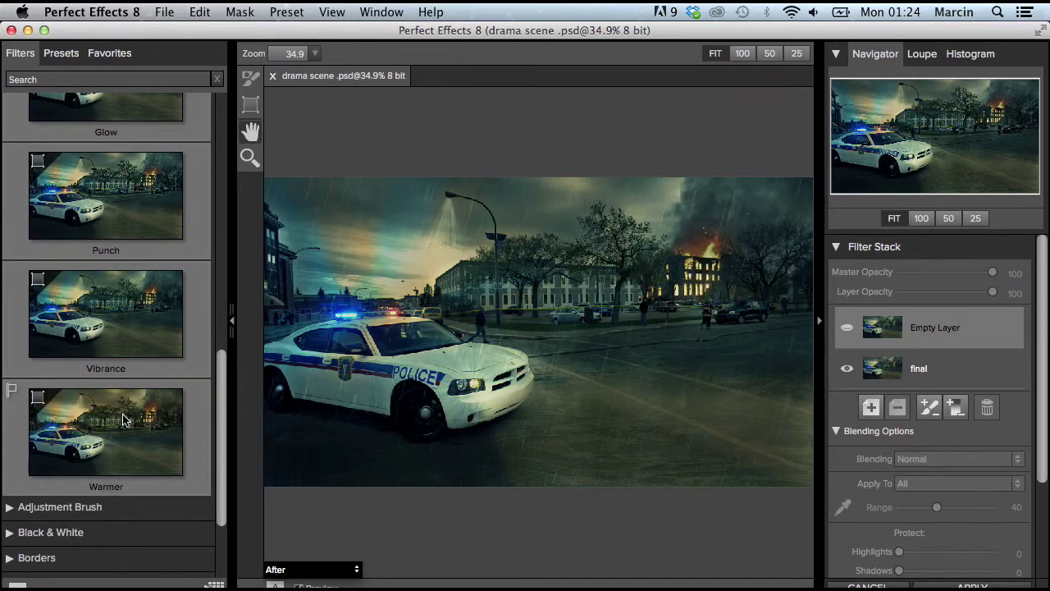
left_click(125, 421)
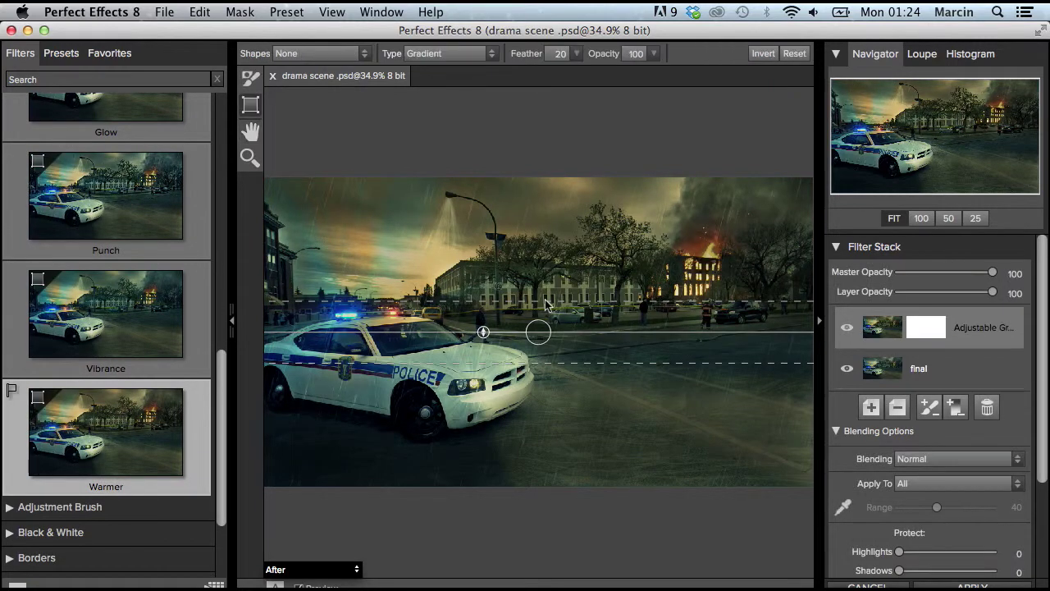
left_click_drag(544, 303, 537, 197)
left_click_drag(535, 328, 536, 297)
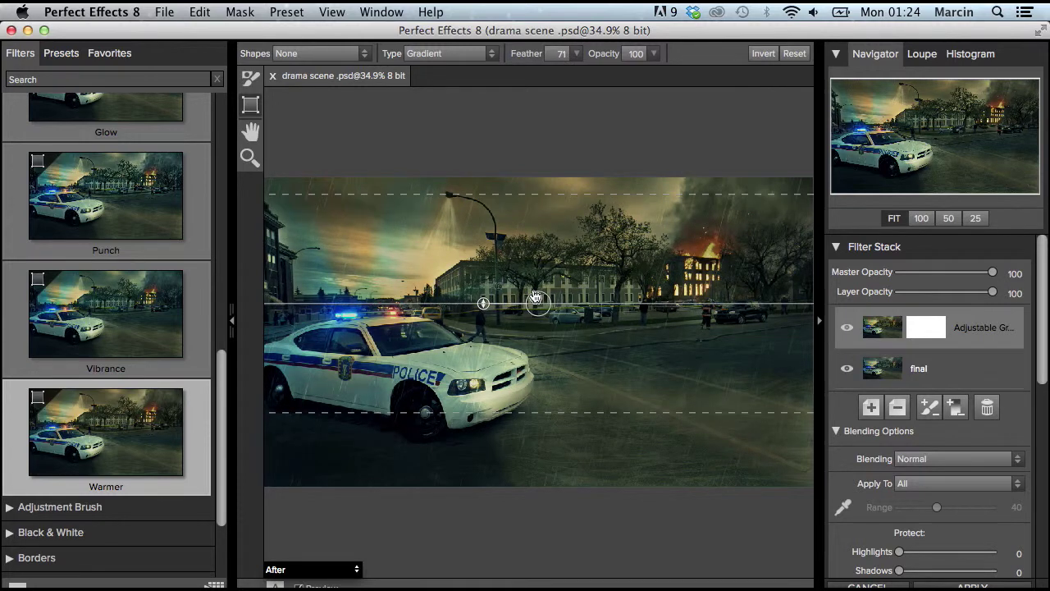
left_click_drag(512, 193, 511, 175)
left_click_drag(540, 289, 537, 277)
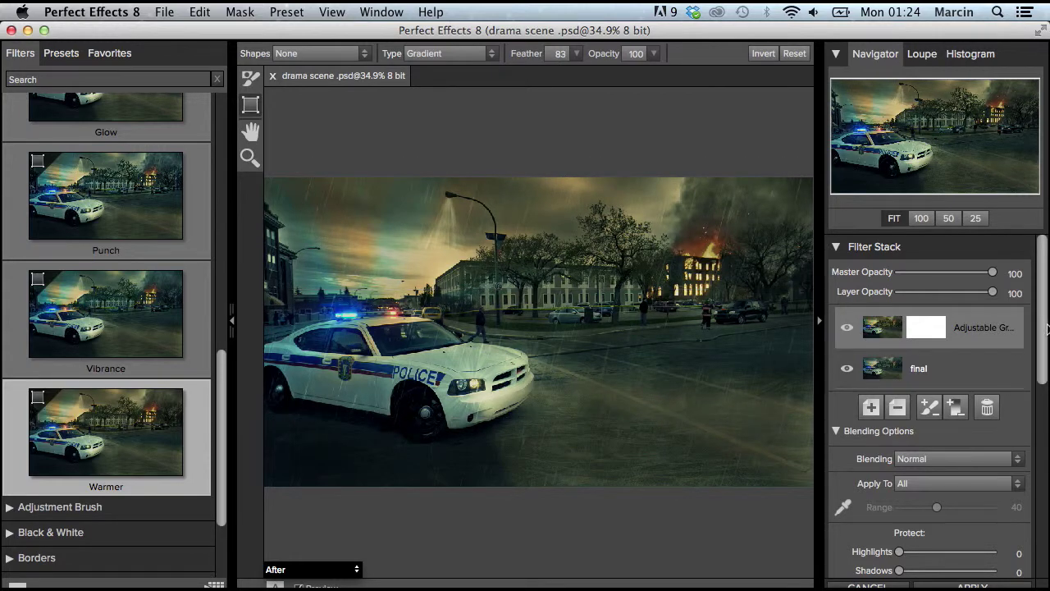
left_click_drag(993, 292, 978, 293)
left_click(871, 407)
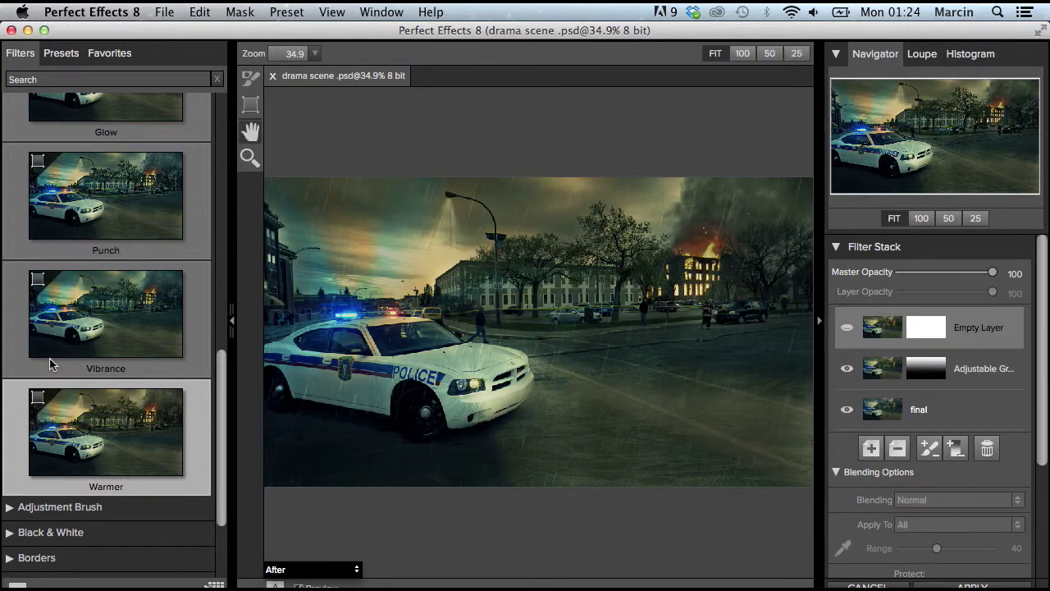
Step: Preview the Subtle, Surreal, Glow and Exaggerated Edges n Tone HDR Look presets on the empty layer
left_click(965, 374)
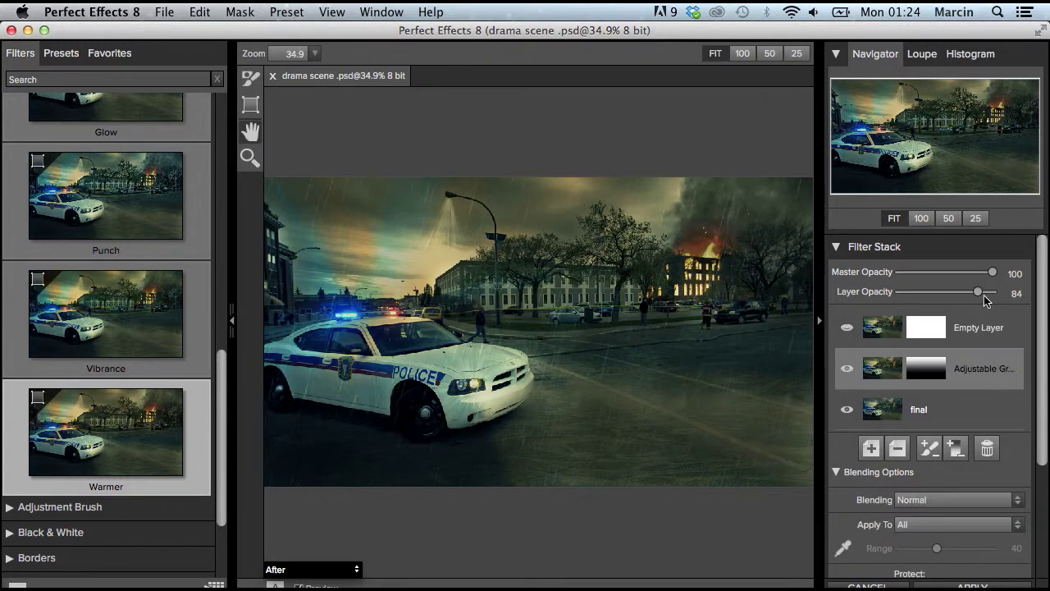
left_click(956, 332)
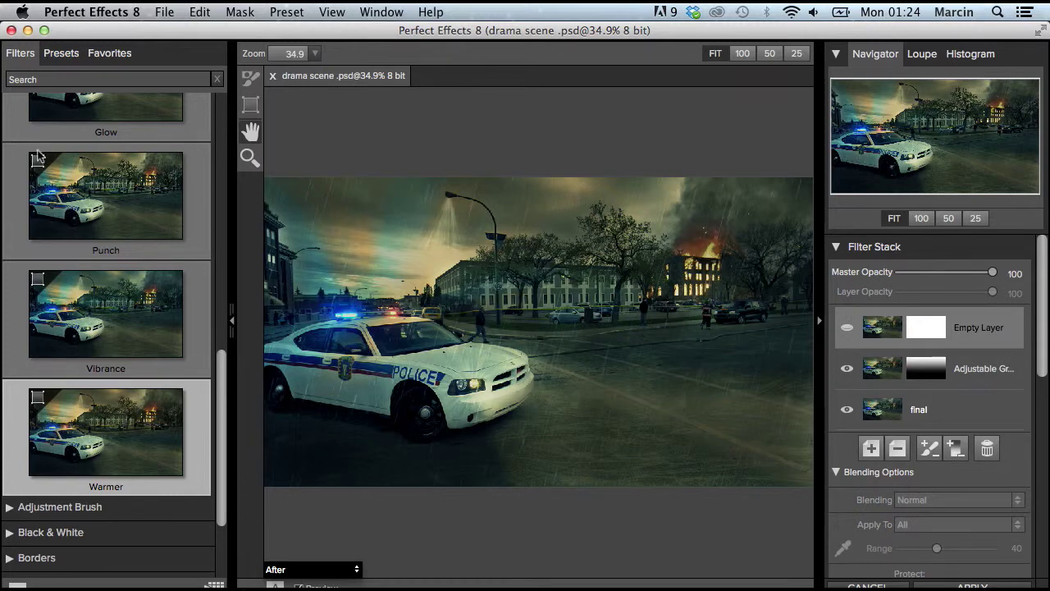
left_click_drag(220, 369, 220, 420)
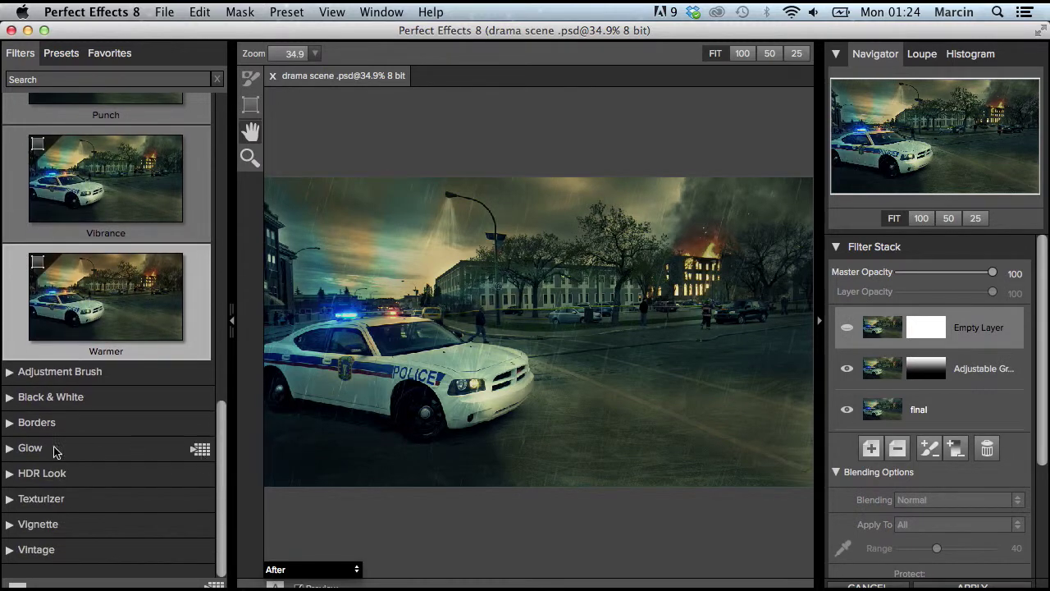
left_click(15, 473)
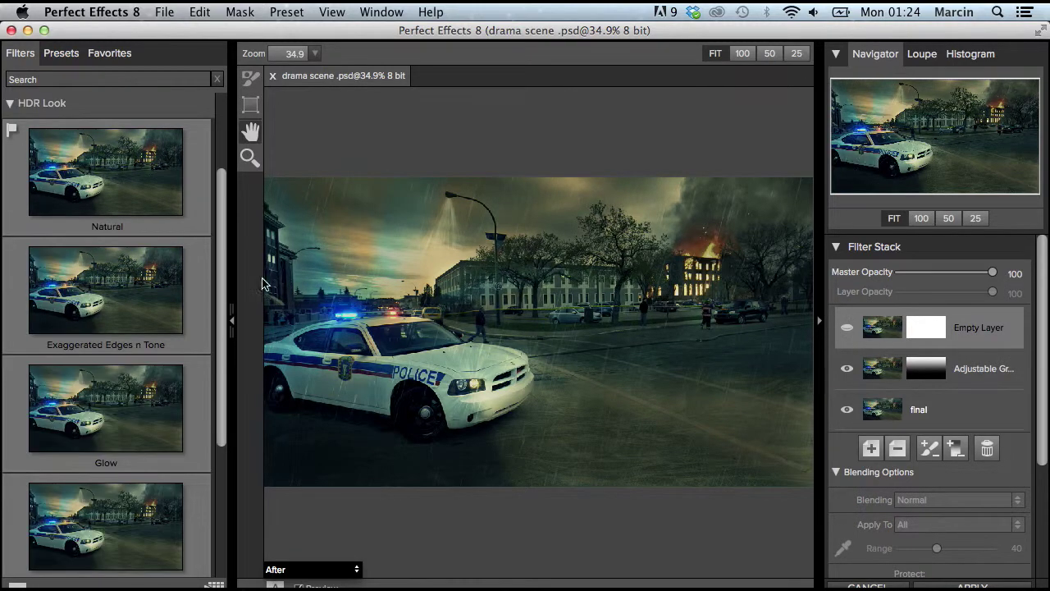
left_click_drag(221, 284, 212, 377)
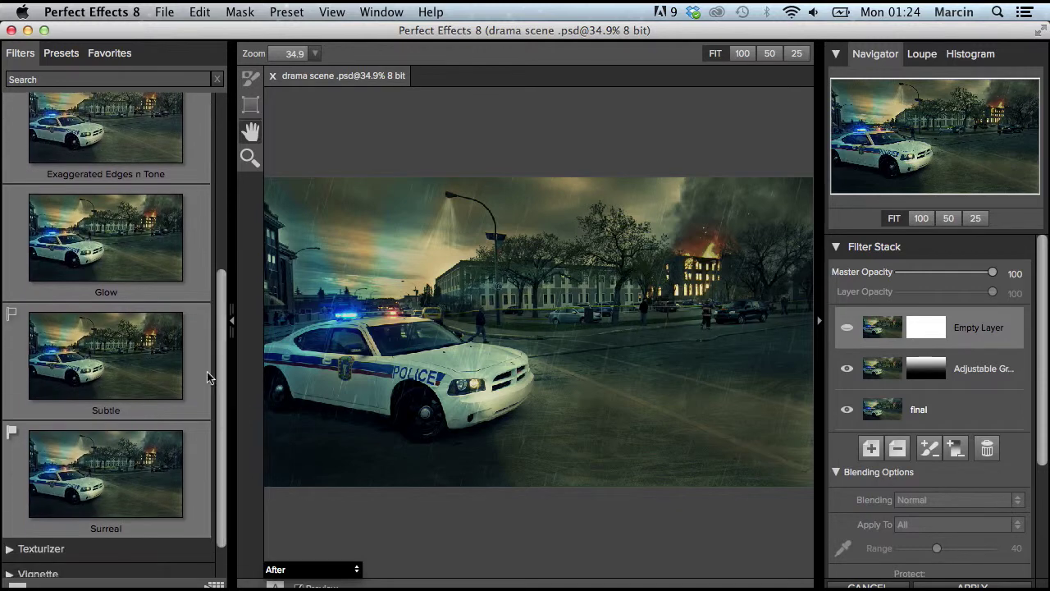
left_click(112, 376)
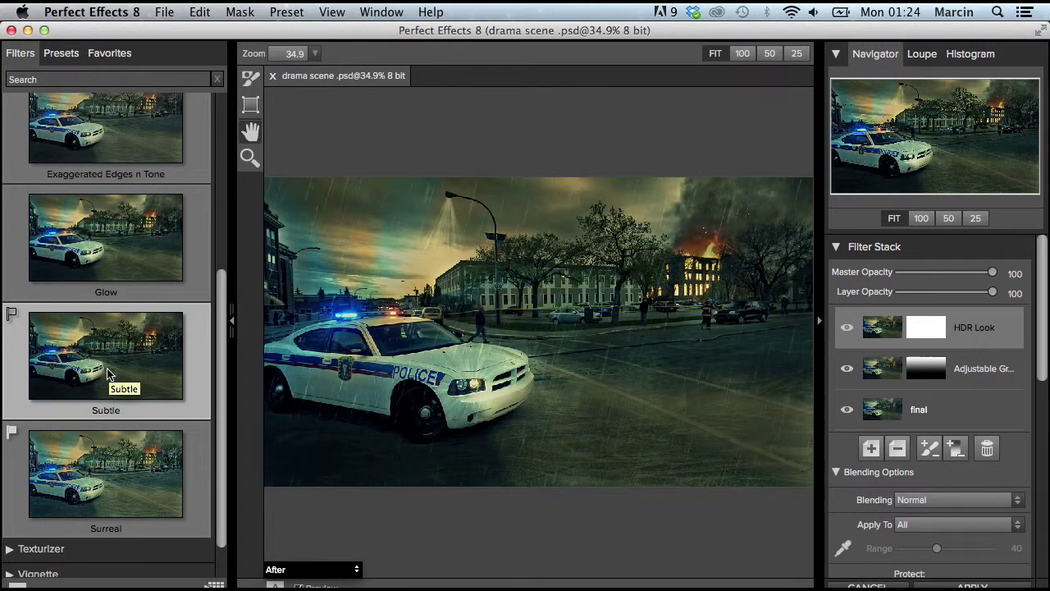
left_click(121, 452)
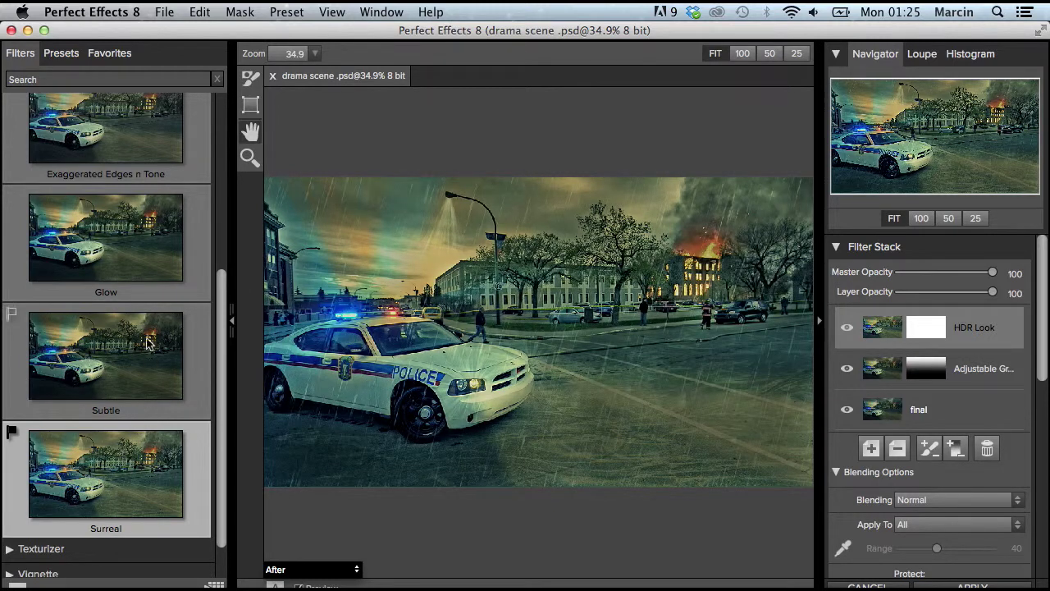
left_click(113, 268)
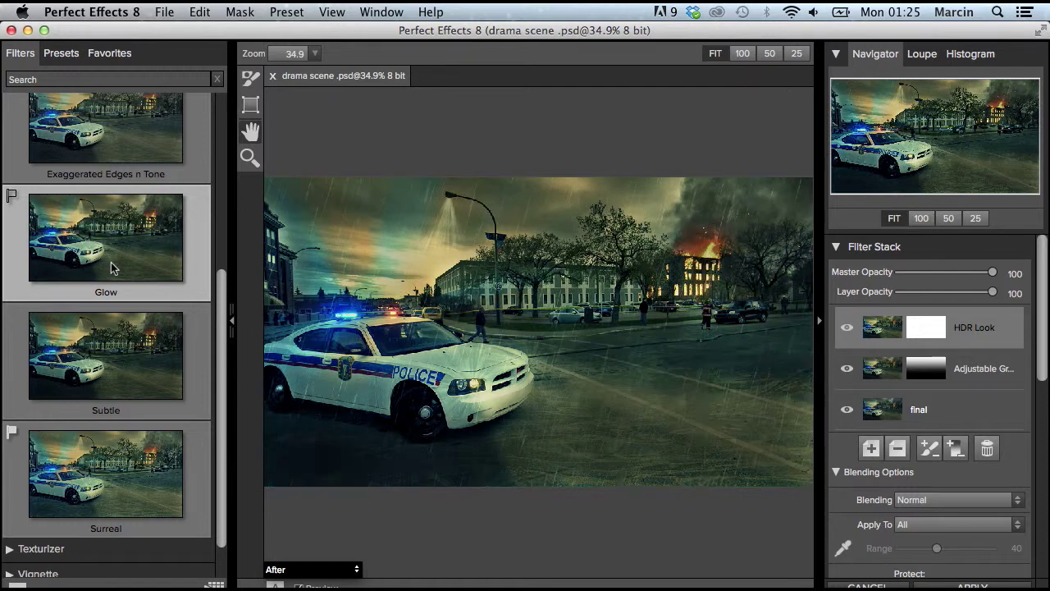
left_click(119, 143)
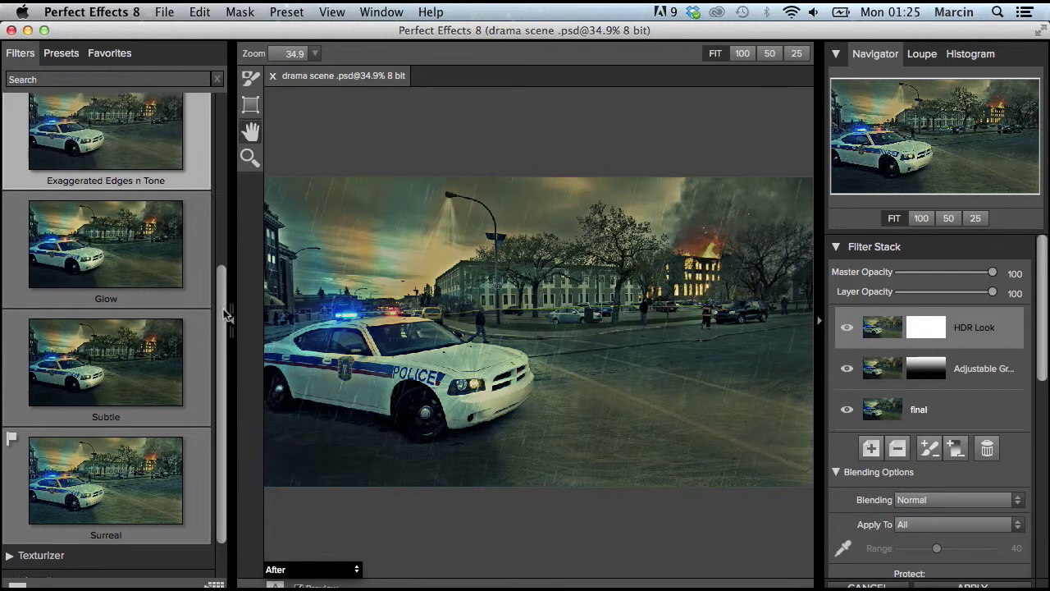
Step: Settle on the Natural HDR Look preset at 70 layer opacity and add another empty layer
scroll(228, 262, "up", 5)
scroll(228, 248, "up", 5)
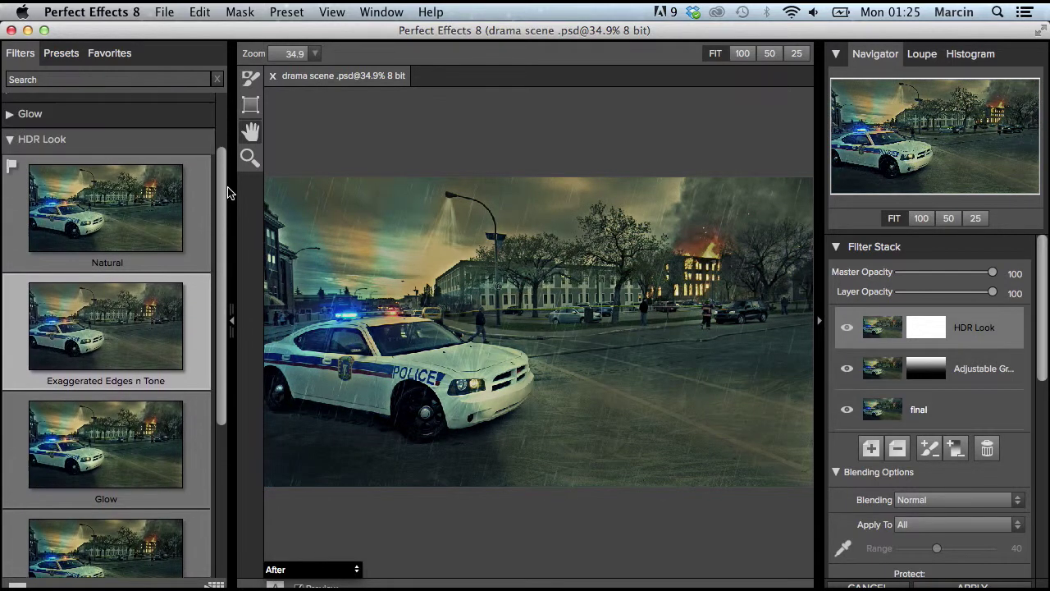
left_click(135, 223)
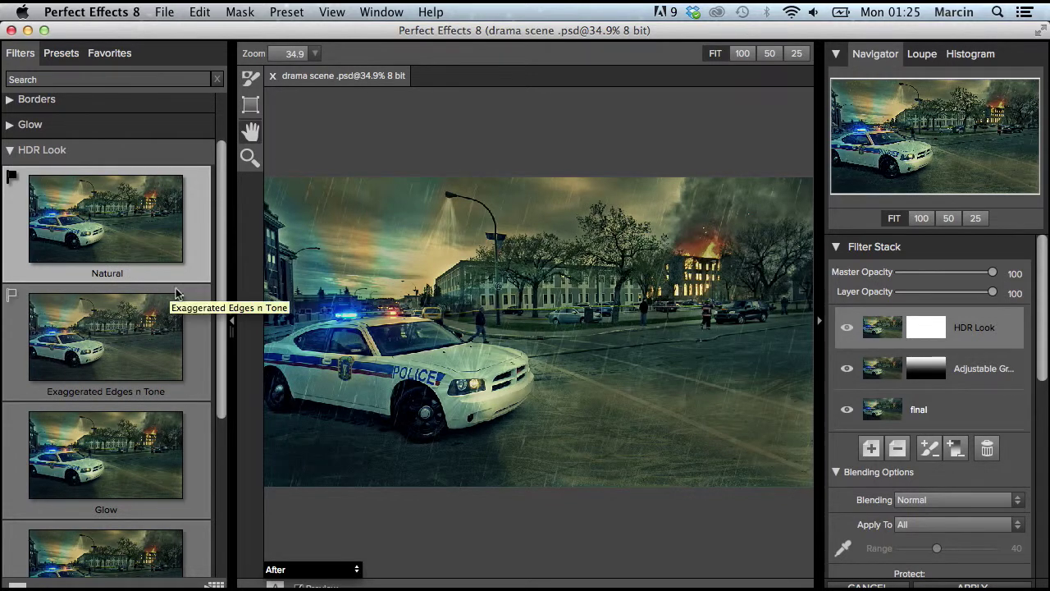
scroll(220, 300, "down", 5)
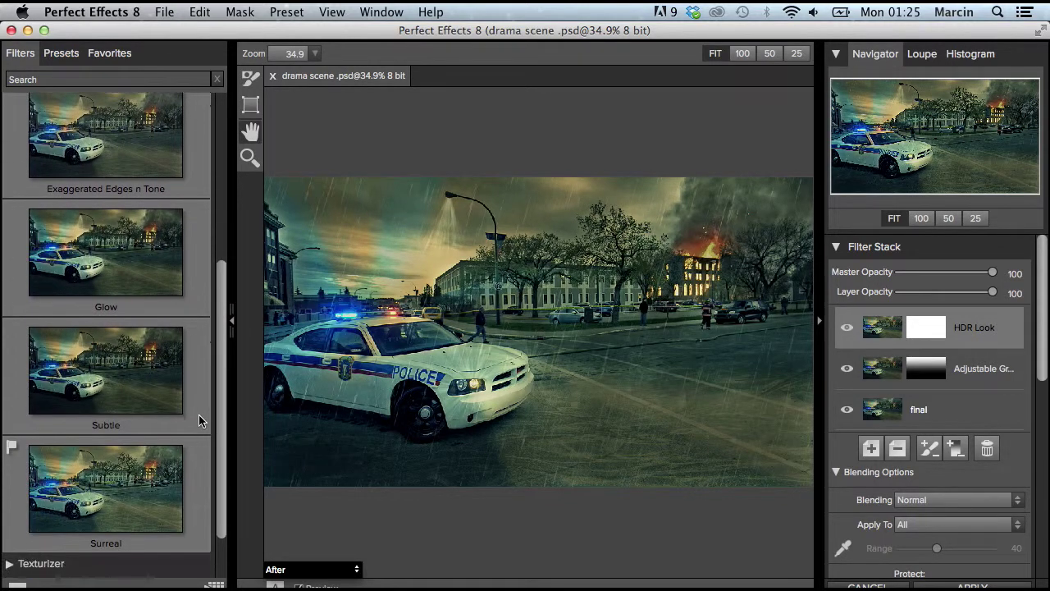
left_click(126, 384)
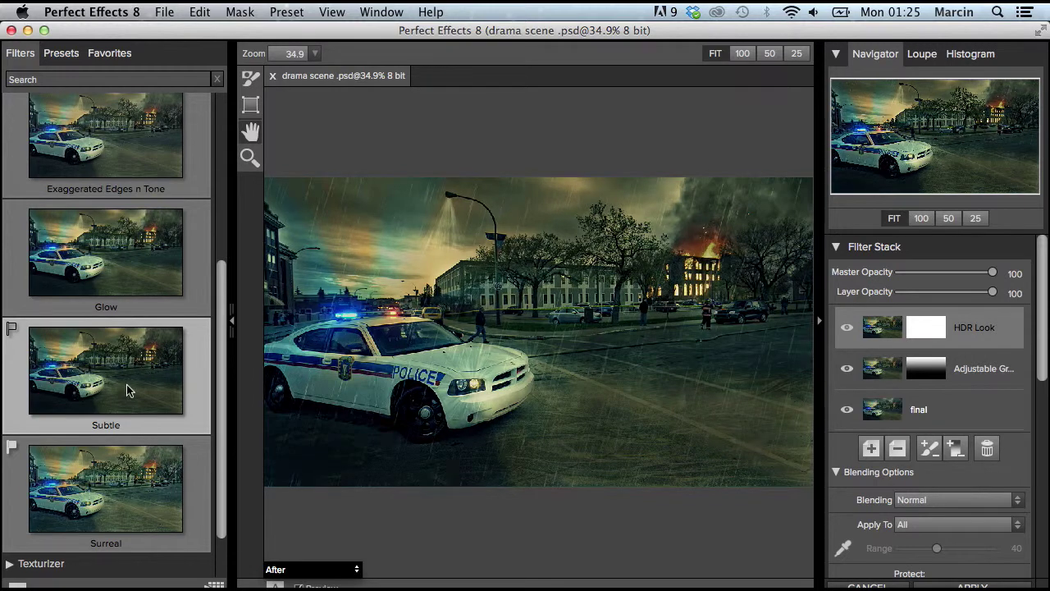
left_click(136, 502)
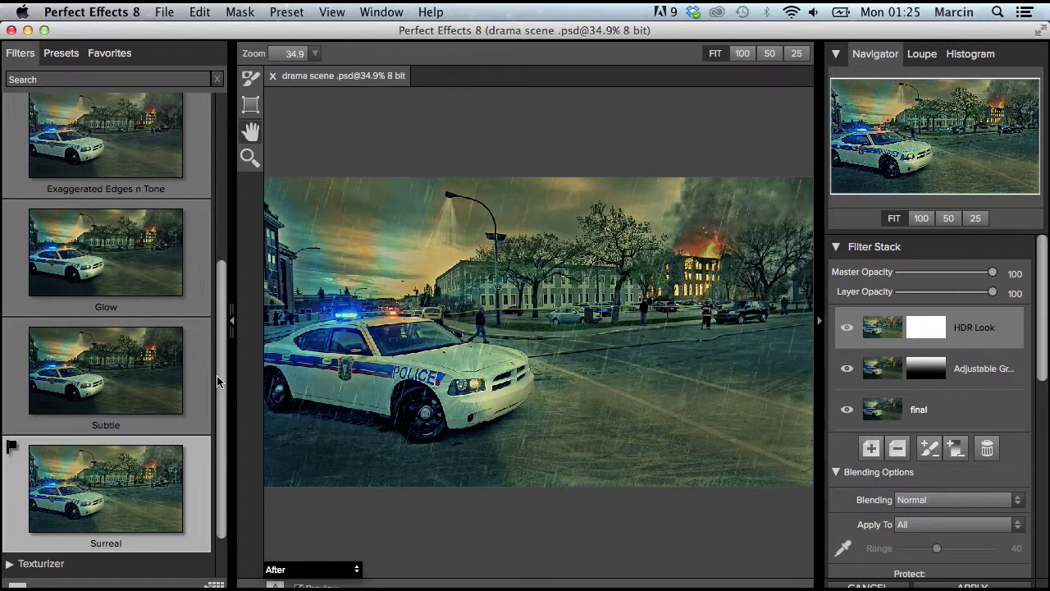
scroll(224, 378, "up", 5)
left_click(145, 255)
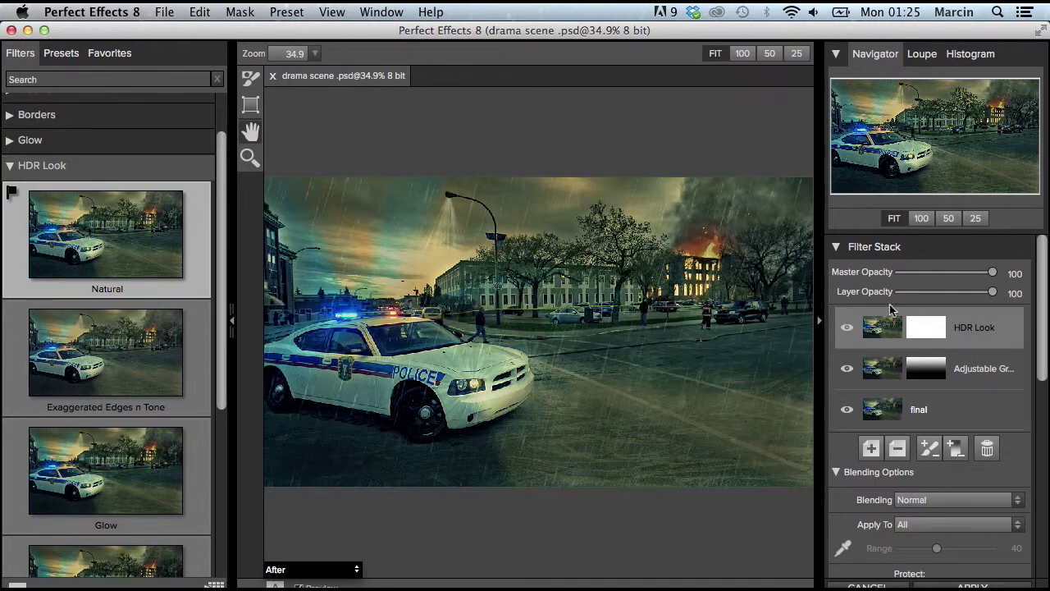
left_click(978, 292)
left_click_drag(974, 298, 966, 298)
left_click(870, 447)
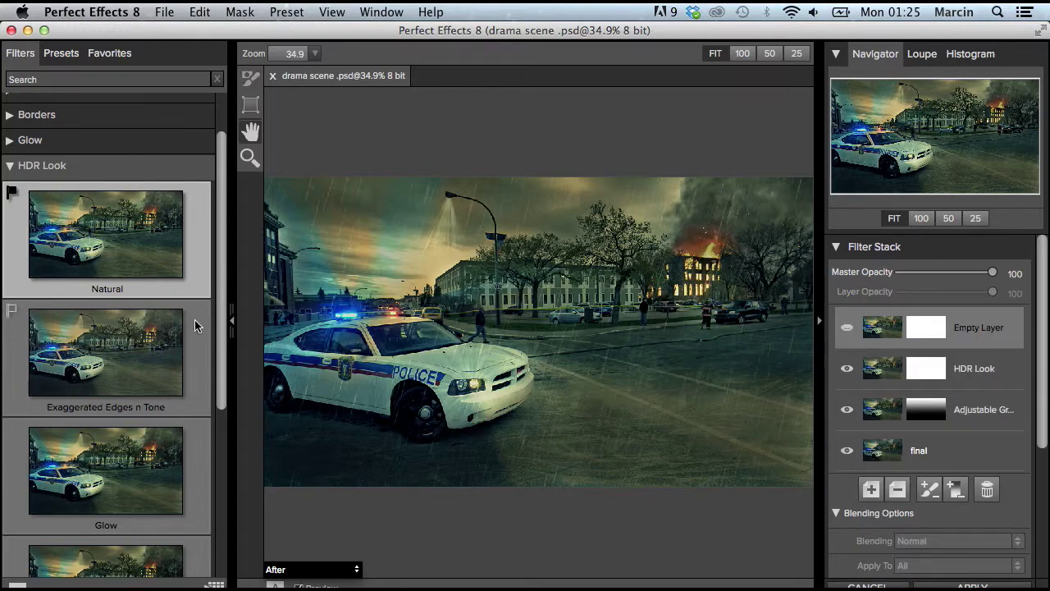
Step: Apply the Angel Glow preset at 78 opacity and apply the filter stack to the image
left_click_drag(219, 324, 220, 447)
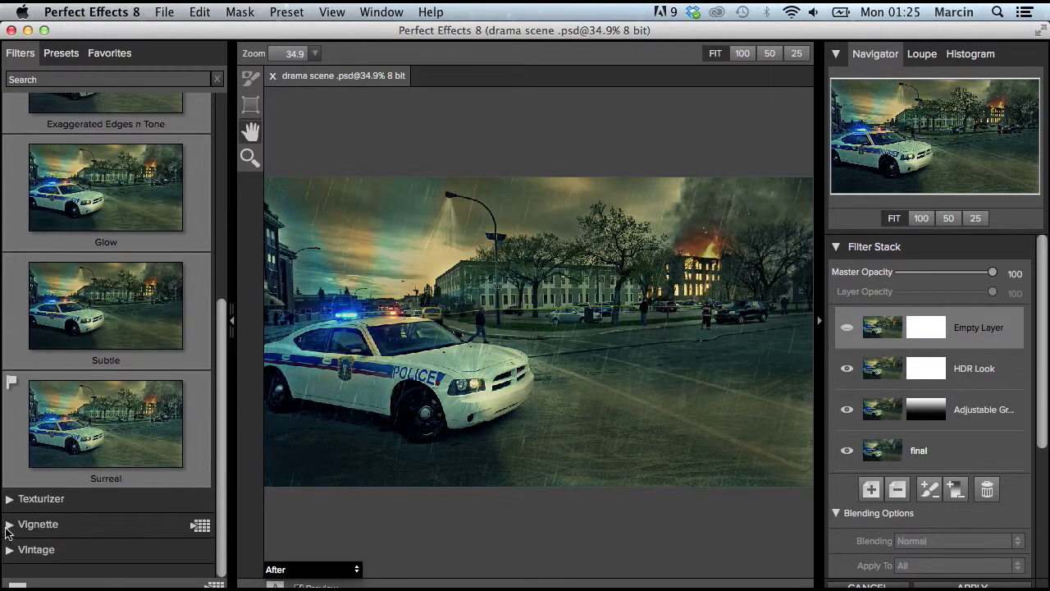
scroll(12, 263, "up", 8)
left_click(12, 205)
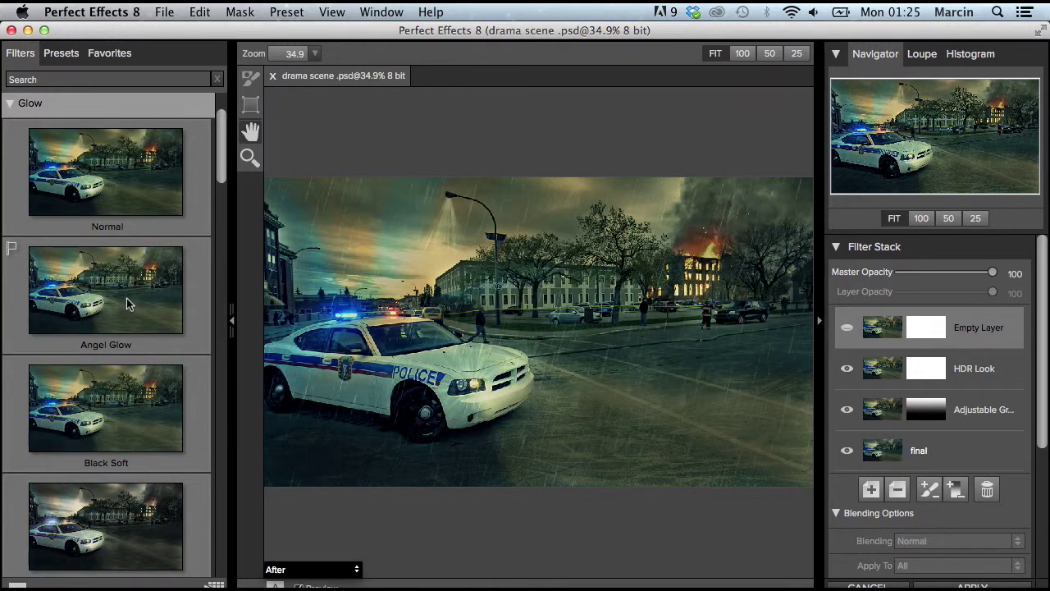
left_click(126, 301)
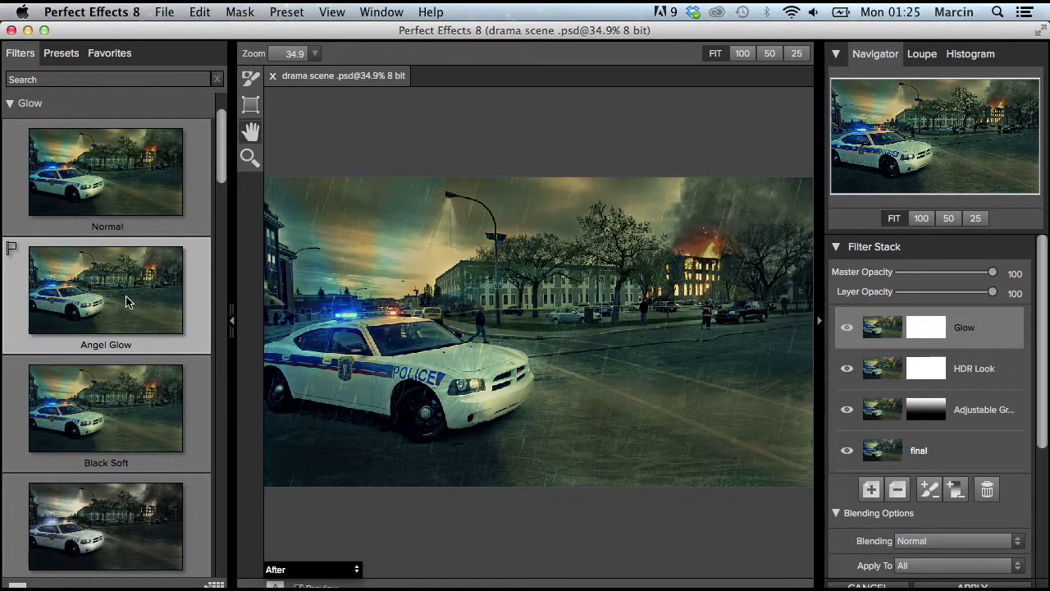
left_click(972, 293)
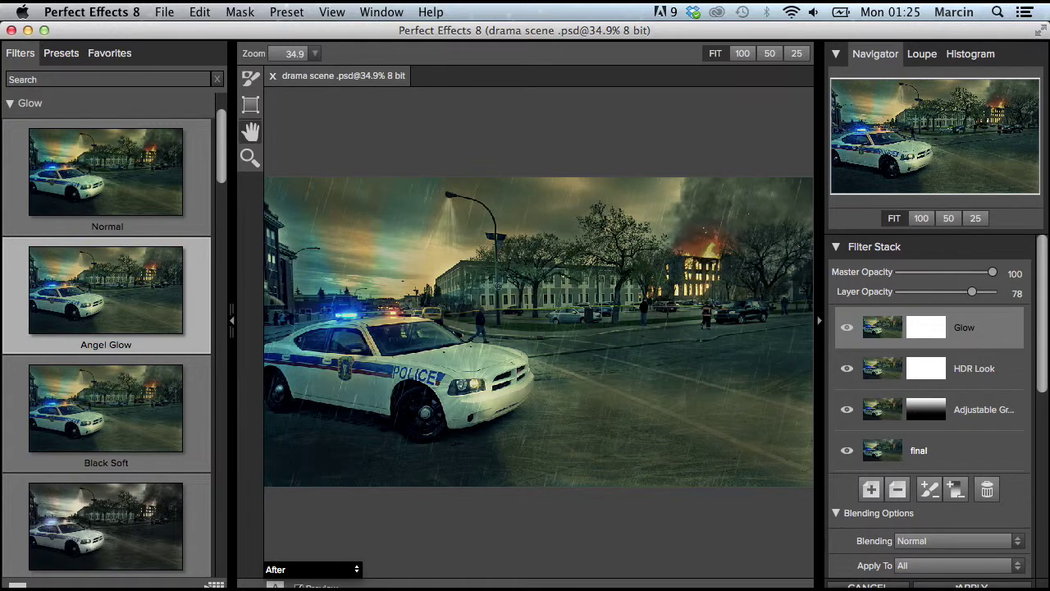
left_click(973, 586)
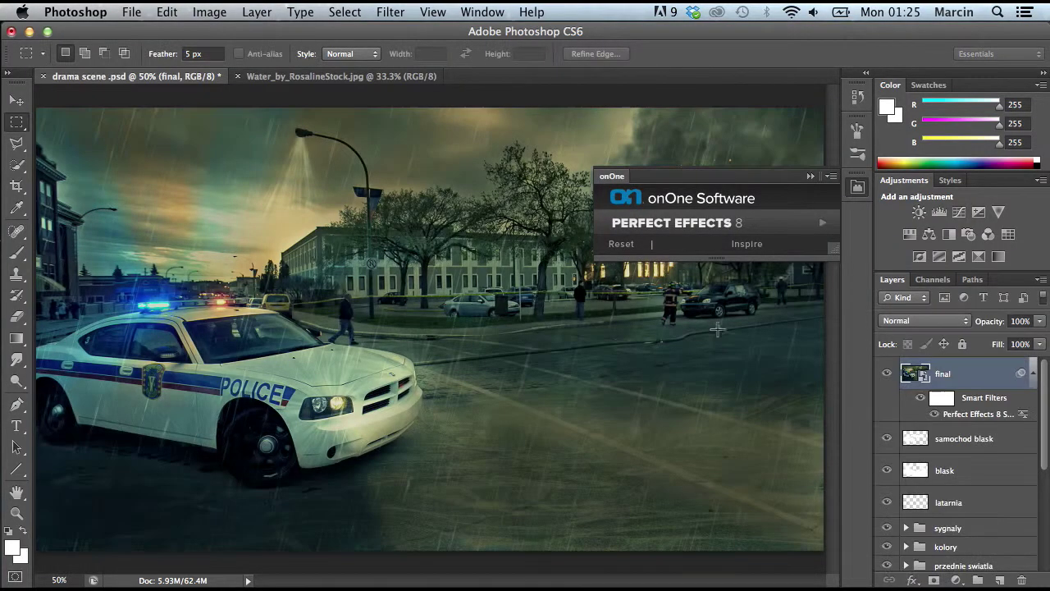
Step: Collapse the onOne panel and toggle the final layer's visibility several times to compare before and after
left_click(811, 176)
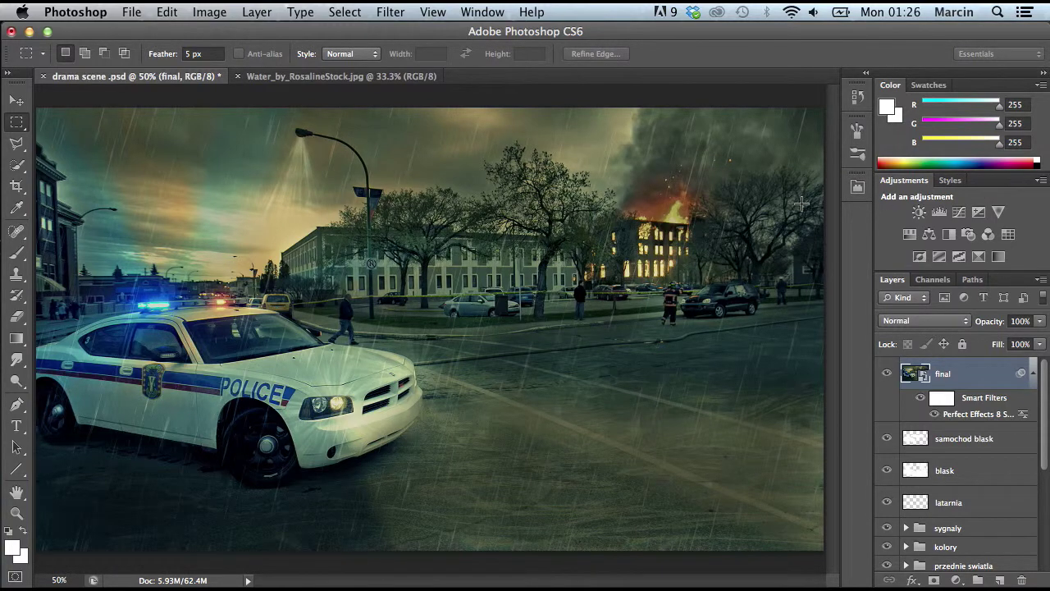
left_click(887, 374)
left_click(887, 374)
left_click(887, 374)
left_click(887, 374)
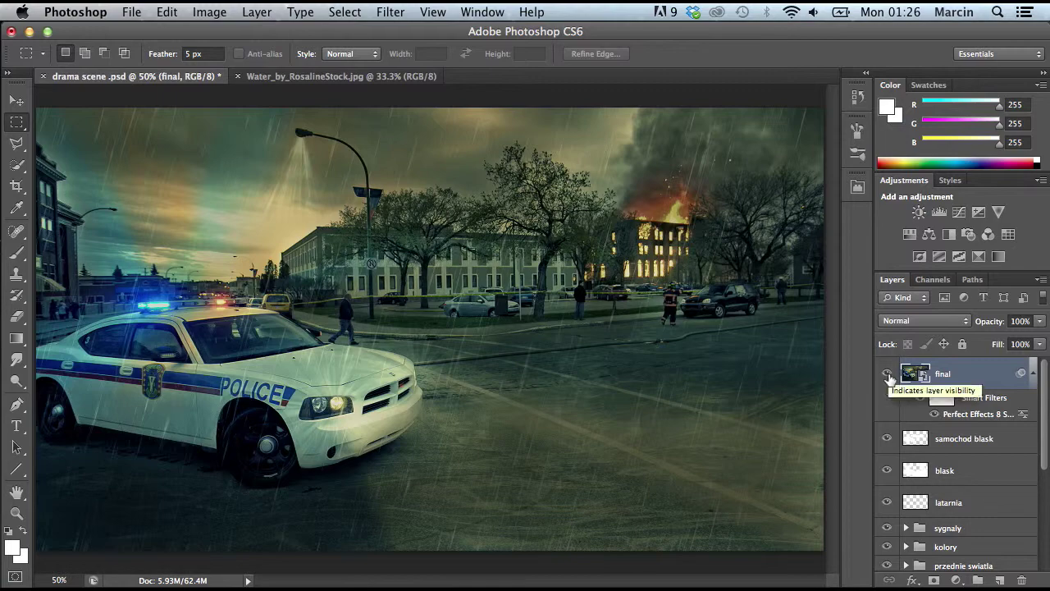
left_click(887, 374)
left_click(887, 374)
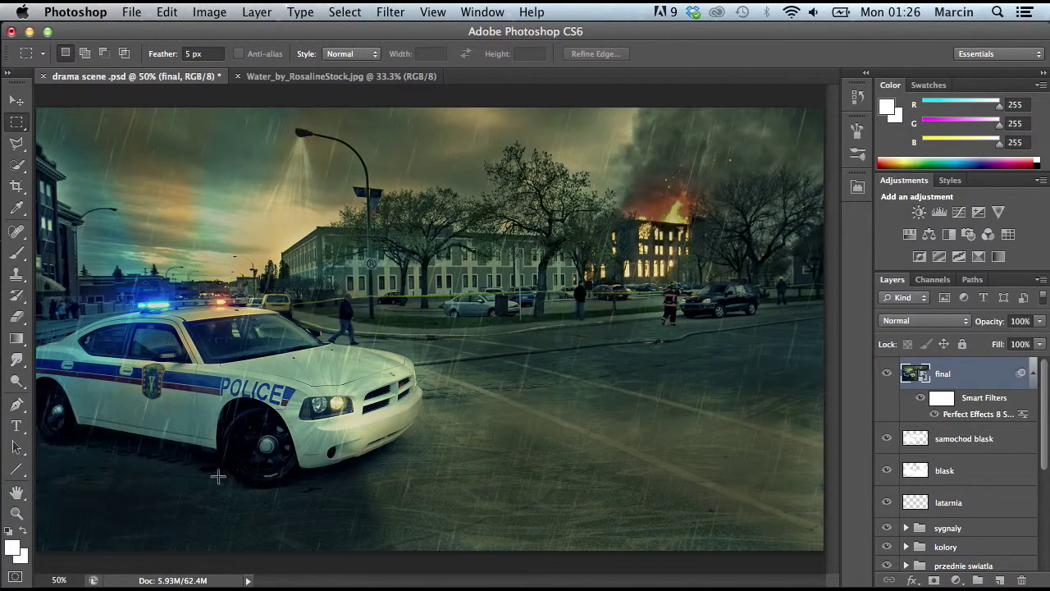
left_click(886, 374)
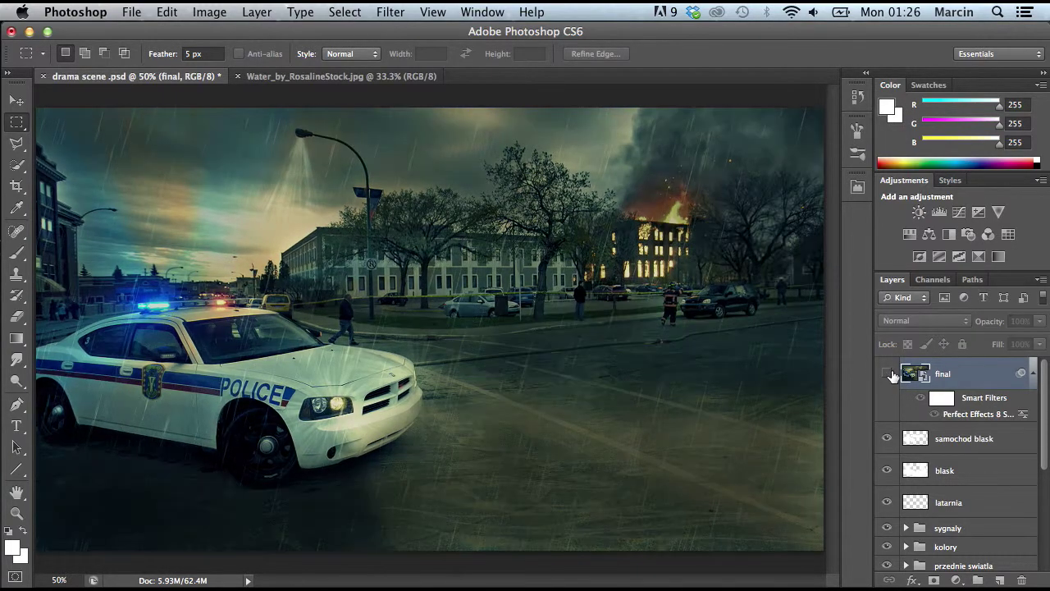
left_click(887, 374)
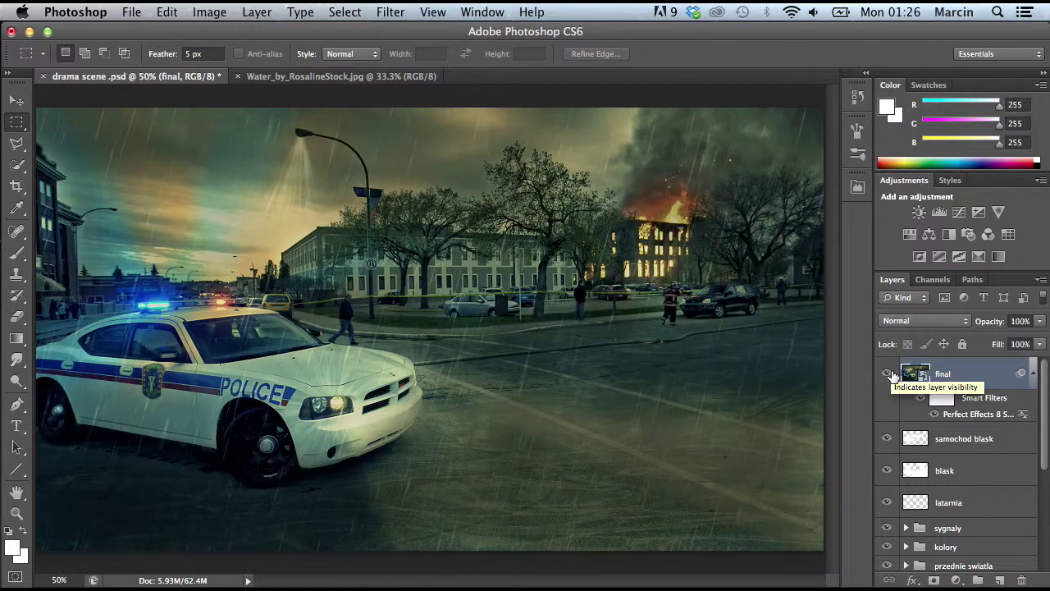